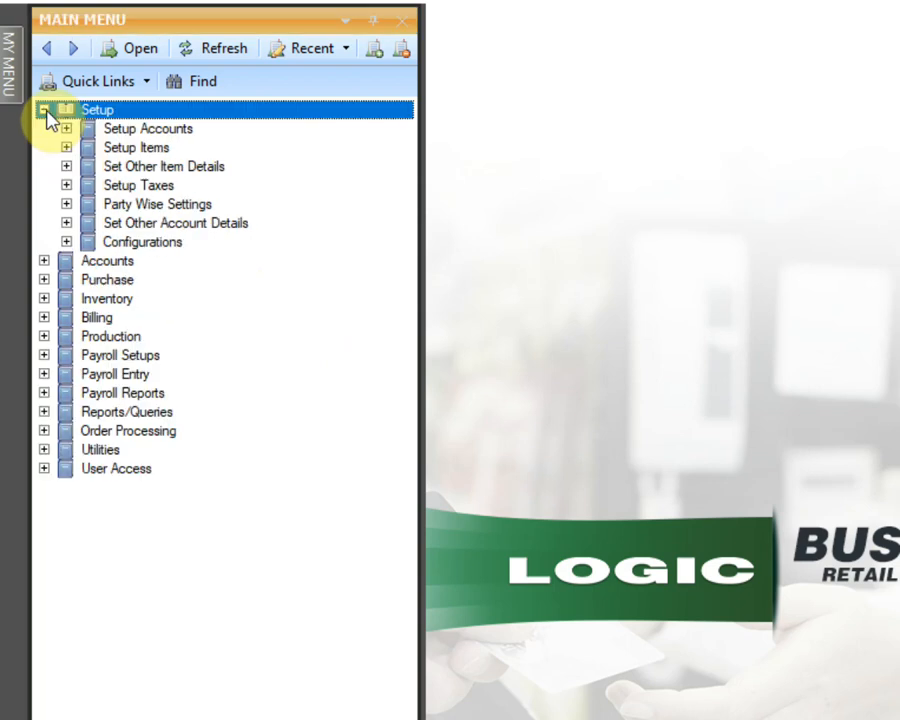
# Step: Open the Setup Scheme Campaign form from the Configurations section of Setup
pyautogui.click(66, 243)
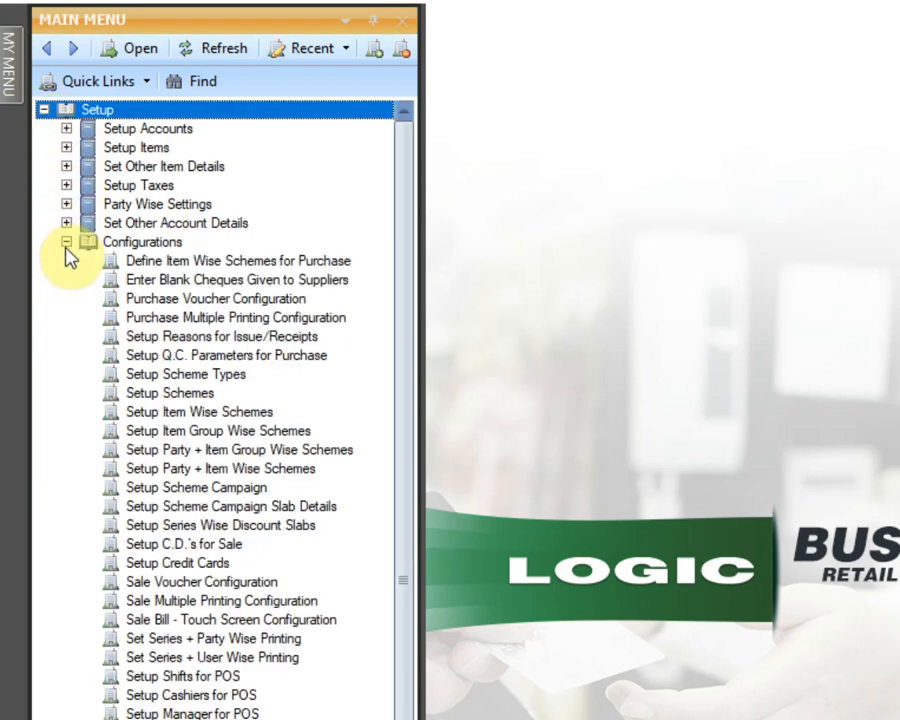
pyautogui.click(200, 490)
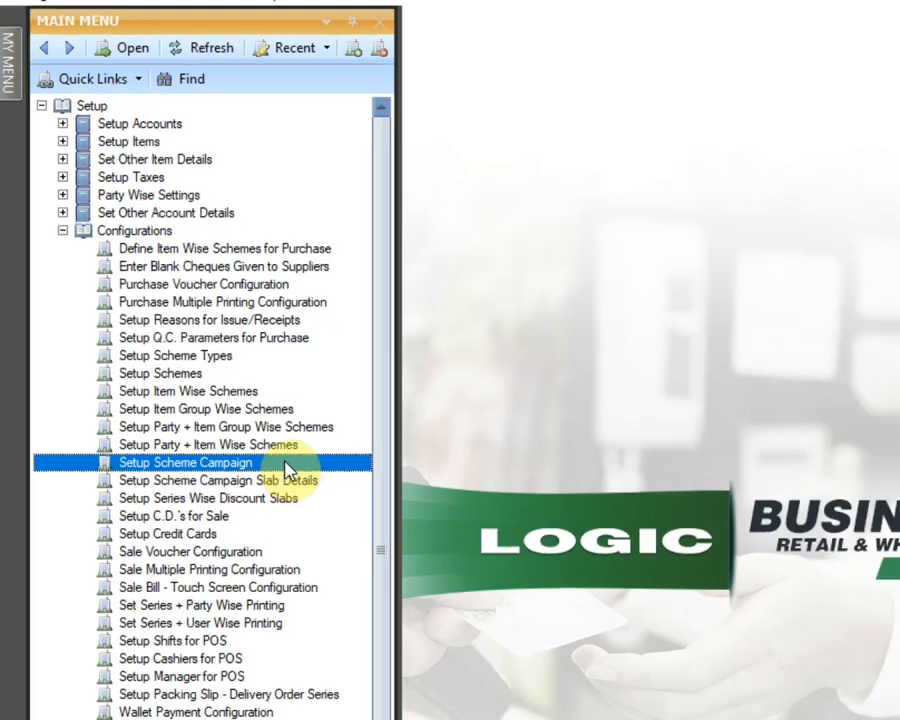
pyautogui.doubleClick(300, 488)
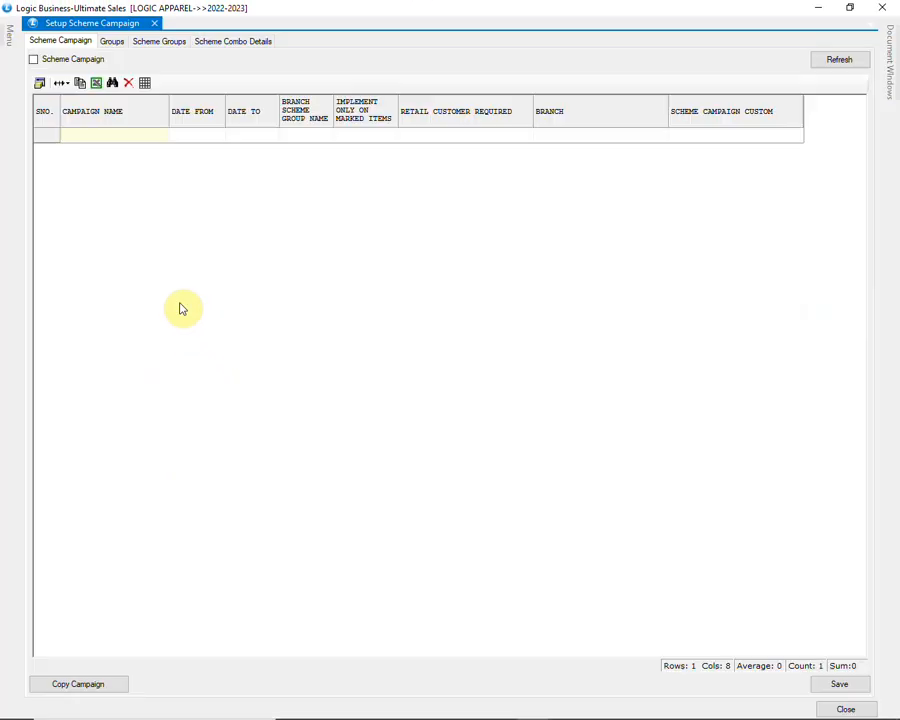
# Step: Enter a campaign named BUY 1 GET 1 FREE running from 01/04/2022 to 30/04/2022
pyautogui.click(133, 140)
pyautogui.write('BUY 1 G')
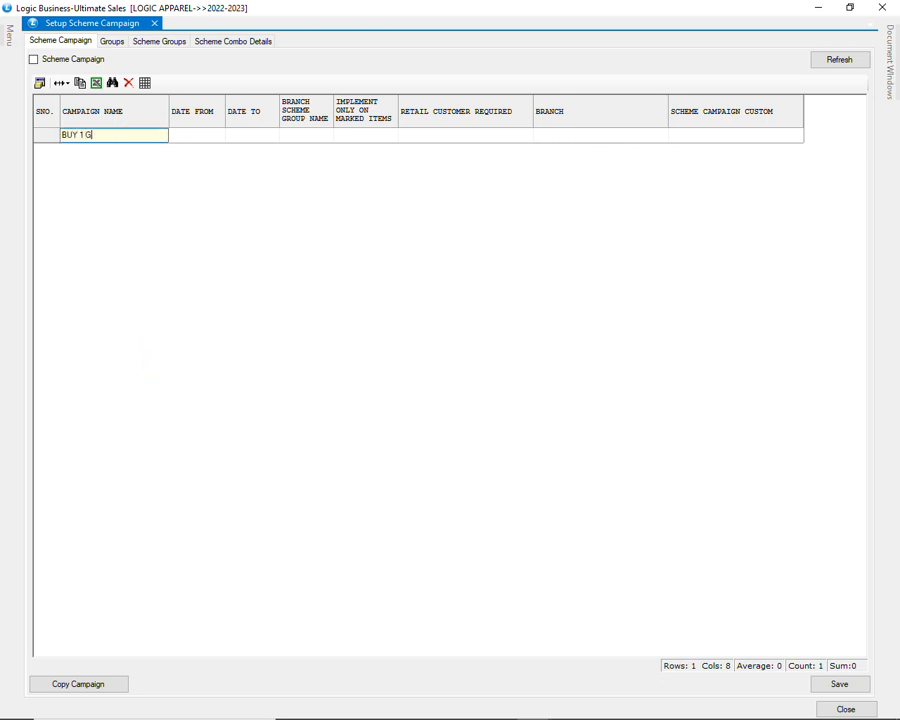
pyautogui.write('ET 1 FREE')
pyautogui.press('Tab')
pyautogui.write('01/0')
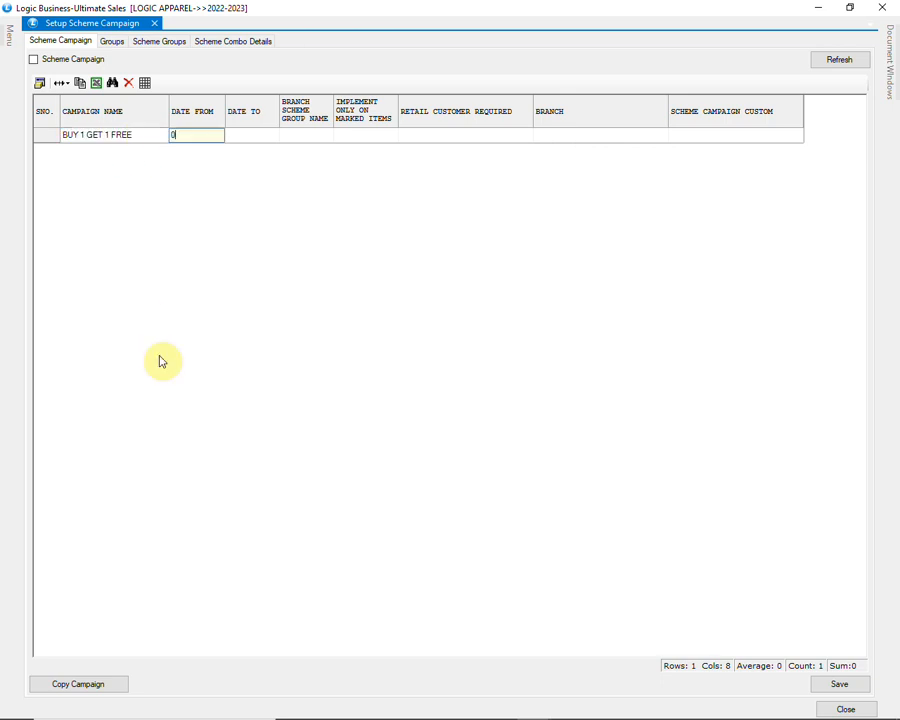
pyautogui.press('Tab')
pyautogui.write('30/0')
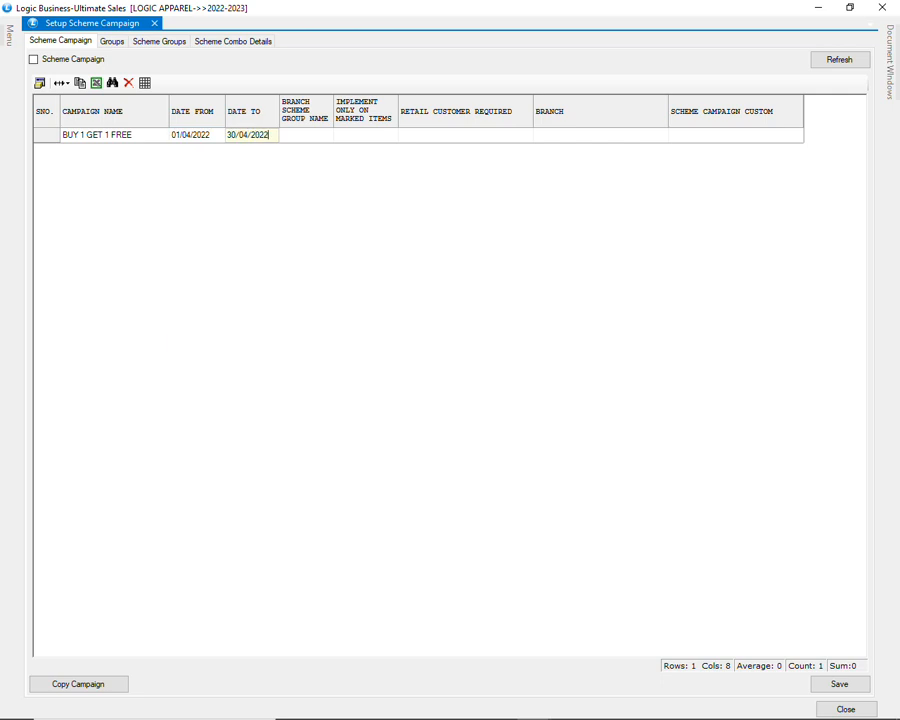
# Step: Complete the campaign row with branch scheme group (NIL) and no branch selected, and save the campaign
pyautogui.press('Tab')
pyautogui.press('Tab')
pyautogui.press('Tab')
pyautogui.press('Tab')
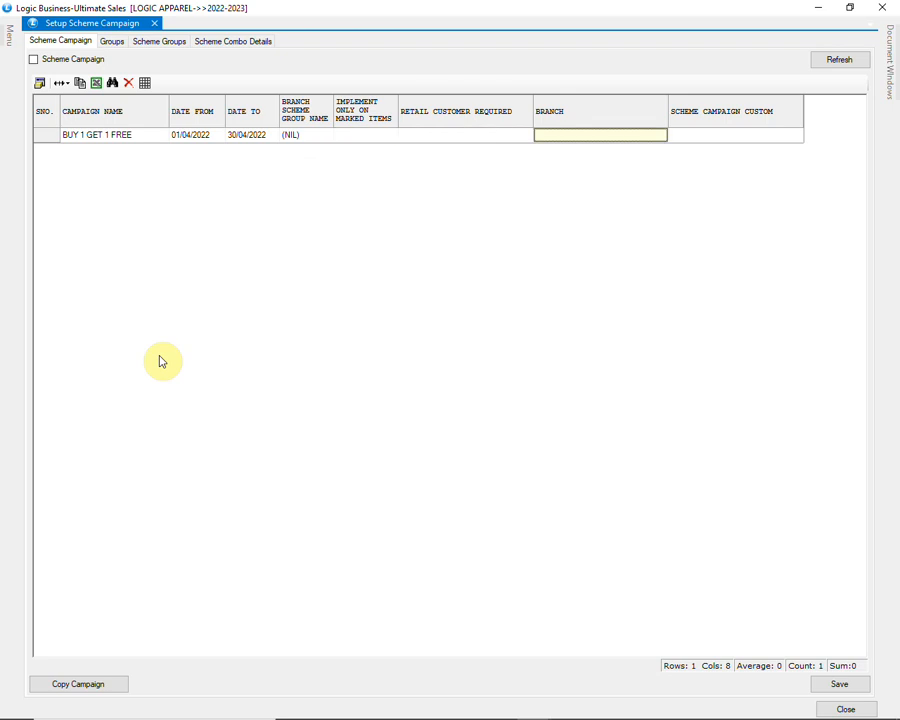
pyautogui.press('Return')
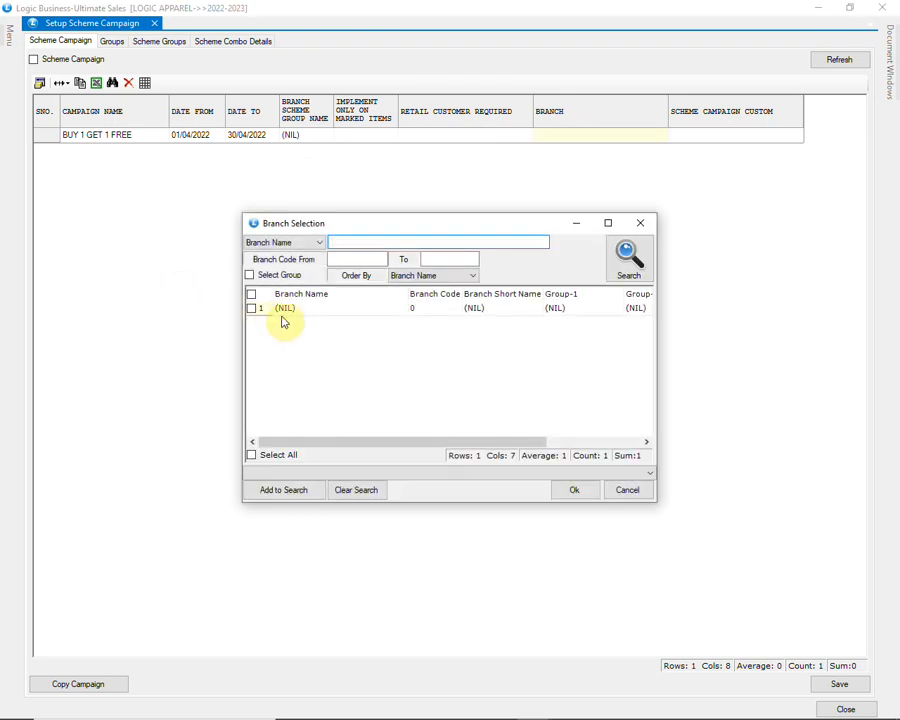
pyautogui.click(641, 224)
pyautogui.press('Return')
pyautogui.press('Return')
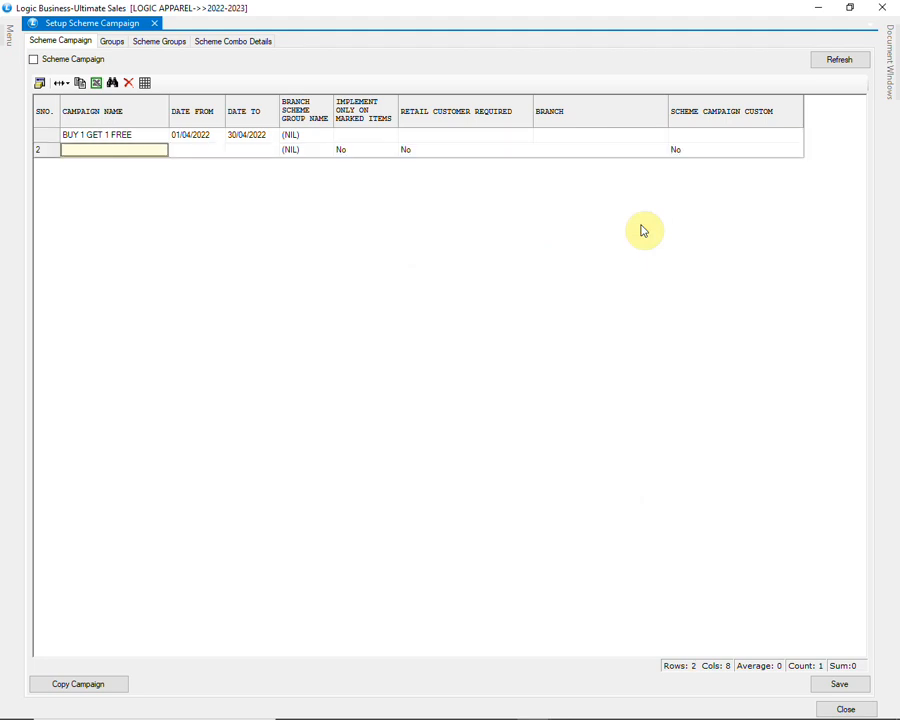
pyautogui.click(834, 686)
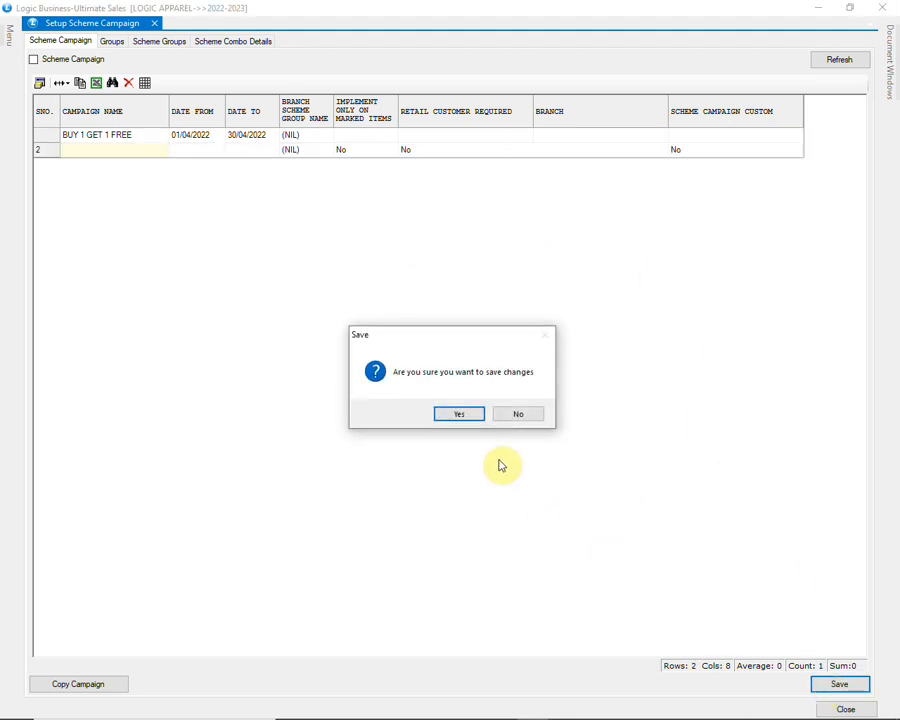
pyautogui.click(461, 414)
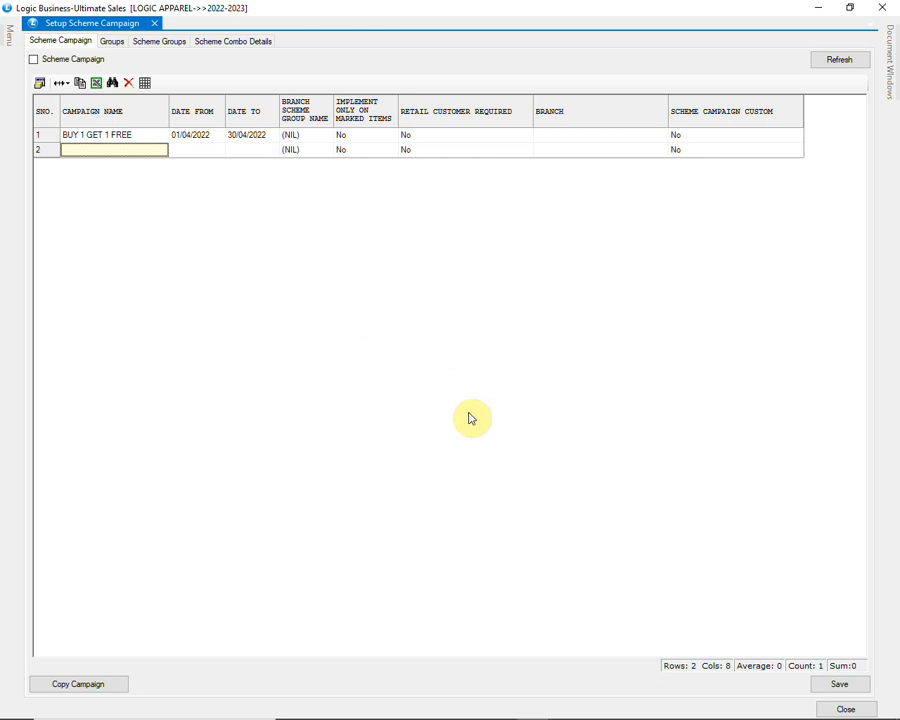
# Step: Load the BUY 1 GET 1 FREE campaign for defining its groups
pyautogui.click(113, 42)
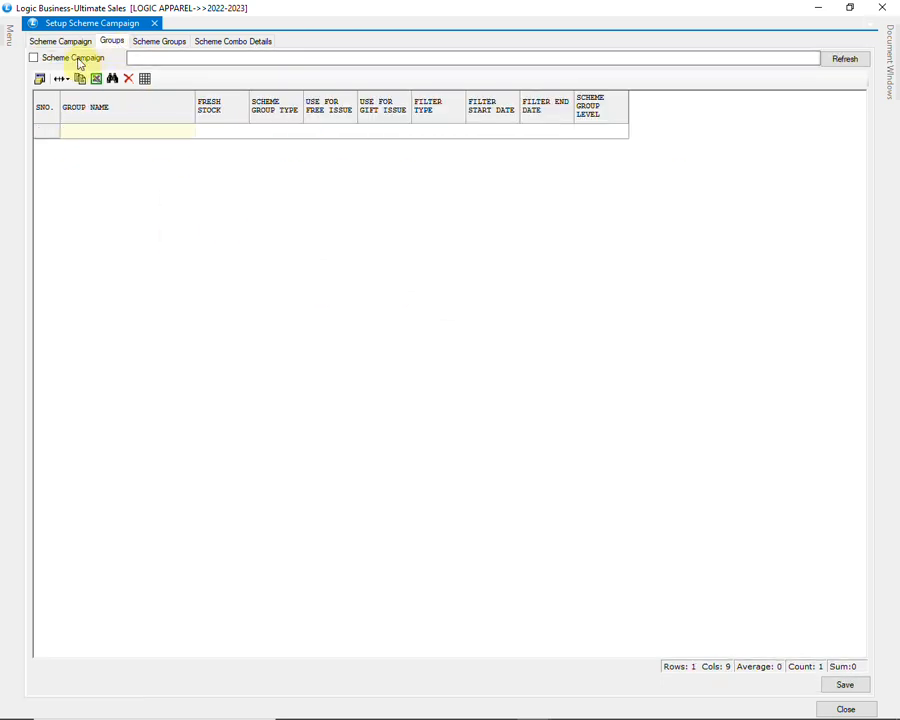
pyautogui.click(80, 62)
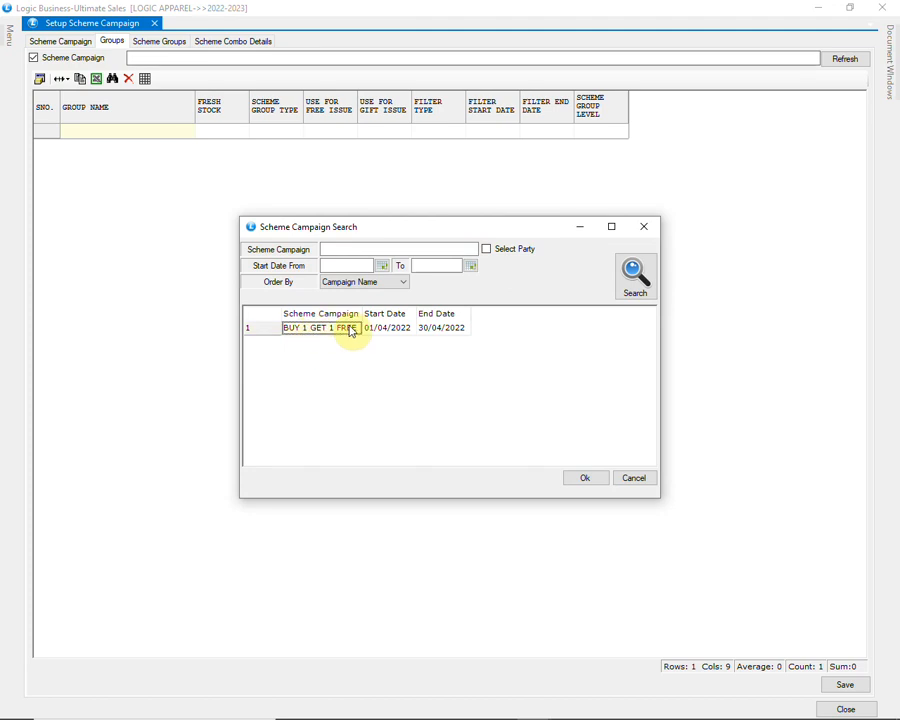
pyautogui.click(601, 480)
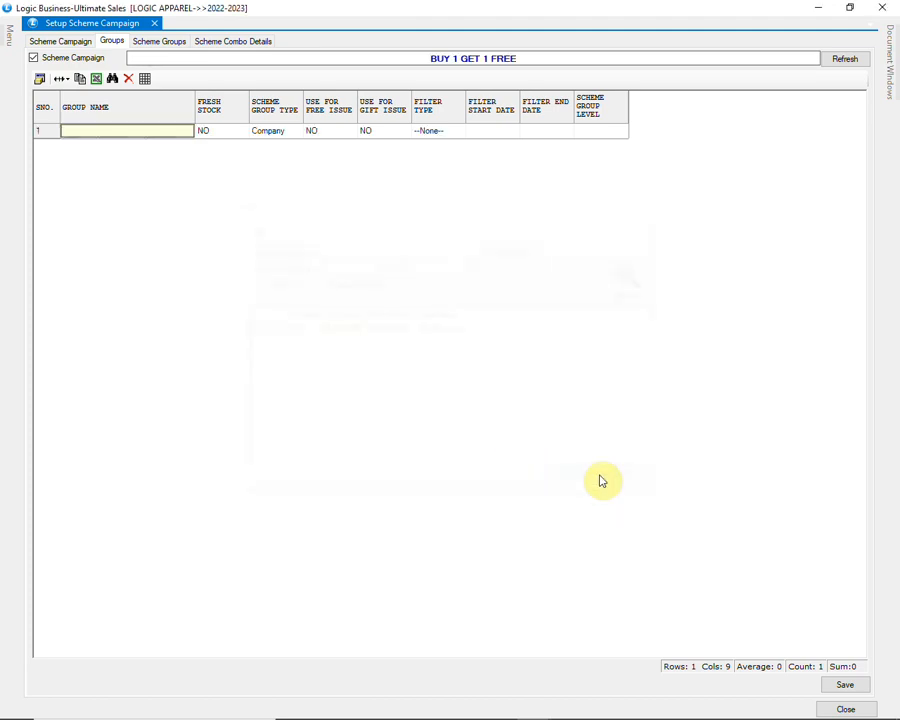
# Step: Add a group named BUY 1 GET 1 with Fresh Stock NO and scheme group type Company
pyautogui.write('B')
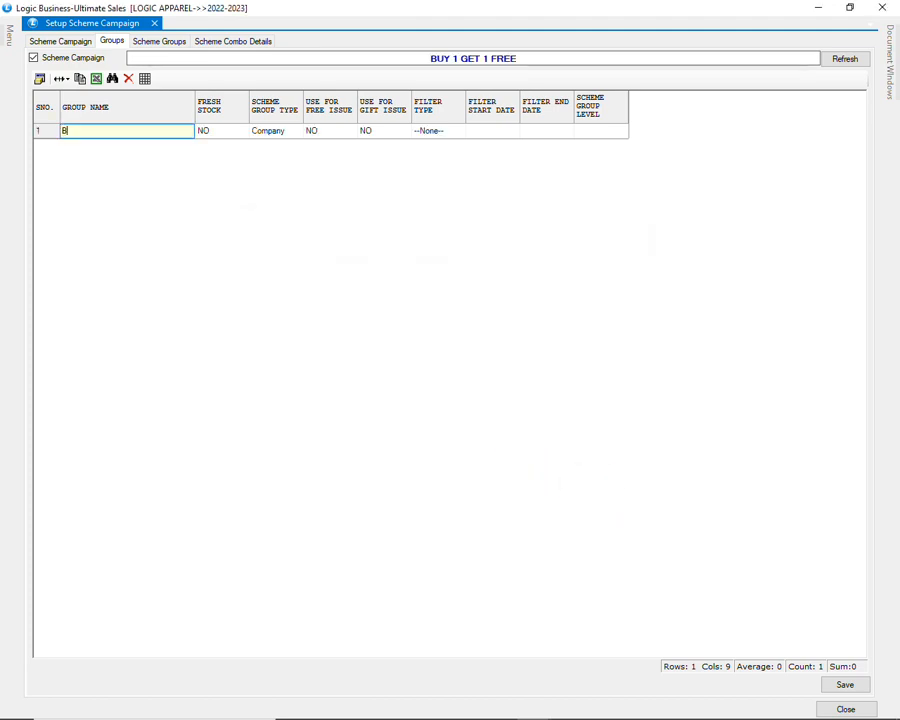
pyautogui.write('UY 1 GET 1')
pyautogui.press('Tab')
pyautogui.press('F4')
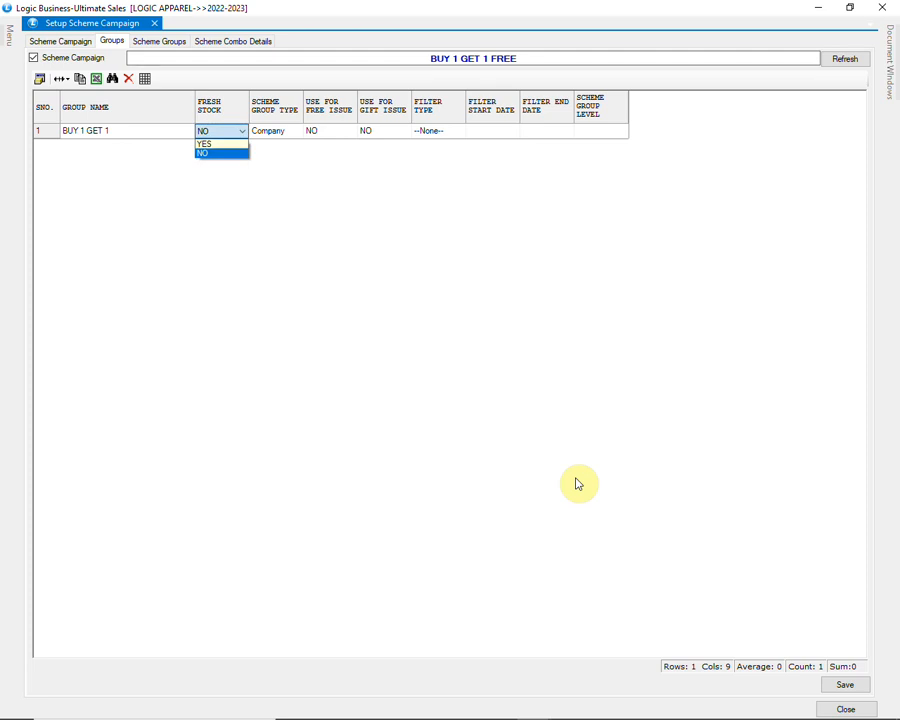
pyautogui.press('Tab')
pyautogui.press('F4')
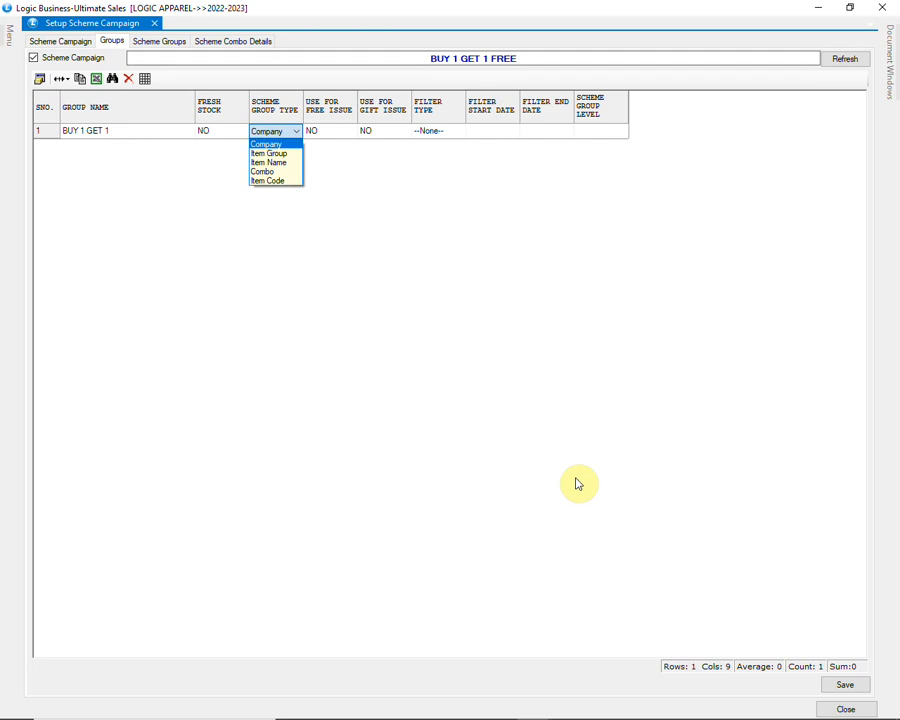
pyautogui.press('Down')
pyautogui.press('Down')
pyautogui.press('Up')
pyautogui.press('Up')
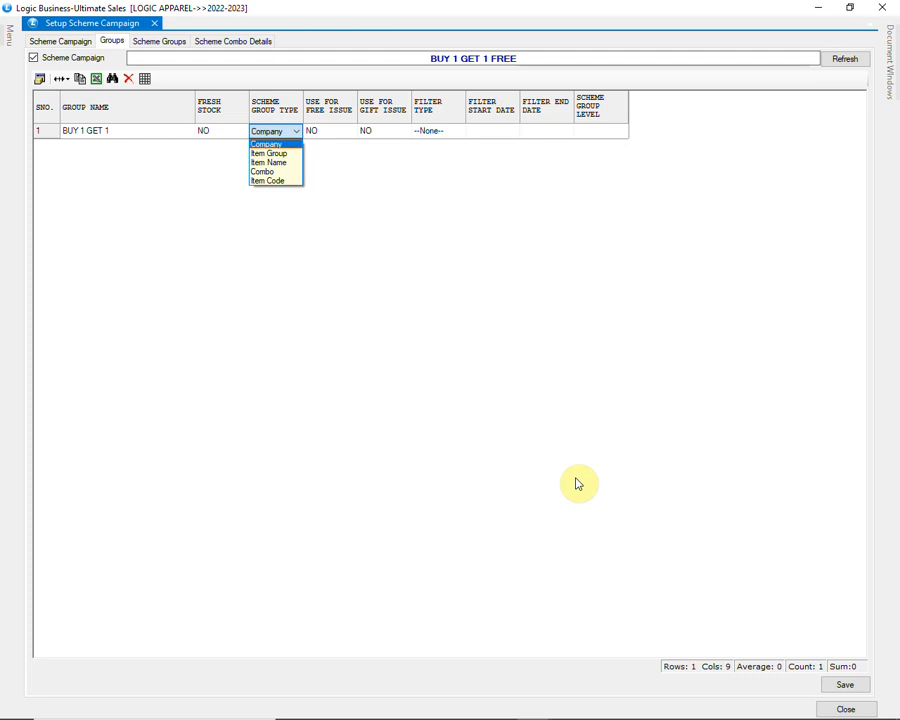
pyautogui.press('Tab')
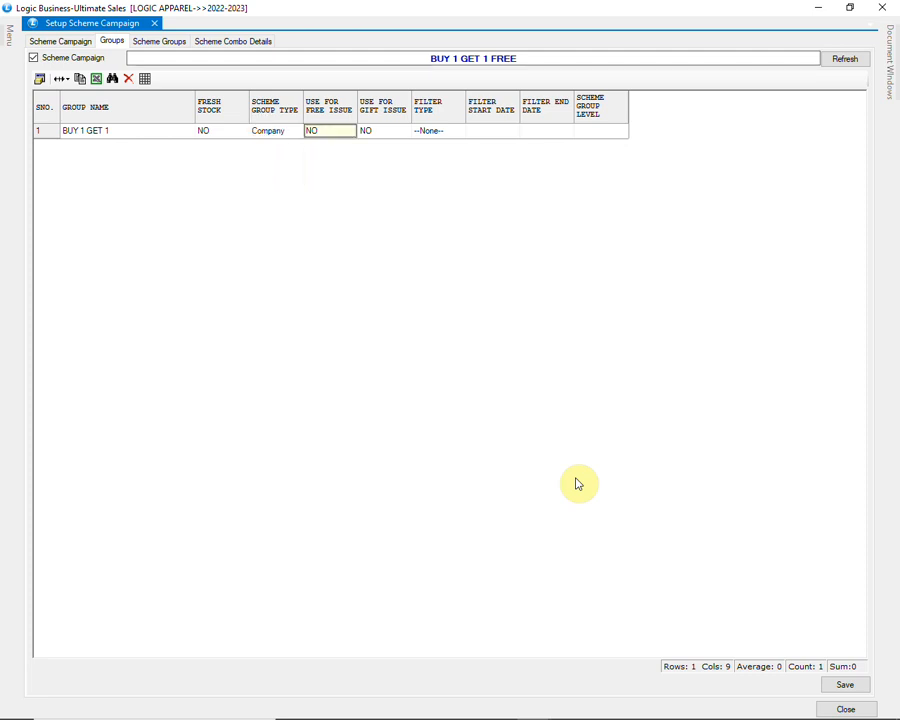
# Step: Leave the group's free issue, gift issue and filter settings at their defaults and save the group
pyautogui.press('Tab')
pyautogui.press('Tab')
pyautogui.press('Tab')
pyautogui.press('Tab')
pyautogui.press('Tab')
pyautogui.press('Tab')
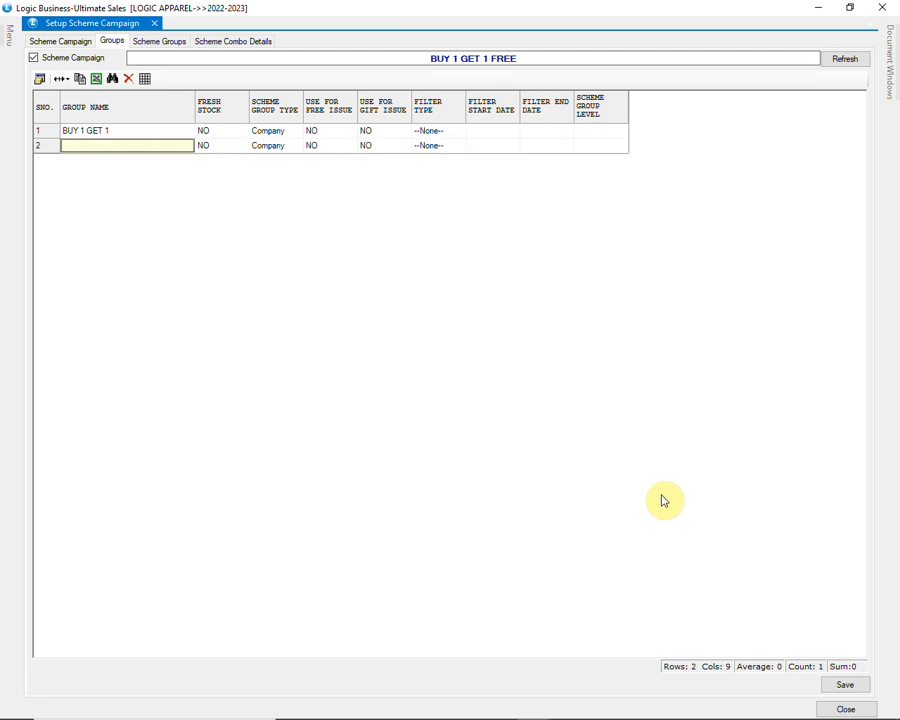
pyautogui.click(842, 683)
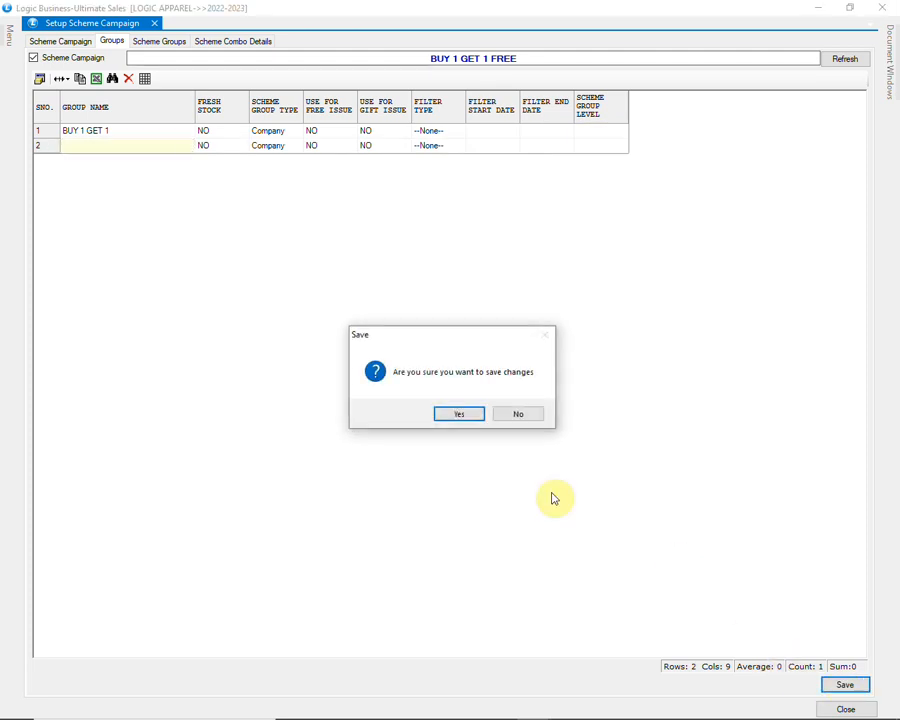
pyautogui.click(462, 414)
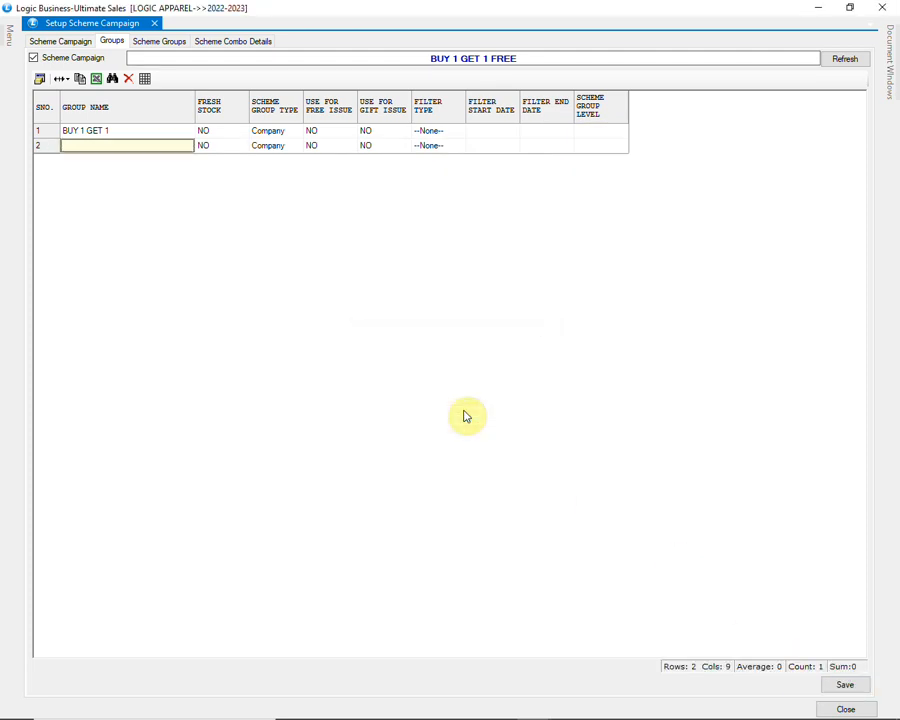
# Step: Allocate the company CAPTAIN-11 to the BUY 1 GET 1 scheme group and save the allocation
pyautogui.click(160, 43)
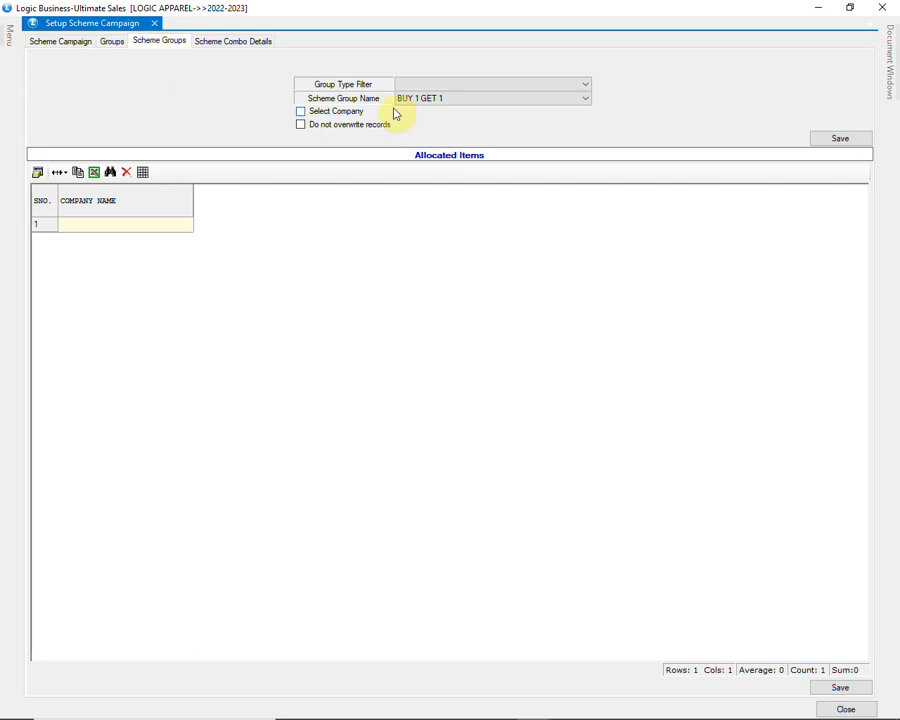
pyautogui.click(466, 104)
pyautogui.click(468, 105)
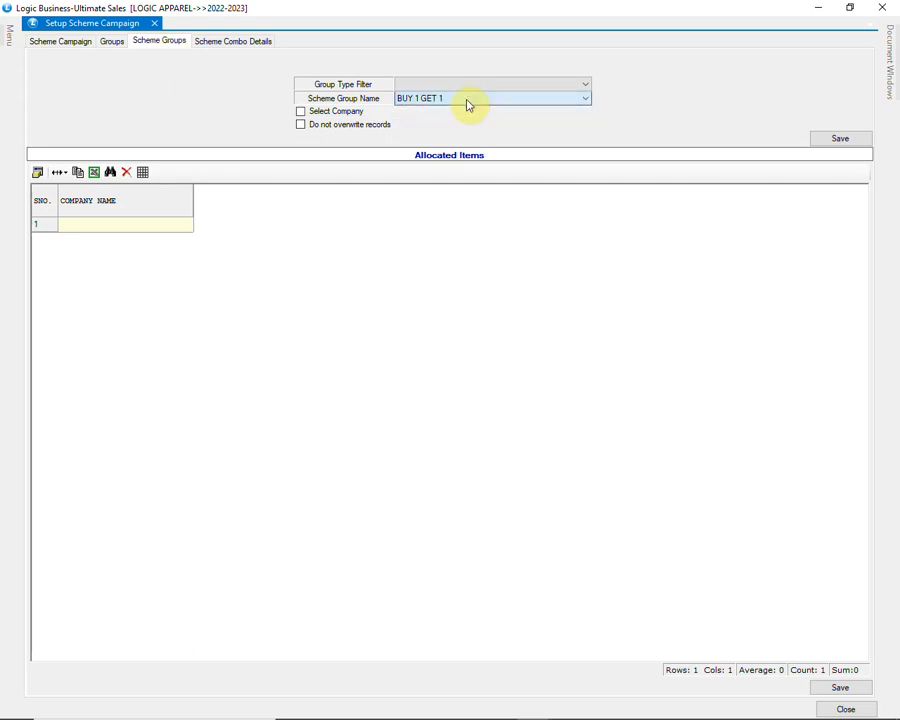
pyautogui.click(301, 112)
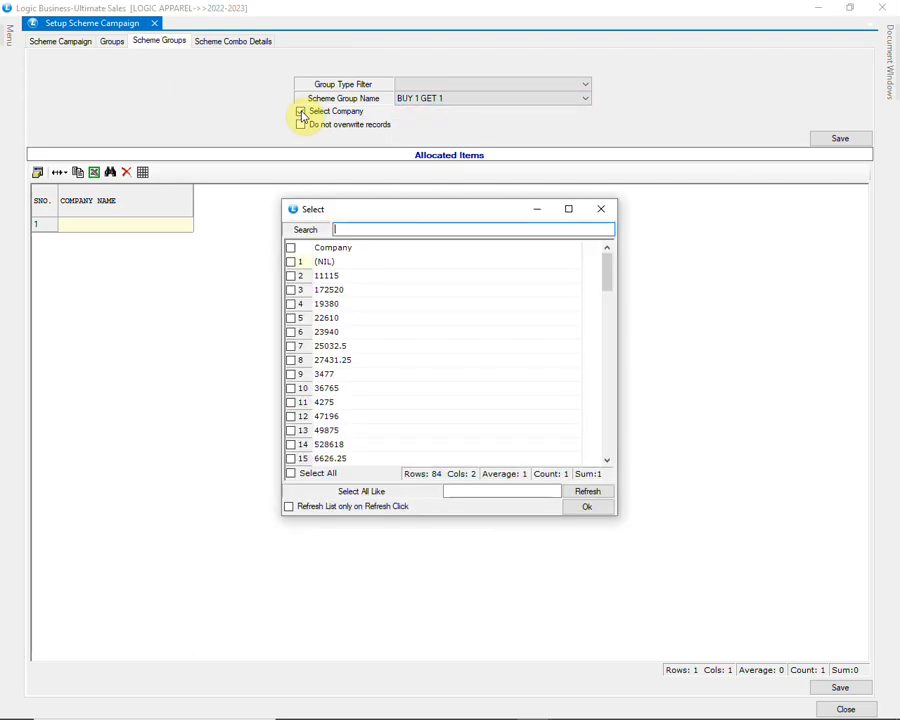
pyautogui.write('CAP')
pyautogui.click(584, 489)
pyautogui.click(333, 265)
pyautogui.click(292, 263)
pyautogui.click(292, 263)
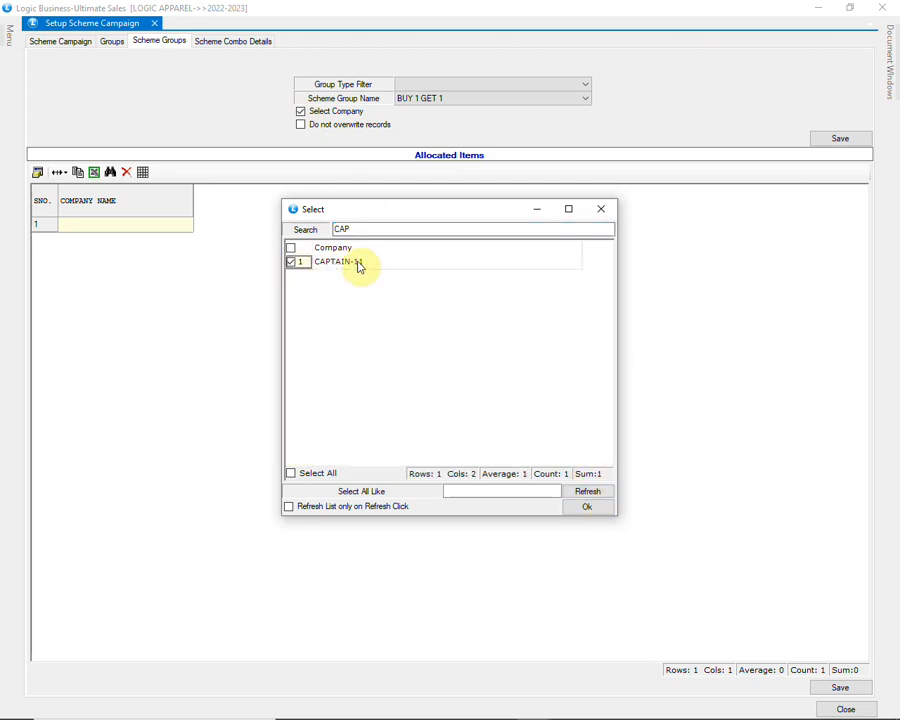
pyautogui.click(580, 507)
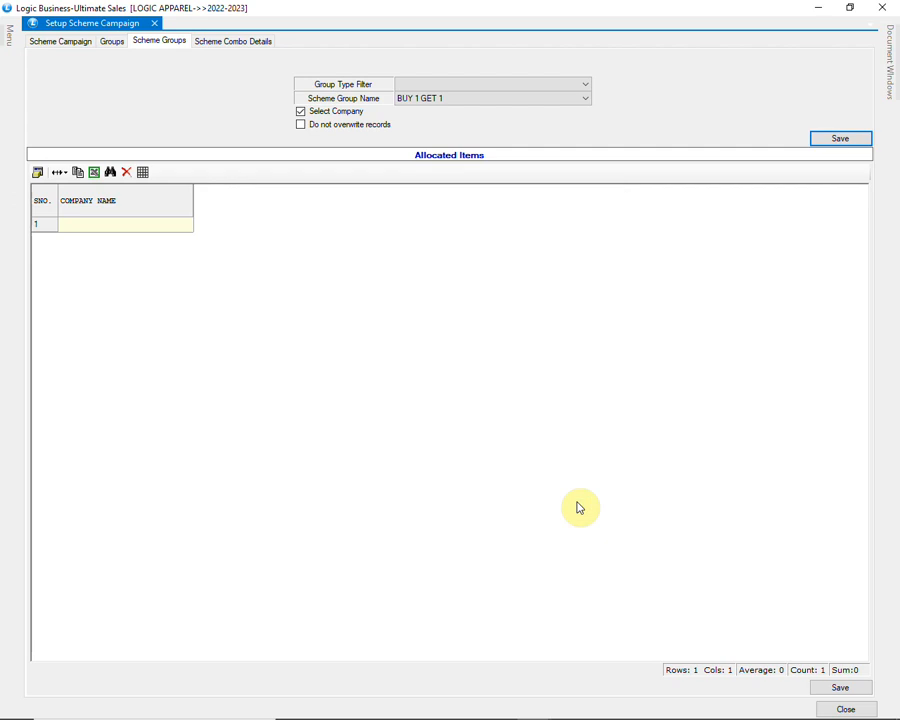
pyautogui.click(838, 140)
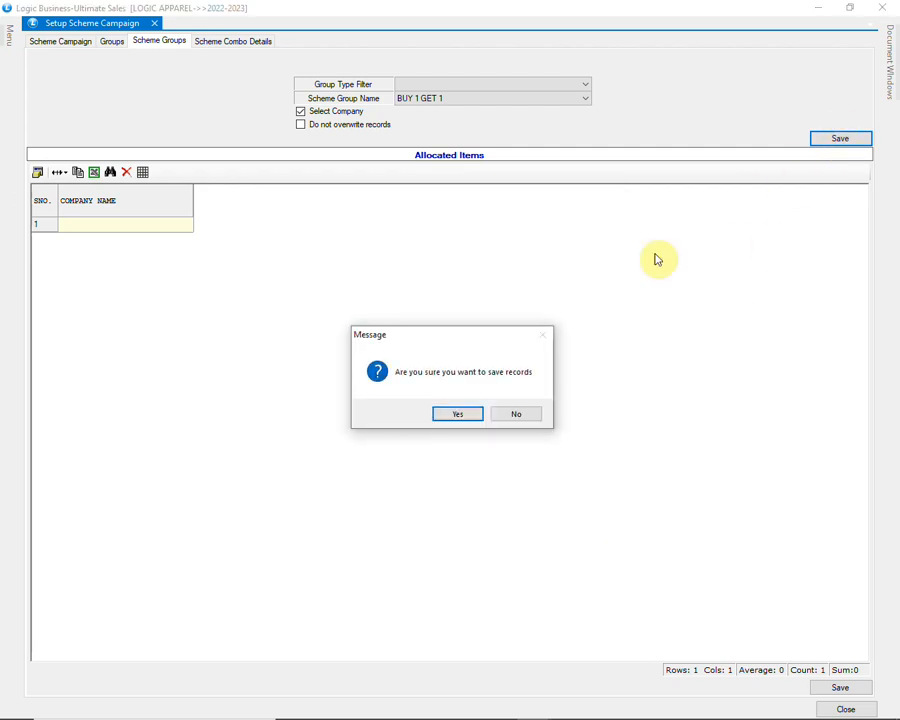
pyautogui.click(455, 413)
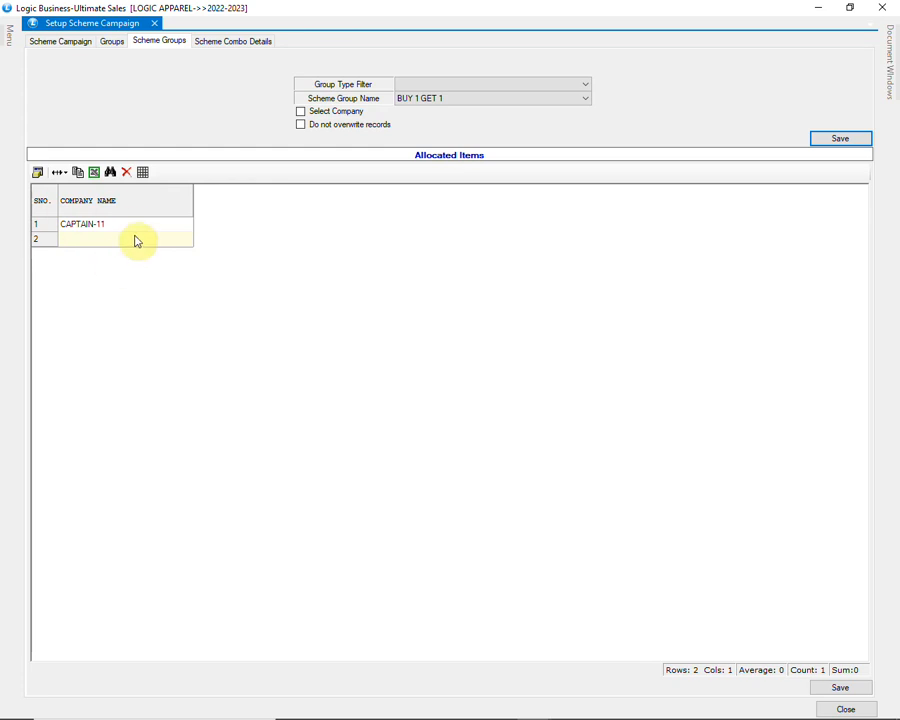
# Step: Open the Setup Scheme Campaign Slab Details form from the Configurations section
pyautogui.click(9, 48)
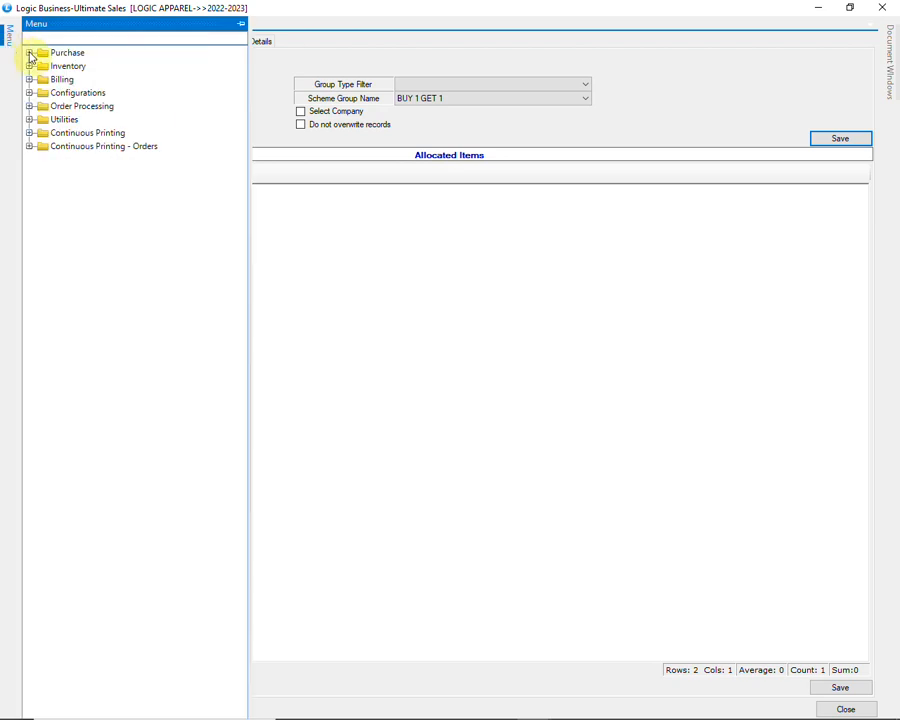
pyautogui.click(29, 92)
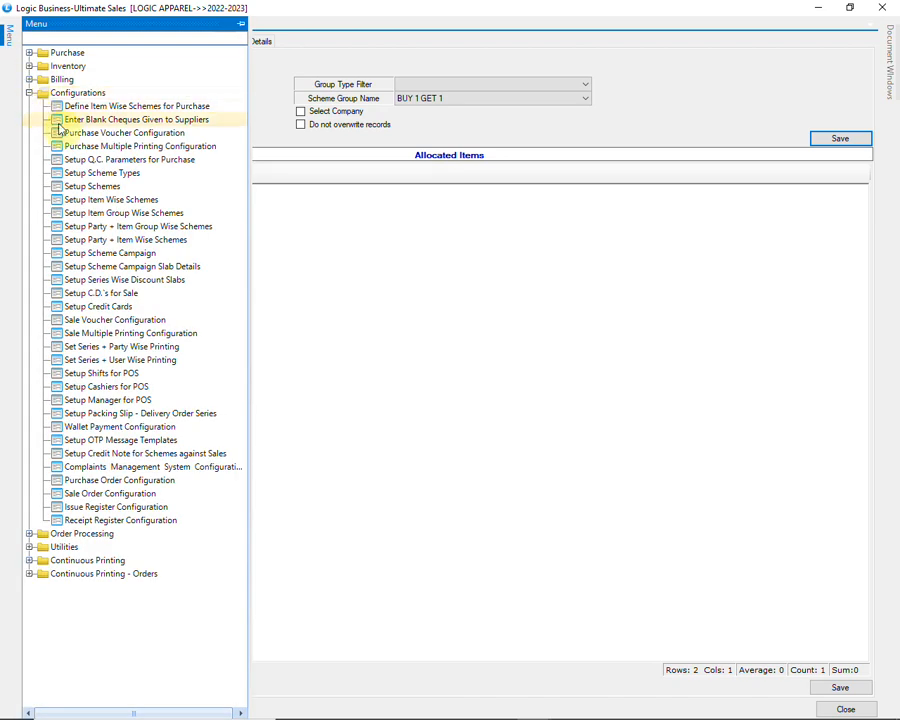
pyautogui.click(220, 268)
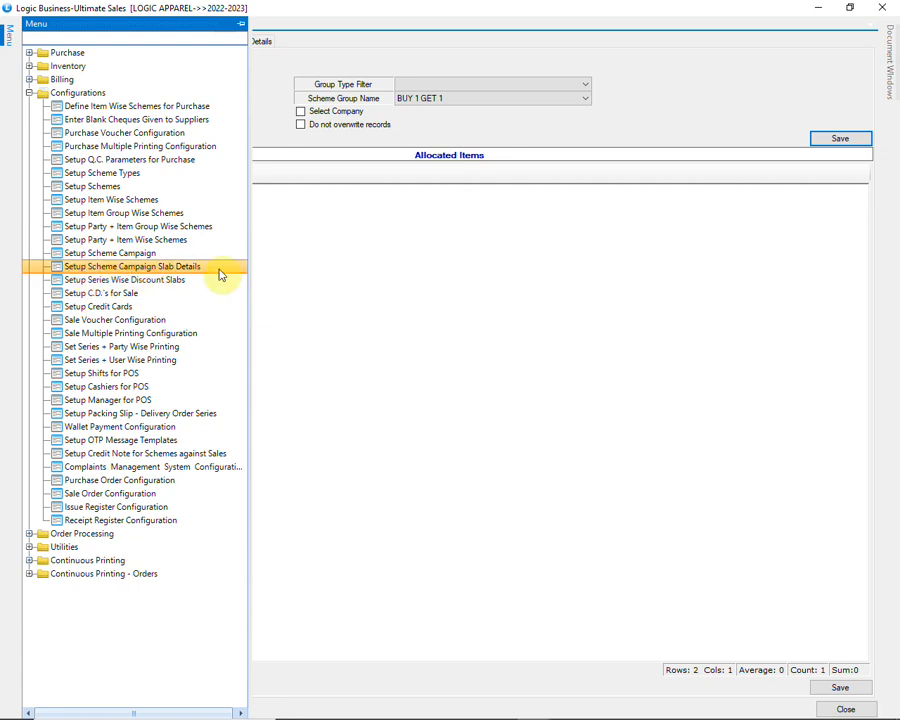
pyautogui.doubleClick(220, 272)
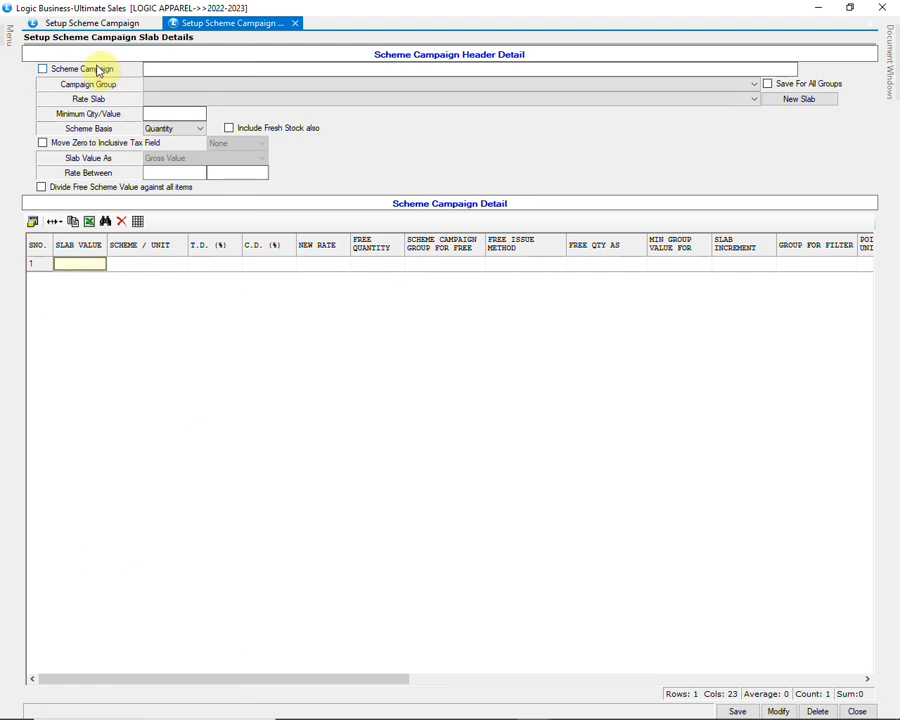
# Step: Load the BUY 1 GET 1 FREE campaign into the slab details header
pyautogui.click(97, 72)
pyautogui.click(326, 330)
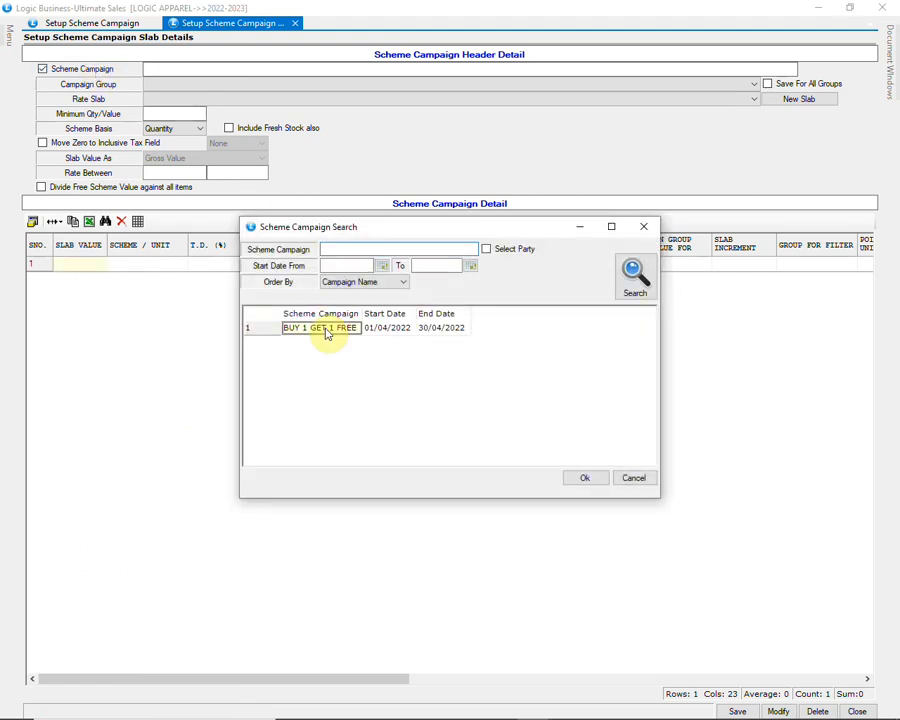
pyautogui.click(590, 480)
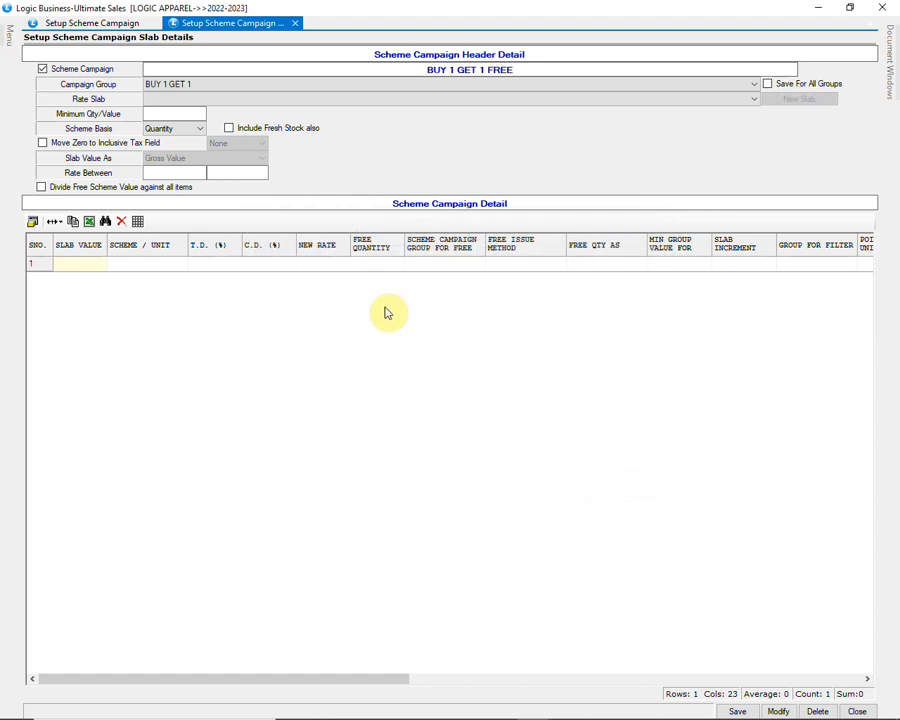
# Step: Set the minimum quantity to 2 in the slab details header, keeping the scheme basis as Quantity
pyautogui.click(167, 114)
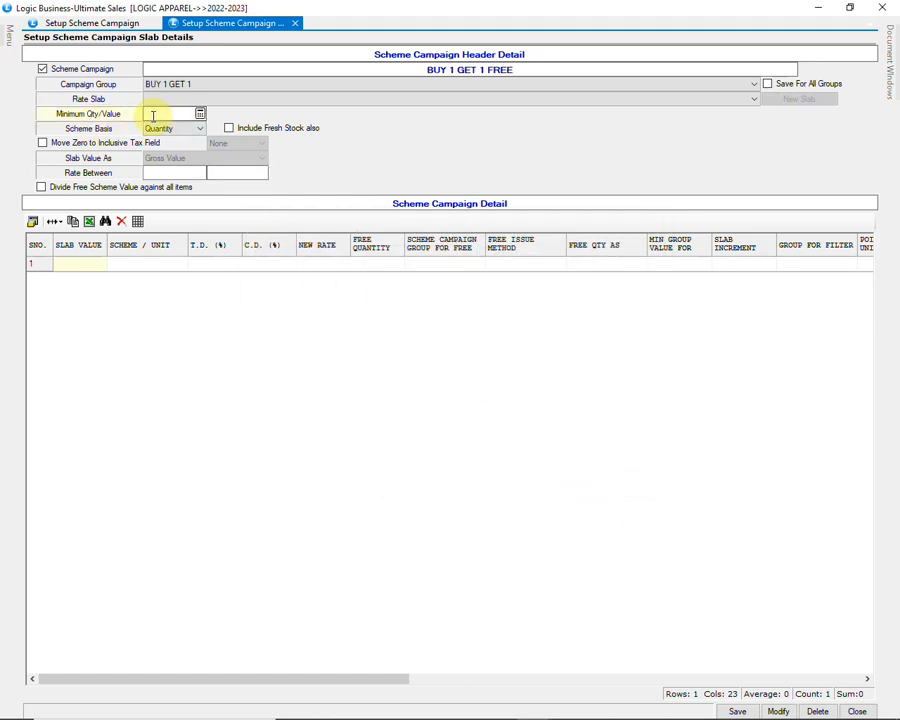
pyautogui.click(186, 130)
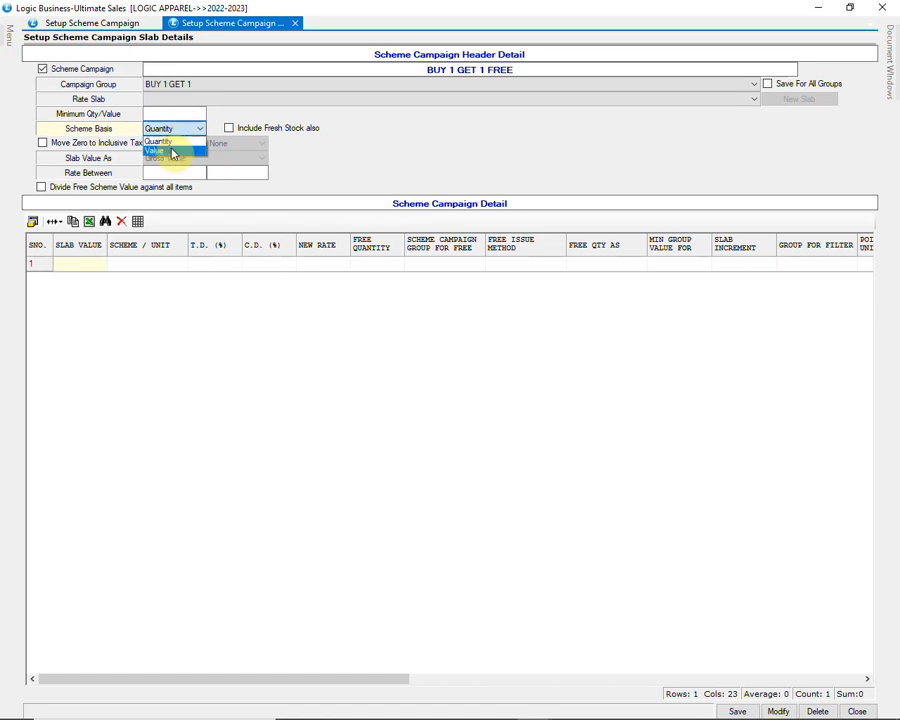
pyautogui.click(178, 114)
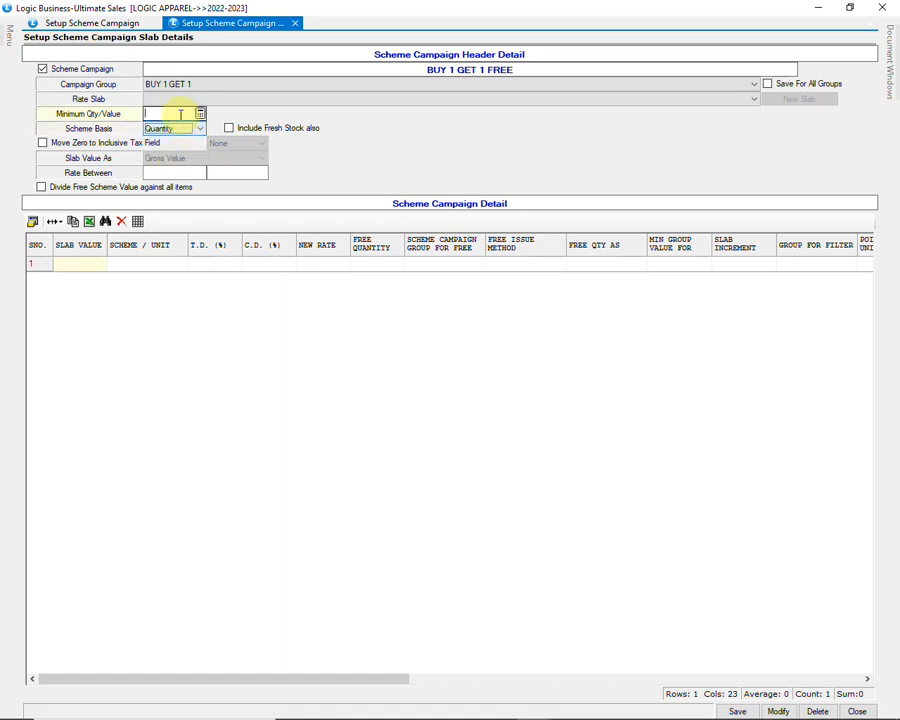
pyautogui.write('2')
pyautogui.press('Tab')
pyautogui.click(80, 266)
pyautogui.click(172, 113)
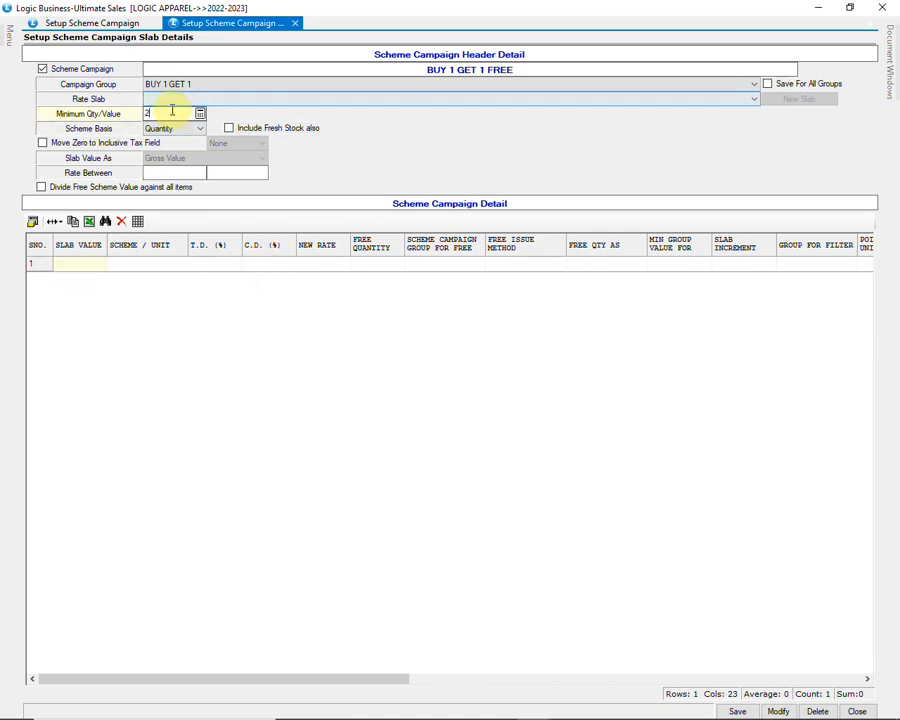
# Step: Enter a slab value of 2 and a free quantity of 1 in the first scheme detail row
pyautogui.click(96, 264)
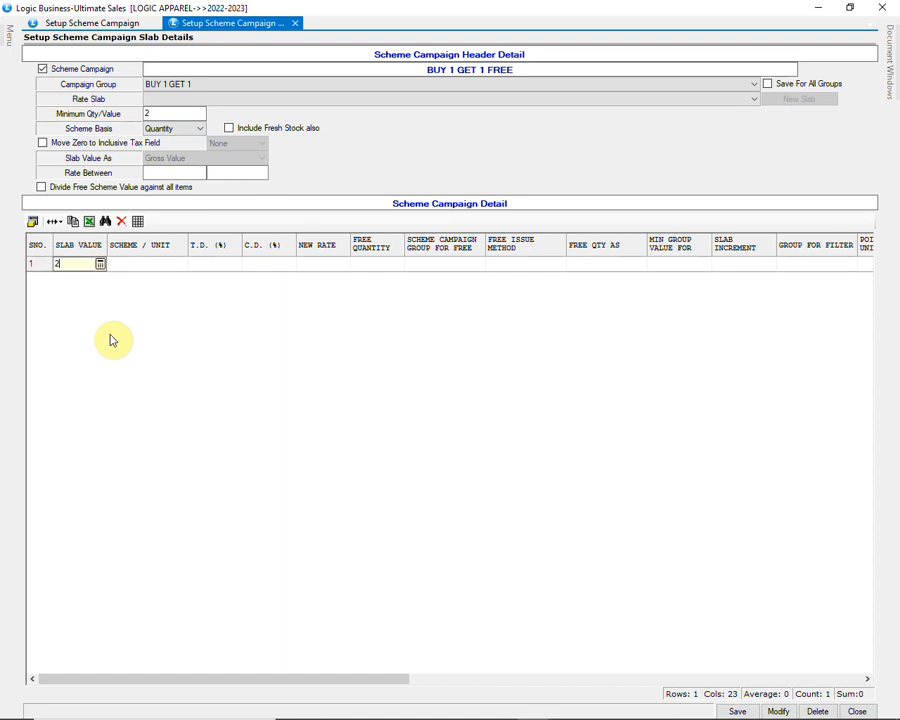
pyautogui.press('Tab')
pyautogui.press('Tab')
pyautogui.press('Tab')
pyautogui.press('Tab')
pyautogui.press('Tab')
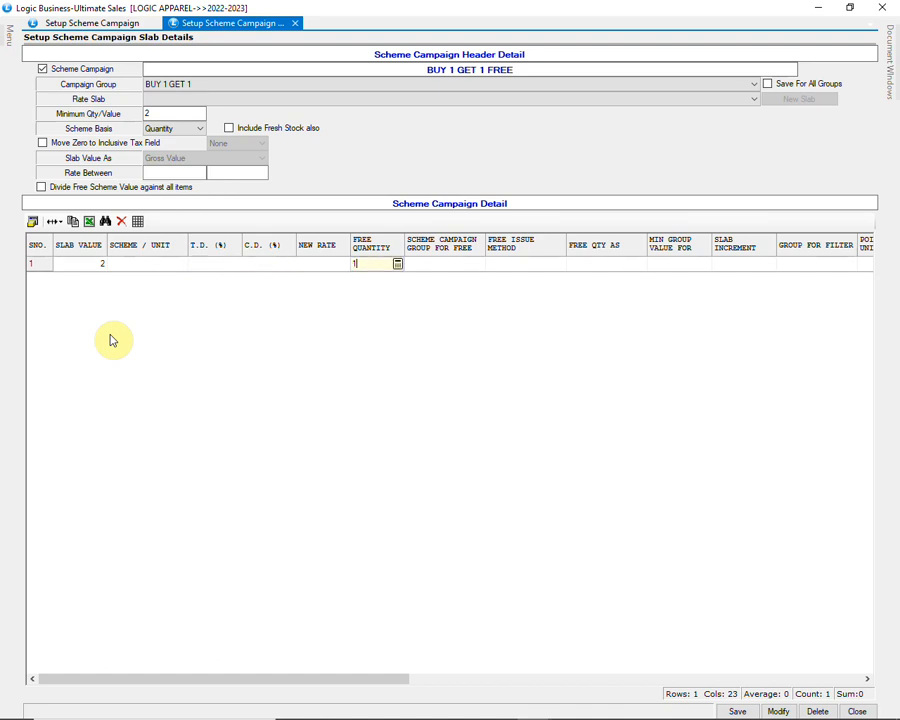
pyautogui.write('1')
pyautogui.press('Tab')
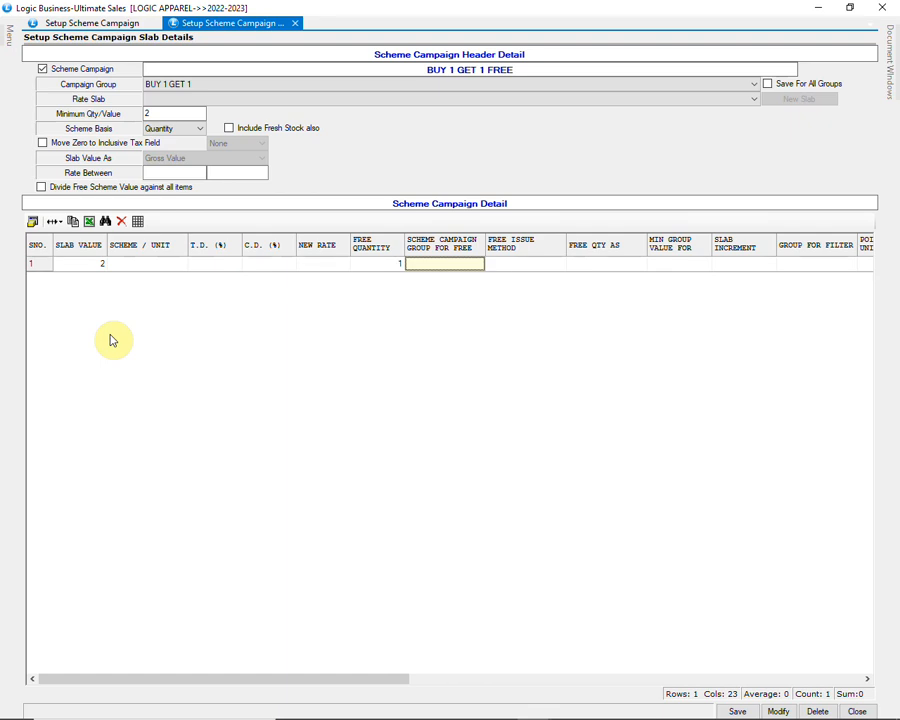
# Step: Set the slab row's free issue method to Lowest Rate Free, leaving the campaign group for free blank
pyautogui.press('Tab')
pyautogui.press('space')
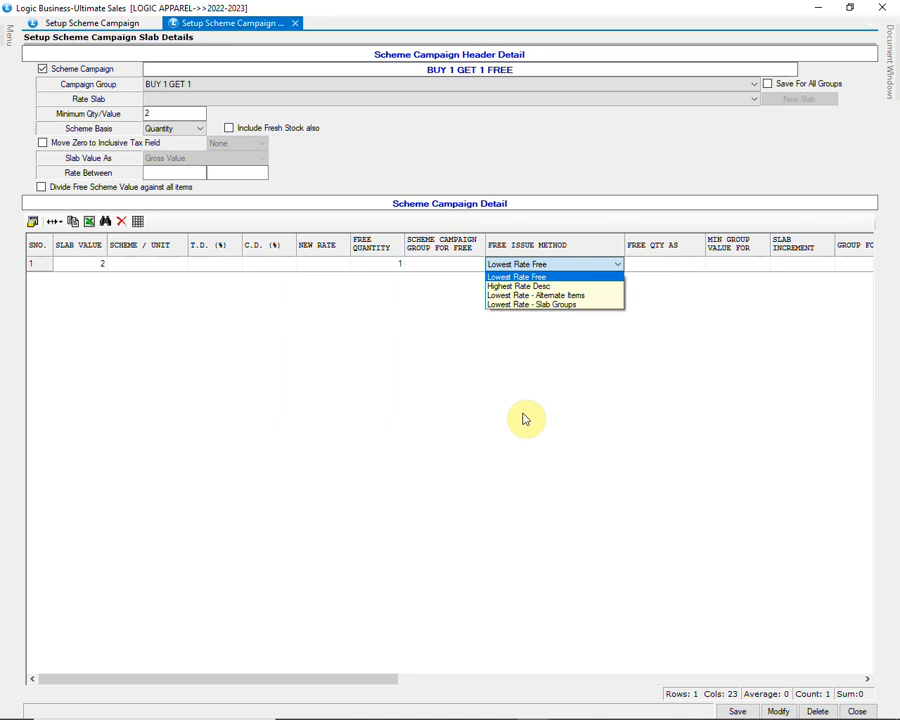
pyautogui.press('Return')
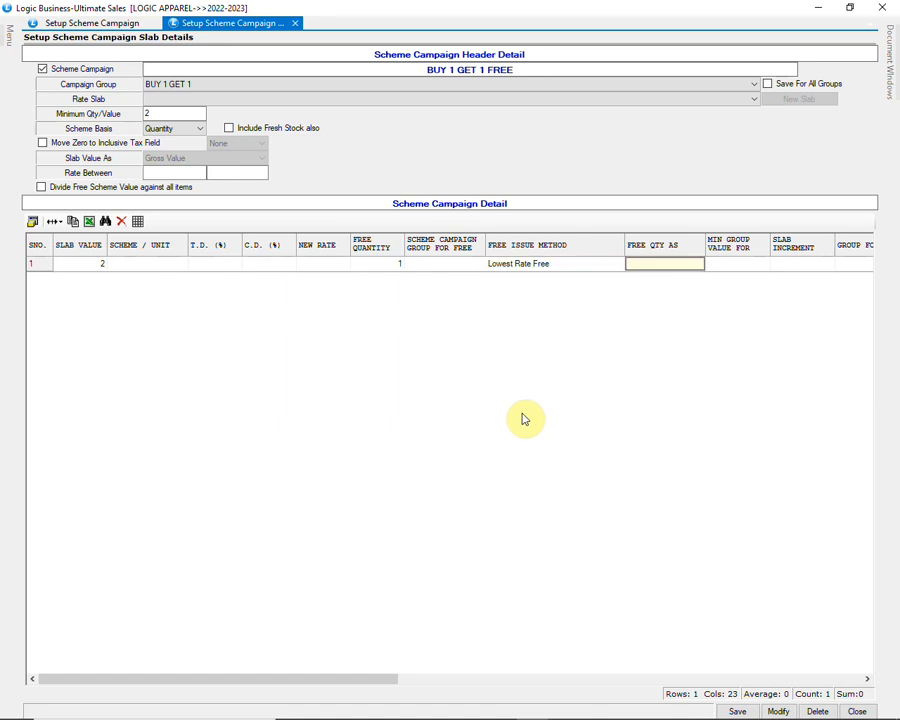
# Step: Leave the remaining slab columns at their defaults and save the slab details to disk
pyautogui.press('Tab')
pyautogui.press('Tab')
pyautogui.press('Tab')
pyautogui.press('Tab')
pyautogui.press('Tab')
pyautogui.press('Tab')
pyautogui.press('Tab')
pyautogui.press('Tab')
pyautogui.press('Tab')
pyautogui.press('Tab')
pyautogui.press('Tab')
pyautogui.press('Tab')
pyautogui.press('Tab')
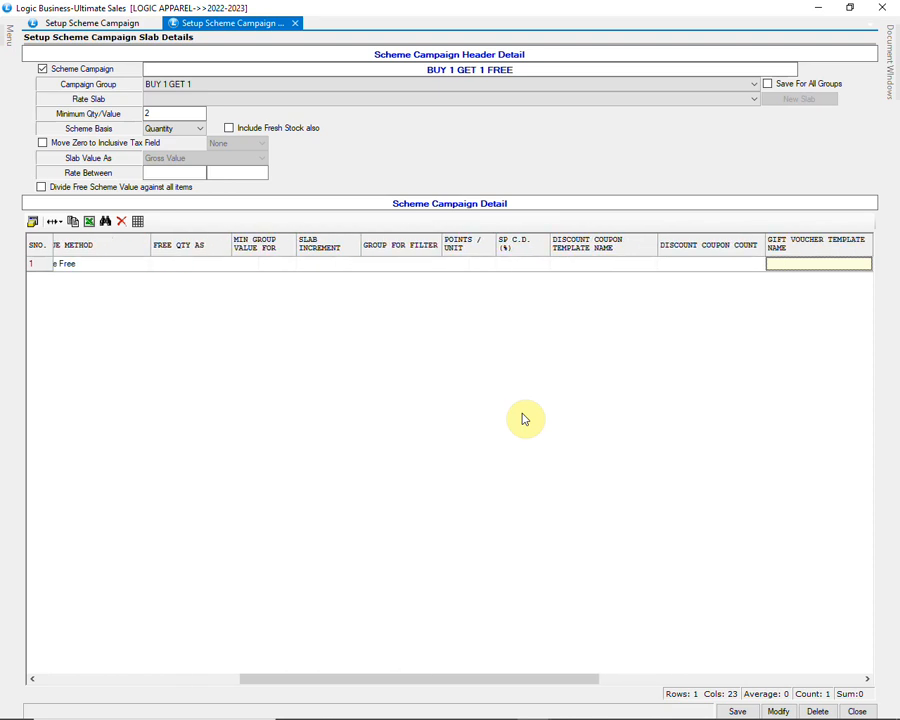
pyautogui.press('Tab')
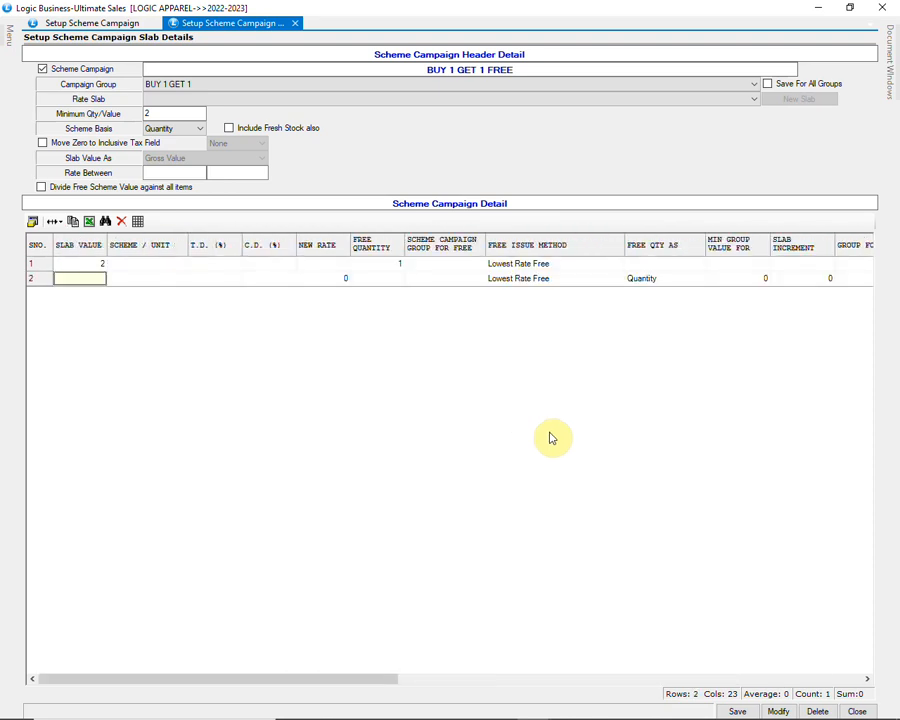
pyautogui.click(738, 711)
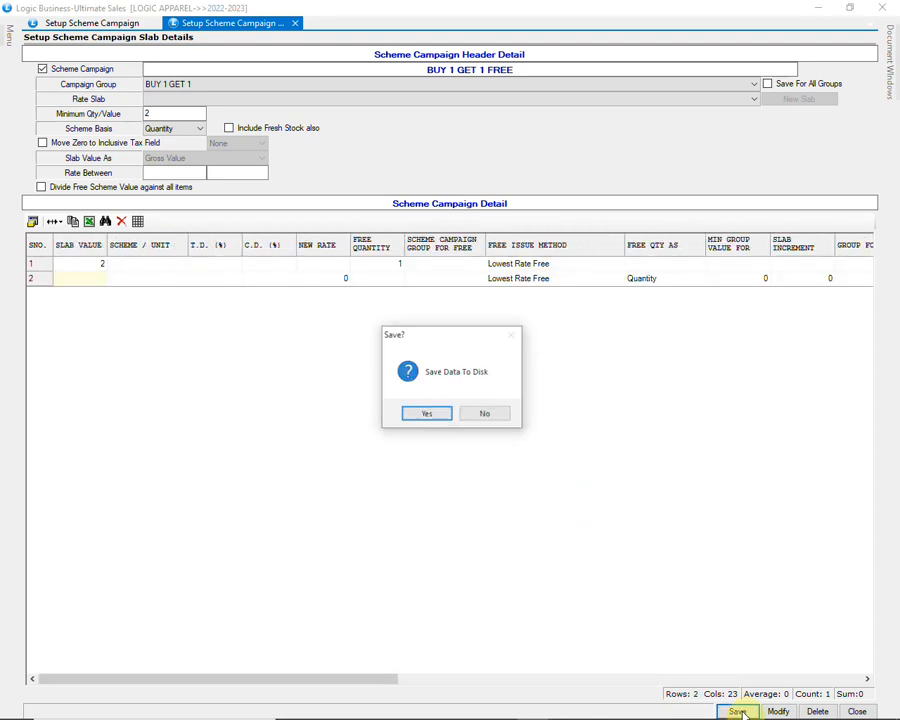
pyautogui.click(422, 415)
# Step: Open the Sale Bill form from the Billing section
pyautogui.moveTo(6, 30)
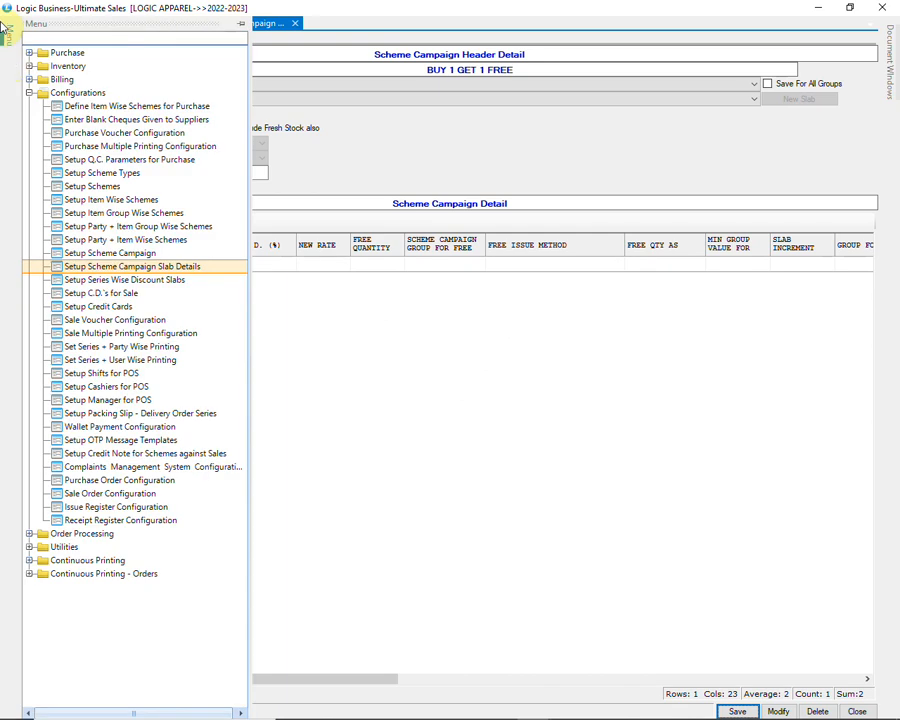
pyautogui.click(31, 80)
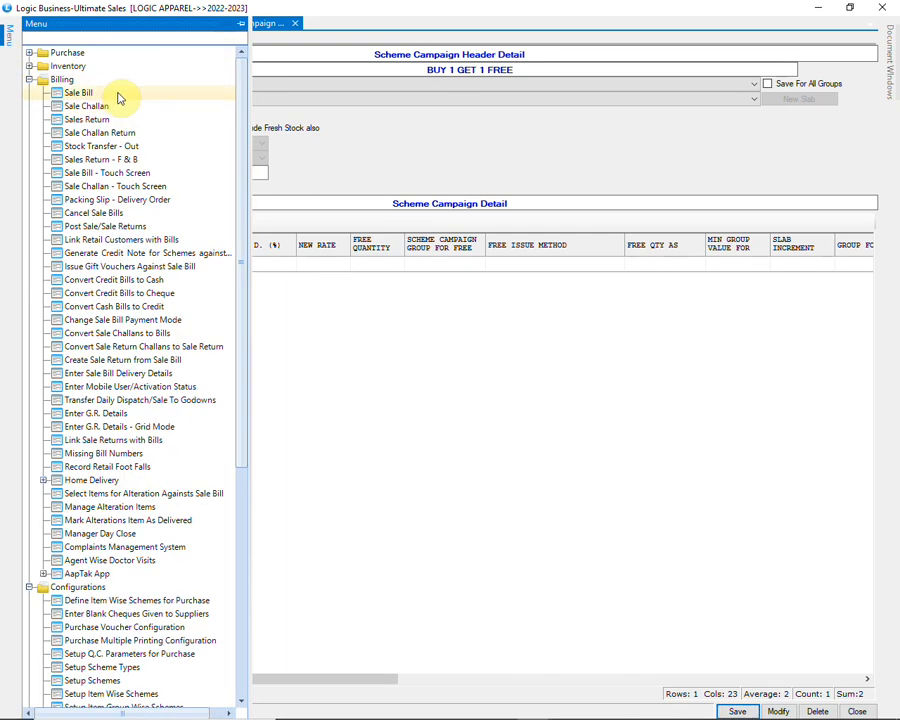
pyautogui.click(118, 94)
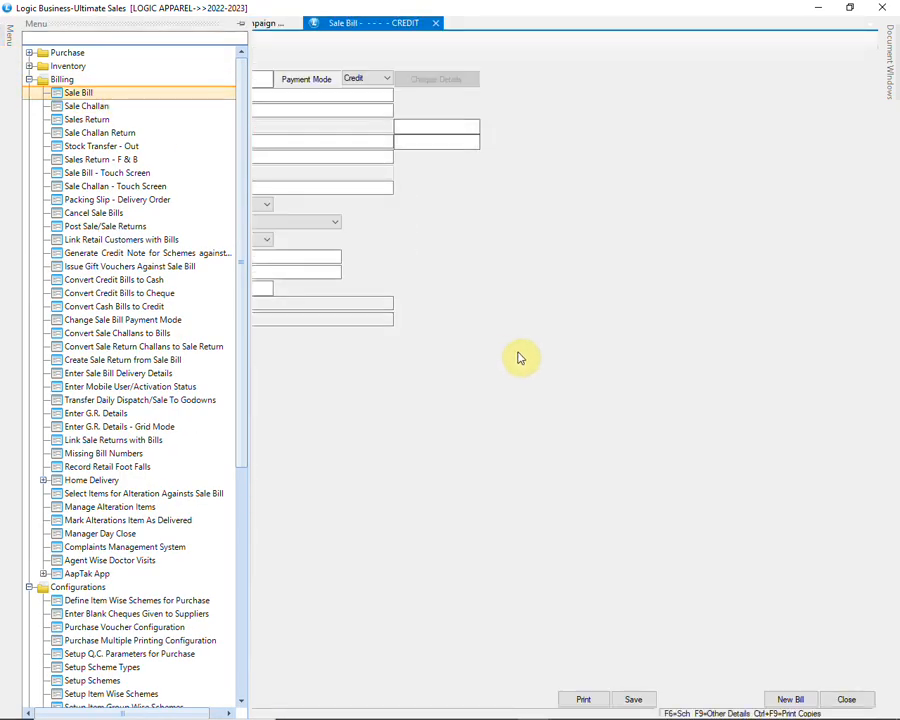
# Step: Accept the sale bill header for a cash customer in series GST-1 and proceed to the item details
pyautogui.press('Return')
pyautogui.press('Return')
pyautogui.press('Return')
pyautogui.press('Return')
pyautogui.press('Return')
pyautogui.press('Return')
pyautogui.press('Return')
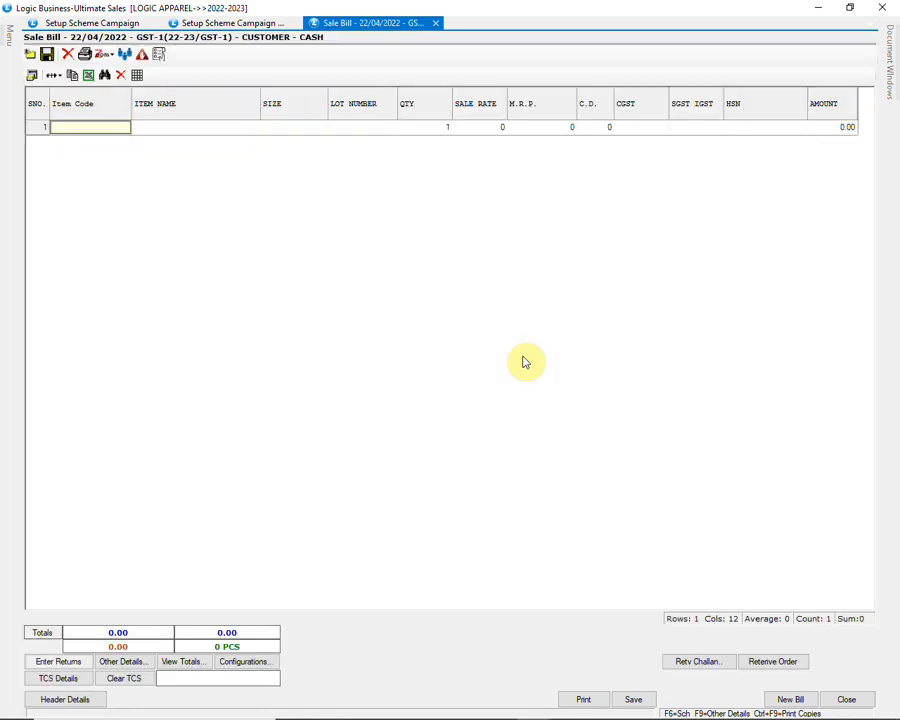
# Step: Add item 1294 in size S, lot OP-38, as the first line of the sale bill
pyautogui.press('Return')
pyautogui.write('1294')
pyautogui.press('Down')
pyautogui.press('Return')
pyautogui.press('Return')
pyautogui.press('Return')
pyautogui.press('Return')
pyautogui.press('Return')
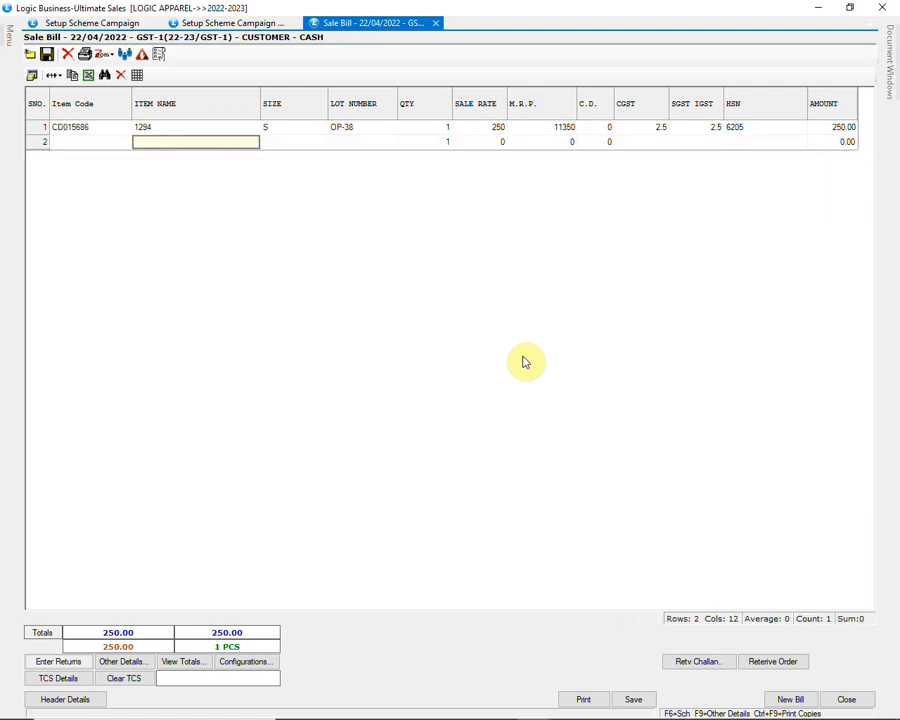
# Step: Add item 1294 in size M, lot OP-38, as the second line of the sale bill
pyautogui.write('1294')
pyautogui.press('Down')
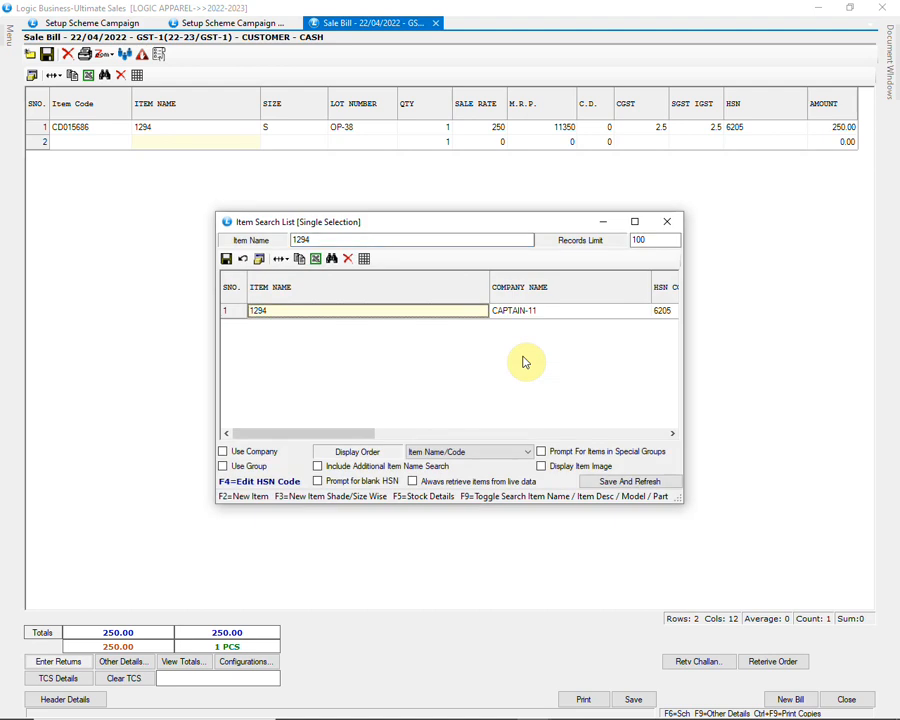
pyautogui.press('Return')
pyautogui.press('Return')
pyautogui.press('Return')
pyautogui.press('Return')
pyautogui.press('Return')
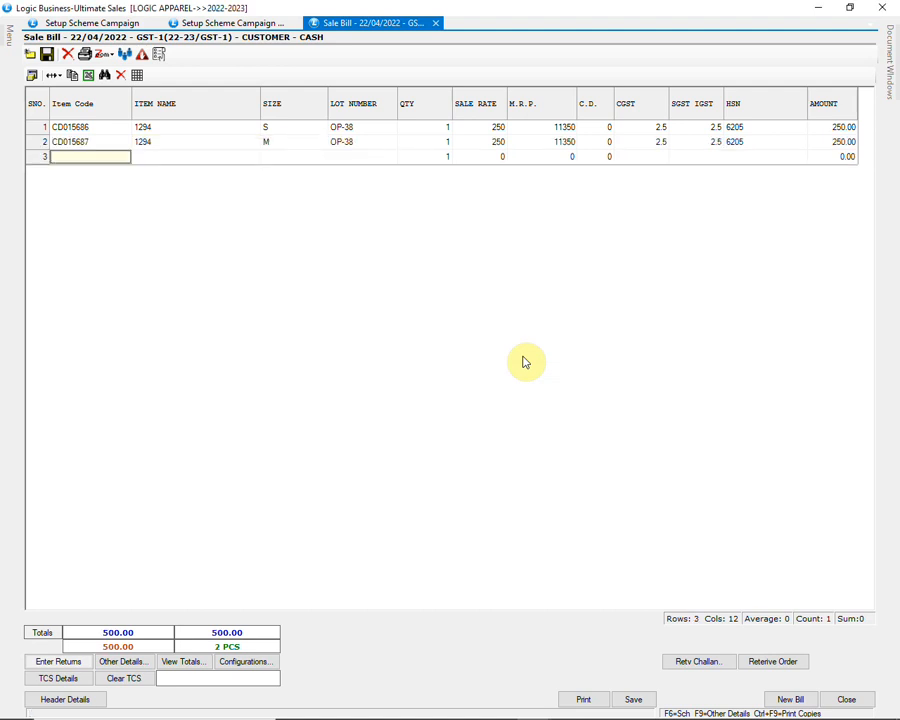
# Step: Check the sizes of both bill lines and start saving the bill to bring up the available discounts
pyautogui.click(278, 132)
pyautogui.click(274, 145)
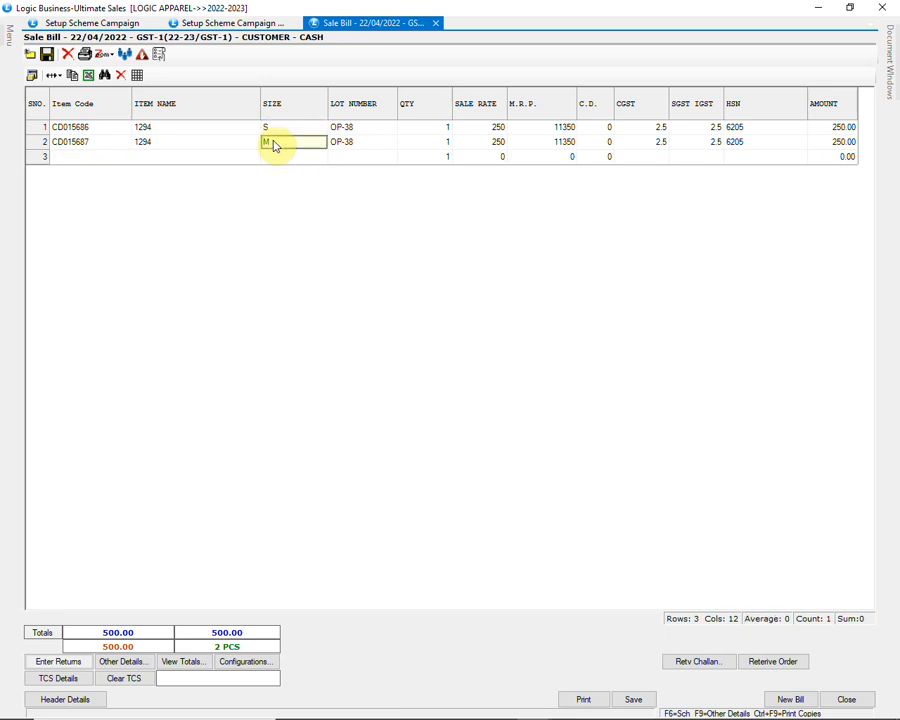
pyautogui.click(633, 700)
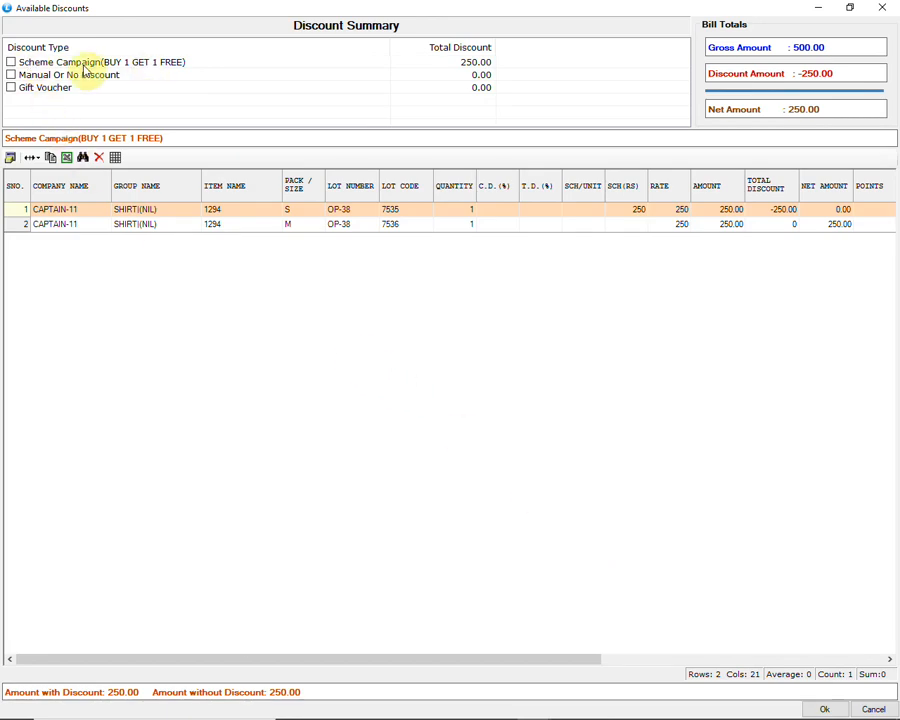
# Step: Review the item rates and apply the Scheme Campaign (BUY 1 GET 1 FREE) discount to the bill
pyautogui.click(125, 64)
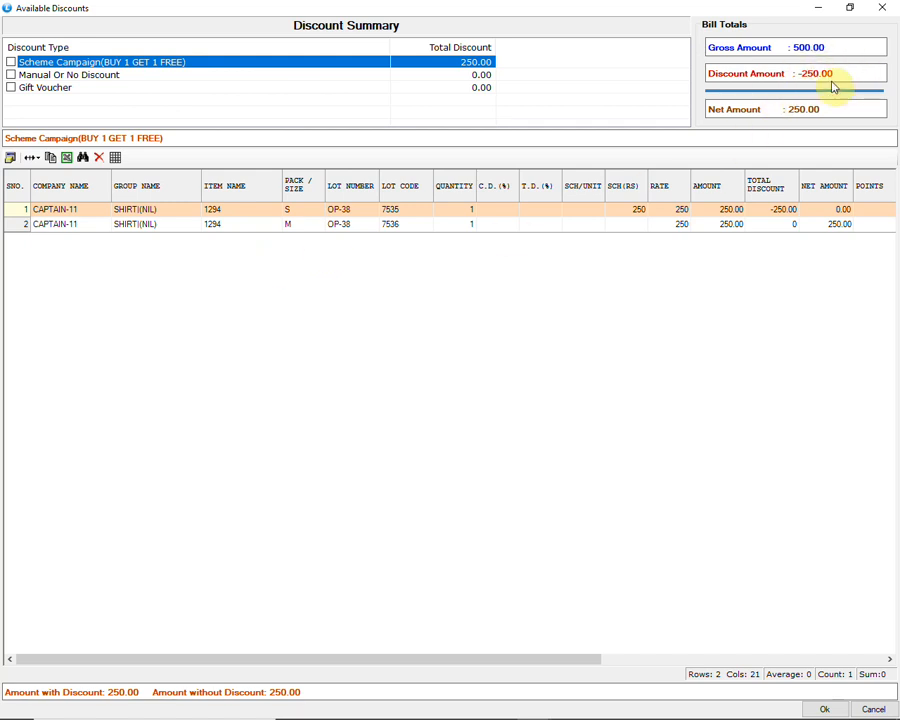
pyautogui.click(681, 226)
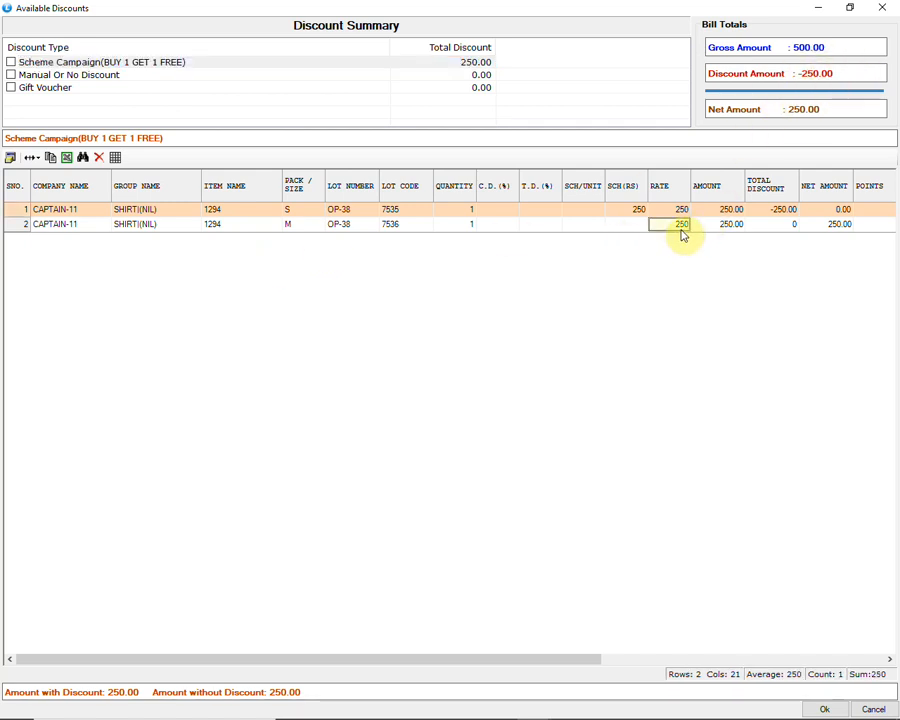
pyautogui.click(681, 211)
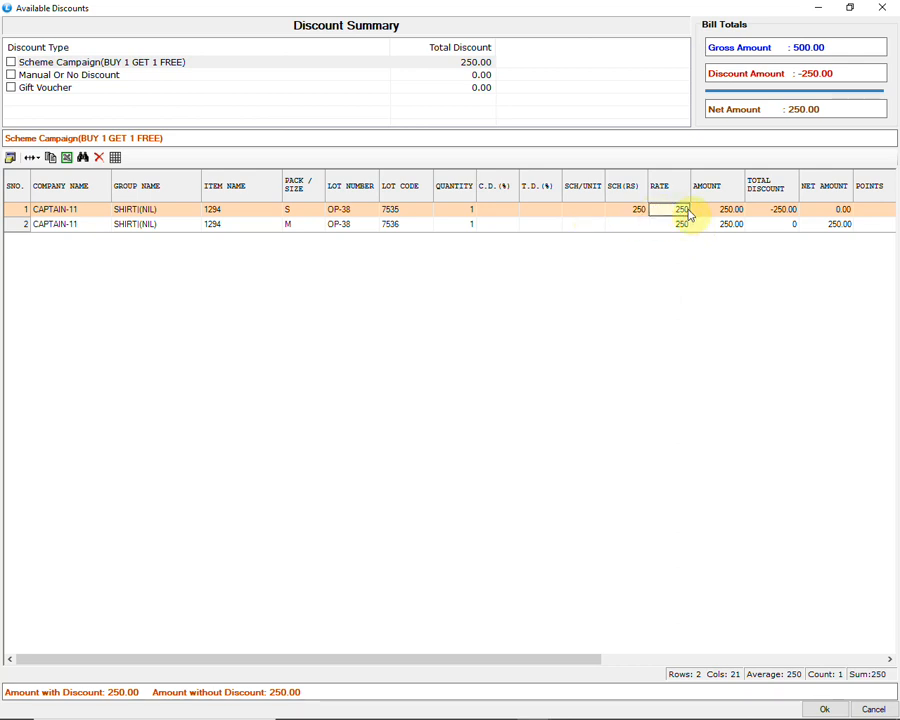
pyautogui.click(11, 62)
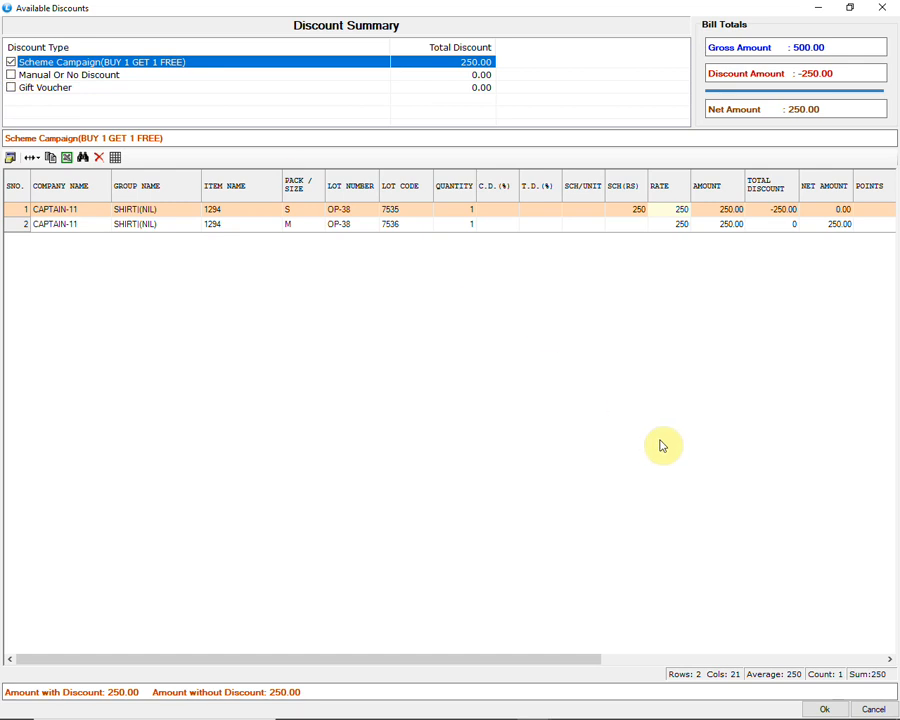
pyautogui.click(826, 709)
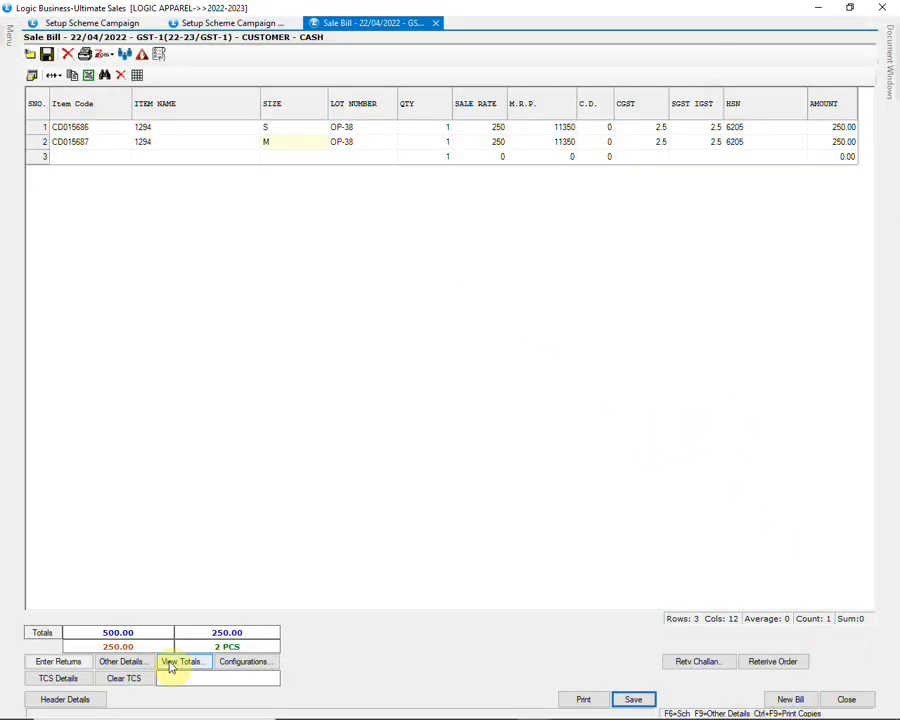
# Step: Check the scheme and net amounts in the bill totals and save the bill with cash payment
pyautogui.click(174, 668)
pyautogui.click(433, 268)
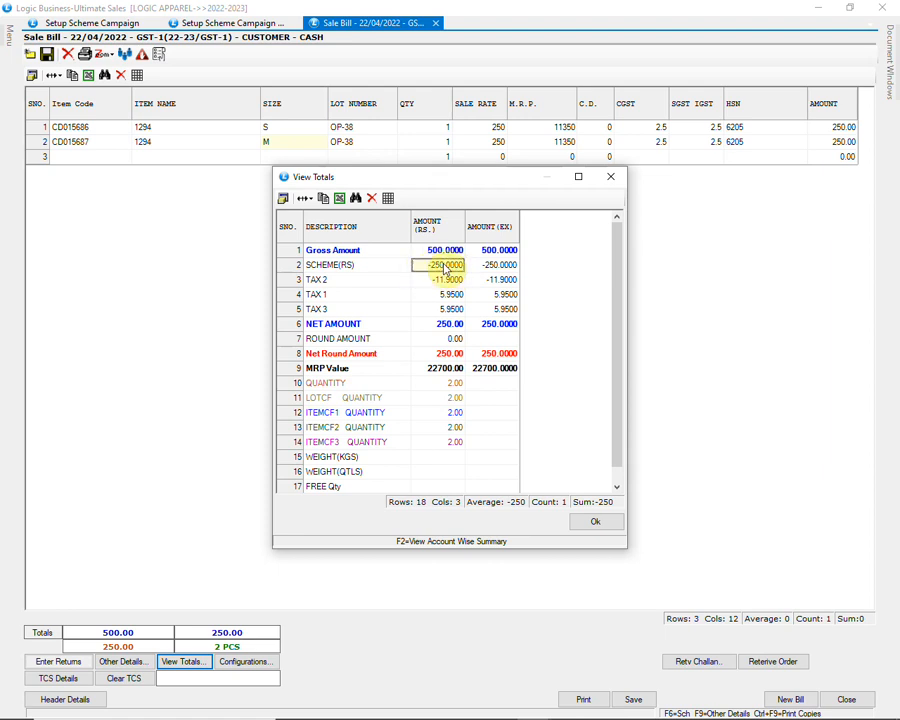
pyautogui.click(448, 327)
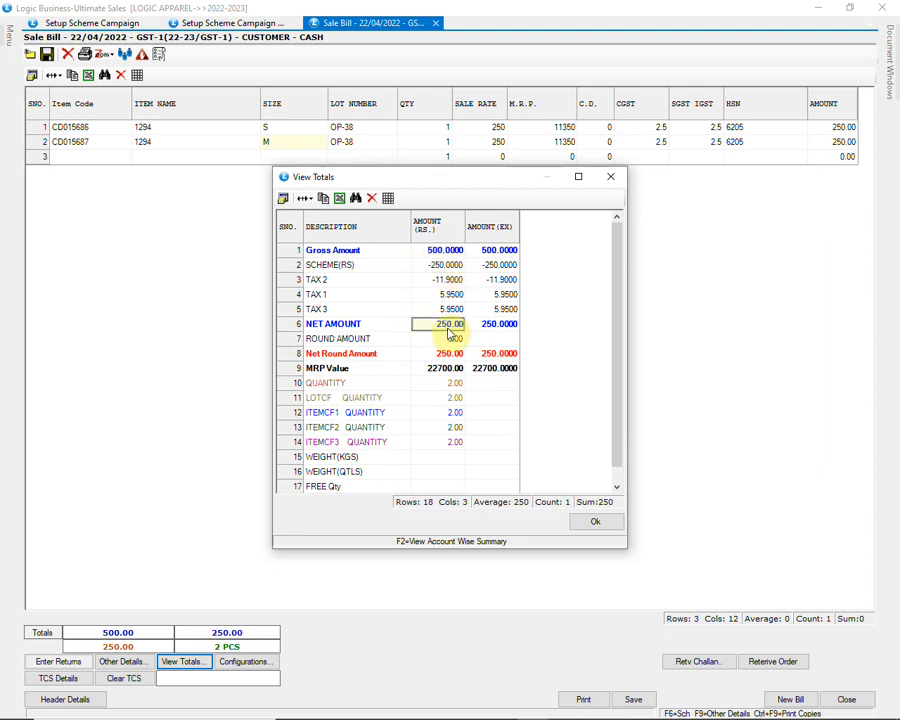
pyautogui.click(598, 524)
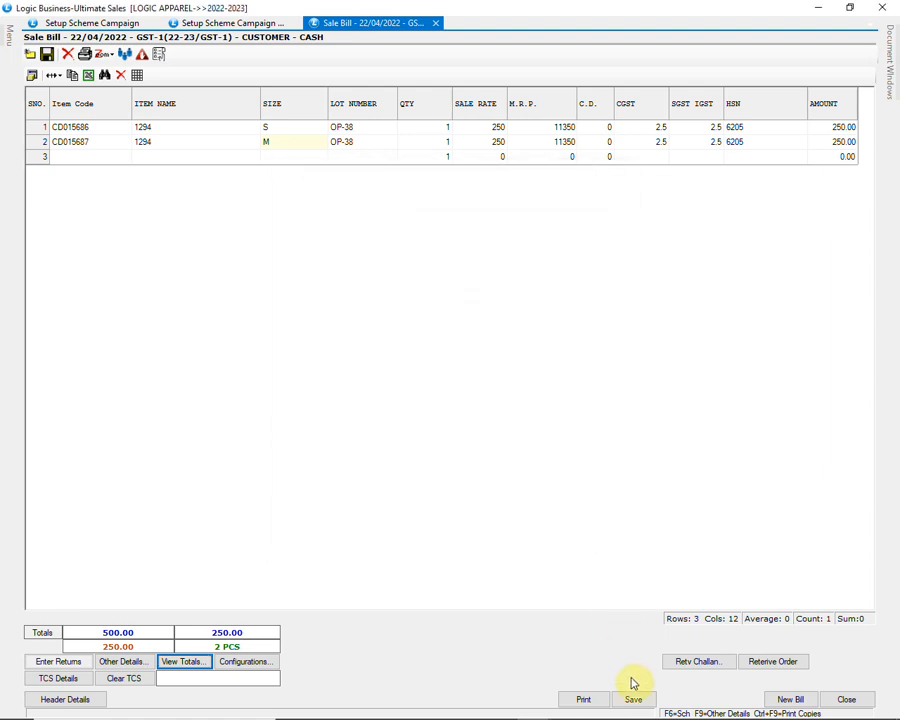
pyautogui.click(634, 700)
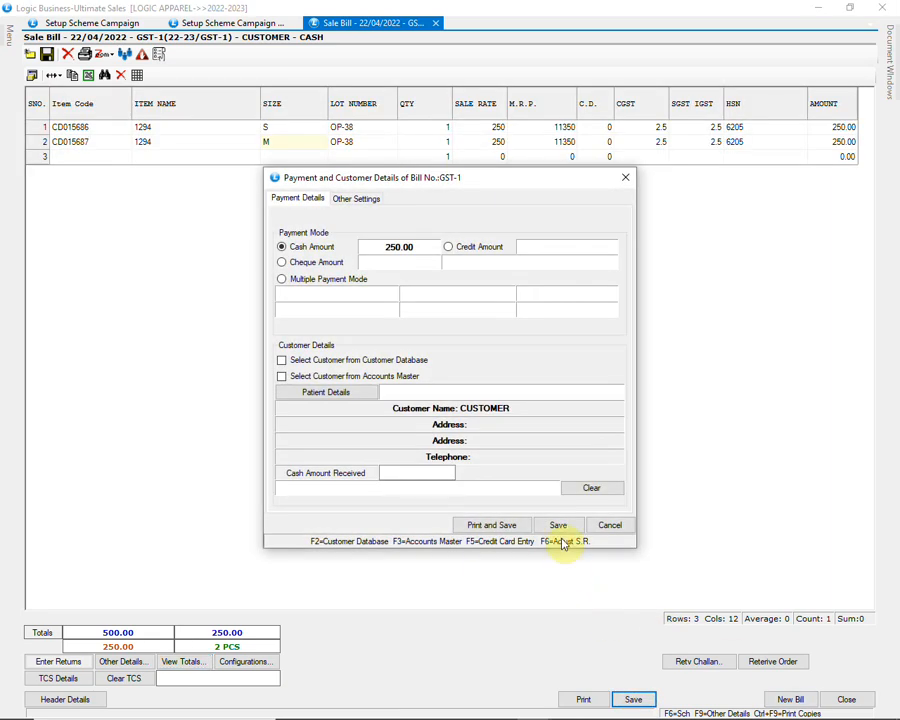
pyautogui.click(558, 526)
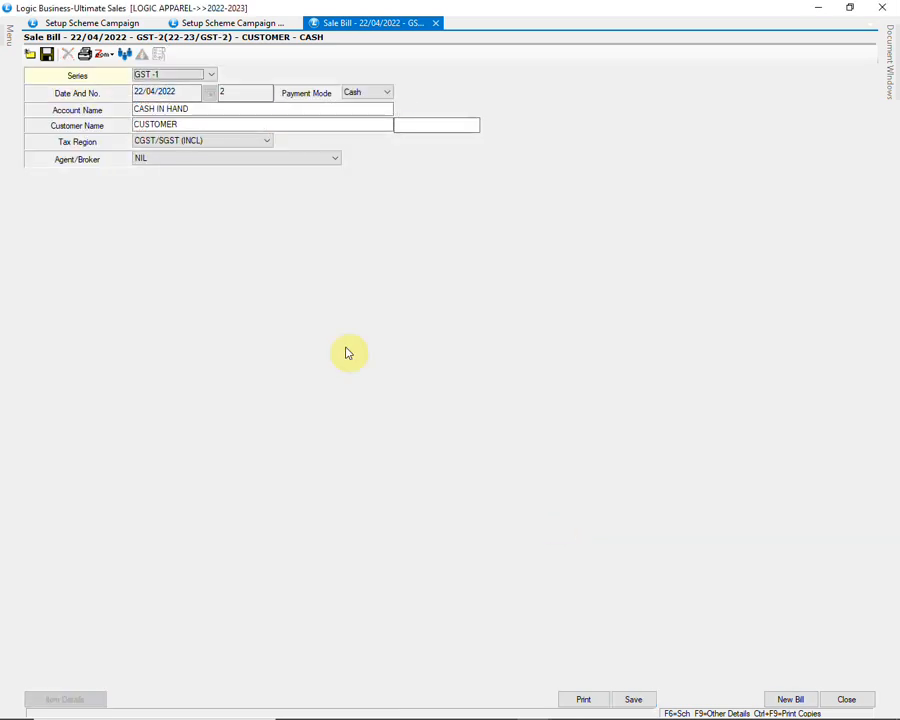
# Step: Add a second scheme campaign named BUY 1 GET 20% OFF, BUY 2 GET 40% OFF in Setup Scheme Campaign
pyautogui.click(94, 23)
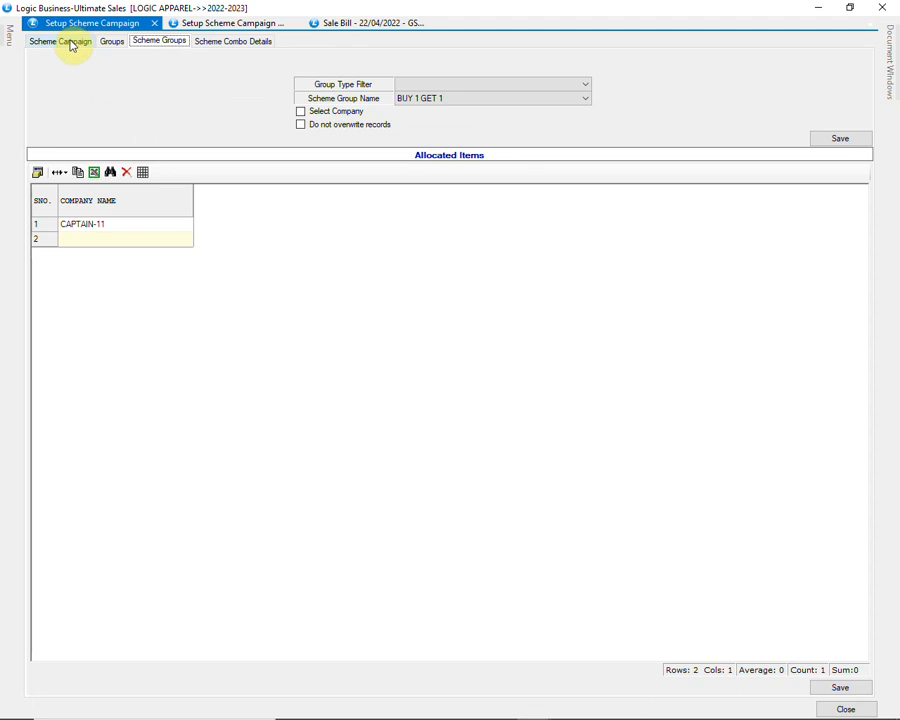
pyautogui.click(72, 45)
pyautogui.click(140, 152)
pyautogui.write('BUY 1 GET 20% OFF, BUY')
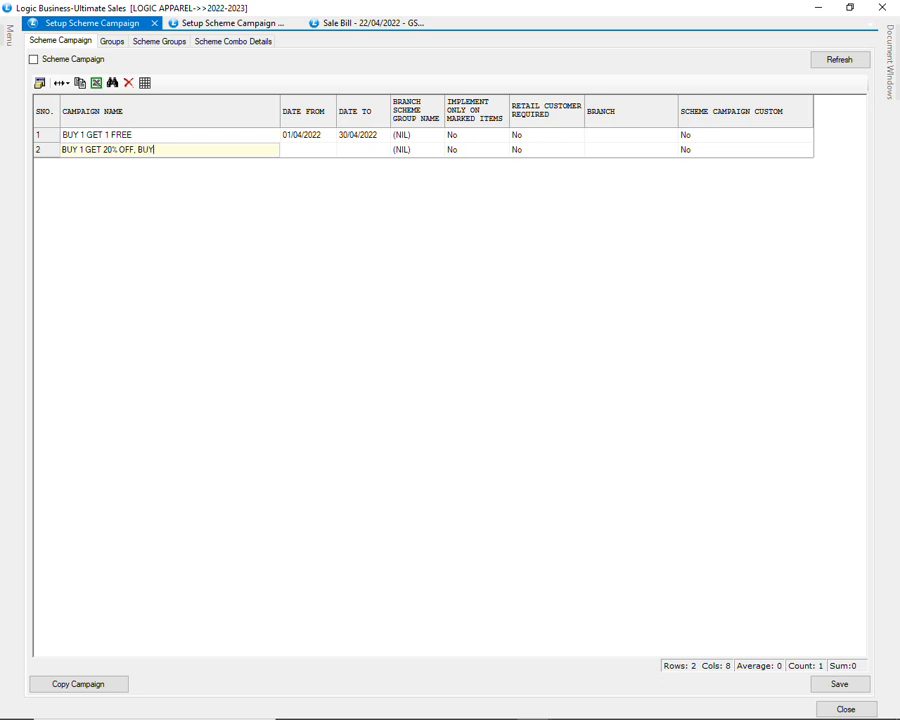
# Step: Set the new campaign's dates from 01/04/2022 to 30/04/2022 and leave its remaining columns at their defaults
pyautogui.press('Tab')
pyautogui.write('01/04/2022')
pyautogui.press('Tab')
pyautogui.write('30/0')
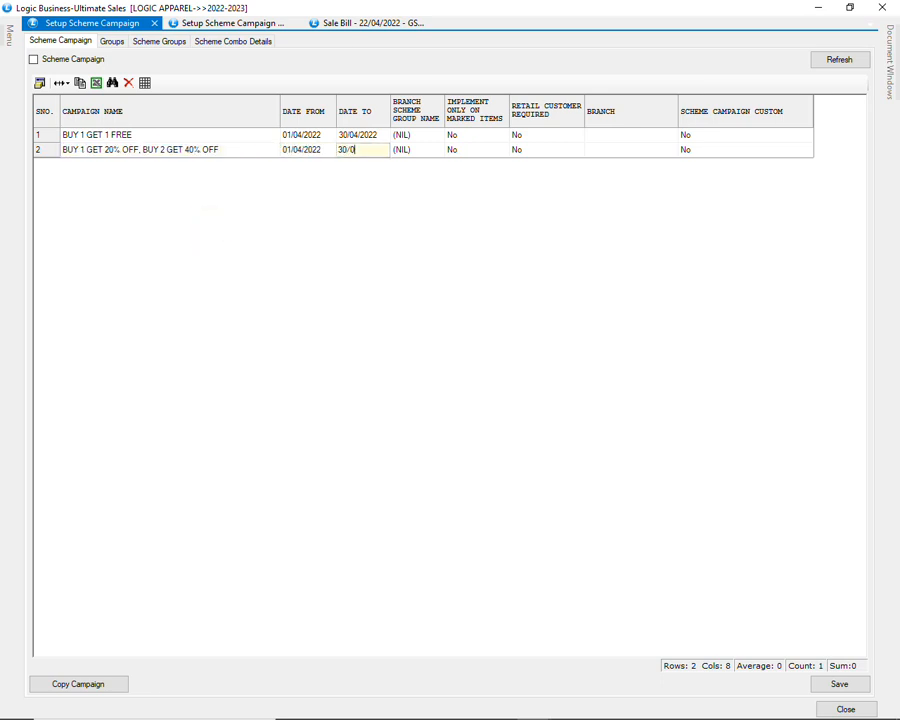
pyautogui.press('Tab')
pyautogui.press('Tab')
pyautogui.press('Tab')
pyautogui.press('Tab')
pyautogui.press('Tab')
pyautogui.press('Tab')
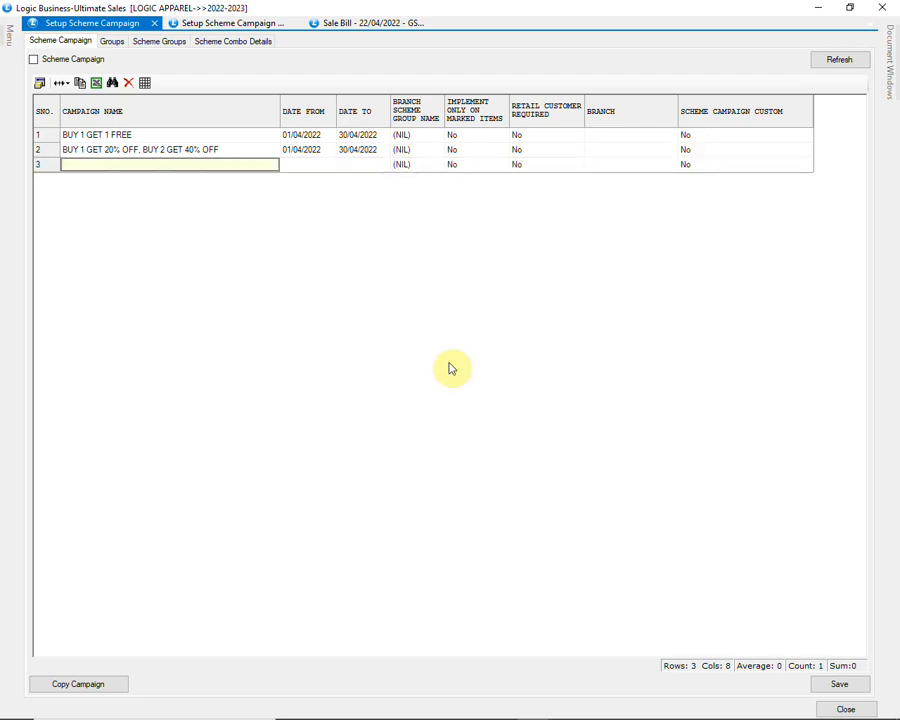
# Step: Save the campaign list and select BUY 1 GET 20% OFF, BUY 2 GET 40% OFF as the campaign for defining groups
pyautogui.click(845, 684)
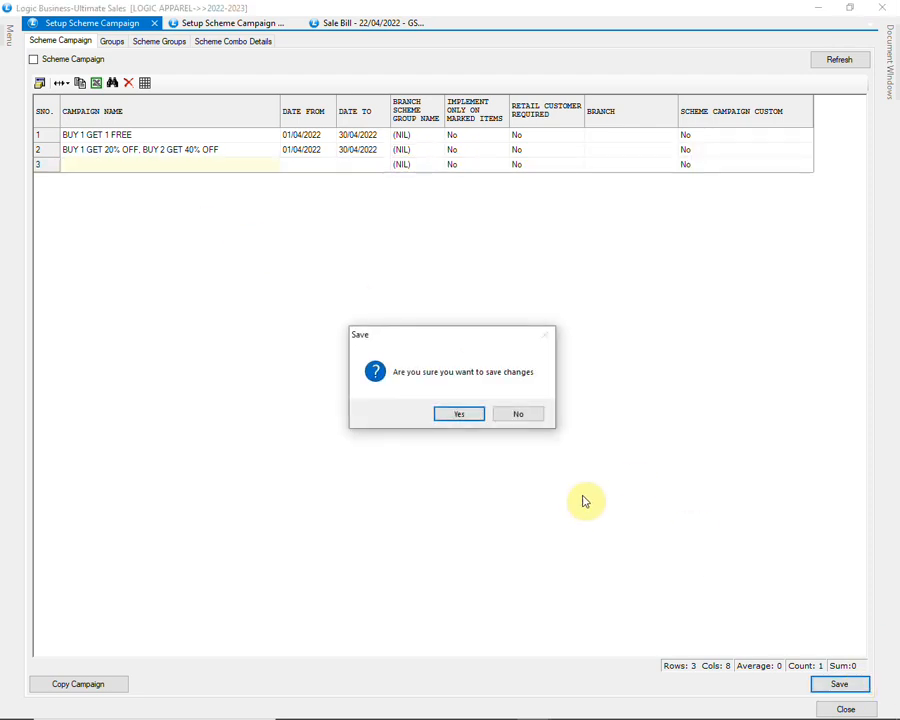
pyautogui.click(460, 414)
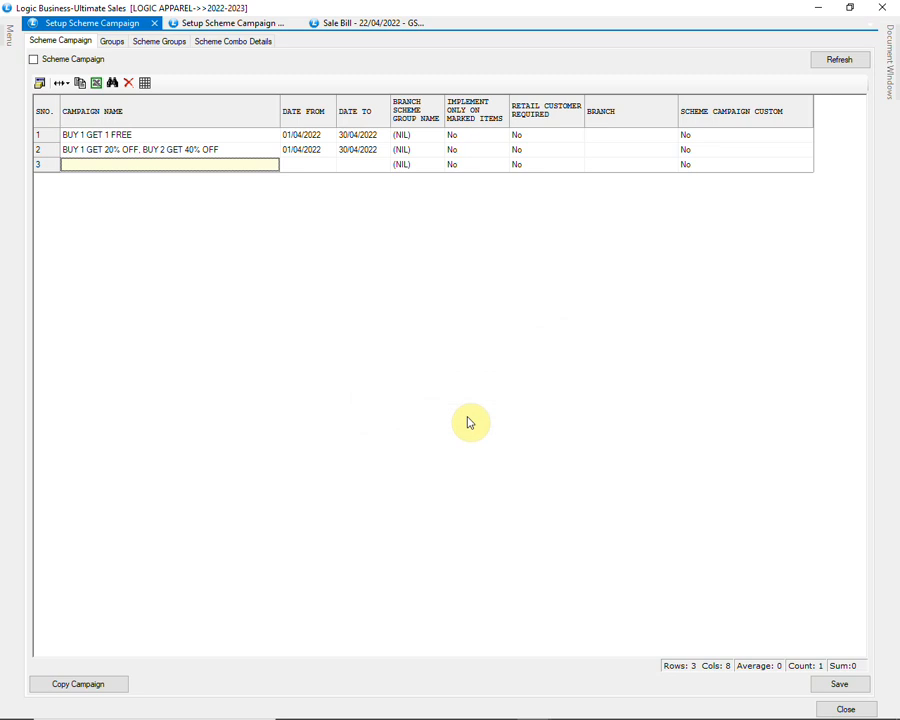
pyautogui.click(113, 44)
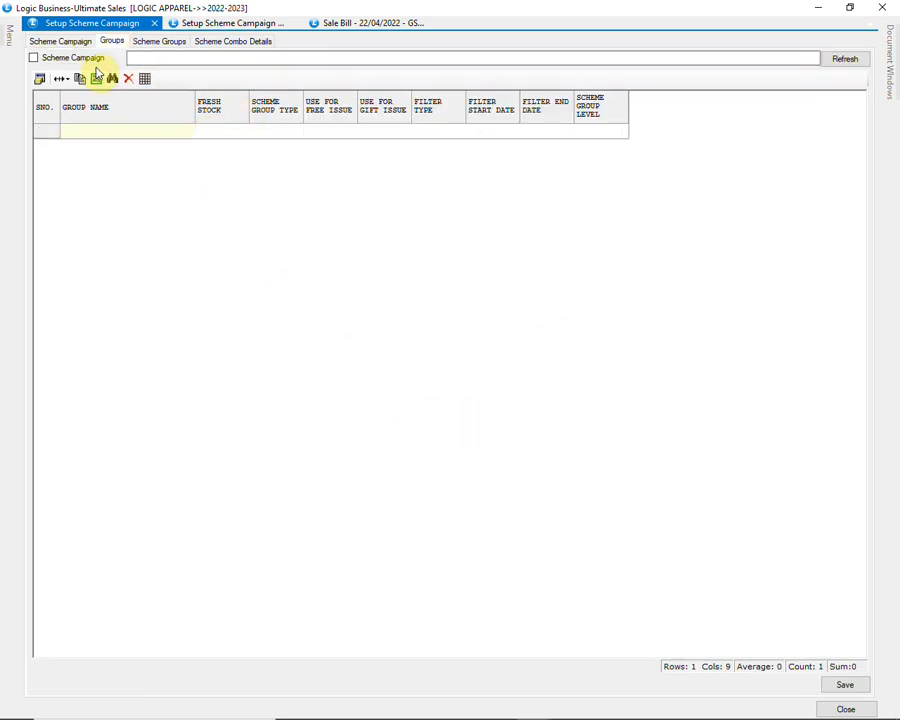
pyautogui.click(95, 62)
pyautogui.click(340, 343)
pyautogui.moveTo(362, 313); pyautogui.dragTo(490, 317)
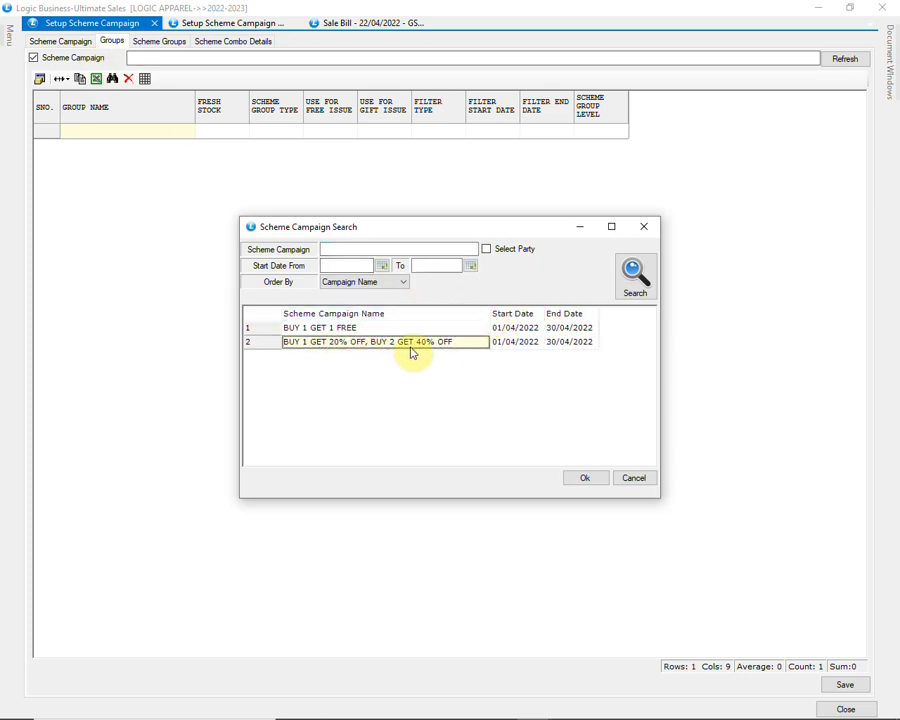
pyautogui.click(582, 479)
# Step: Add a group named JEANS with scheme group type Item Group, leave its other columns at their defaults, and save it
pyautogui.write('JEANS')
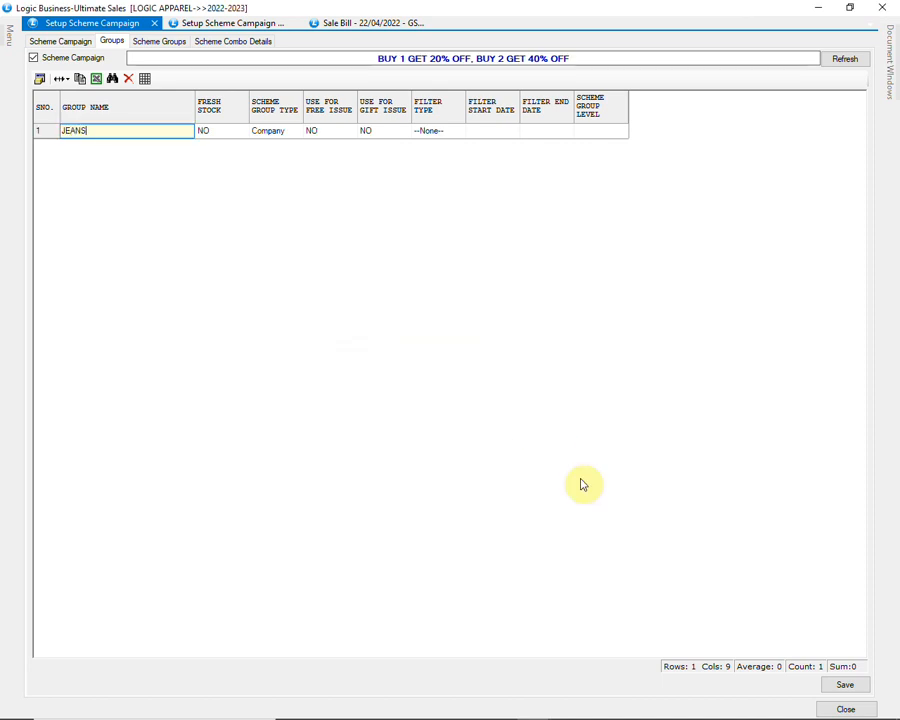
pyautogui.press('Return')
pyautogui.press('Return')
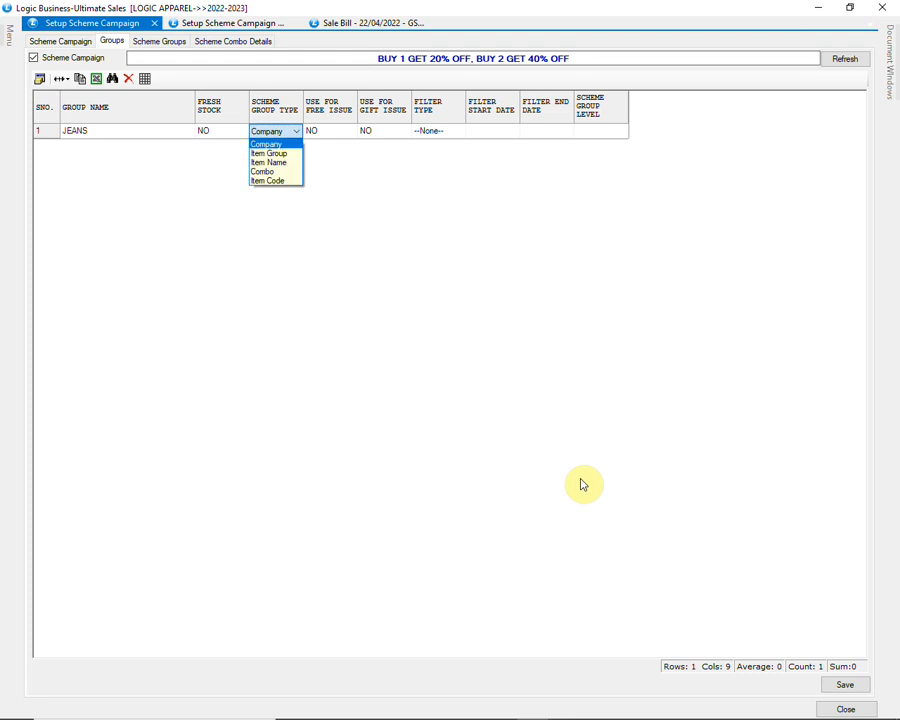
pyautogui.press('Down')
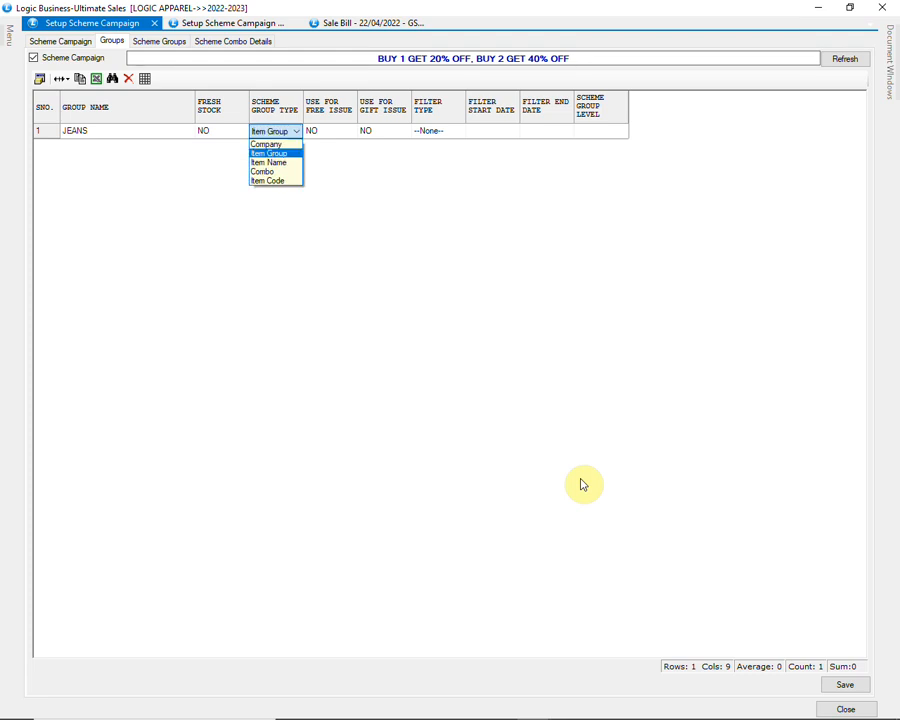
pyautogui.press('Return')
pyautogui.press('Return')
pyautogui.press('Return')
pyautogui.press('Return')
pyautogui.press('Return')
pyautogui.press('Return')
pyautogui.press('Return')
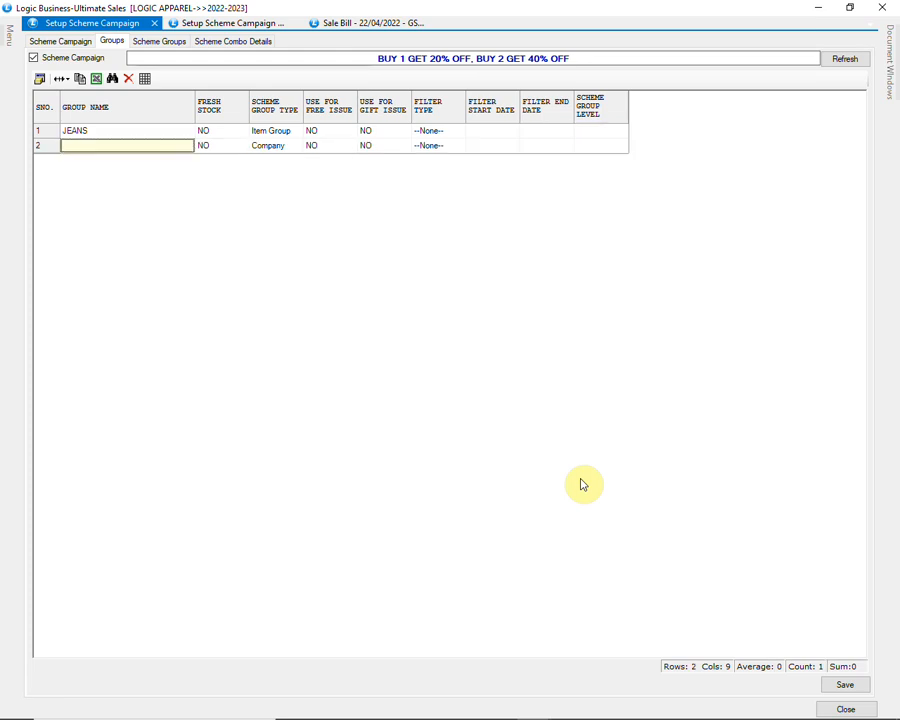
pyautogui.click(840, 683)
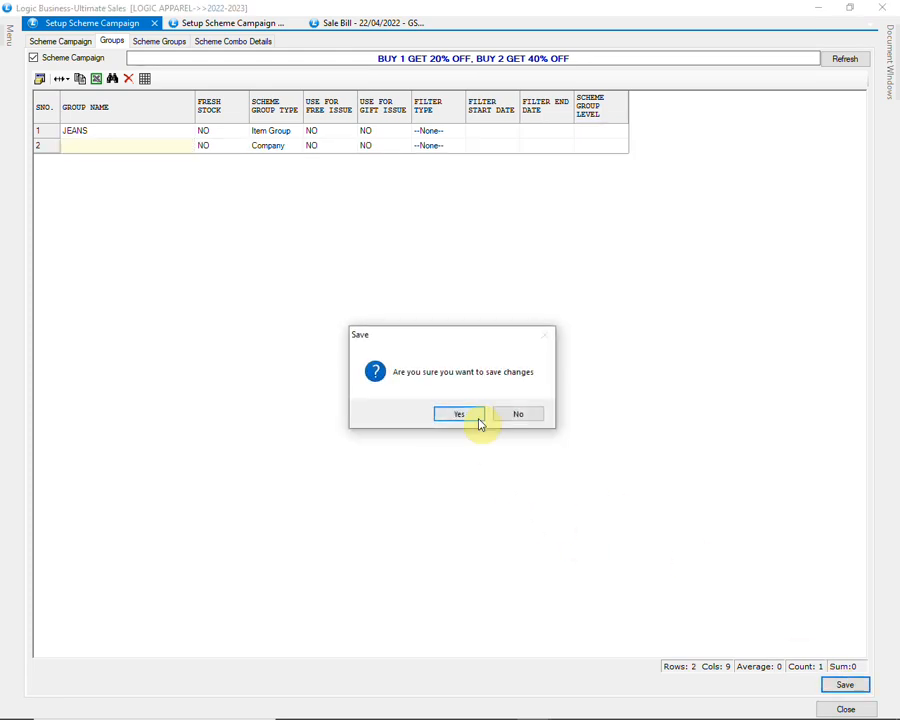
pyautogui.click(478, 419)
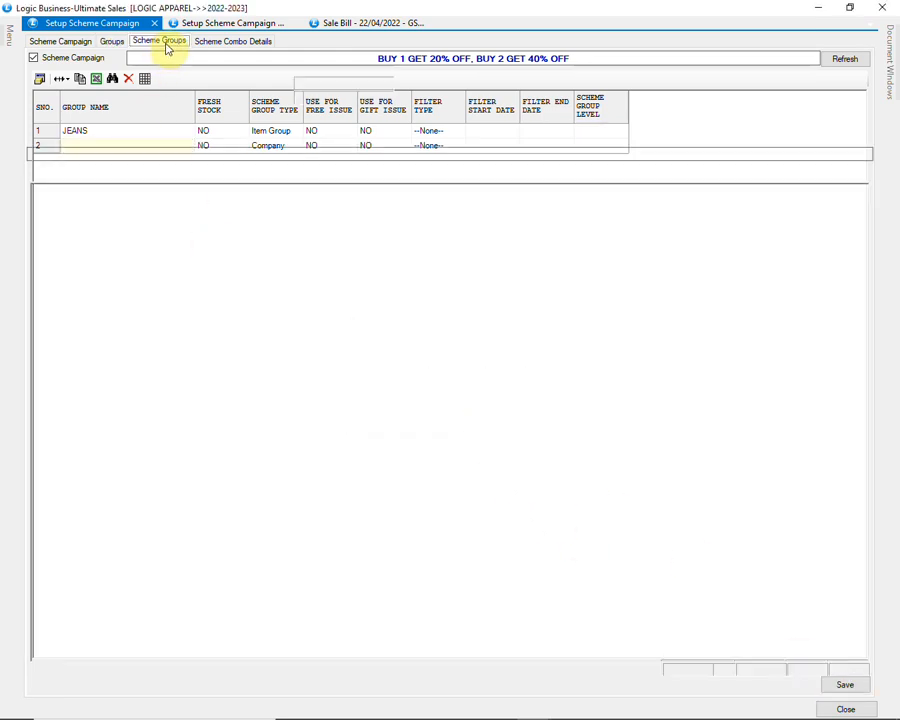
# Step: Allocate the JEANS item group from vertical level 1 to the JEANS scheme group and save the records
pyautogui.click(164, 43)
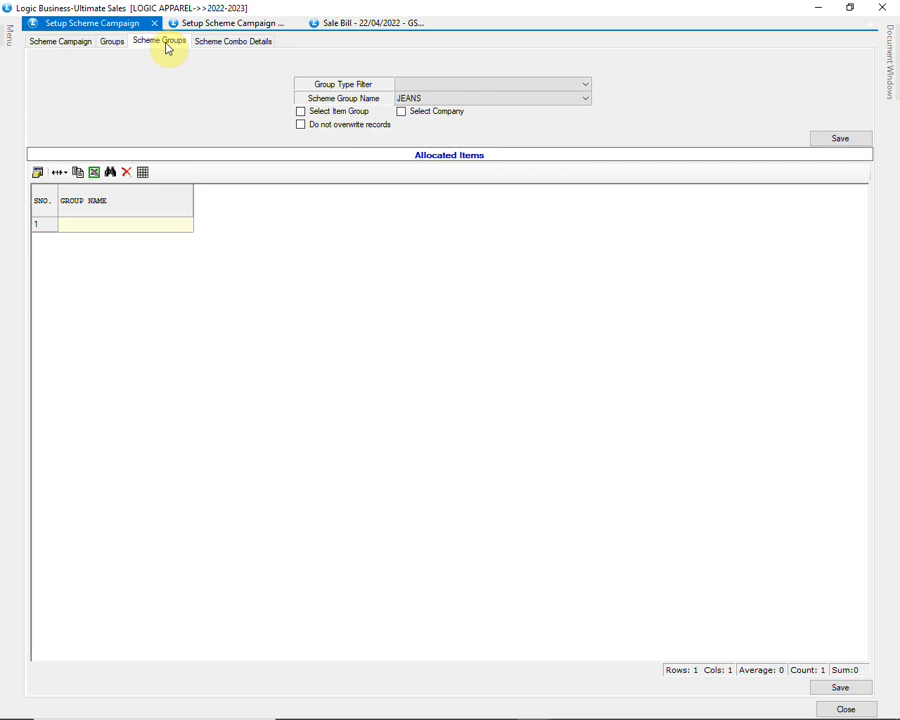
pyautogui.click(336, 112)
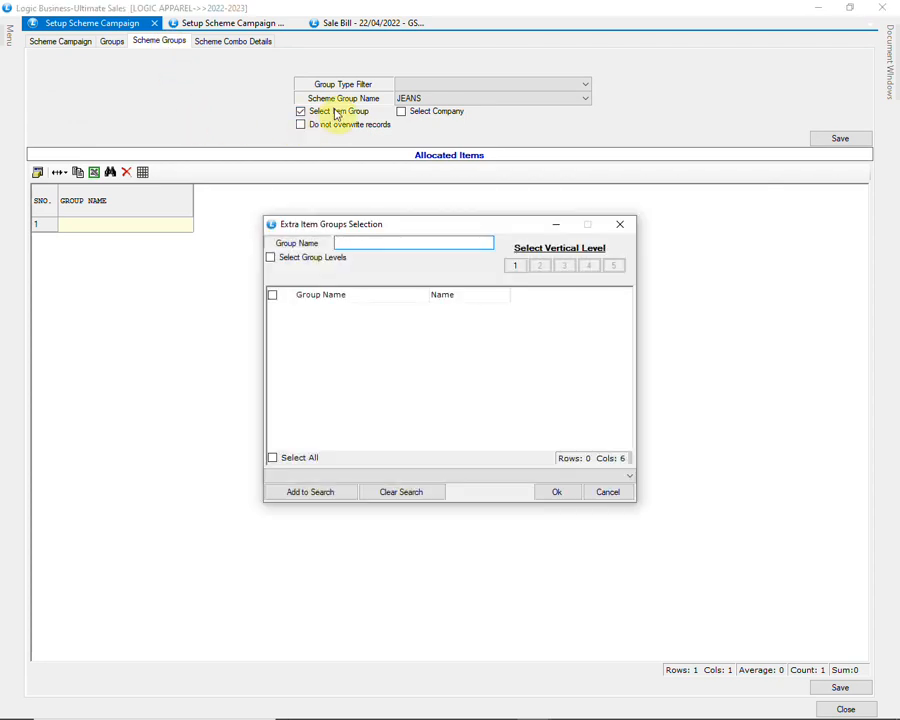
pyautogui.click(515, 266)
pyautogui.click(377, 343)
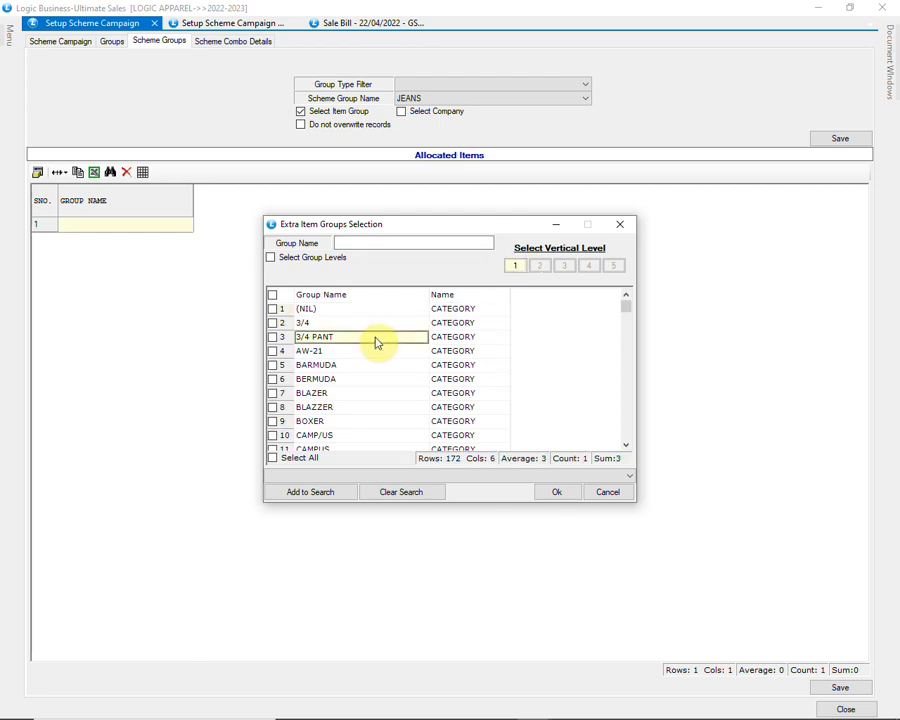
pyautogui.scroll(-5, 375, 342)
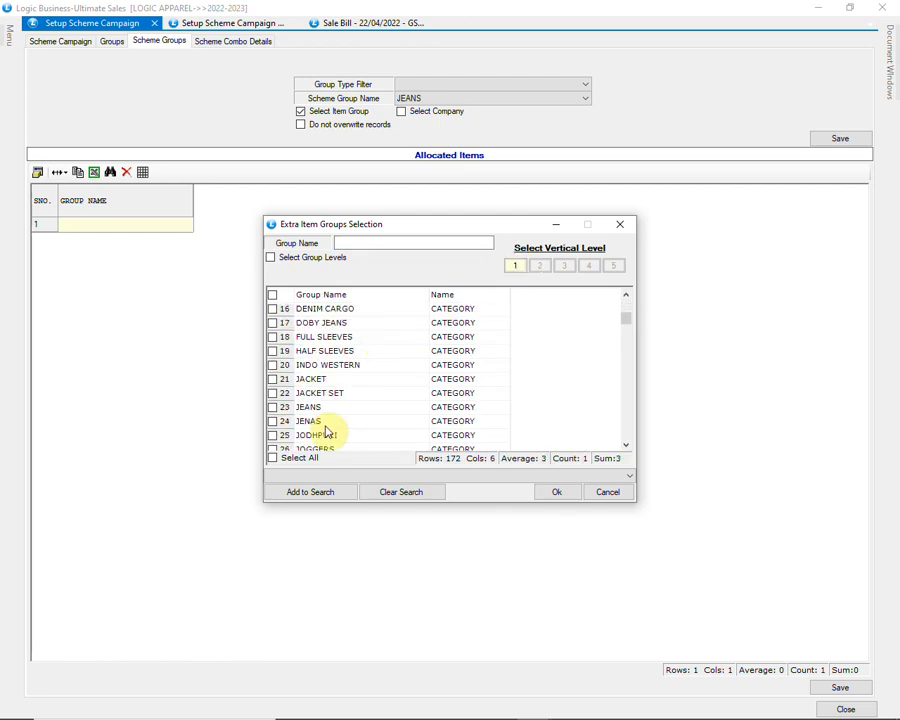
pyautogui.click(315, 408)
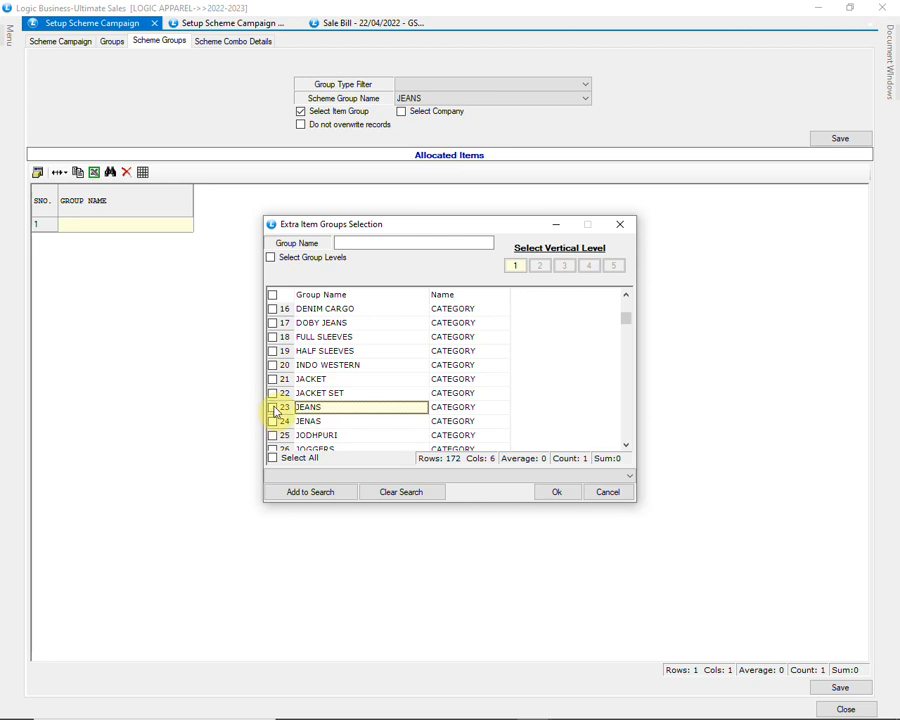
pyautogui.click(273, 408)
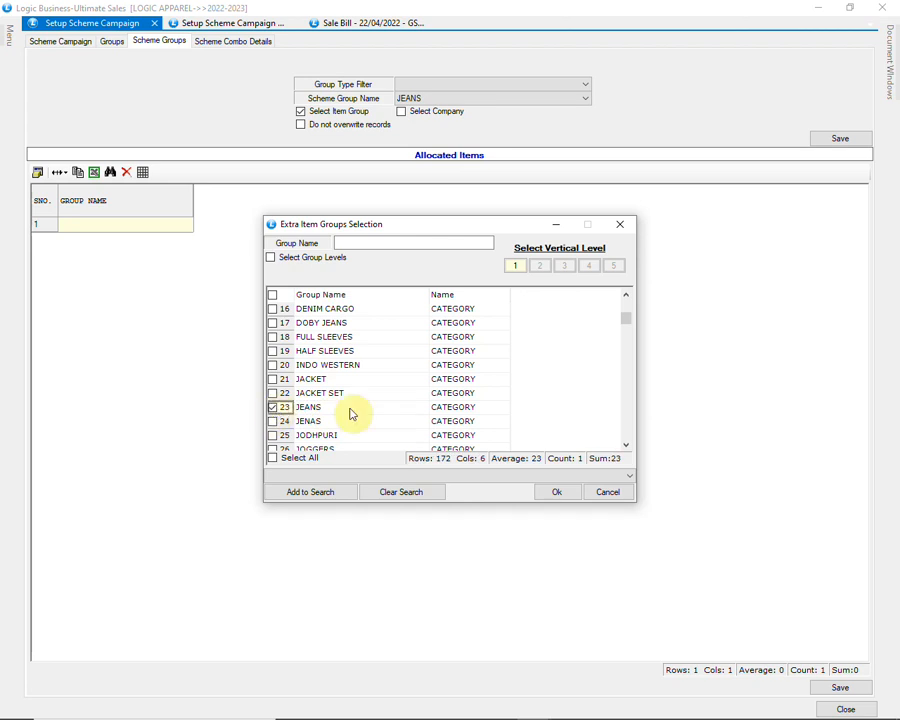
pyautogui.click(563, 496)
pyautogui.click(843, 139)
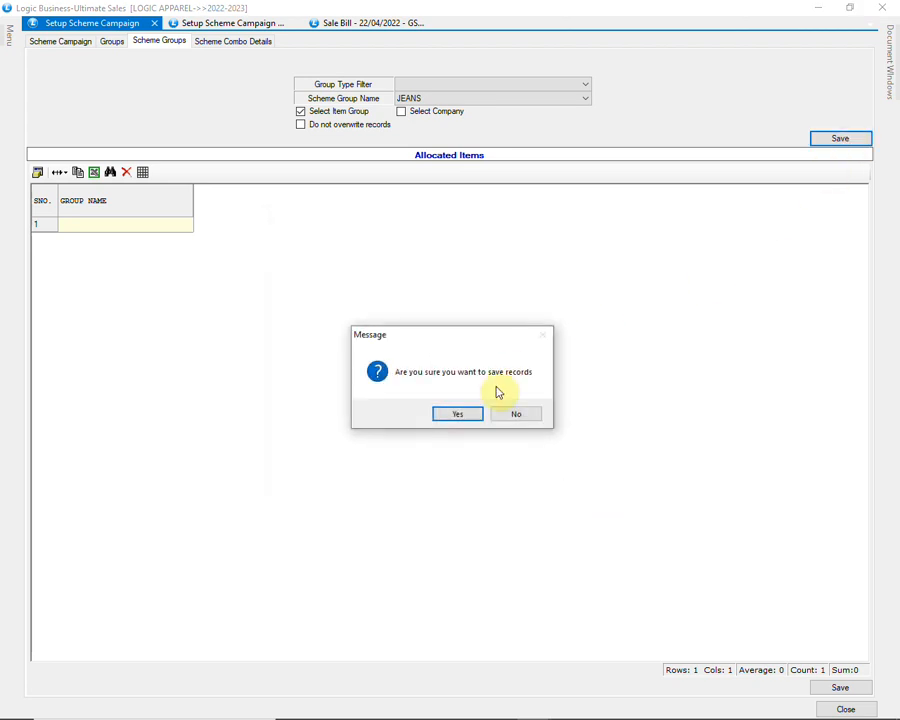
pyautogui.click(459, 414)
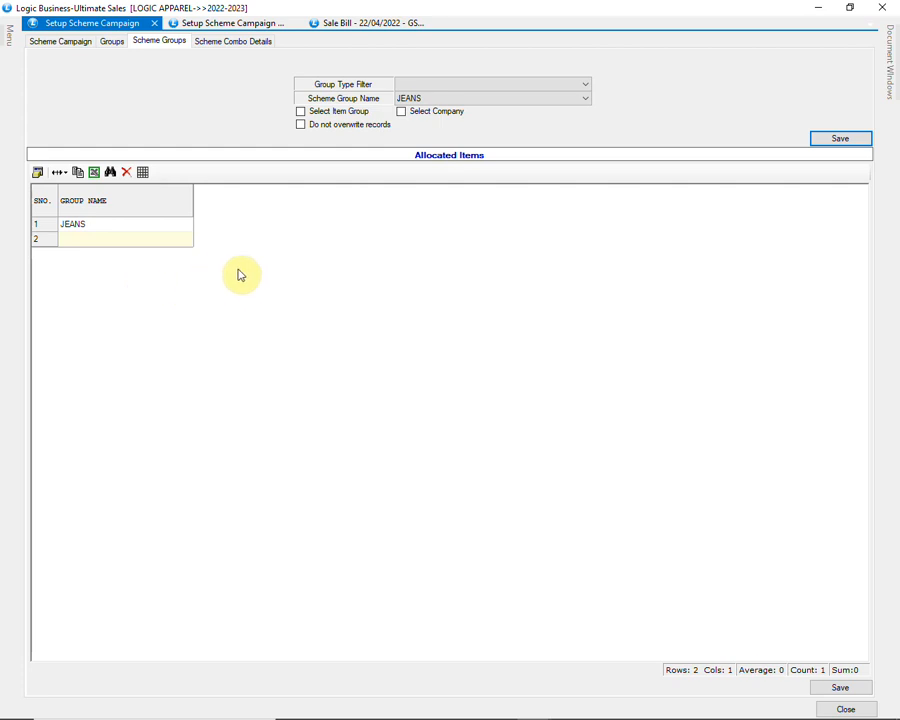
# Step: Load the BUY 1 GET 20% OFF, BUY 2 GET 40% OFF campaign in Setup Scheme Campaign Slab Details
pyautogui.click(268, 27)
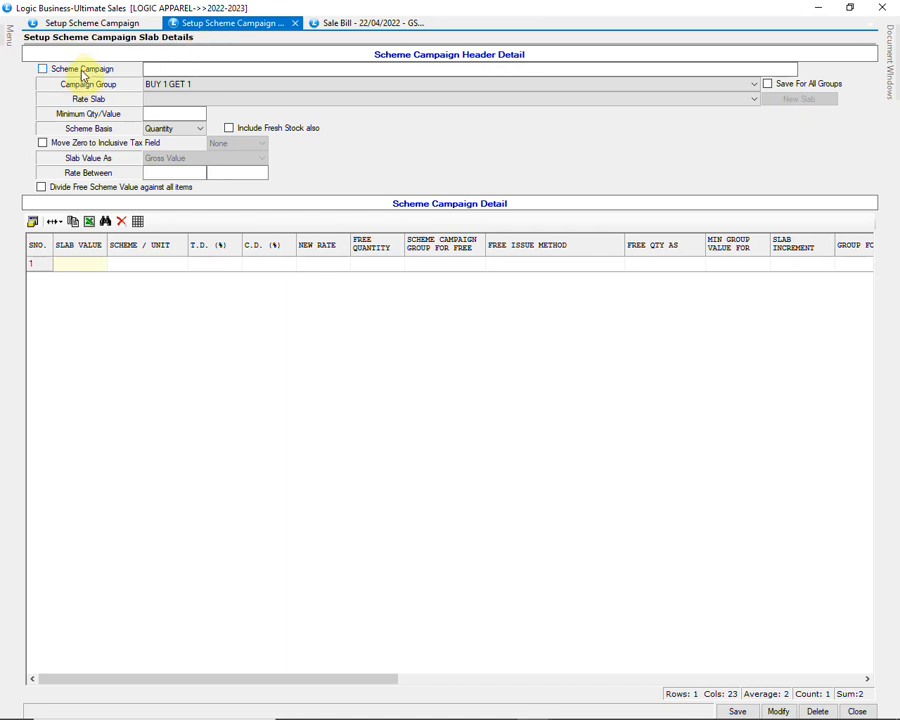
pyautogui.click(86, 70)
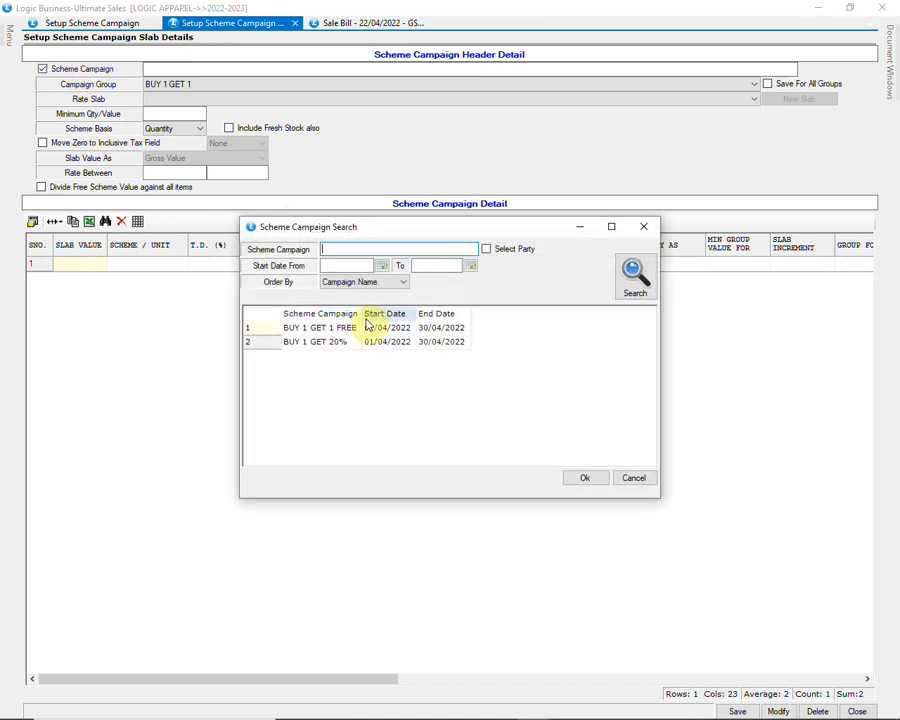
pyautogui.moveTo(364, 314); pyautogui.dragTo(466, 316)
pyautogui.click(328, 343)
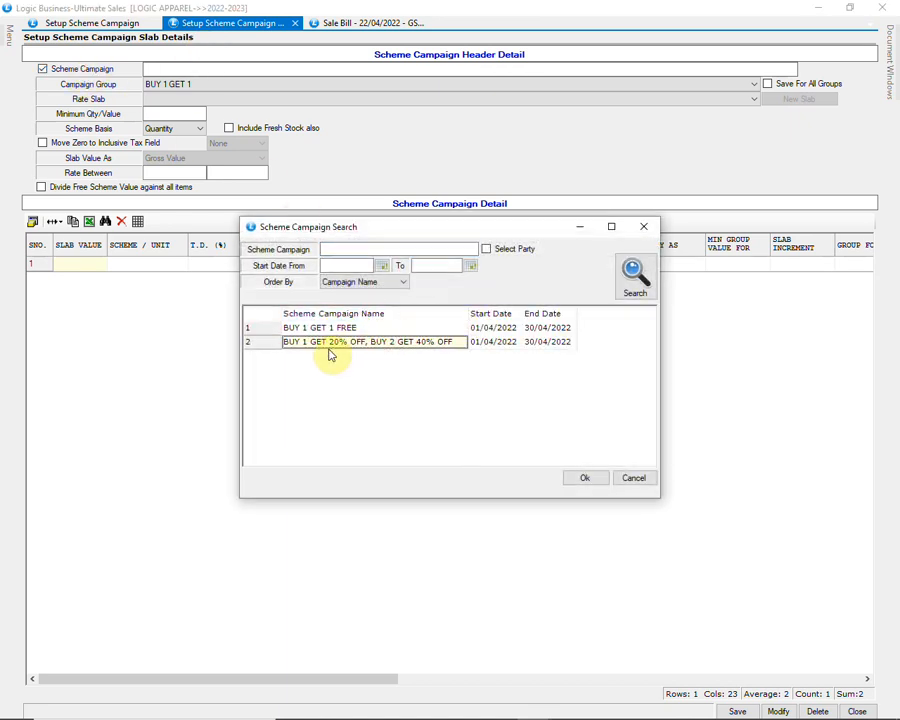
pyautogui.click(586, 480)
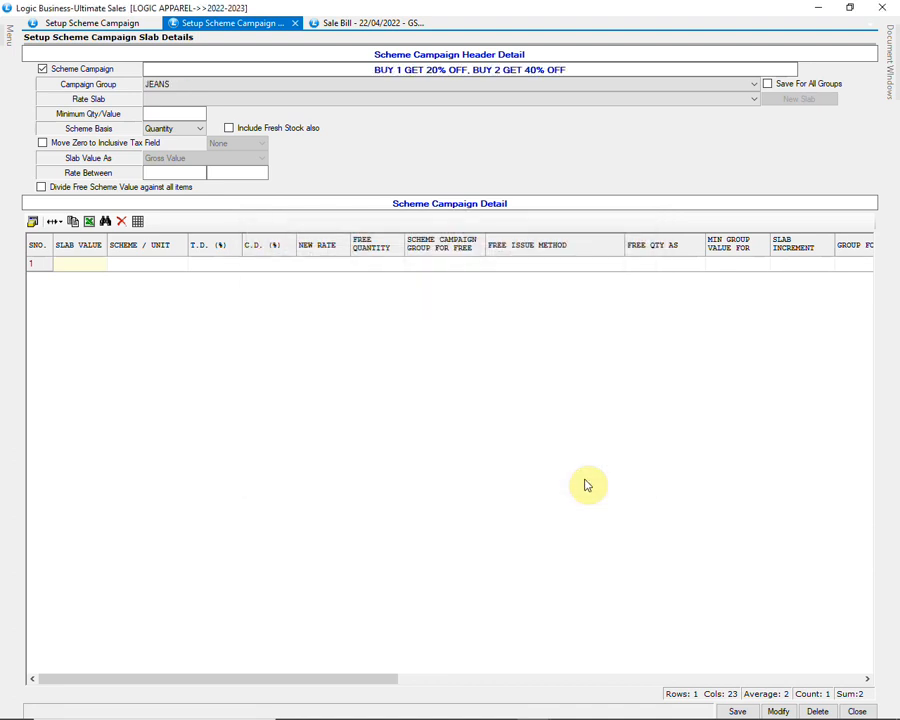
# Step: Set the minimum quantity to 1 on a Quantity scheme basis and leave the tax and rate range fields empty
pyautogui.click(165, 113)
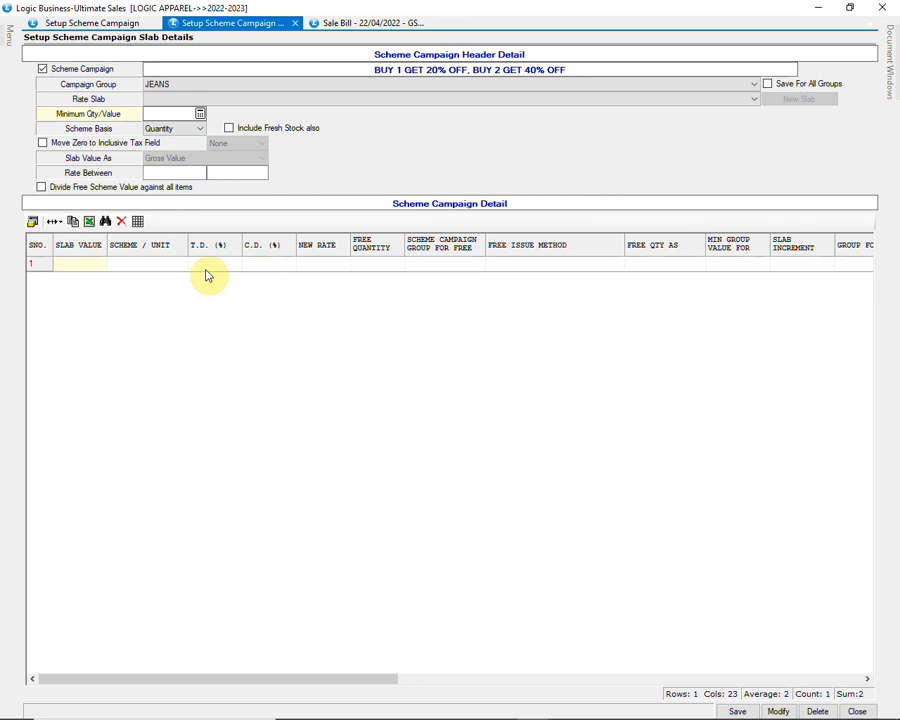
pyautogui.press('Return')
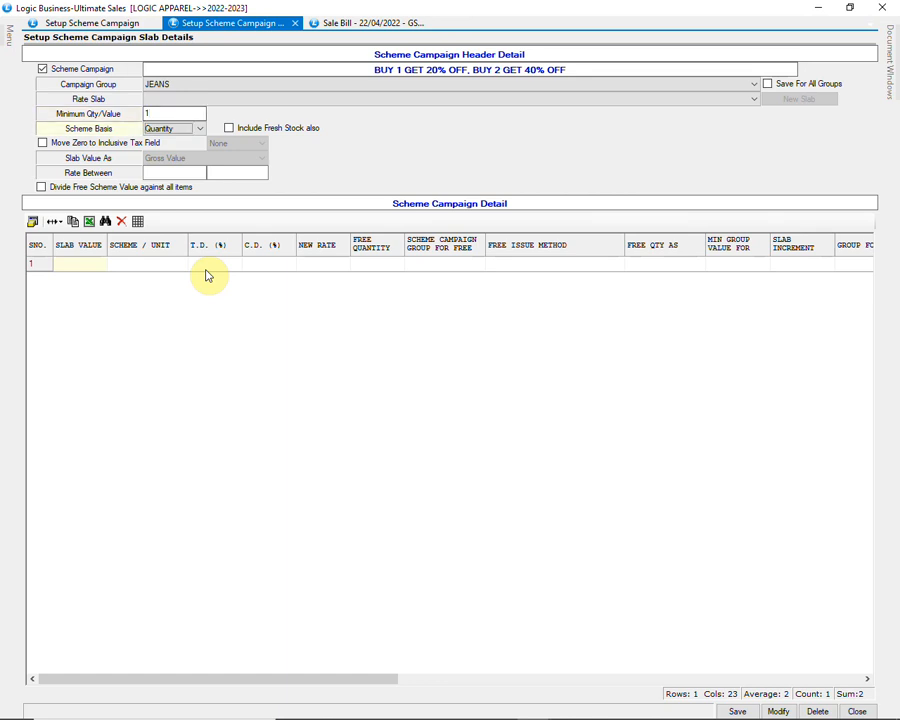
pyautogui.click(186, 131)
pyautogui.press('Return')
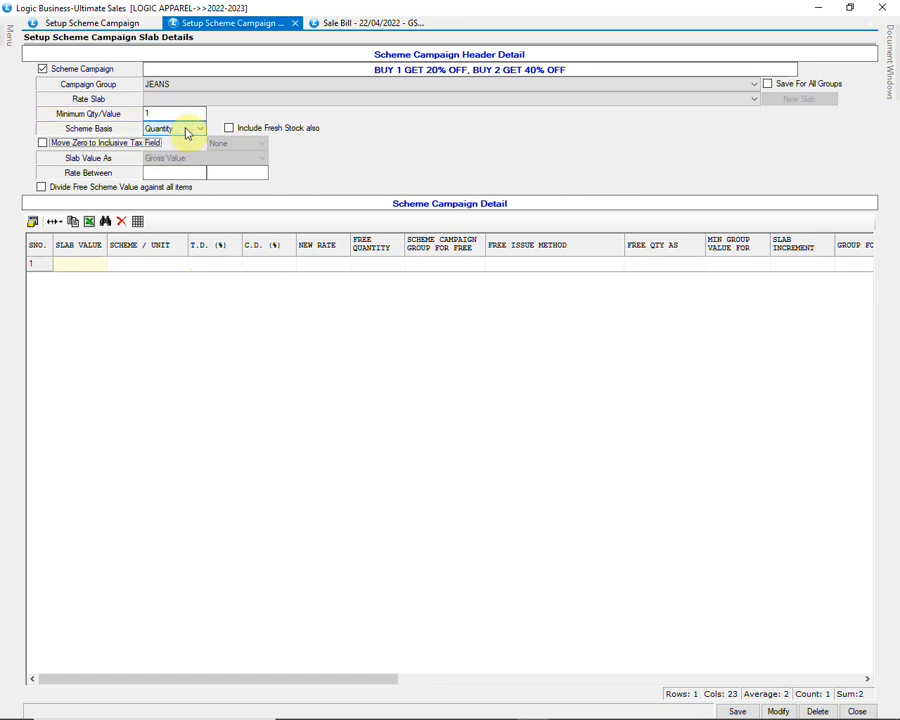
pyautogui.press('Return')
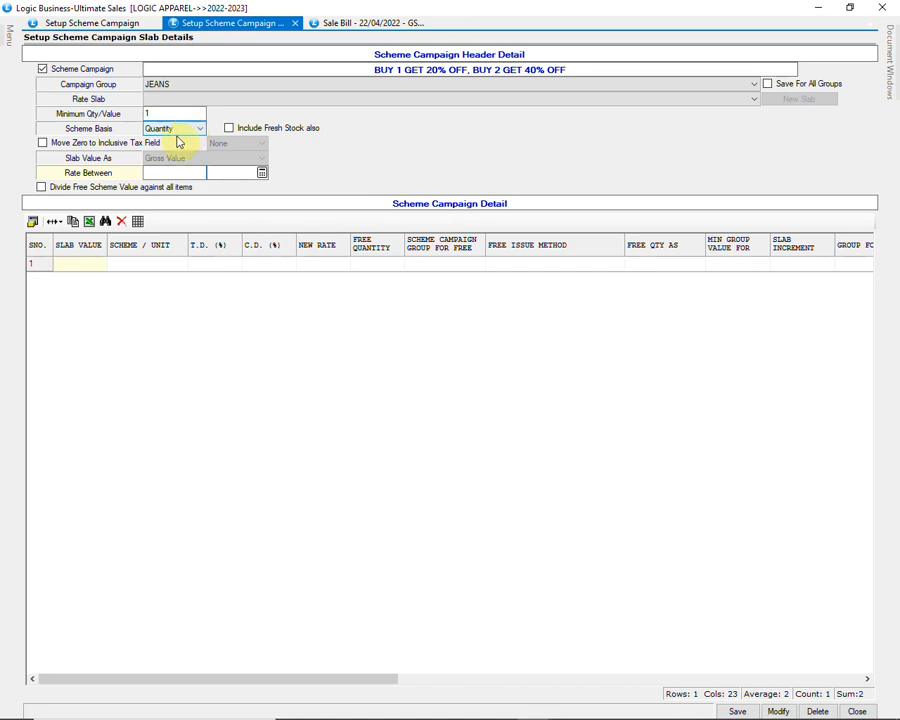
# Step: Enter the first slab with slab value 1 and C.D. 20%, leaving its remaining columns at their defaults
pyautogui.click(98, 265)
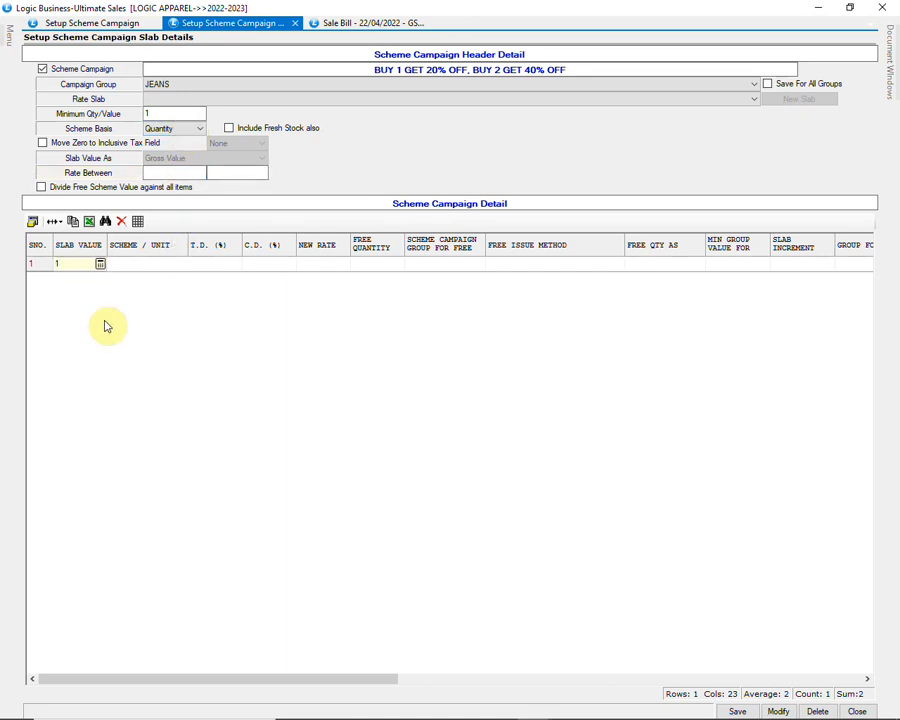
pyautogui.press('Return')
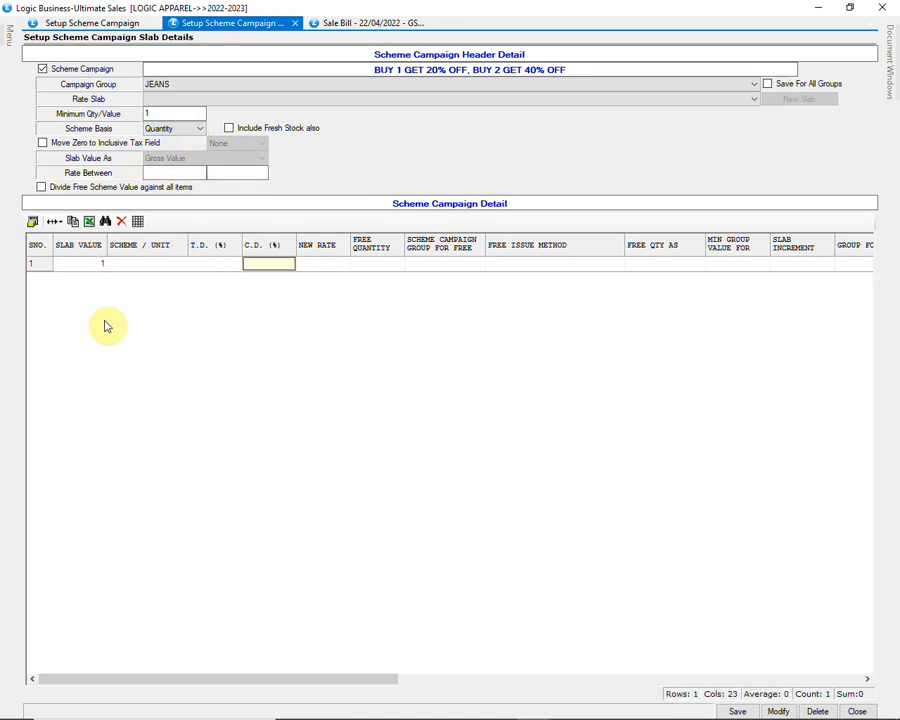
pyautogui.press('Return')
pyautogui.press('Return')
pyautogui.press('Return')
pyautogui.press('Return')
pyautogui.press('Return')
pyautogui.press('Return')
pyautogui.press('Return')
pyautogui.press('Return')
pyautogui.press('Return')
pyautogui.press('Return')
pyautogui.press('Return')
pyautogui.press('Return')
pyautogui.press('Return')
pyautogui.press('Return')
pyautogui.press('Return')
pyautogui.press('Return')
pyautogui.press('Return')
pyautogui.press('Return')
# Step: Add a second slab with slab value 2 and C.D. 40%, and save the slab details
pyautogui.press('Return')
pyautogui.press('Return')
pyautogui.press('Return')
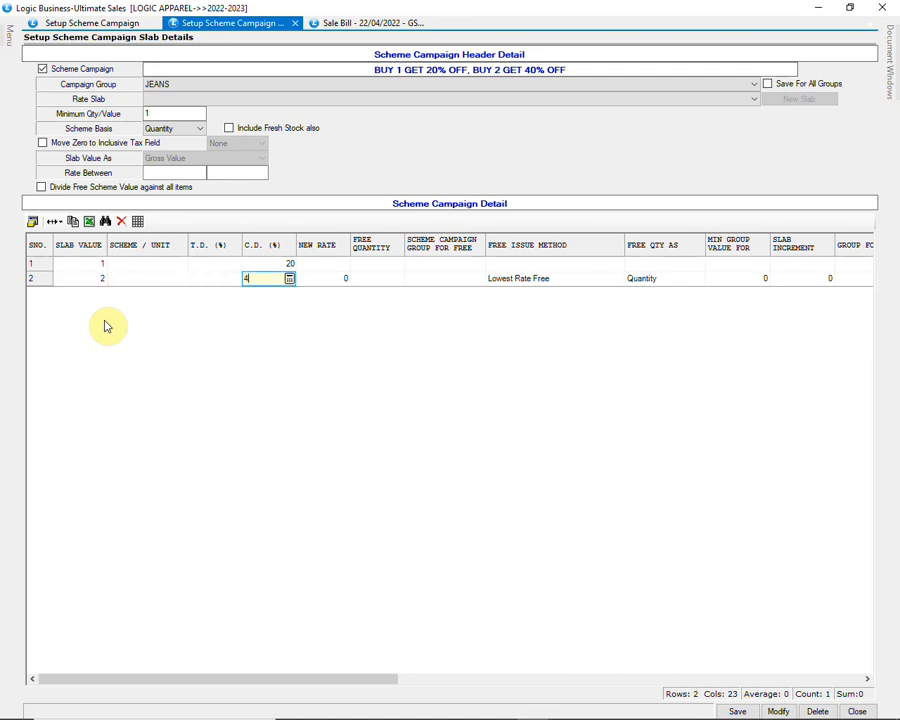
pyautogui.press('Return')
pyautogui.press('Return')
pyautogui.press('Return')
pyautogui.press('Return')
pyautogui.press('Return')
pyautogui.press('Return')
pyautogui.press('Return')
pyautogui.press('Return')
pyautogui.press('Return')
pyautogui.press('Return')
pyautogui.press('Return')
pyautogui.press('Return')
pyautogui.press('Return')
pyautogui.press('Return')
pyautogui.press('Return')
pyautogui.press('Return')
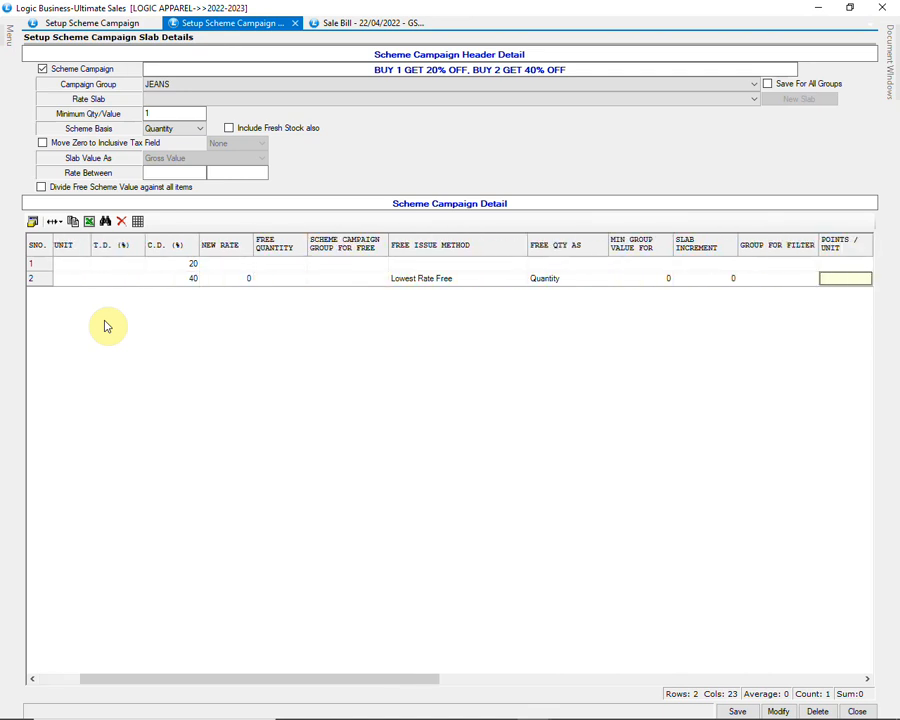
pyautogui.press('Return')
pyautogui.press('Return')
pyautogui.press('Return')
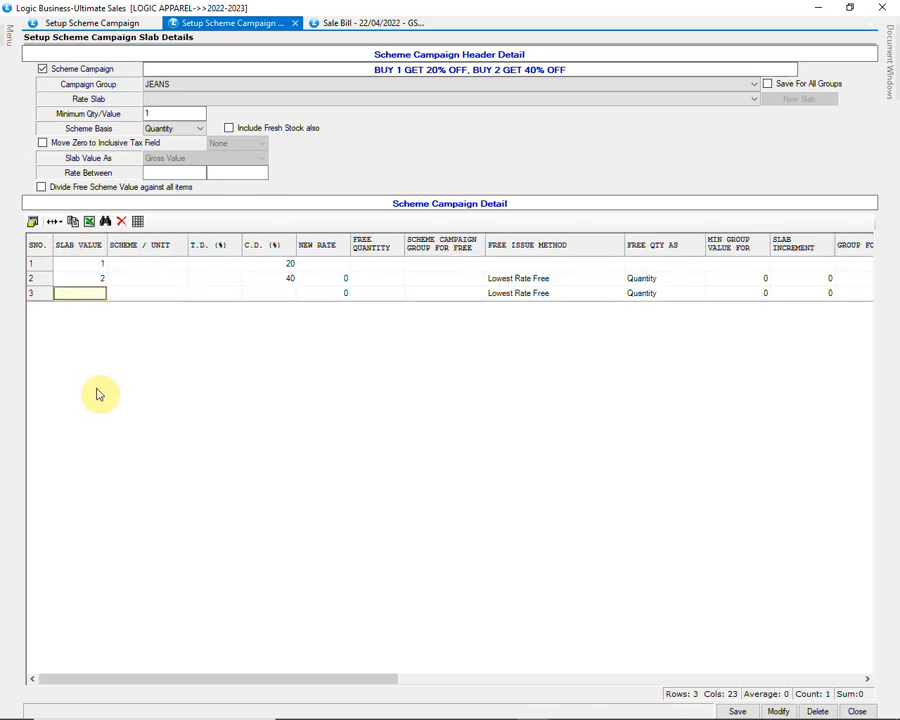
pyautogui.click(733, 710)
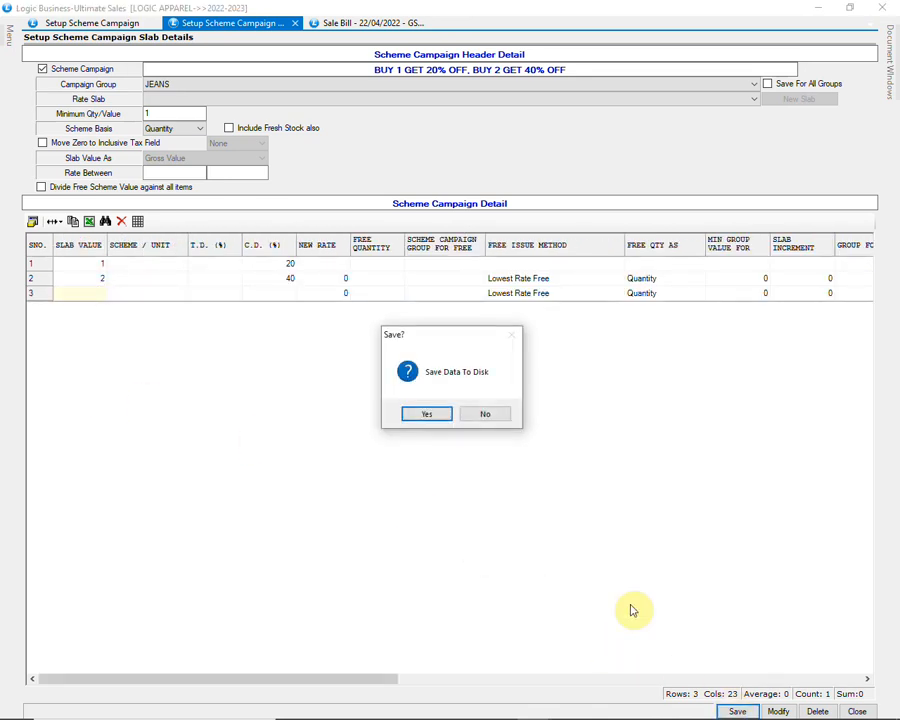
pyautogui.click(426, 412)
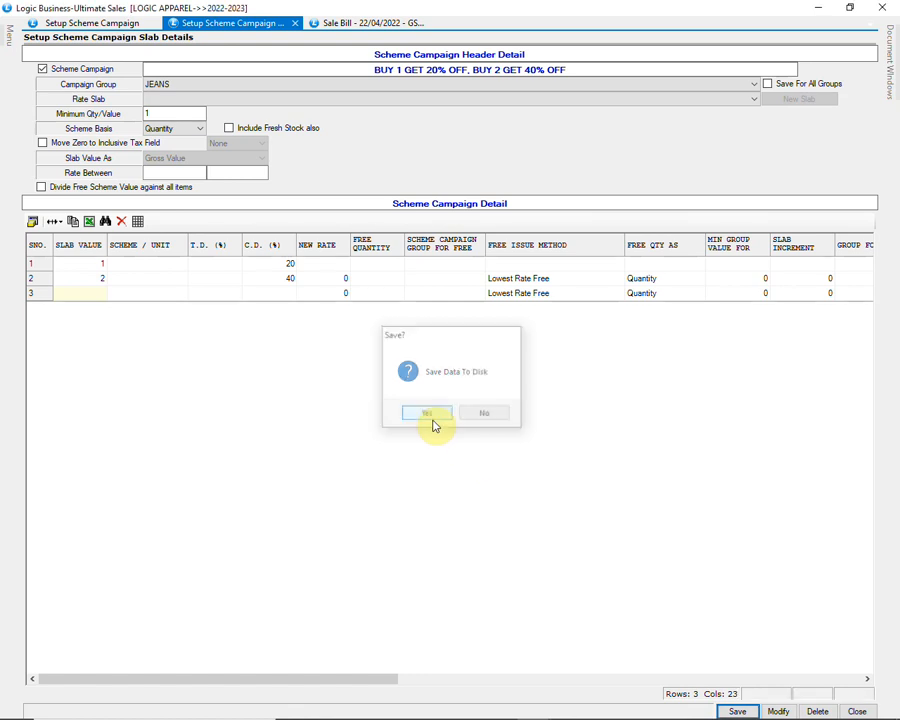
# Step: Switch to the sale bill and accept its header with the CASH IN HAND account to reach item entry
pyautogui.click(338, 24)
pyautogui.click(310, 106)
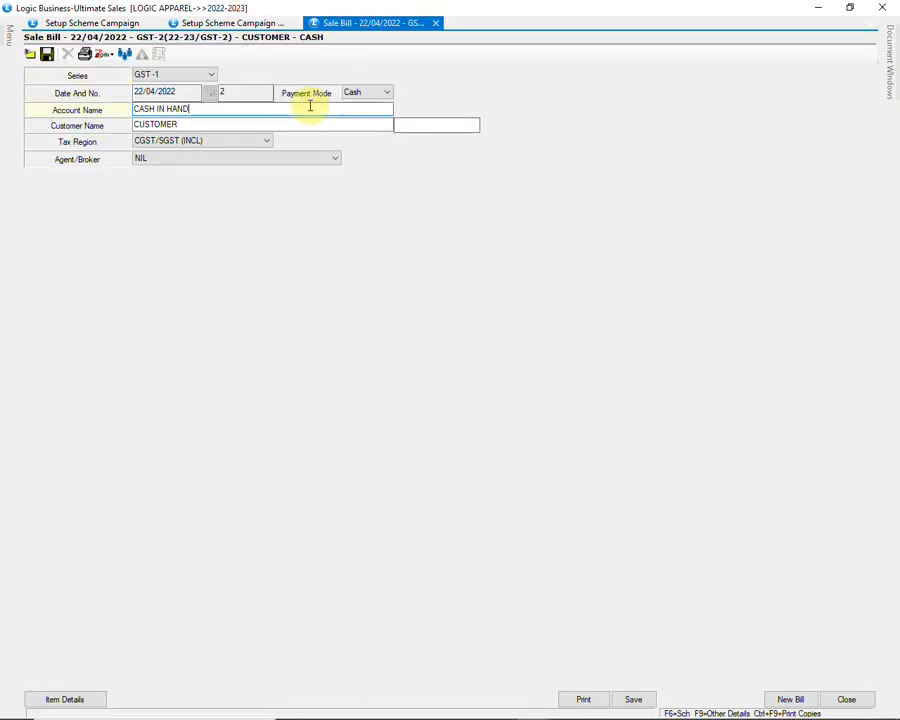
pyautogui.press('Return')
pyautogui.press('Return')
pyautogui.press('Return')
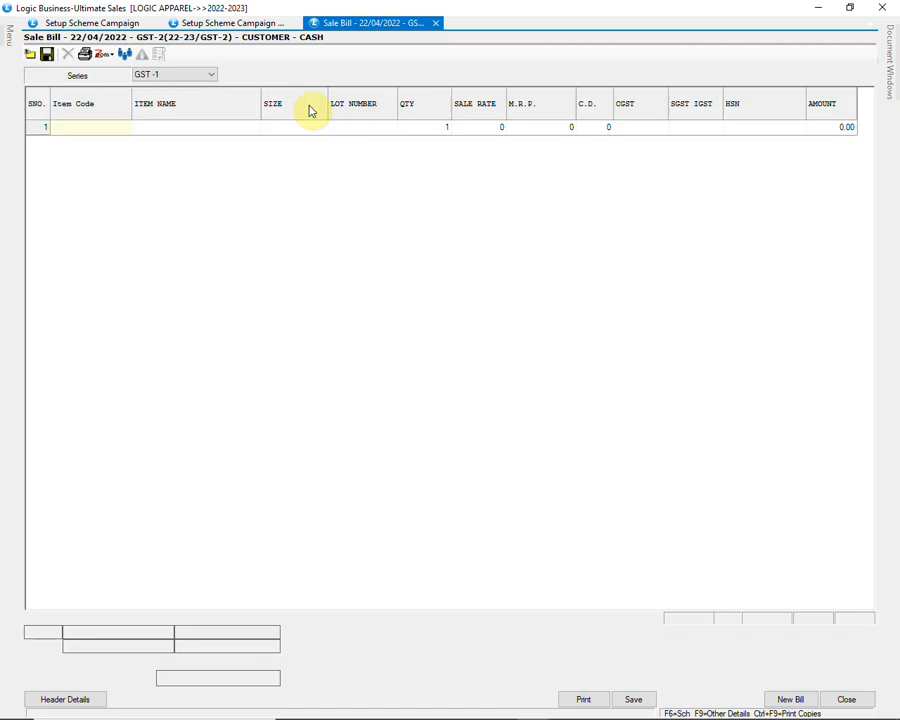
# Step: Add item 1356 BLUE in size 28 to the bill's first row, with quantity 1 and sale rate 1299
pyautogui.press('Return')
pyautogui.write('1356')
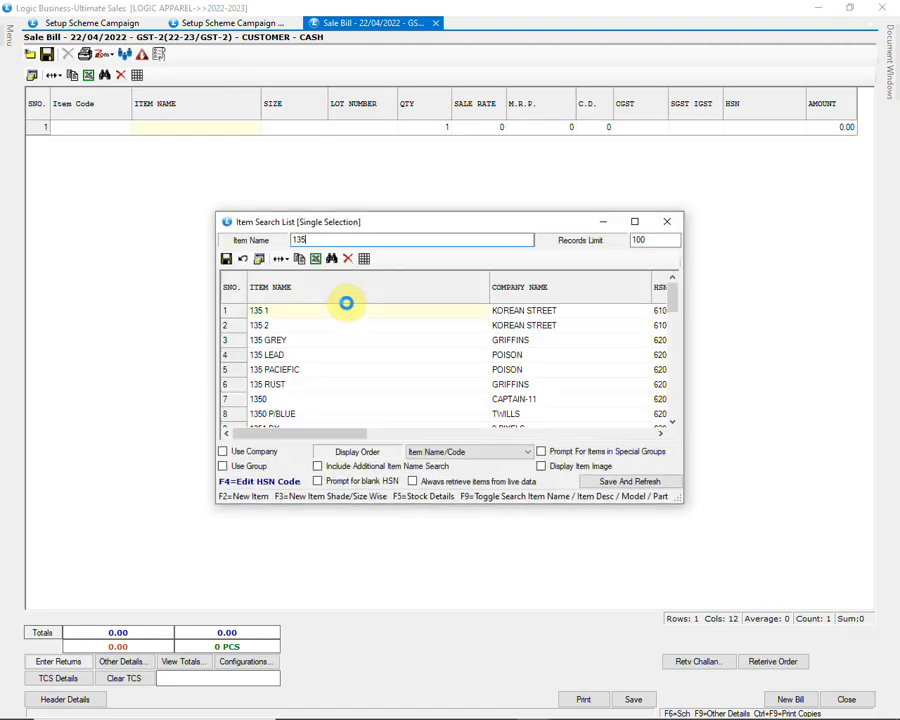
pyautogui.click(321, 411)
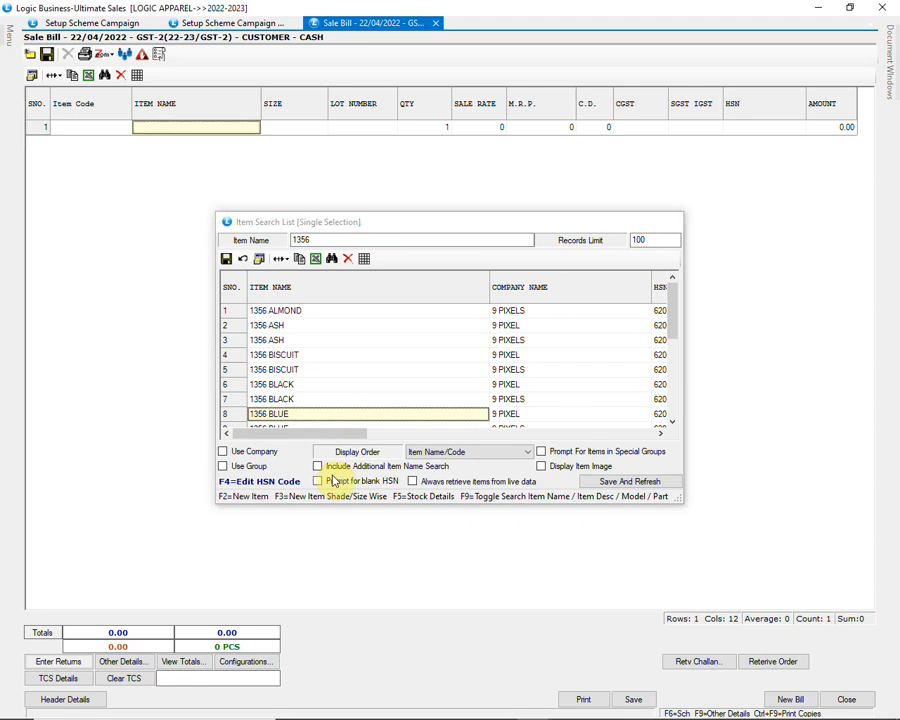
pyautogui.press('Return')
pyautogui.press('Return')
pyautogui.press('Return')
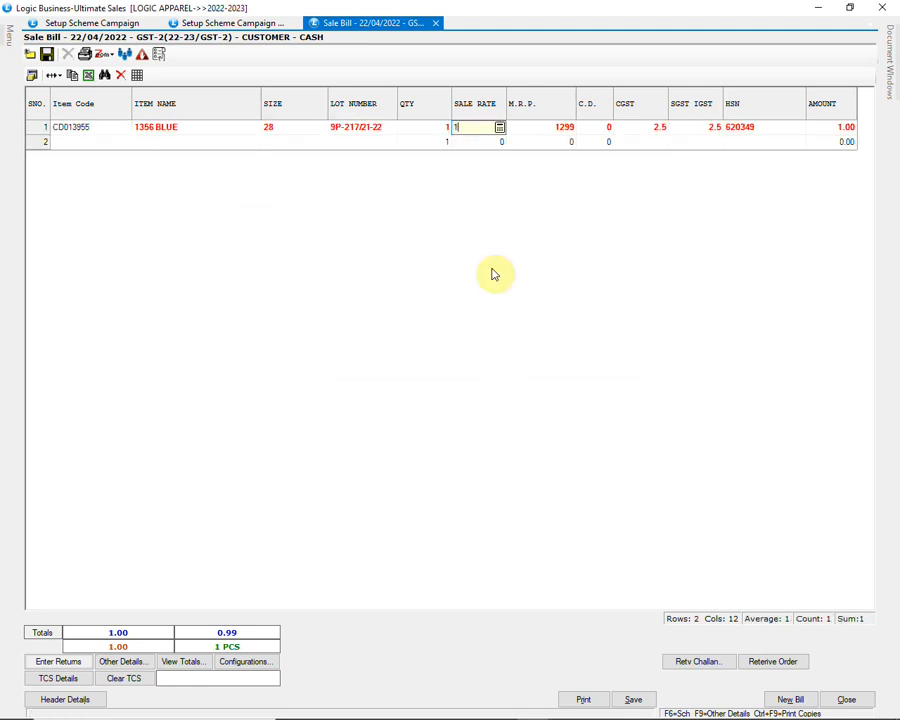
pyautogui.press('Return')
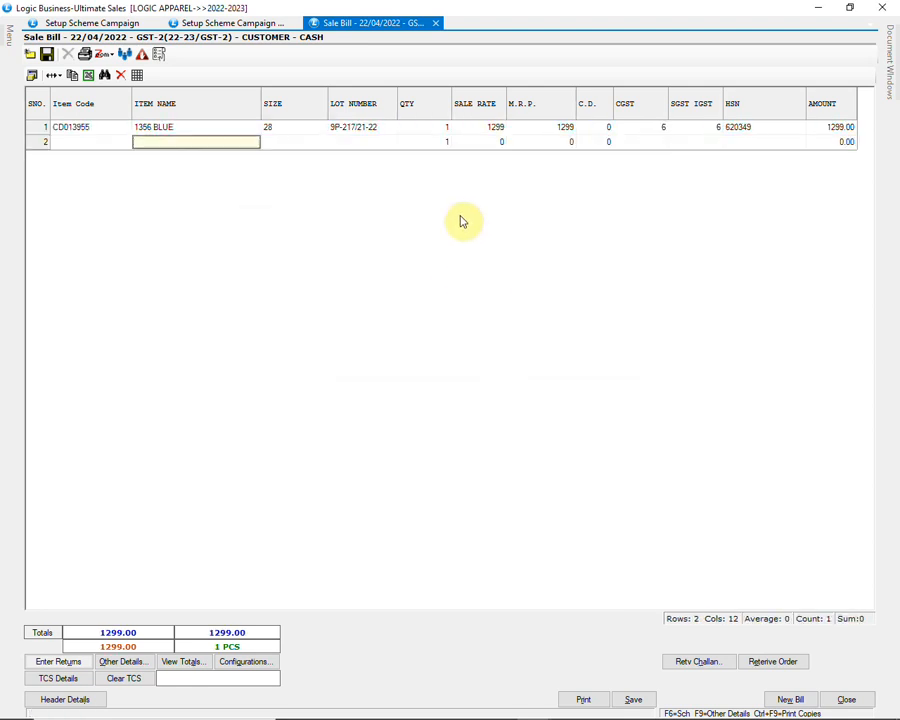
# Step: Examine the available scheme discount and C.D. percentage for the single-item bill, and return to the bill without applying it
pyautogui.click(636, 700)
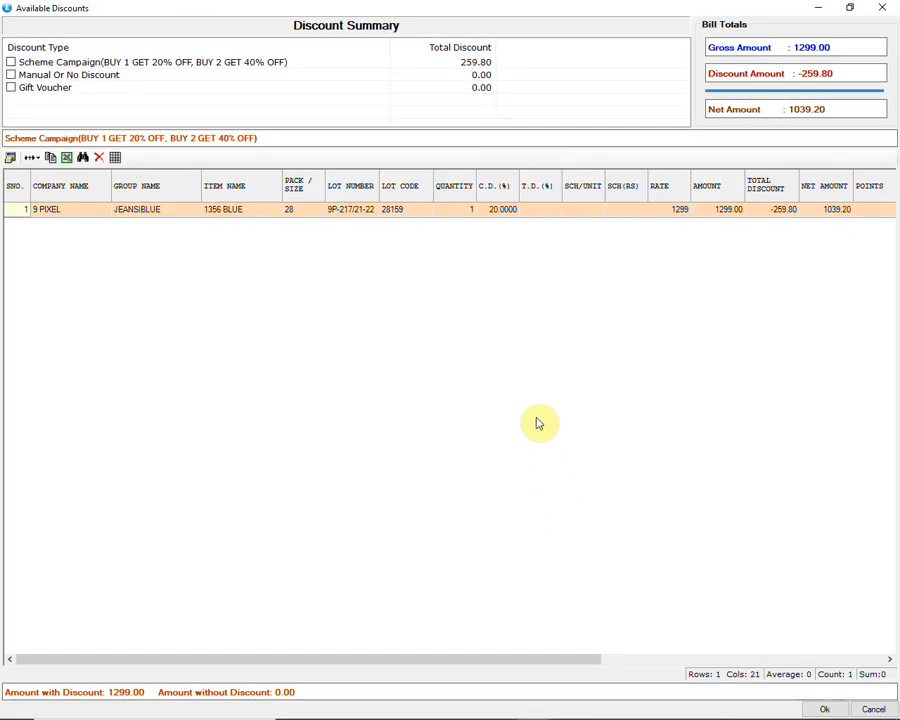
pyautogui.click(112, 63)
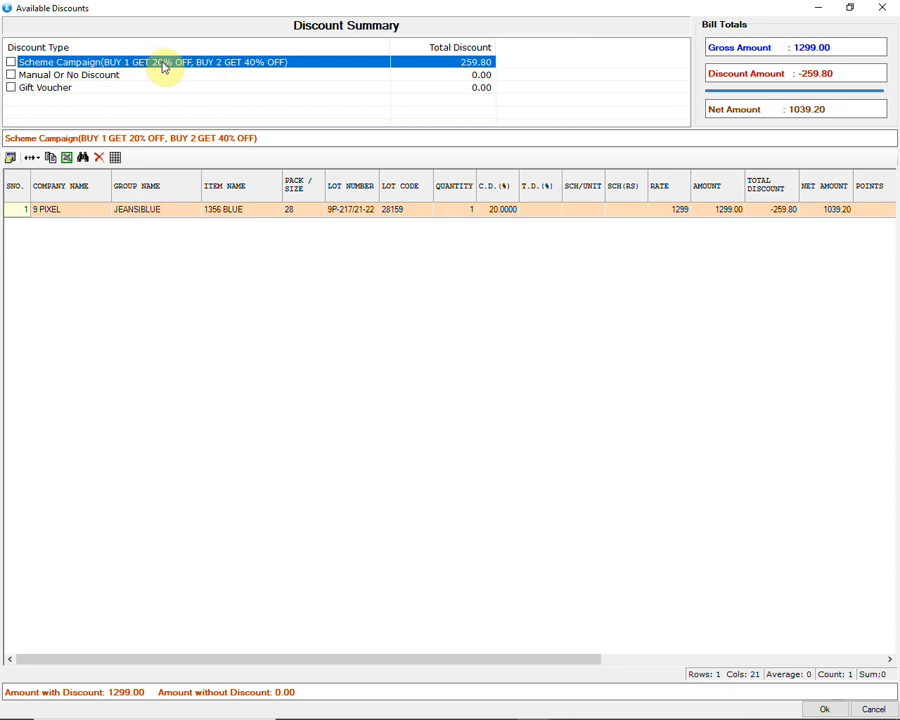
pyautogui.click(497, 210)
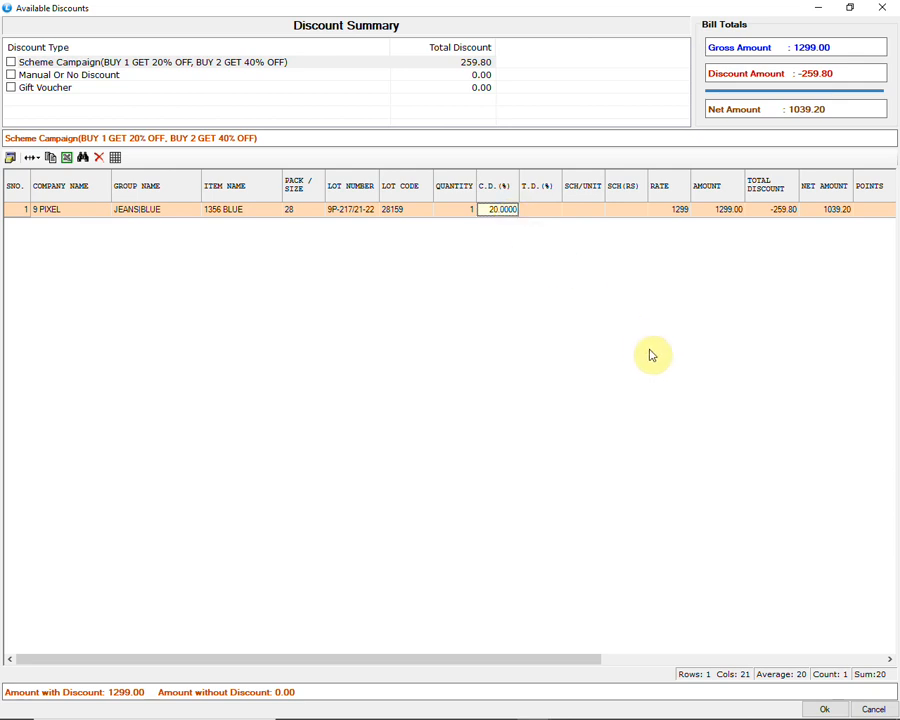
pyautogui.click(868, 708)
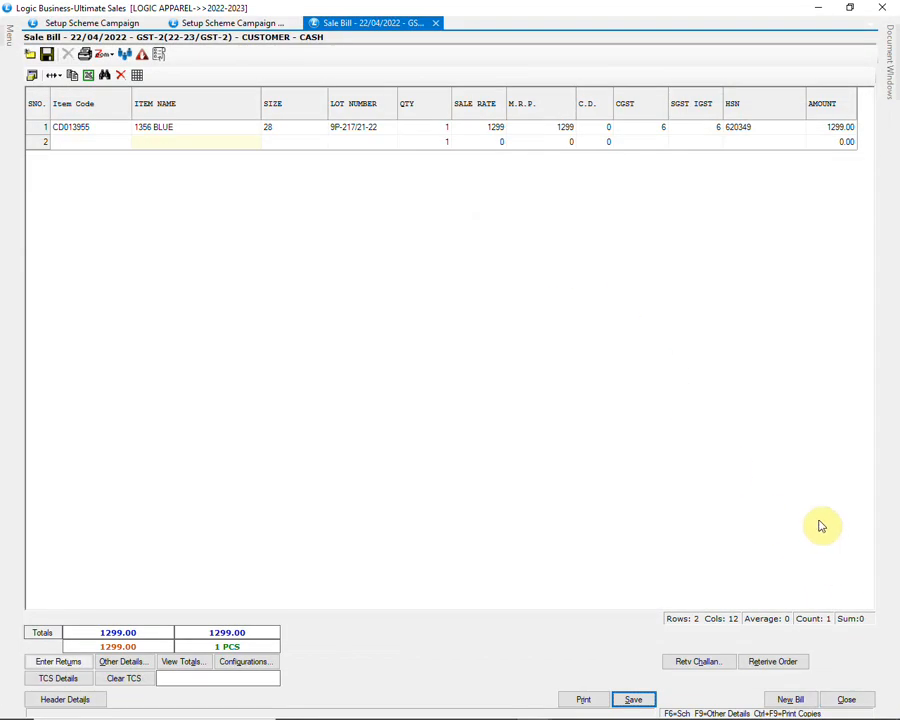
# Step: Add item 1356 BLUE in size 30 as the second row, with quantity 1 and sale rate 1299
pyautogui.click(216, 147)
pyautogui.write('1356')
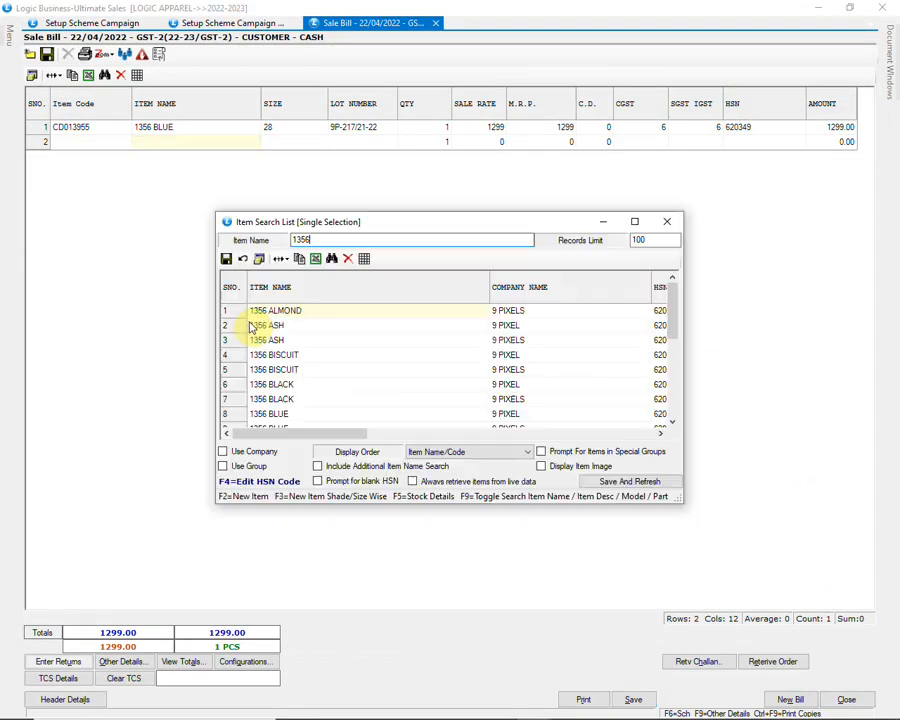
pyautogui.click(311, 414)
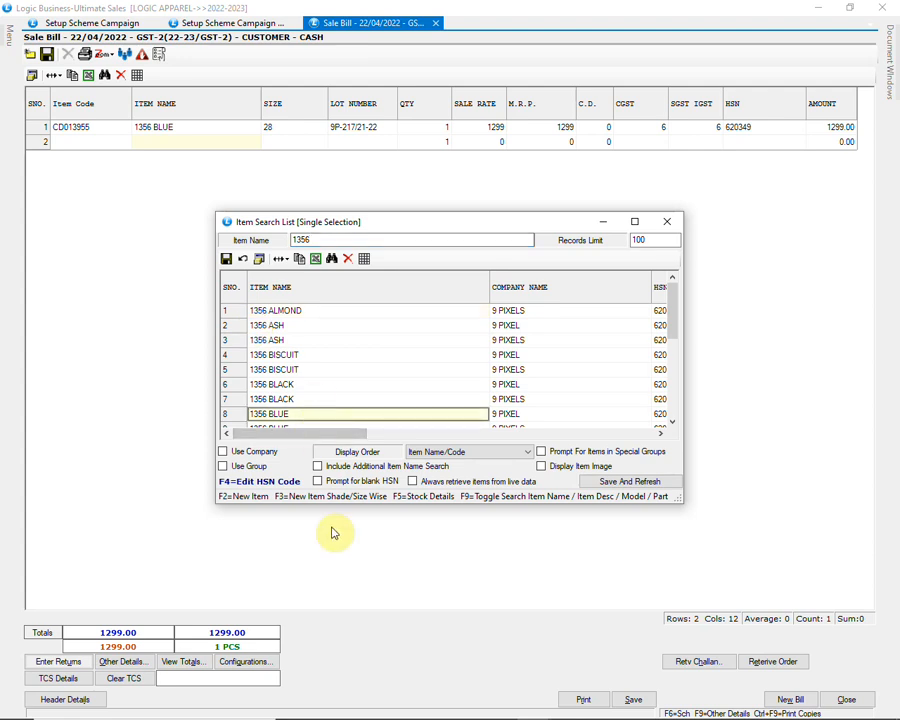
pyautogui.press('Return')
pyautogui.press('Down')
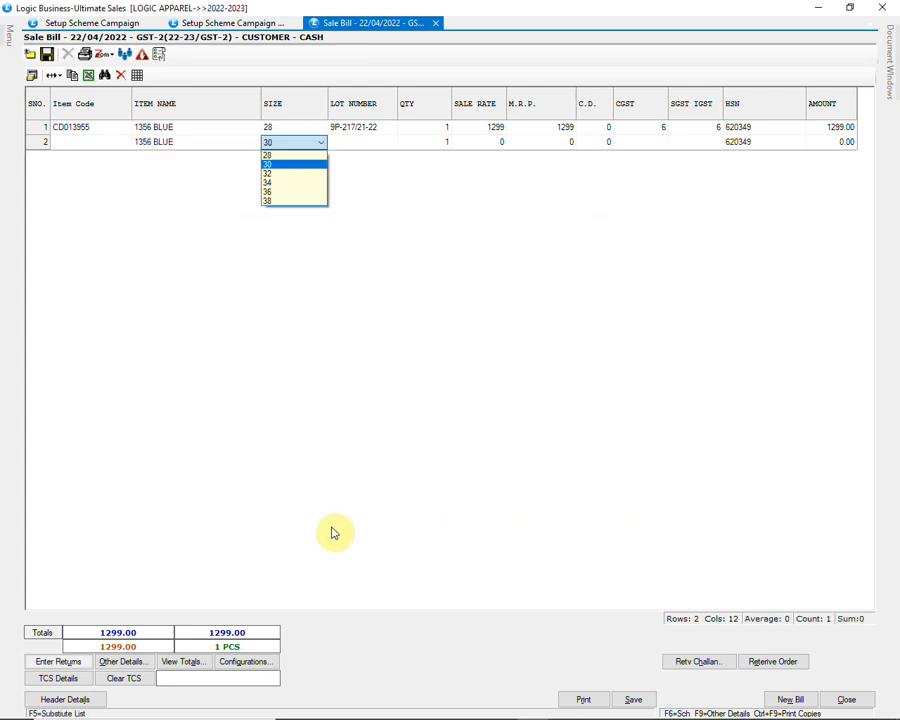
pyautogui.press('Return')
pyautogui.press('Return')
pyautogui.press('Return')
pyautogui.write('1299')
pyautogui.press('Return')
pyautogui.press('Return')
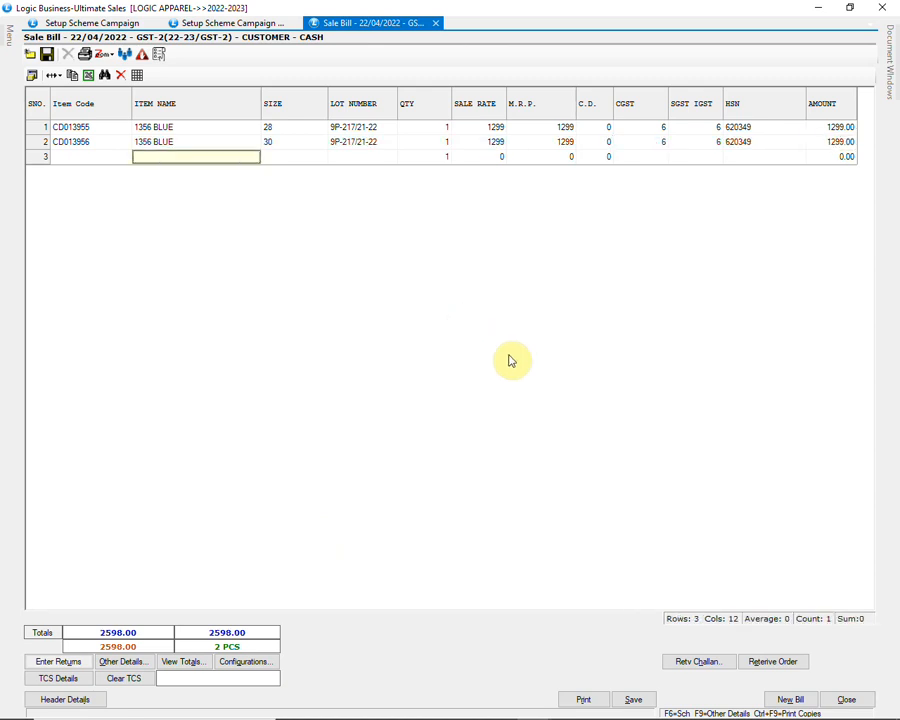
# Step: Check the C.D. on both item rows and apply the BUY 1 GET 20% OFF, BUY 2 GET 40% OFF campaign discount
pyautogui.click(630, 699)
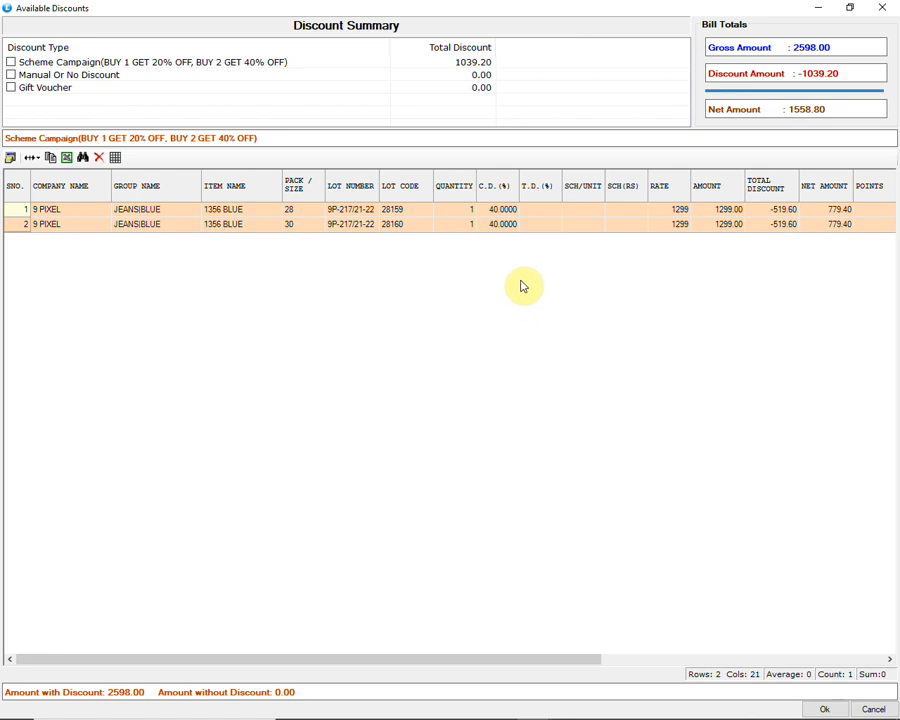
pyautogui.click(506, 212)
pyautogui.click(506, 226)
pyautogui.click(505, 212)
pyautogui.click(502, 228)
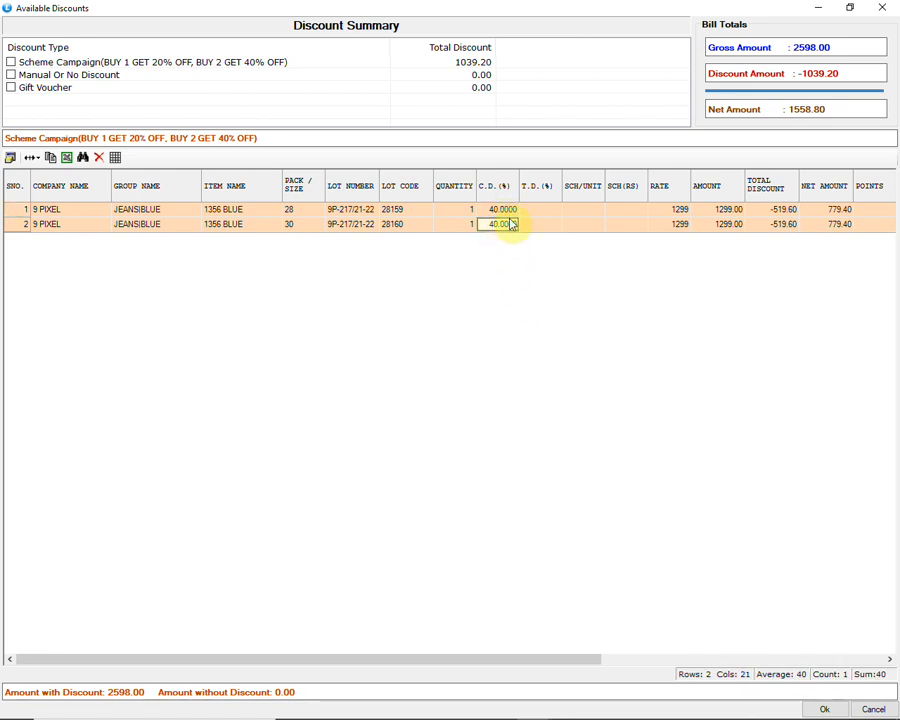
pyautogui.click(28, 62)
pyautogui.click(11, 62)
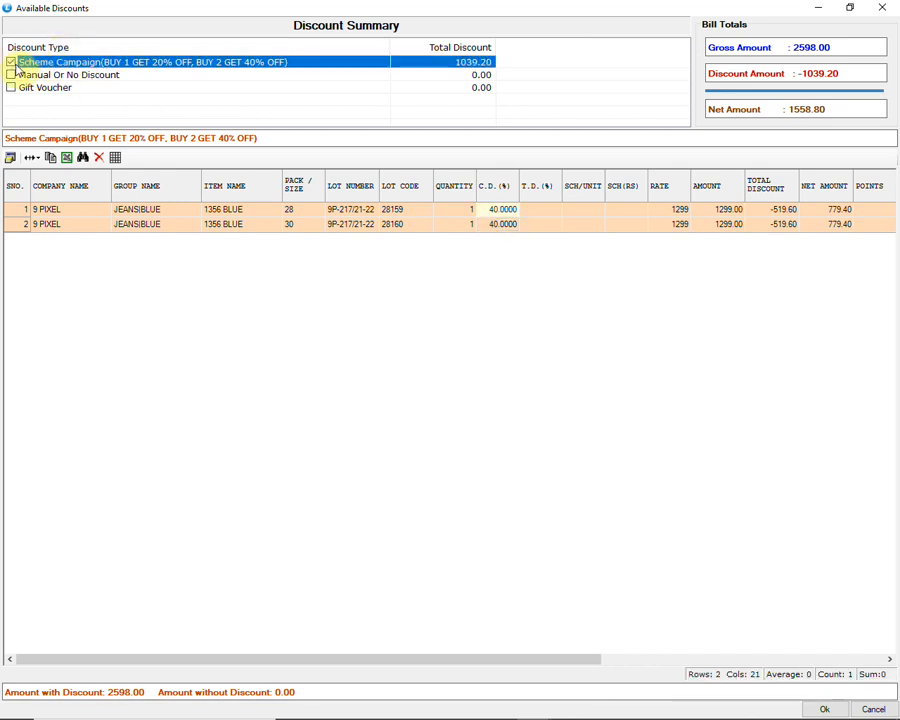
pyautogui.click(820, 707)
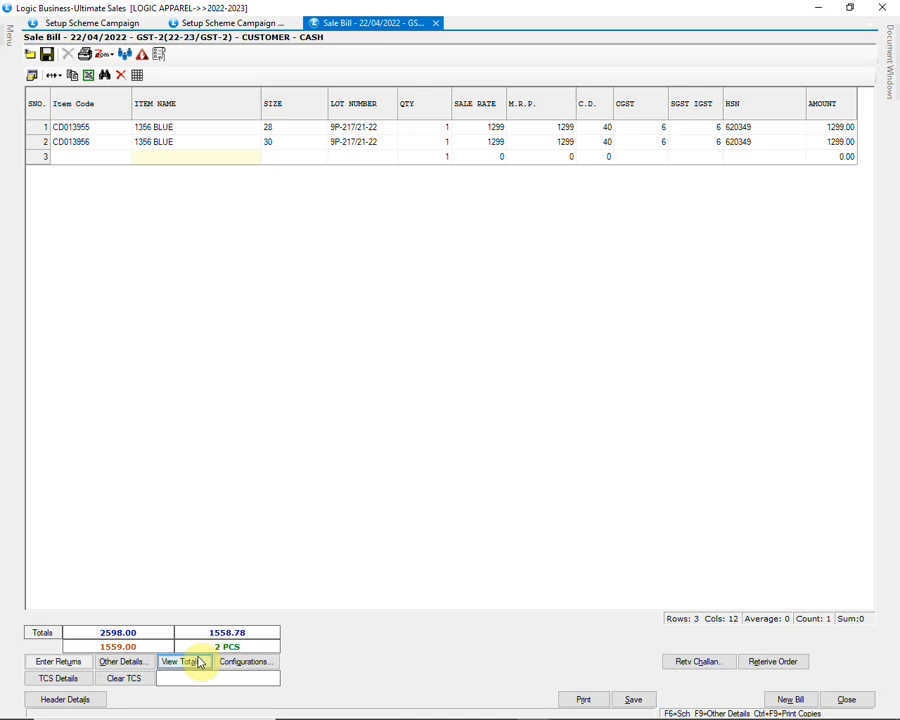
# Step: Review the C.D. amount in the bill totals and save the sale bill
pyautogui.click(199, 662)
pyautogui.click(440, 266)
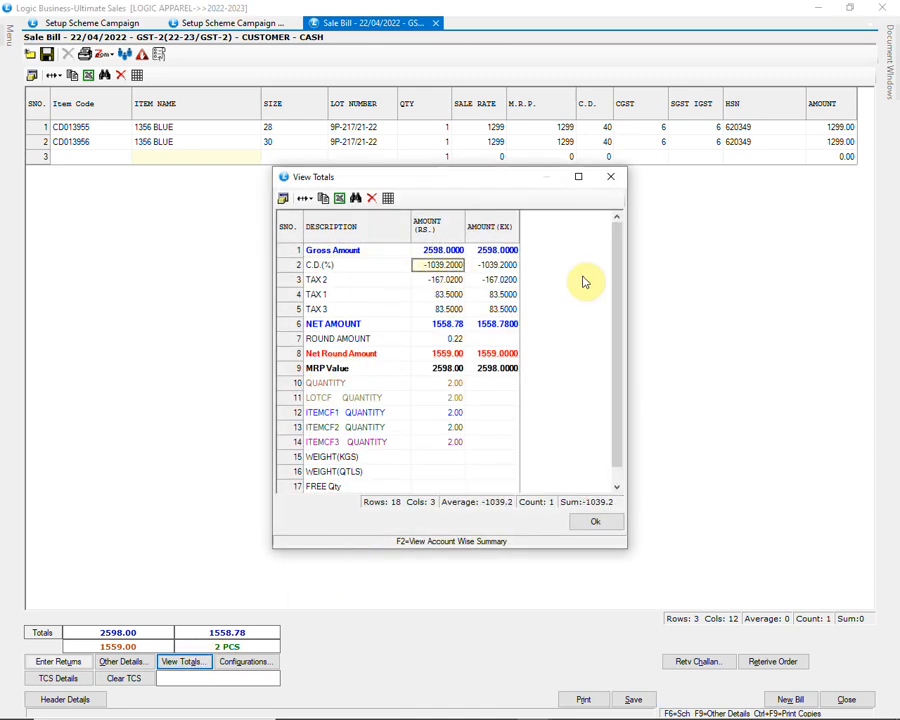
pyautogui.click(597, 524)
pyautogui.click(637, 698)
pyautogui.click(559, 527)
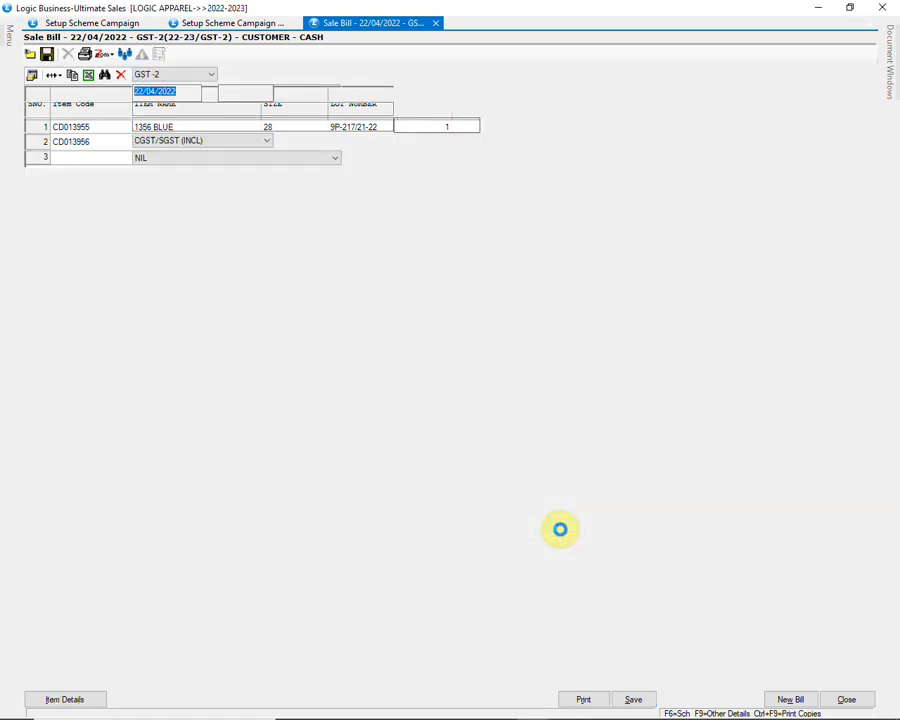
# Step: Create and save a scheme campaign named FLAT 499, valid from 01/04/2022 to 30/04/2022, with the remaining columns at their defaults
pyautogui.click(93, 23)
pyautogui.click(62, 42)
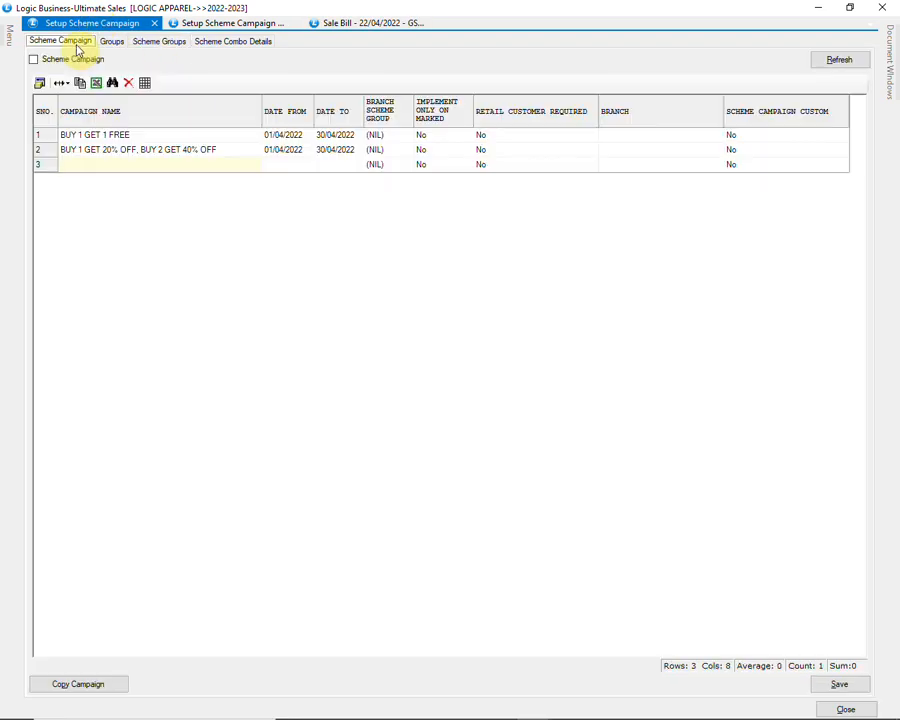
pyautogui.write('FLAT 499')
pyautogui.press('Tab')
pyautogui.write('01/04/2022')
pyautogui.press('Tab')
pyautogui.write('30/04/2022')
pyautogui.press('Tab')
pyautogui.press('Tab')
pyautogui.press('Tab')
pyautogui.press('Tab')
pyautogui.press('Tab')
pyautogui.press('Tab')
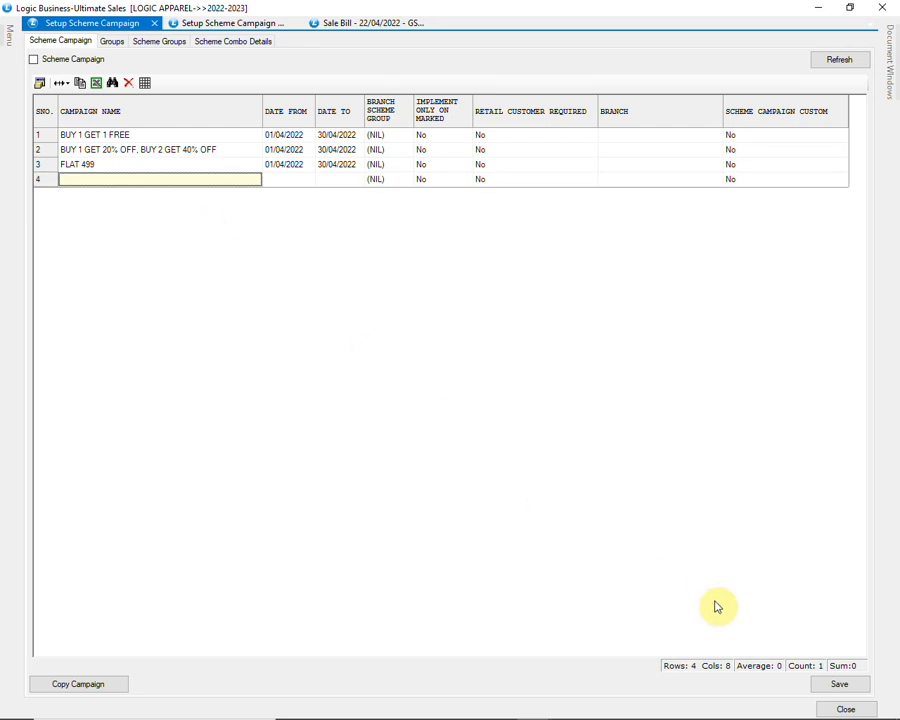
pyautogui.click(822, 685)
pyautogui.click(459, 414)
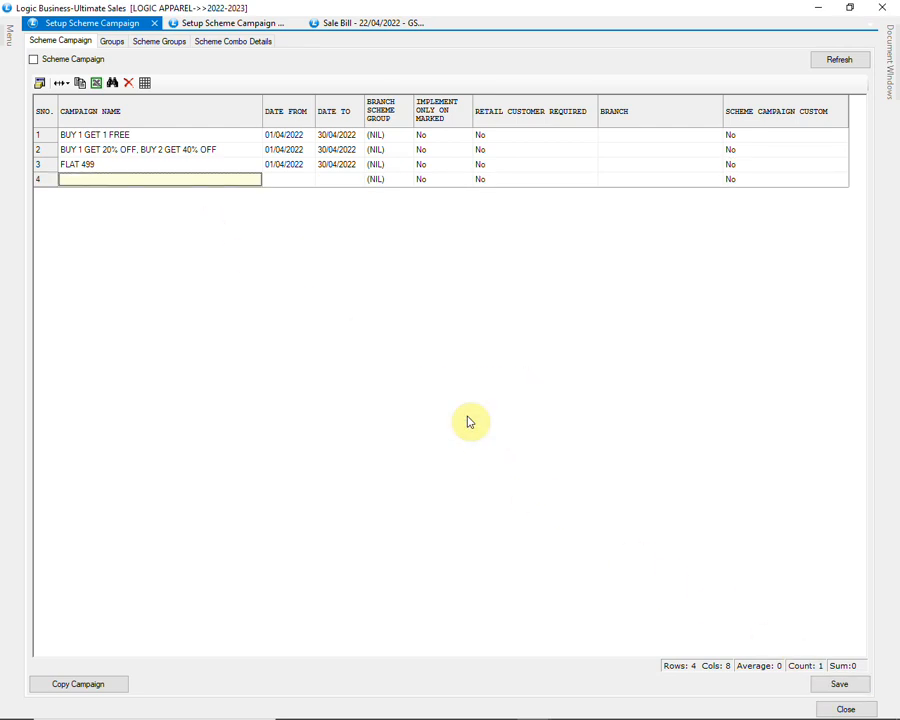
# Step: Load the FLAT 499 campaign for group setup
pyautogui.click(112, 42)
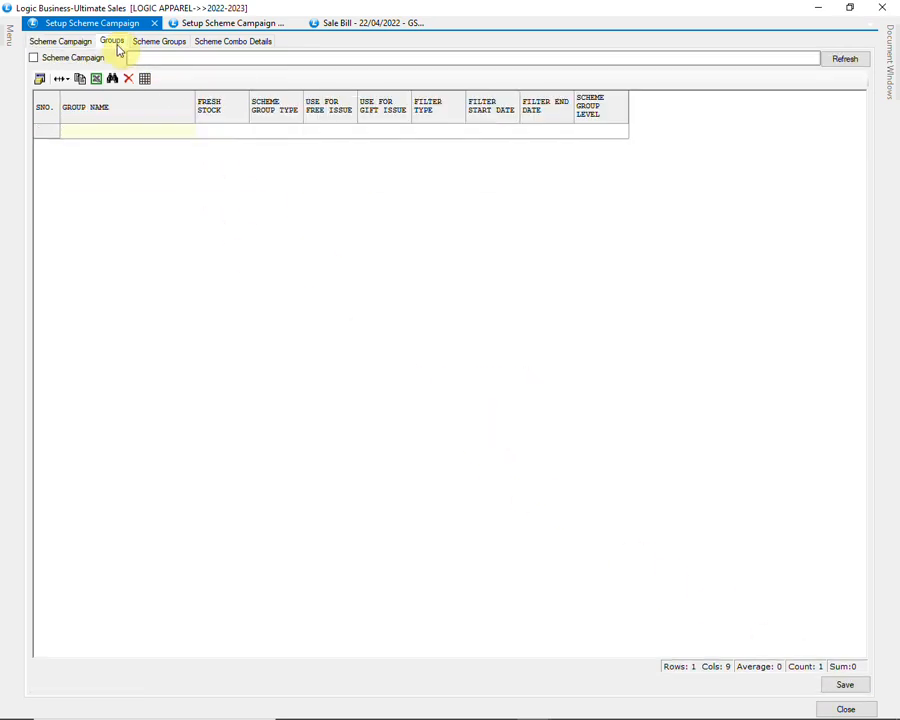
pyautogui.click(100, 63)
pyautogui.click(285, 360)
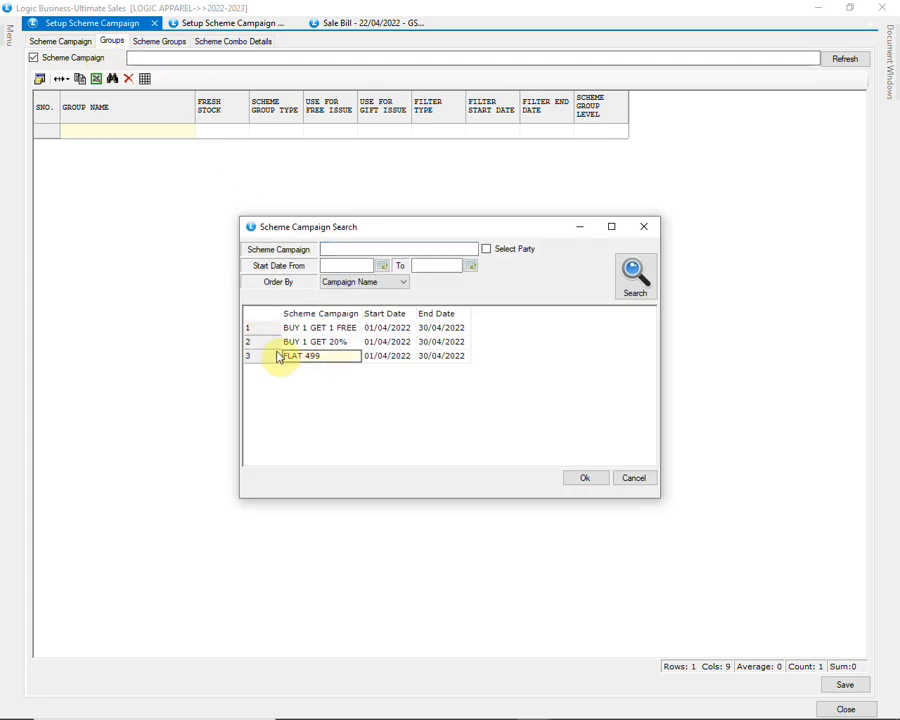
pyautogui.click(592, 478)
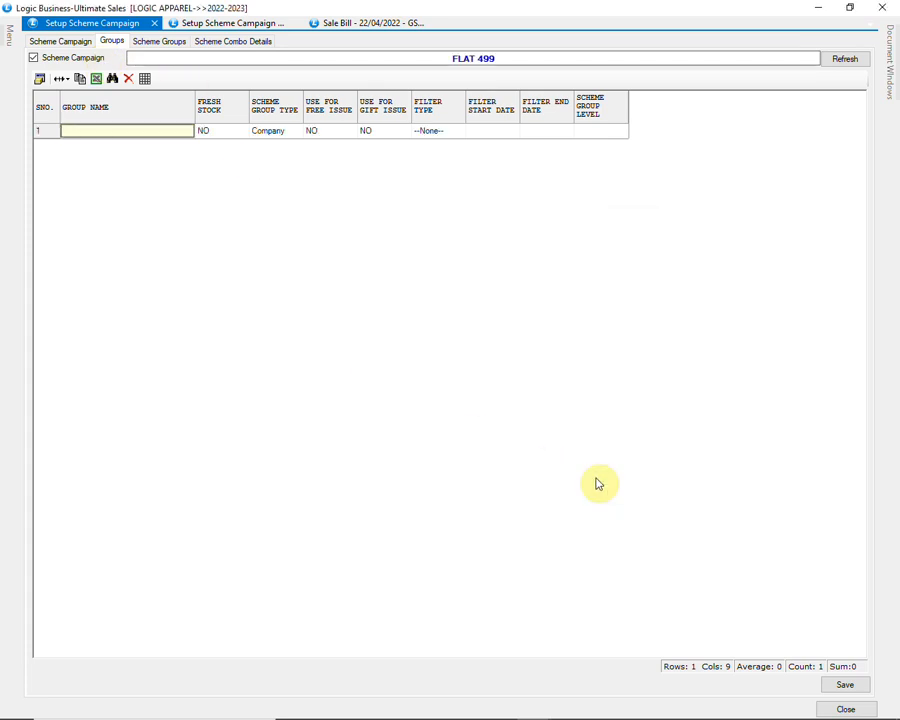
# Step: Add a group named FLAT 499 with fresh stock NO, group type Company and the remaining columns at their defaults, and save it
pyautogui.write('AT 499')
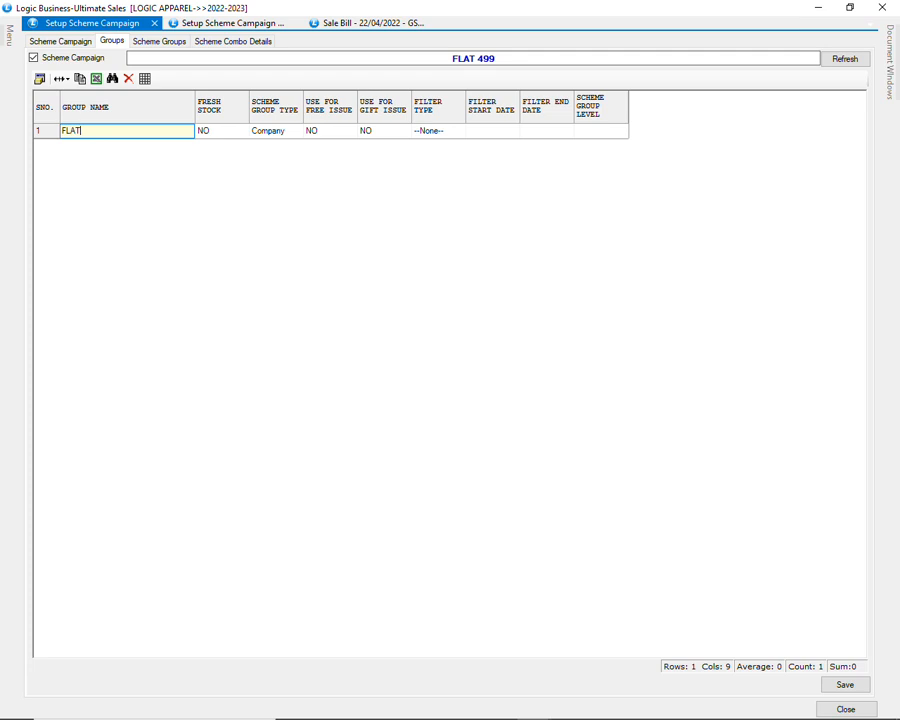
pyautogui.press('Return')
pyautogui.press('F2')
pyautogui.press('F4')
pyautogui.press('Return')
pyautogui.press('F2')
pyautogui.press('F4')
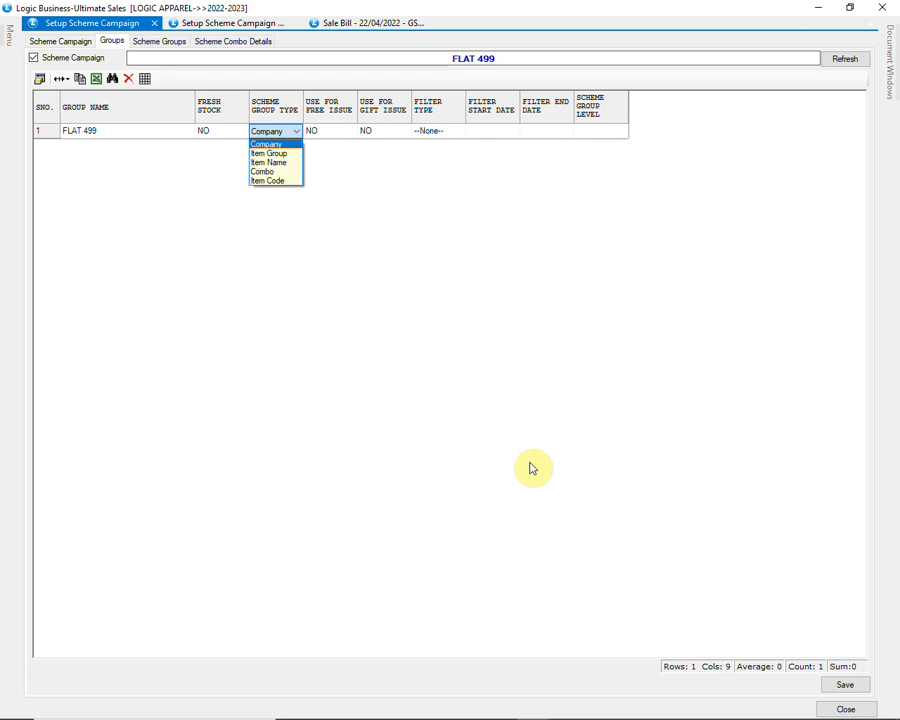
pyautogui.press('Return')
pyautogui.press('Return')
pyautogui.press('Return')
pyautogui.press('Return')
pyautogui.press('Return')
pyautogui.press('Return')
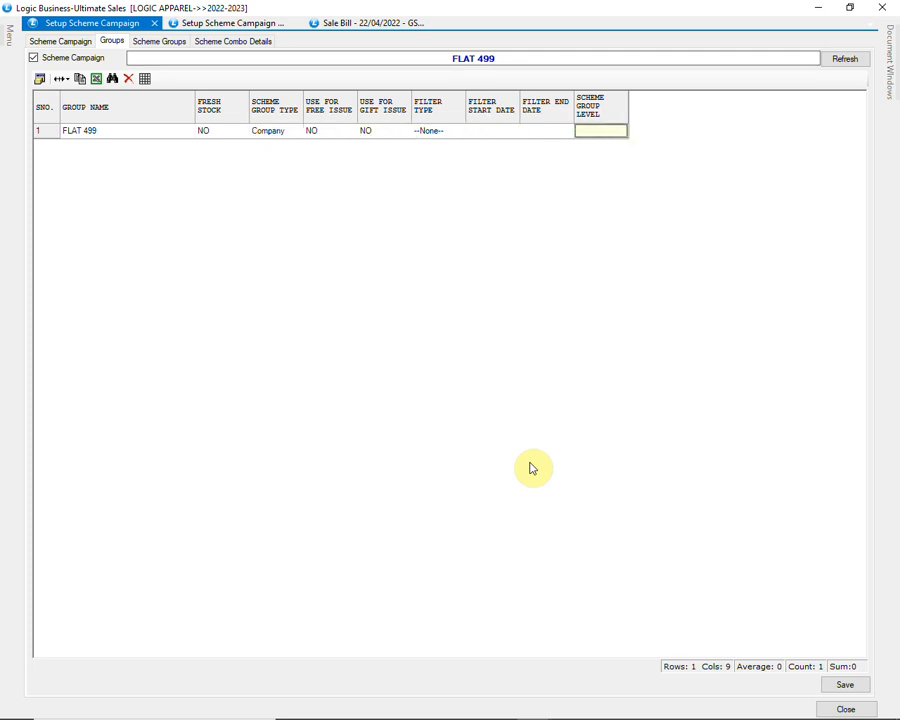
pyautogui.press('Return')
pyautogui.click(844, 685)
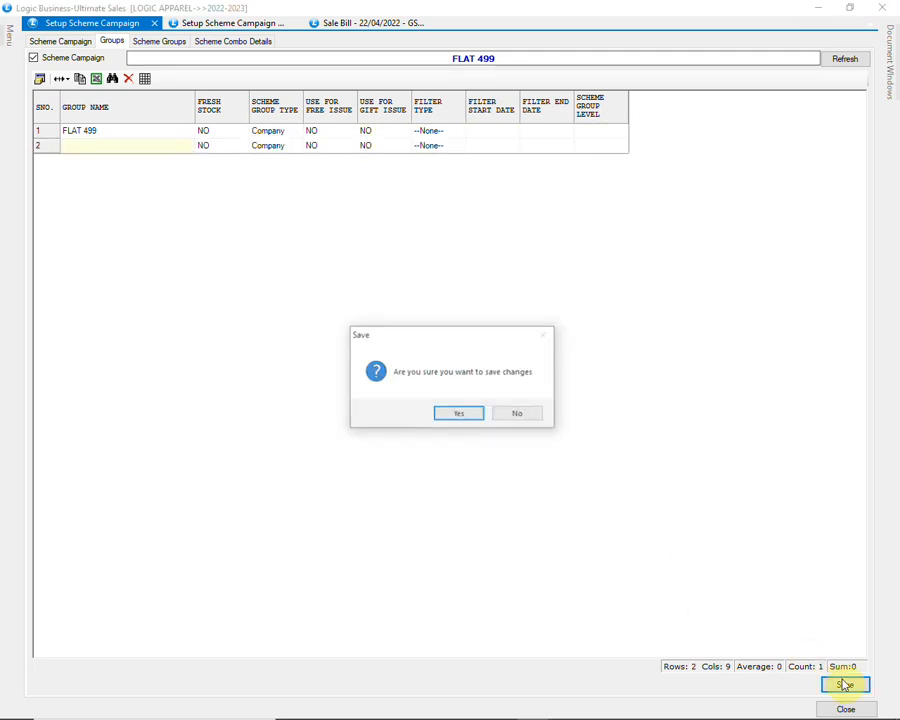
pyautogui.click(460, 414)
# Step: Allocate the company 98 NORTH to the FLAT 499 scheme group and save the record
pyautogui.click(157, 42)
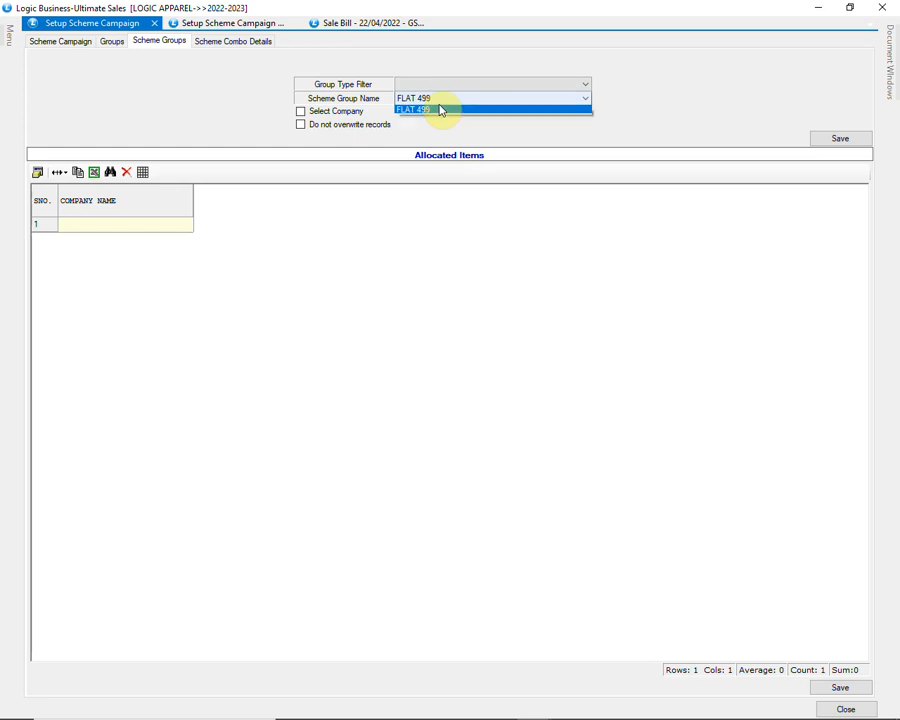
pyautogui.click(339, 113)
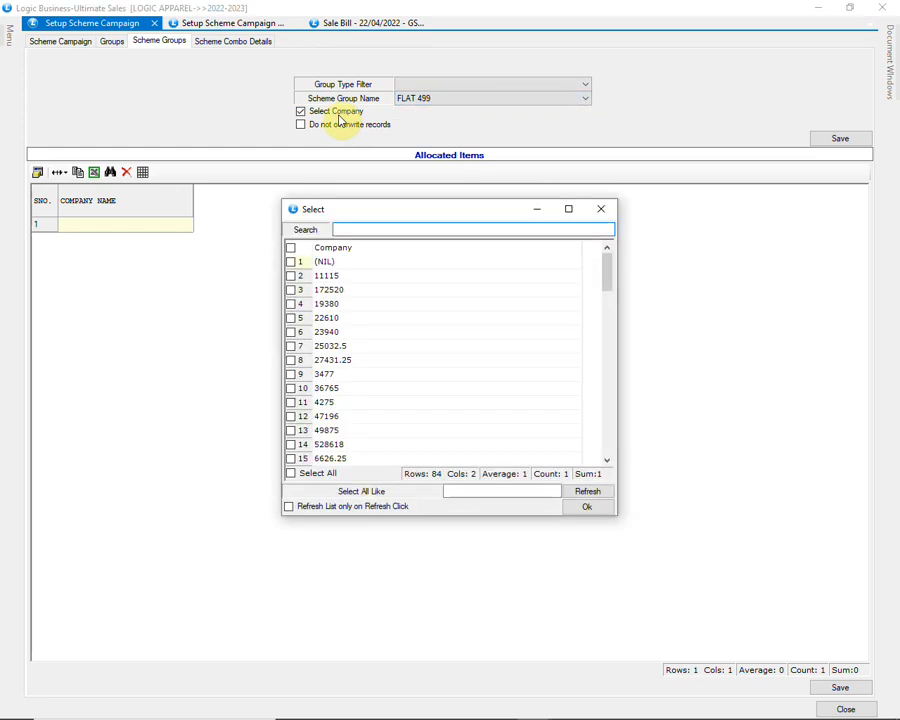
pyautogui.write('98')
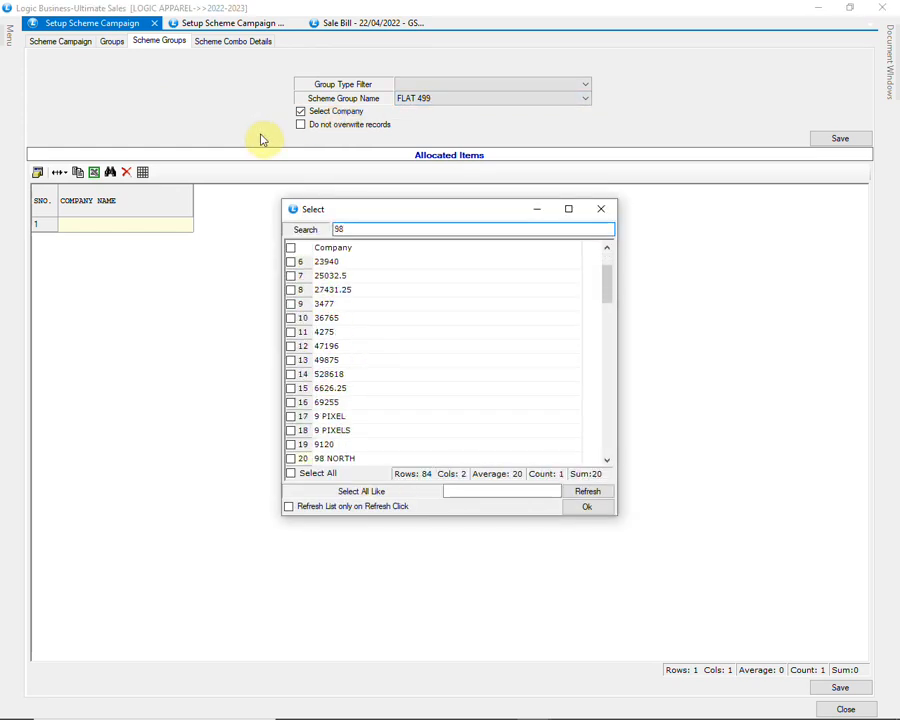
pyautogui.click(323, 458)
pyautogui.click(291, 458)
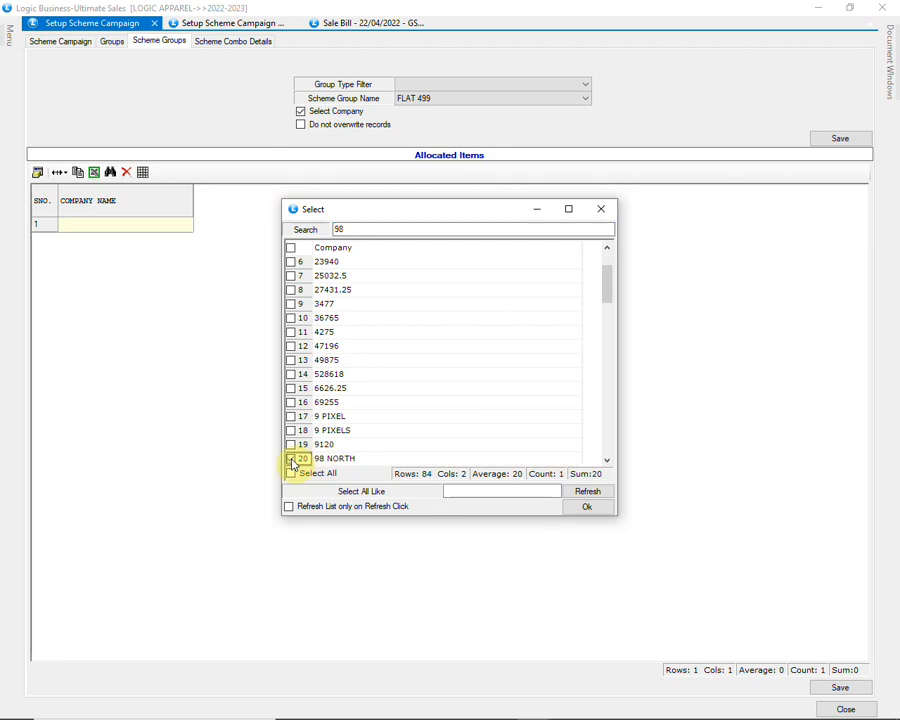
pyautogui.click(585, 508)
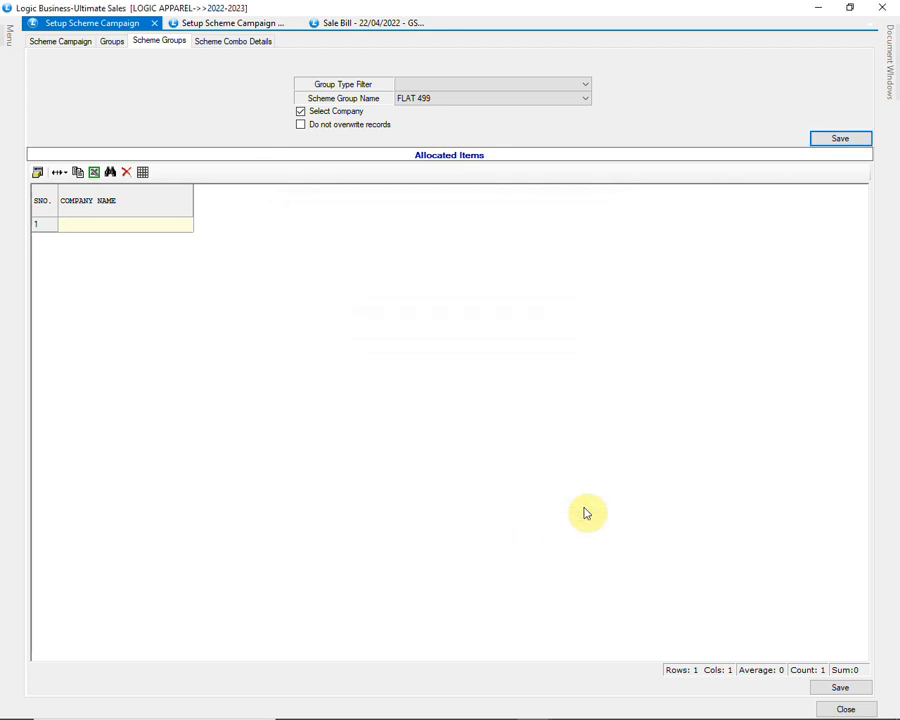
pyautogui.click(832, 142)
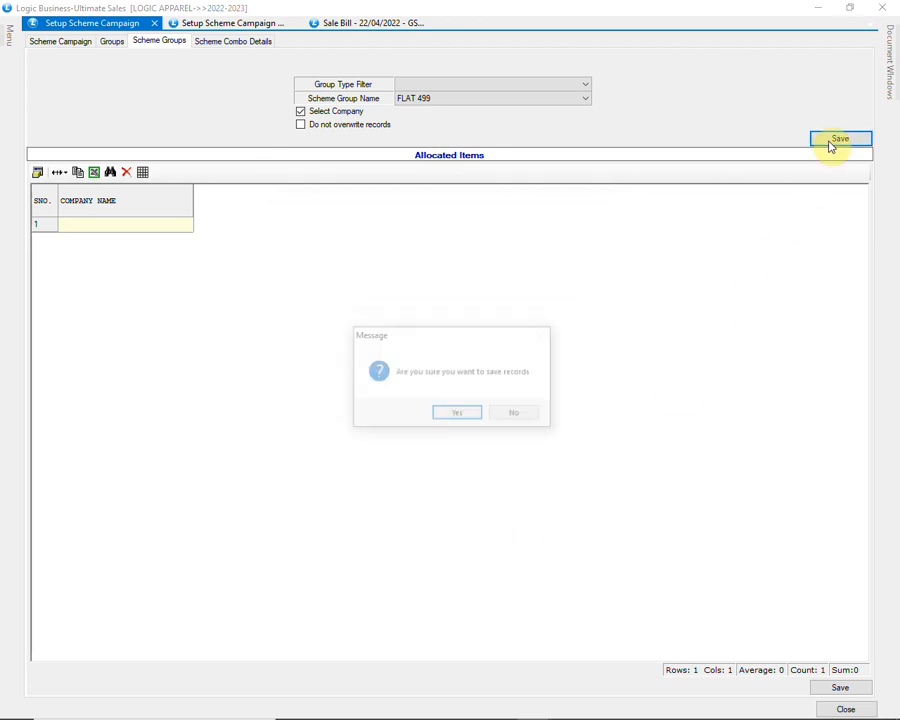
pyautogui.click(466, 412)
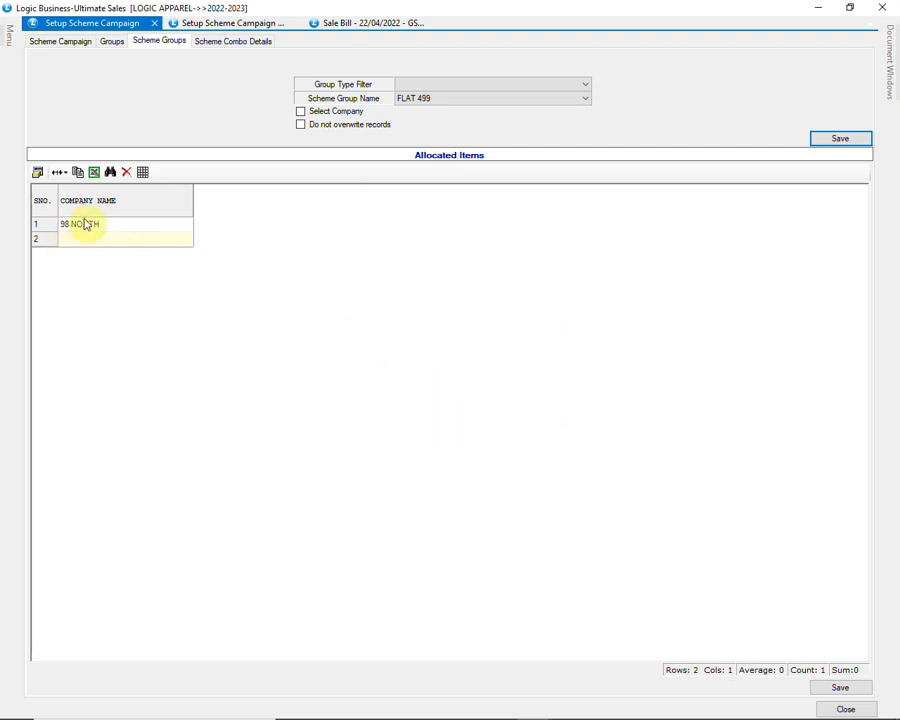
# Step: Load the FLAT 499 campaign in the scheme campaign slab details
pyautogui.click(248, 24)
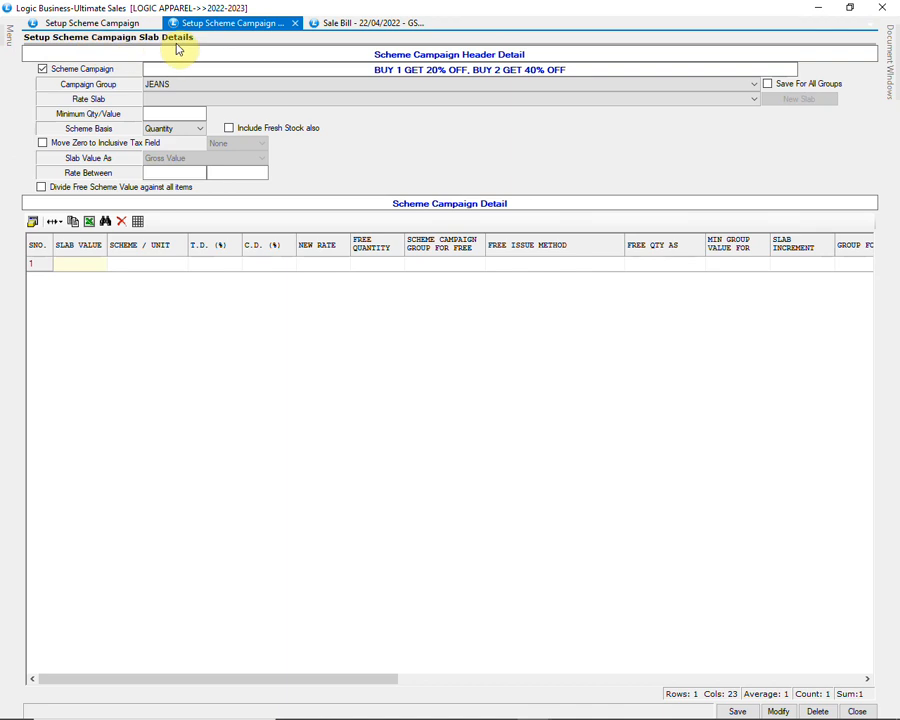
pyautogui.click(52, 71)
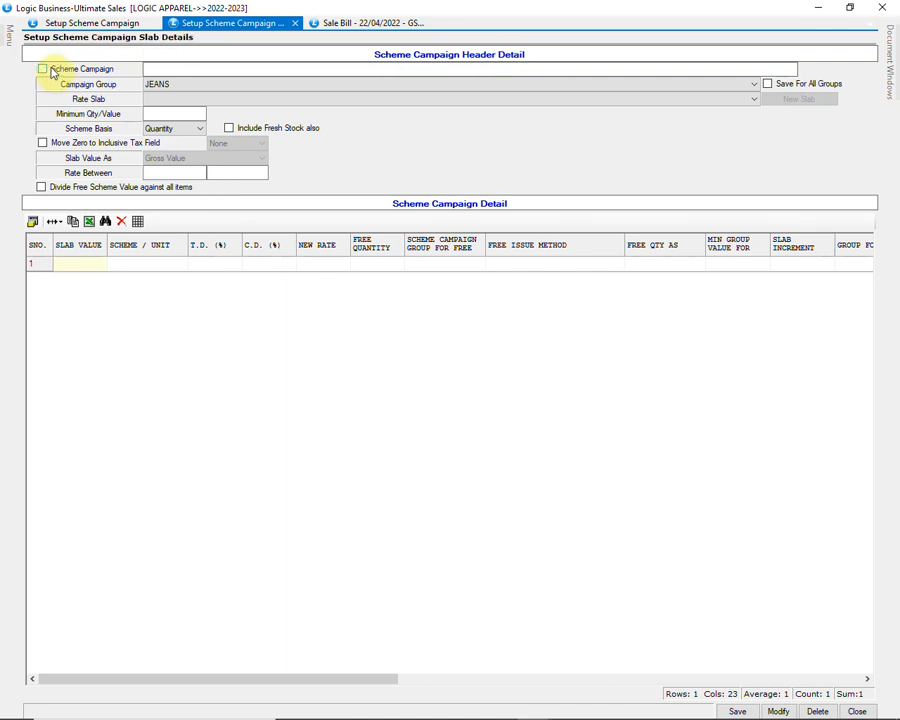
pyautogui.click(52, 71)
pyautogui.click(306, 357)
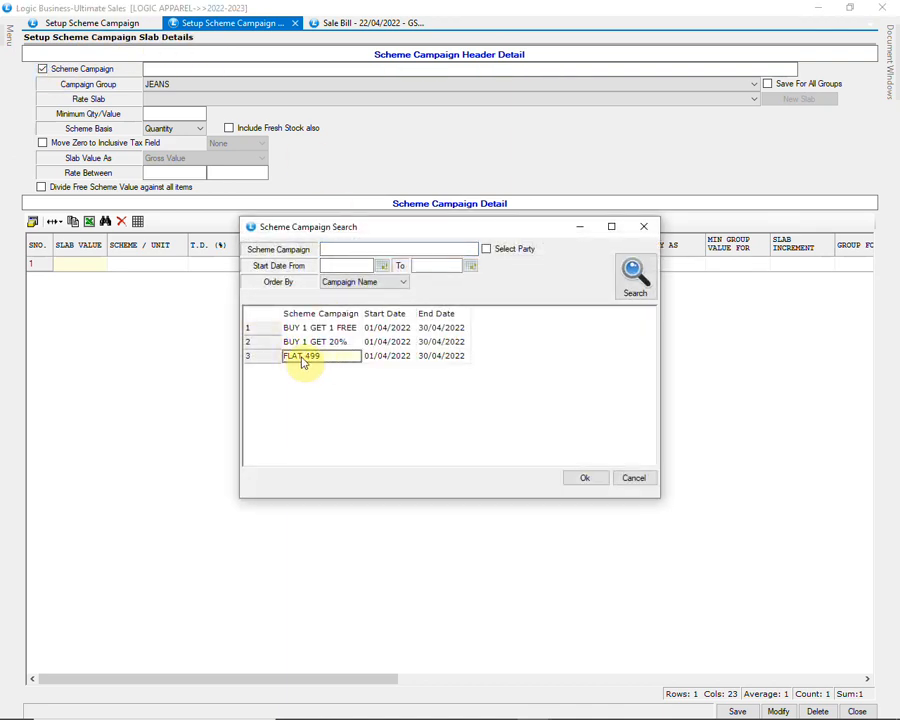
pyautogui.click(586, 478)
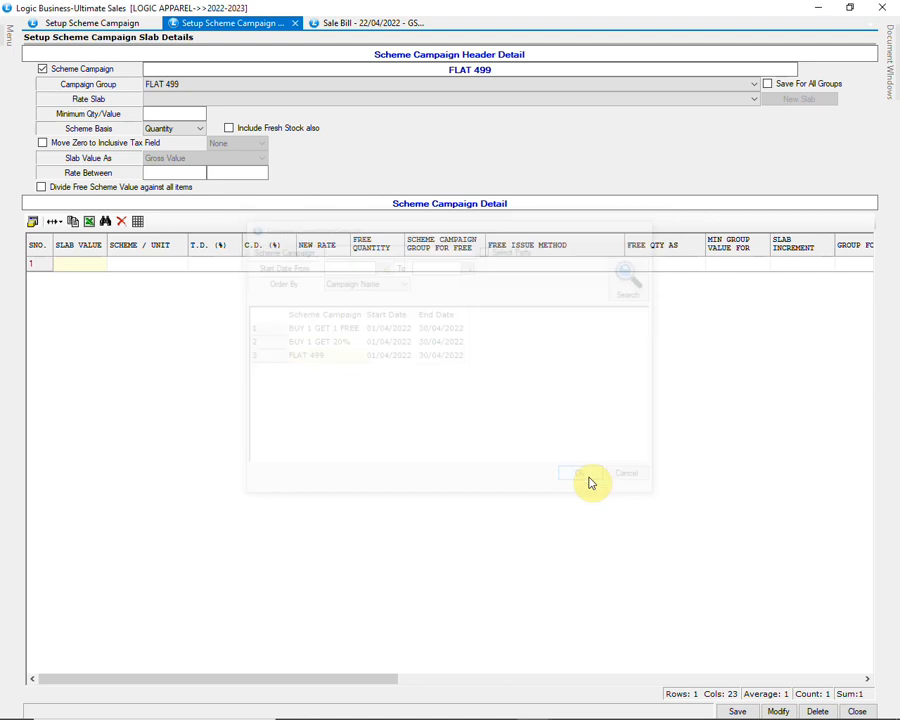
# Step: Set the FLAT 499 group's minimum quantity to 1, keeping Quantity as the scheme basis
pyautogui.click(169, 113)
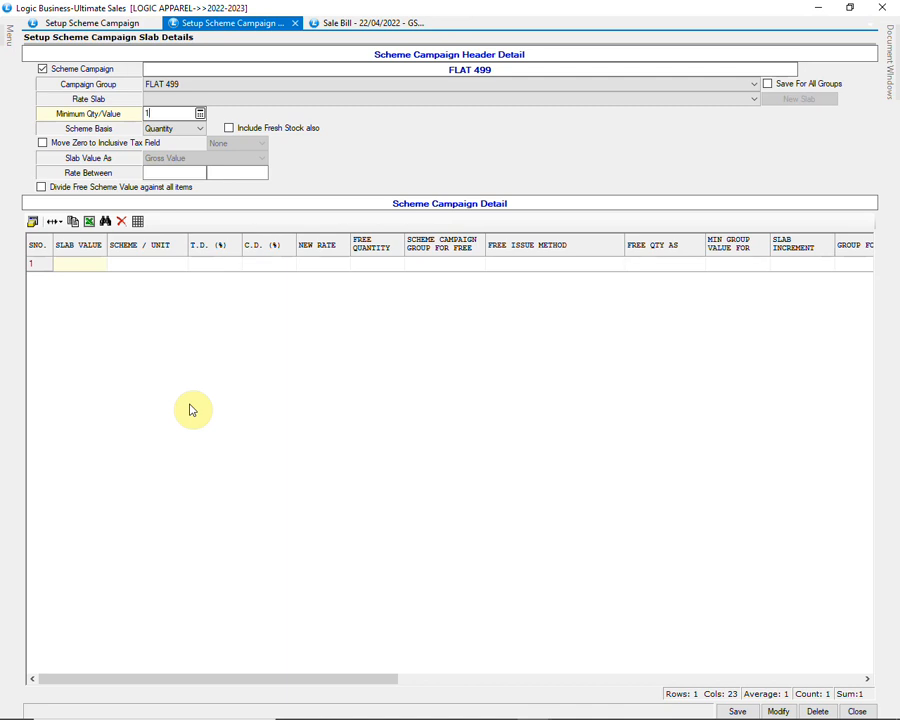
pyautogui.write('1')
pyautogui.press('Return')
pyautogui.press('Return')
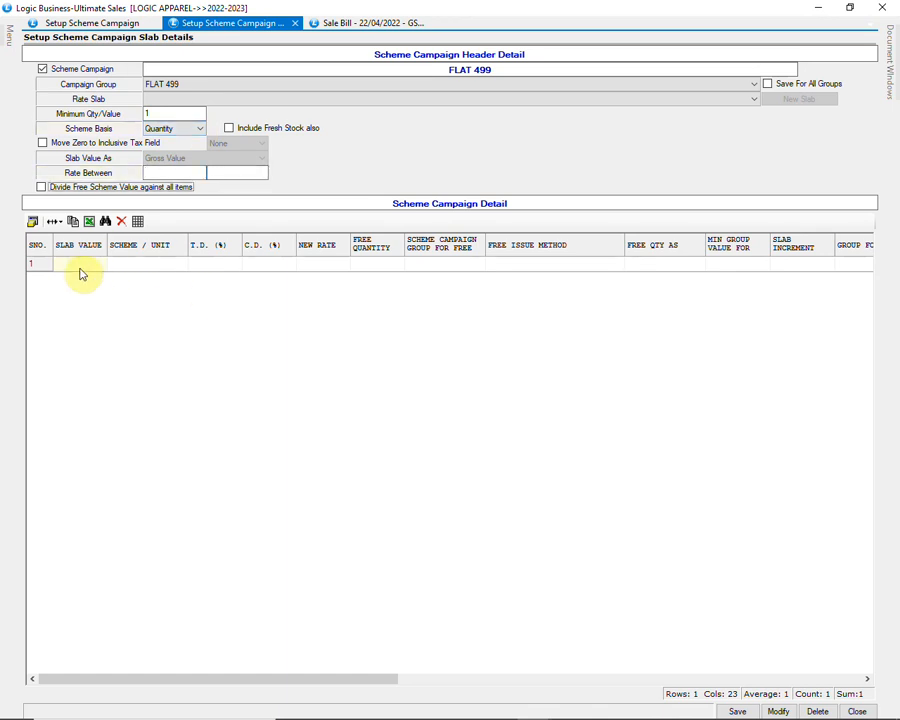
# Step: Add a FLAT 499 slab with slab value 1 and new rate 499, leaving the other columns at their defaults, and save it
pyautogui.click(79, 265)
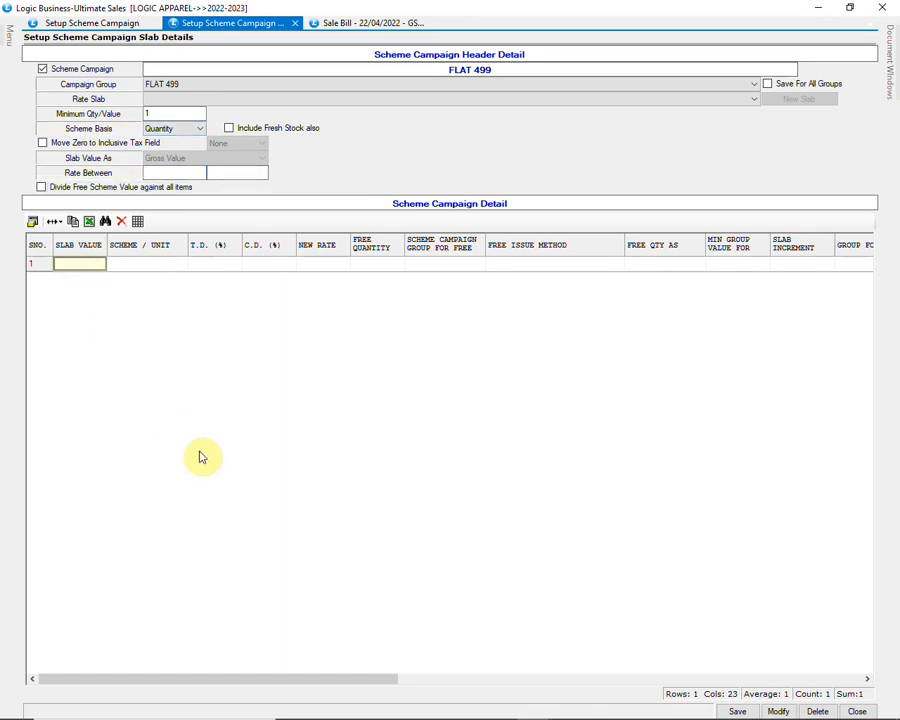
pyautogui.write('1')
pyautogui.press('Return')
pyautogui.press('Return')
pyautogui.press('Return')
pyautogui.press('Return')
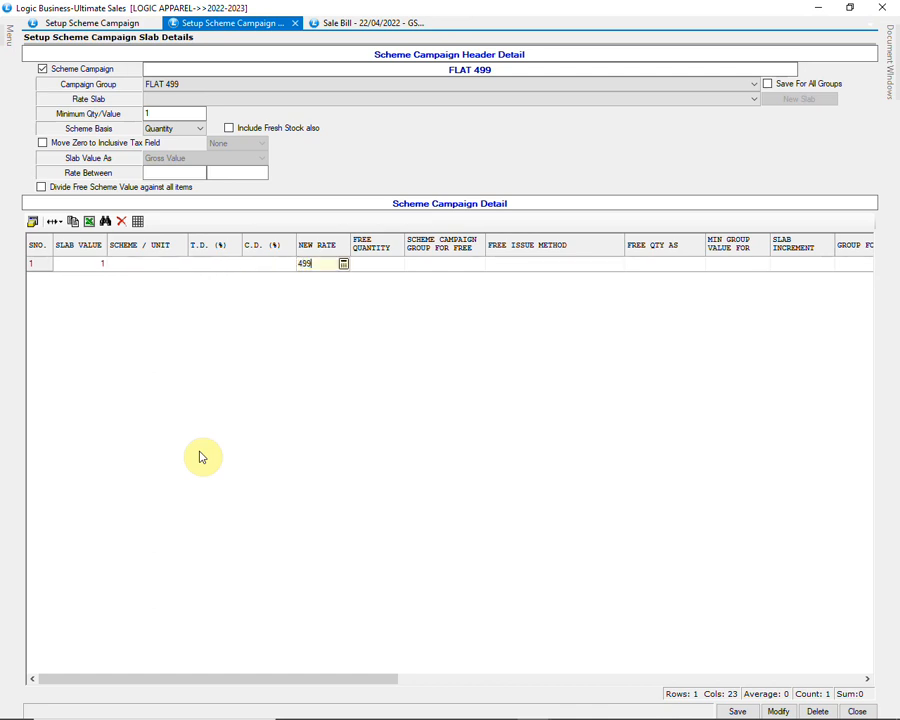
pyautogui.press('Return')
pyautogui.press('Return')
pyautogui.press('Return')
pyautogui.press('Return')
pyautogui.press('Return')
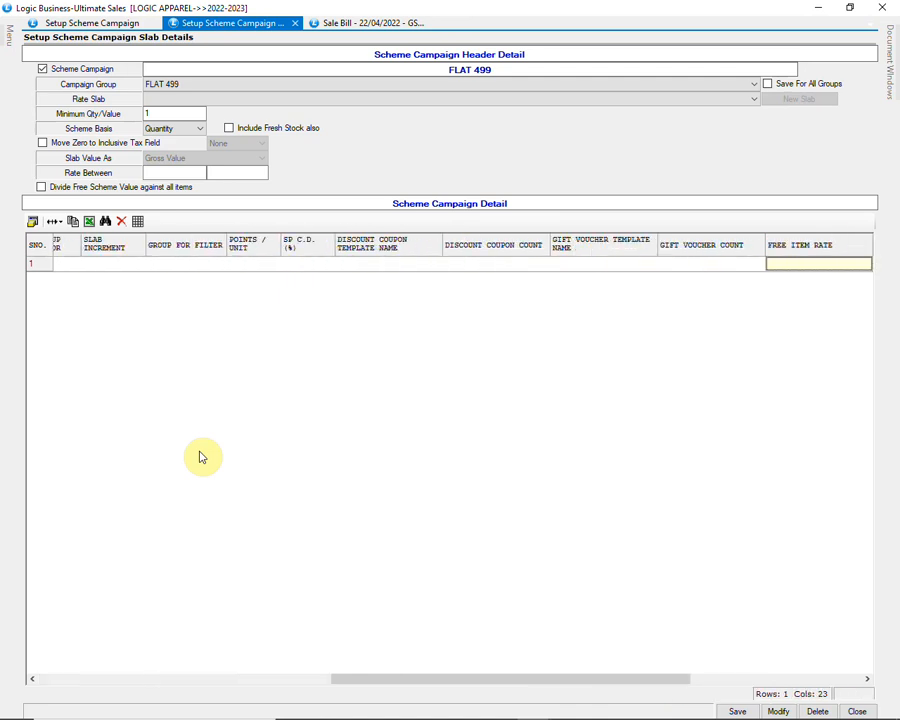
pyautogui.press('Return')
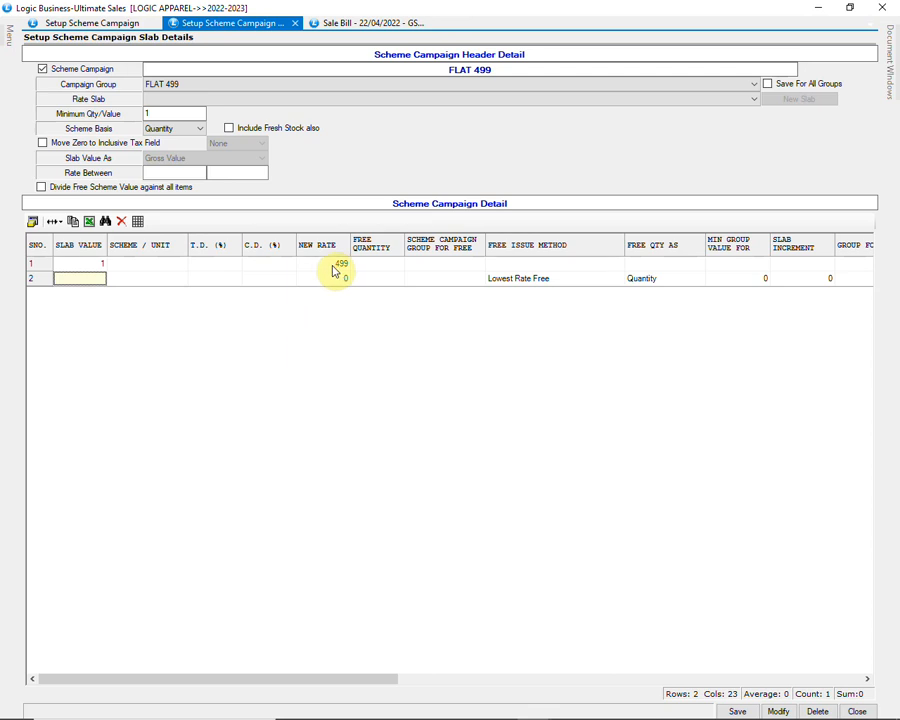
pyautogui.click(737, 709)
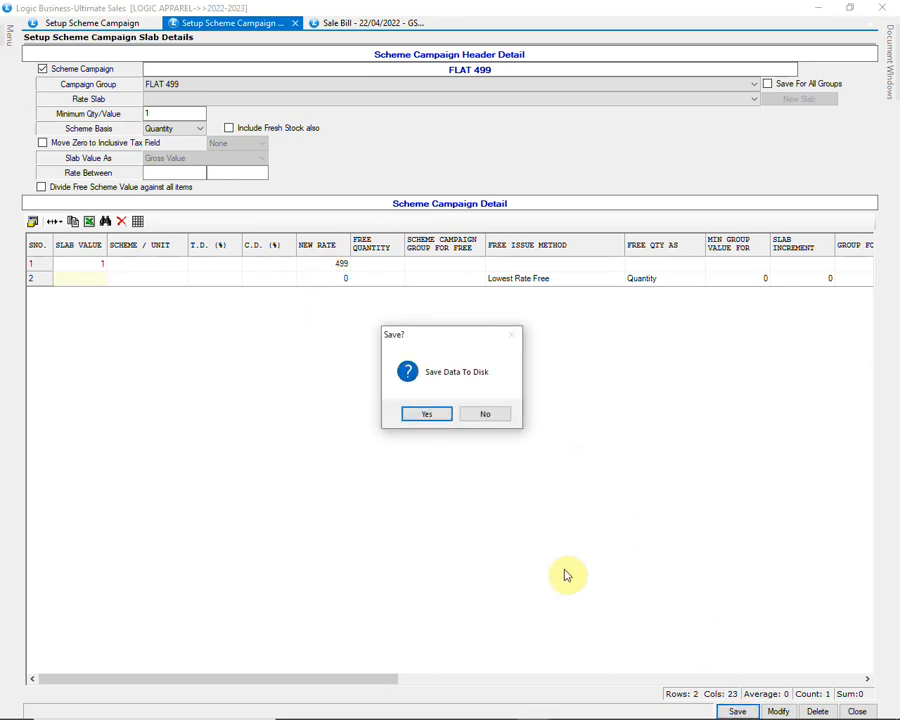
pyautogui.click(424, 413)
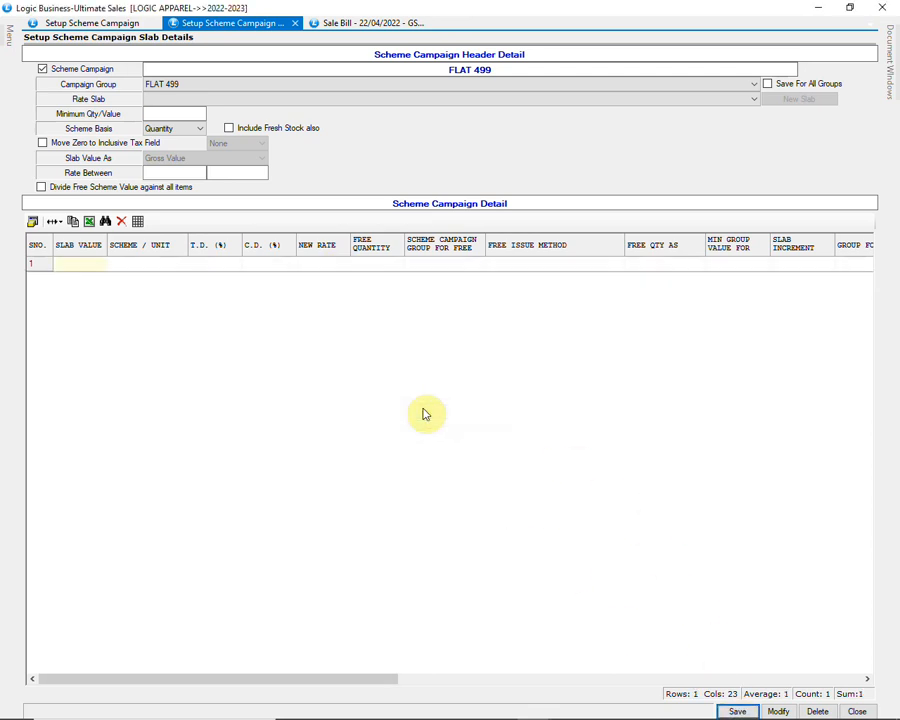
# Step: Start a new sale bill with the default header details and select item T-9333 PINK for the first row
pyautogui.click(355, 26)
pyautogui.click(337, 108)
pyautogui.press('Return')
pyautogui.press('Return')
pyautogui.press('Return')
pyautogui.press('Return')
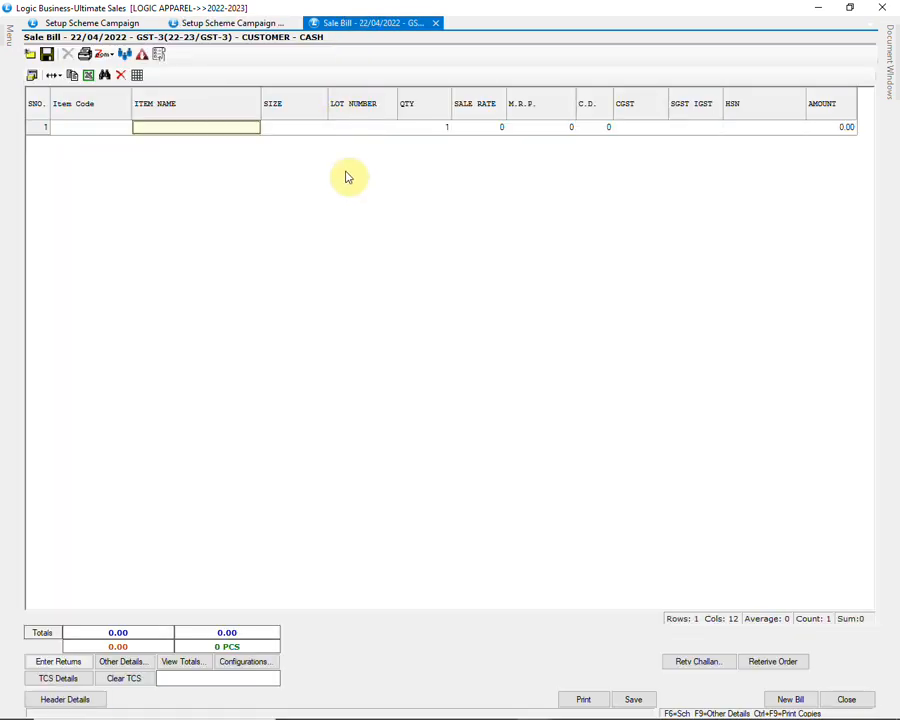
pyautogui.write('T-933')
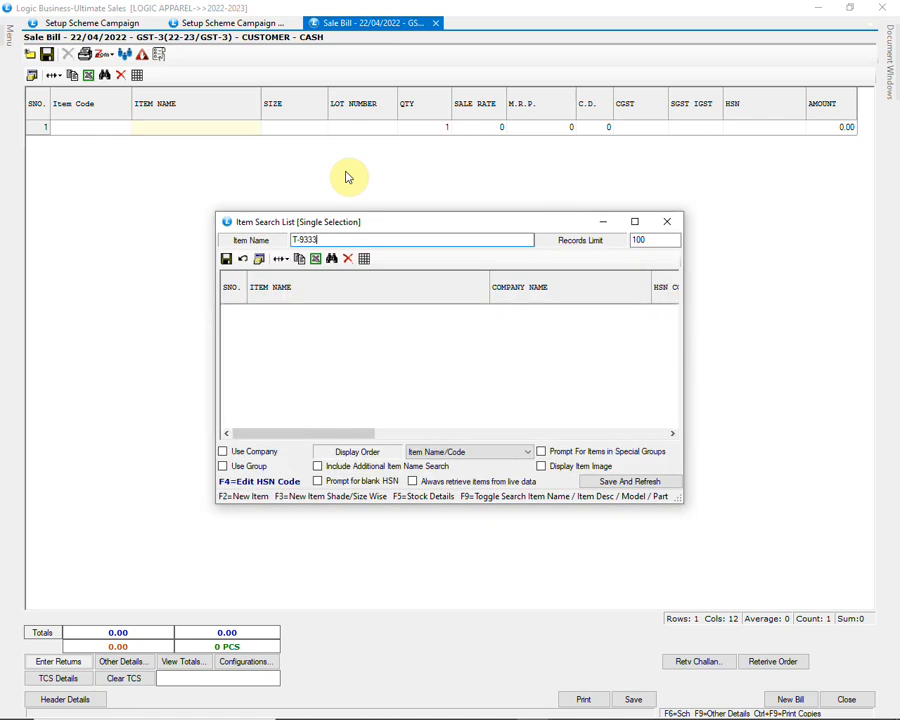
pyautogui.write('3')
pyautogui.click(348, 310)
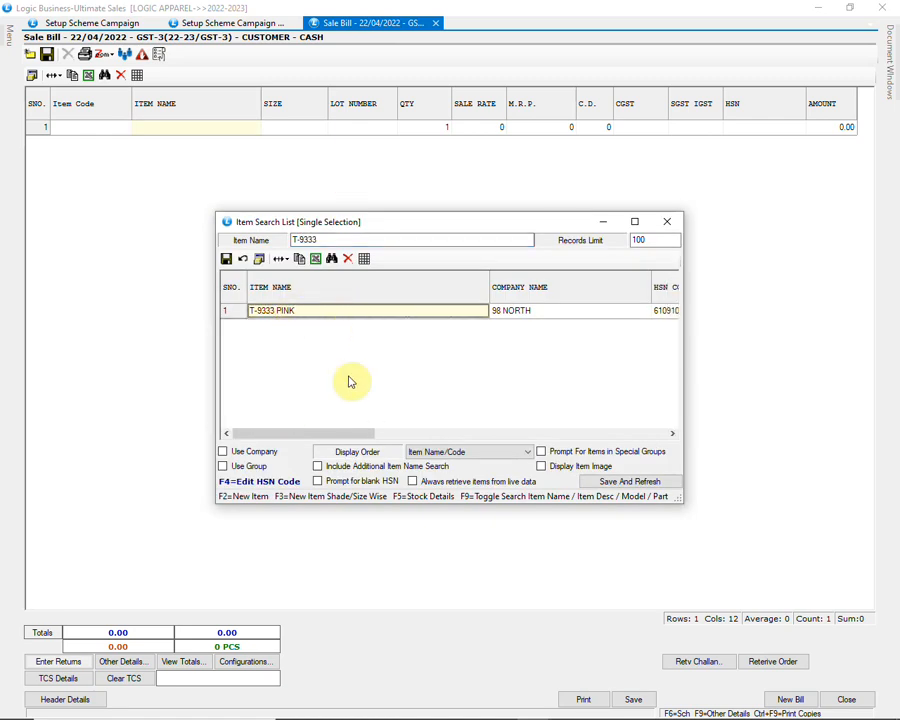
pyautogui.press('Right')
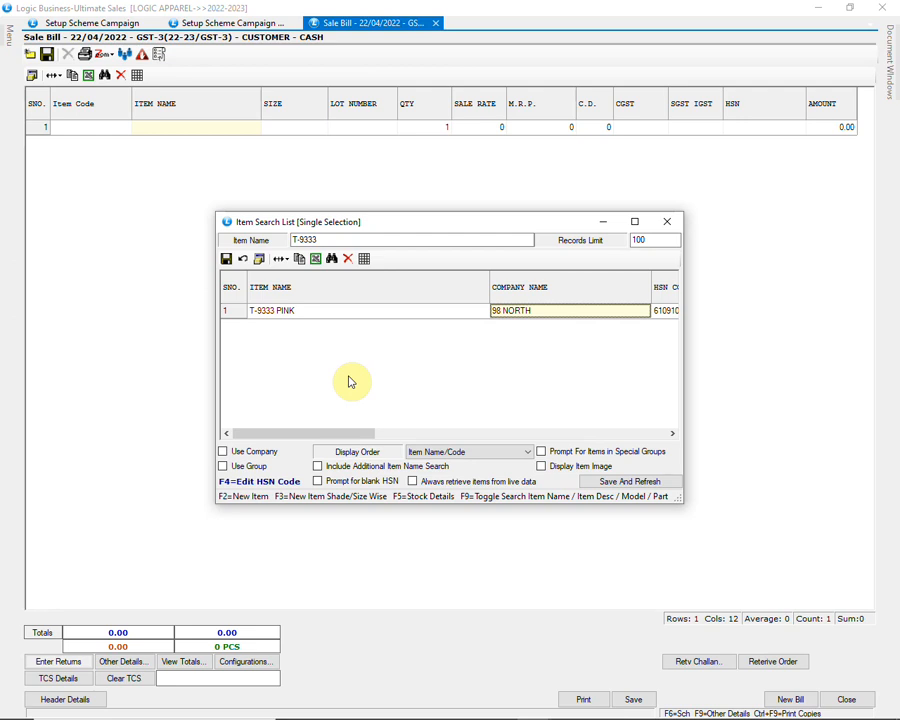
pyautogui.press('Left')
pyautogui.press('Return')
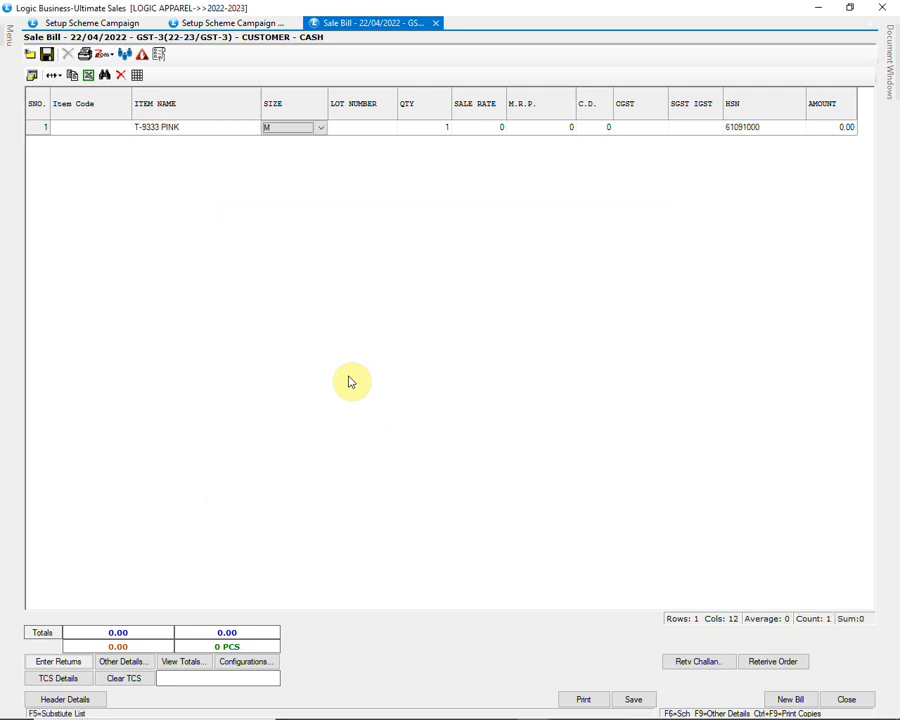
# Step: Complete the T-9333 PINK row with size M, lot GST/21-22/114 and a sale rate of 849
pyautogui.press('Return')
pyautogui.press('Return')
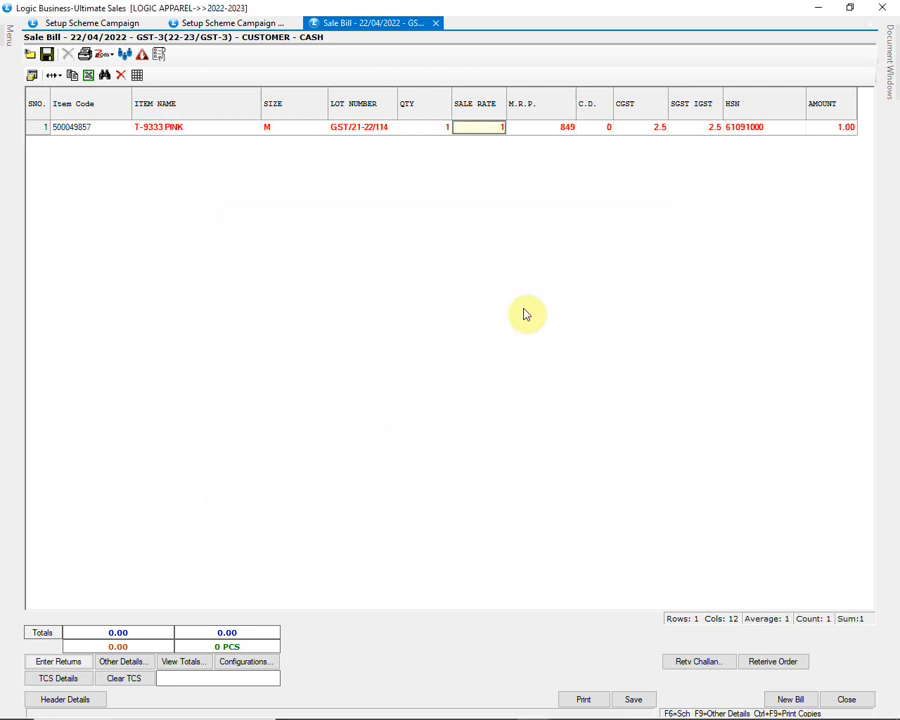
pyautogui.write('849')
pyautogui.press('Return')
pyautogui.press('Return')
pyautogui.press('Return')
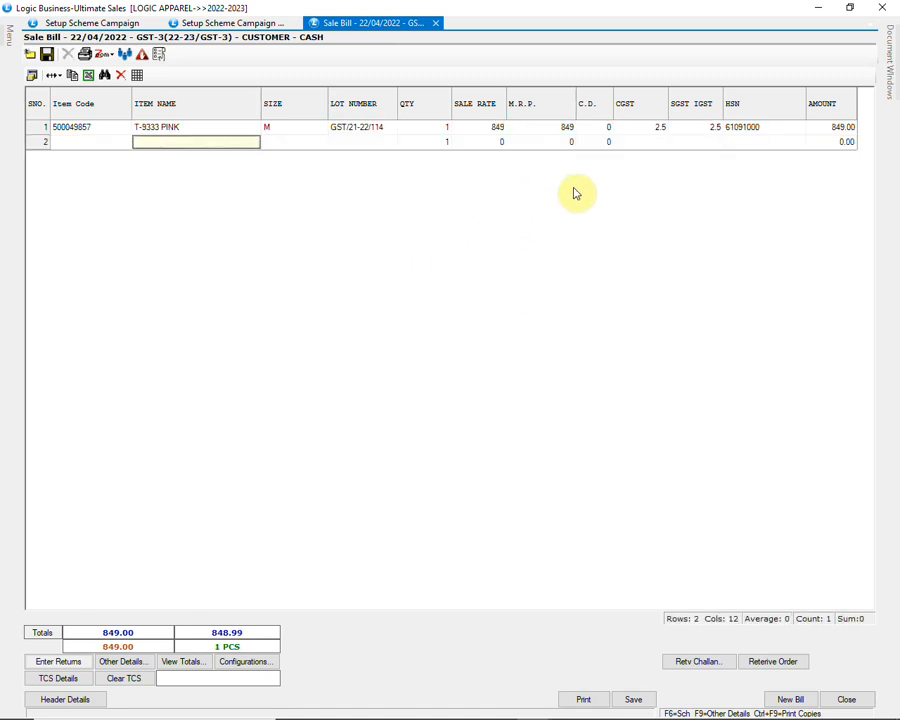
# Step: Apply the FLAT 499 scheme discount to the bill and save it as a cash payment
pyautogui.click(634, 699)
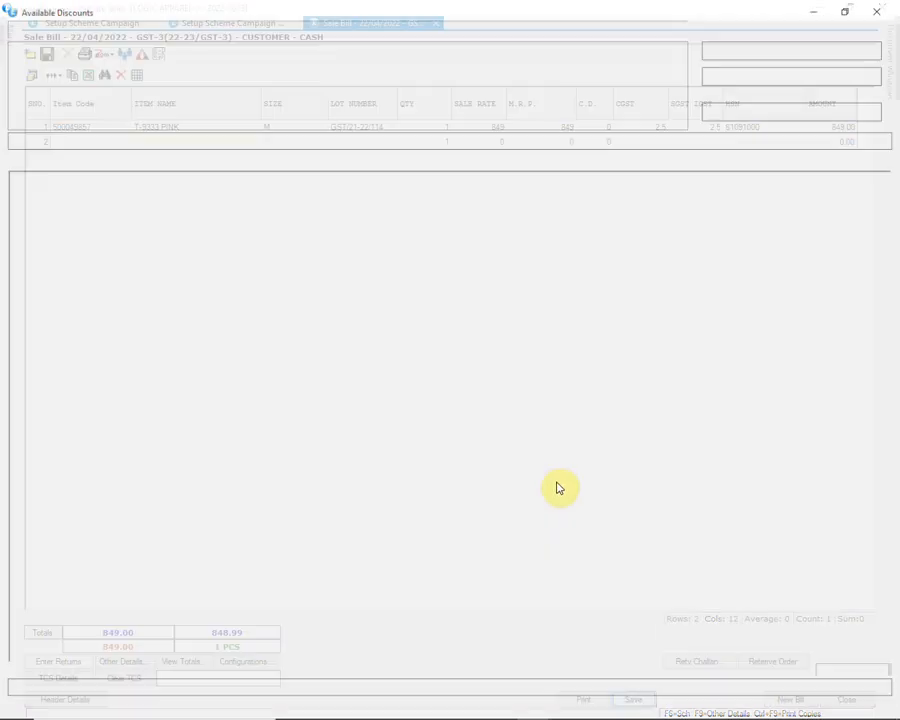
pyautogui.click(126, 63)
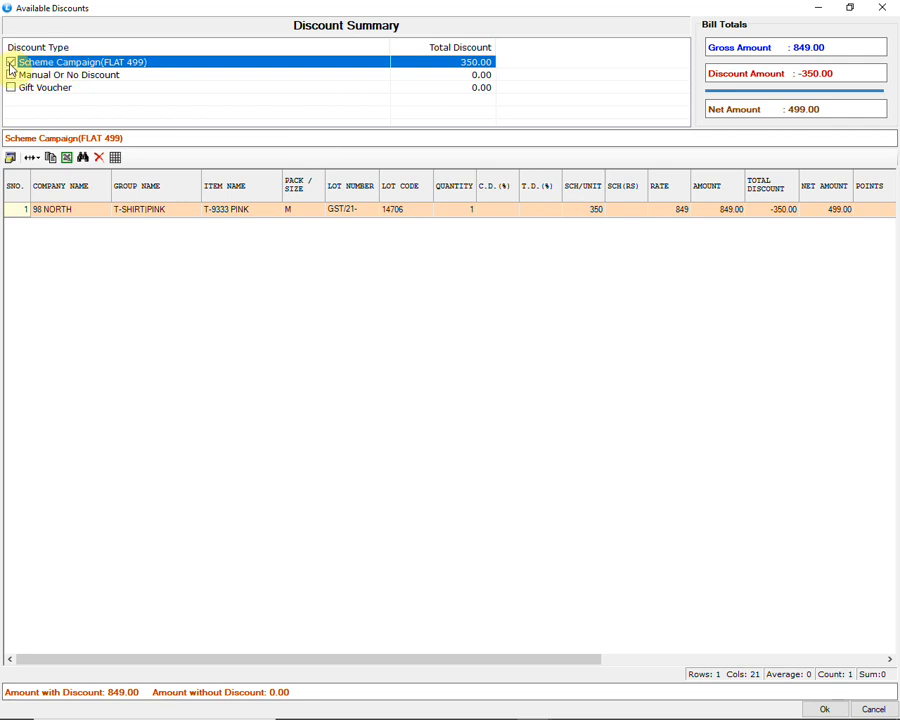
pyautogui.click(812, 706)
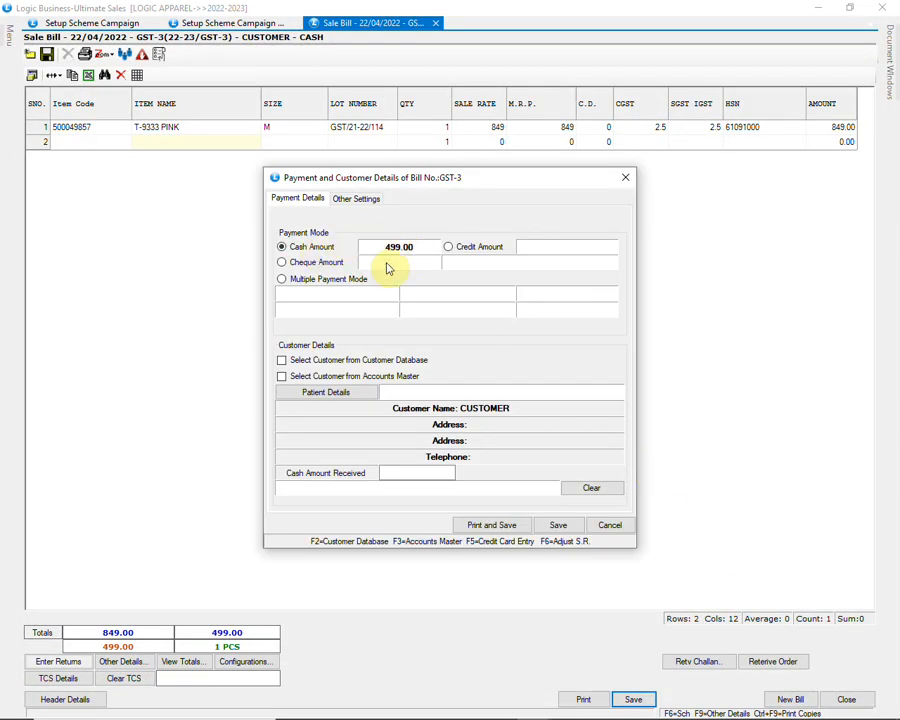
pyautogui.click(558, 524)
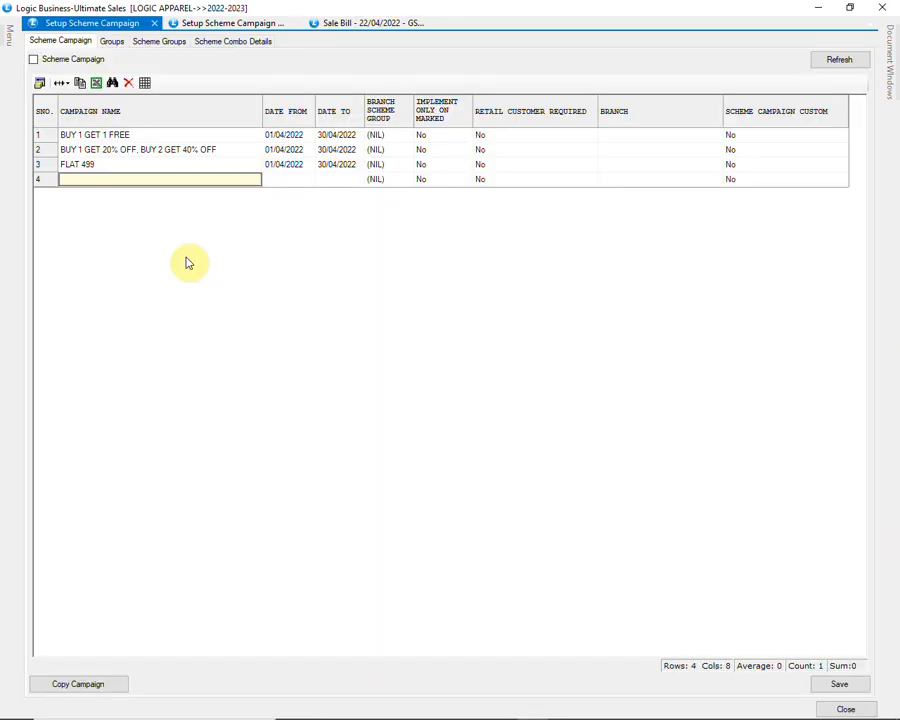
# Step: Create and save a campaign named SHOP FOR 10,000 , GET A MUFFLER FREE, valid 01/04/2022 to 30/04/2022, with the remaining columns at their defaults
pyautogui.write('SH')
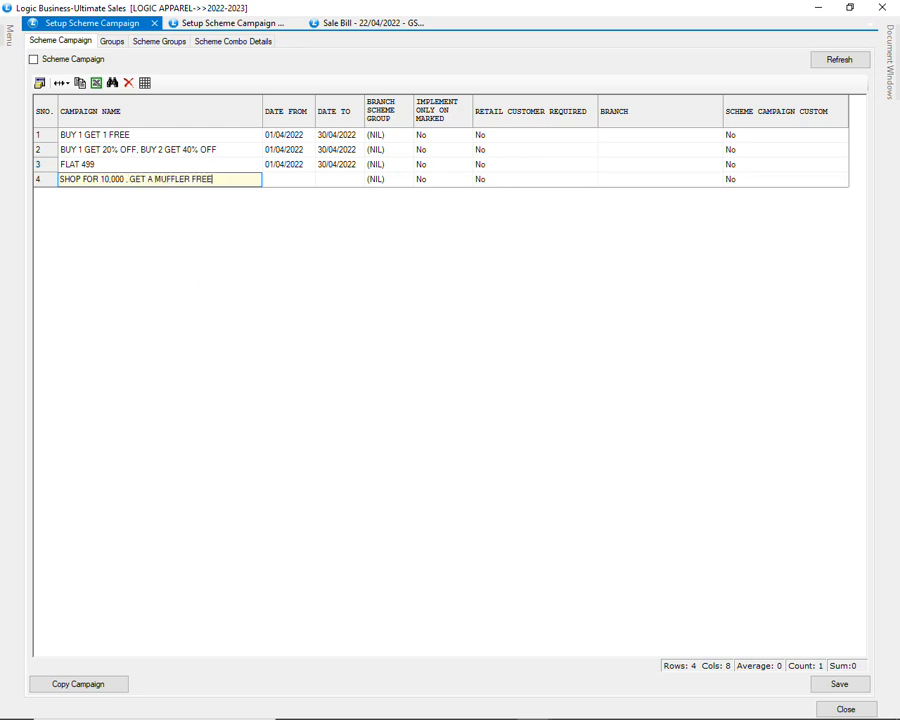
pyautogui.press('Tab')
pyautogui.write('01/04/2022')
pyautogui.press('Tab')
pyautogui.write('30/04/2022')
pyautogui.press('Tab')
pyautogui.press('Tab')
pyautogui.press('Tab')
pyautogui.press('Tab')
pyautogui.press('Tab')
pyautogui.press('Tab')
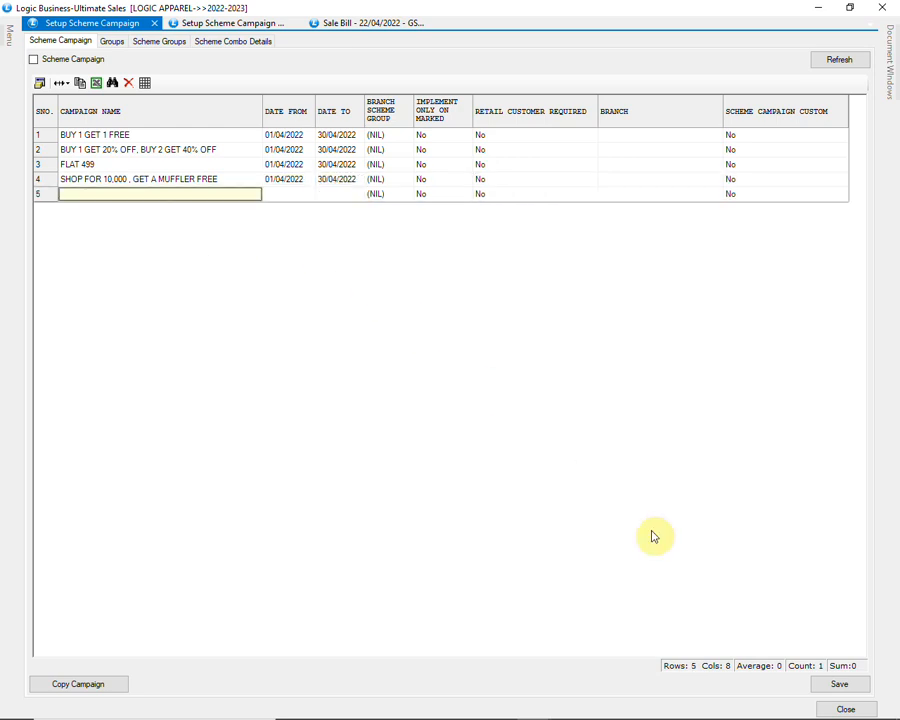
pyautogui.click(830, 684)
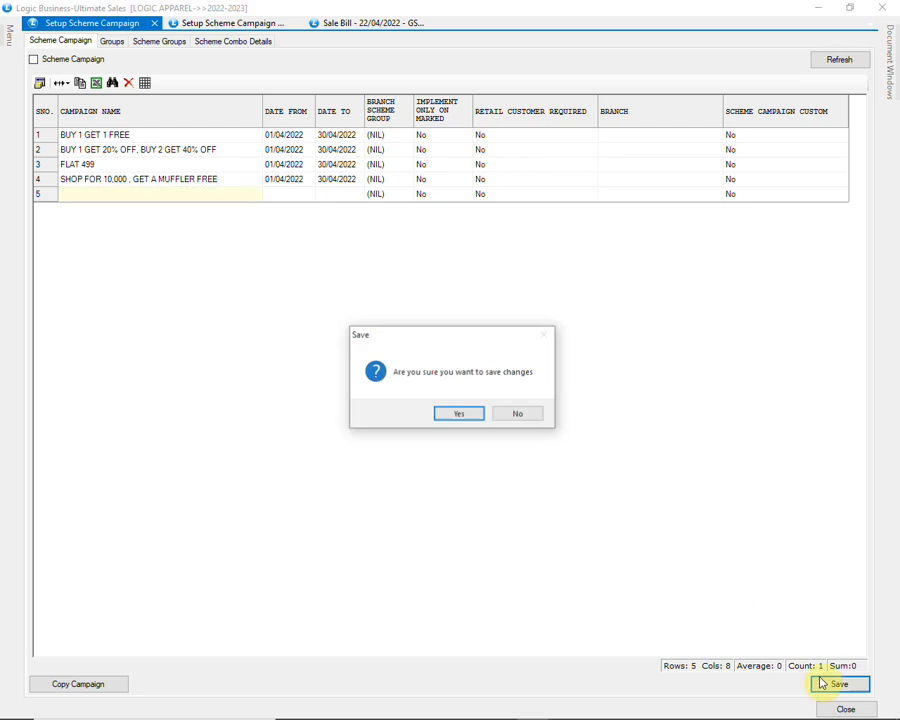
pyautogui.click(459, 414)
# Step: Load the SHOP FOR 10,000 , GET A MUFFLER FREE campaign for group setup
pyautogui.click(118, 42)
pyautogui.click(40, 58)
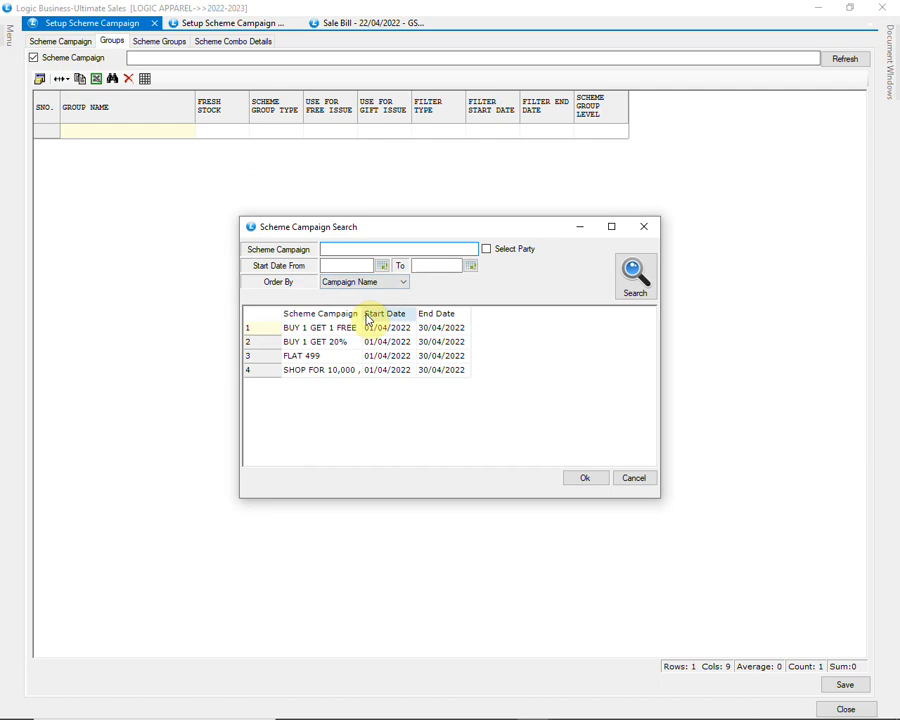
pyautogui.moveTo(362, 313); pyautogui.dragTo(500, 330)
pyautogui.click(350, 373)
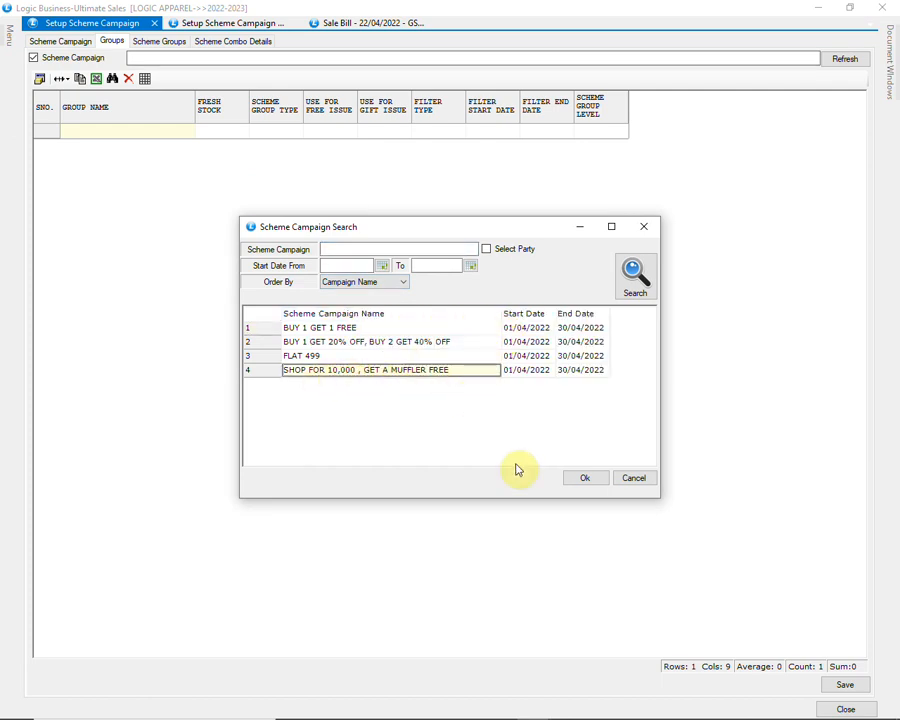
pyautogui.click(589, 481)
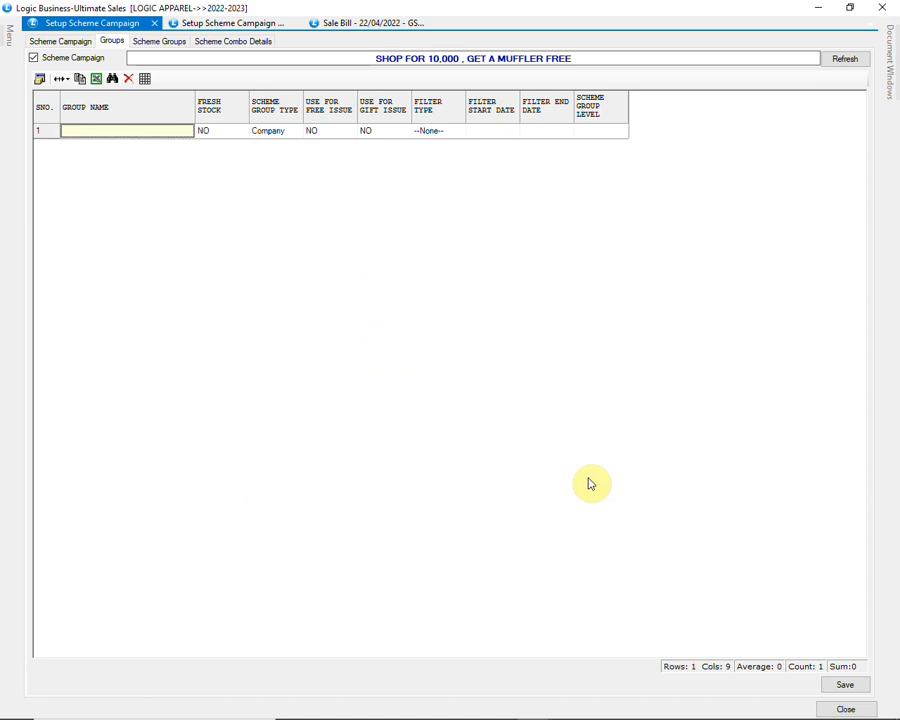
# Step: Add a group named JACKET with fresh stock NO, group type Item Group and the remaining columns at their defaults
pyautogui.write('JACKET')
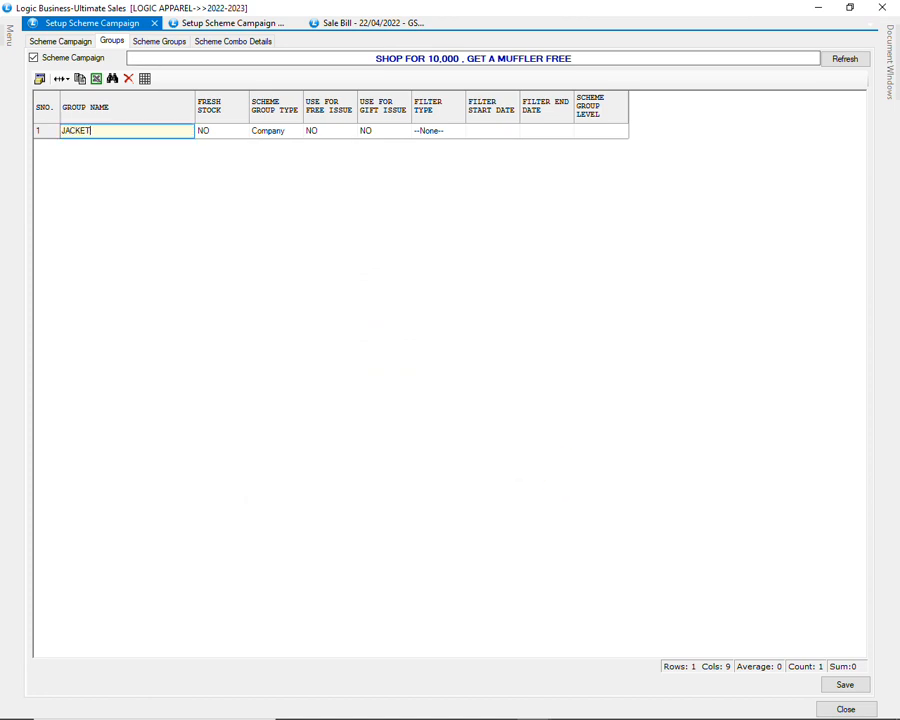
pyautogui.press('Tab')
pyautogui.press('Tab')
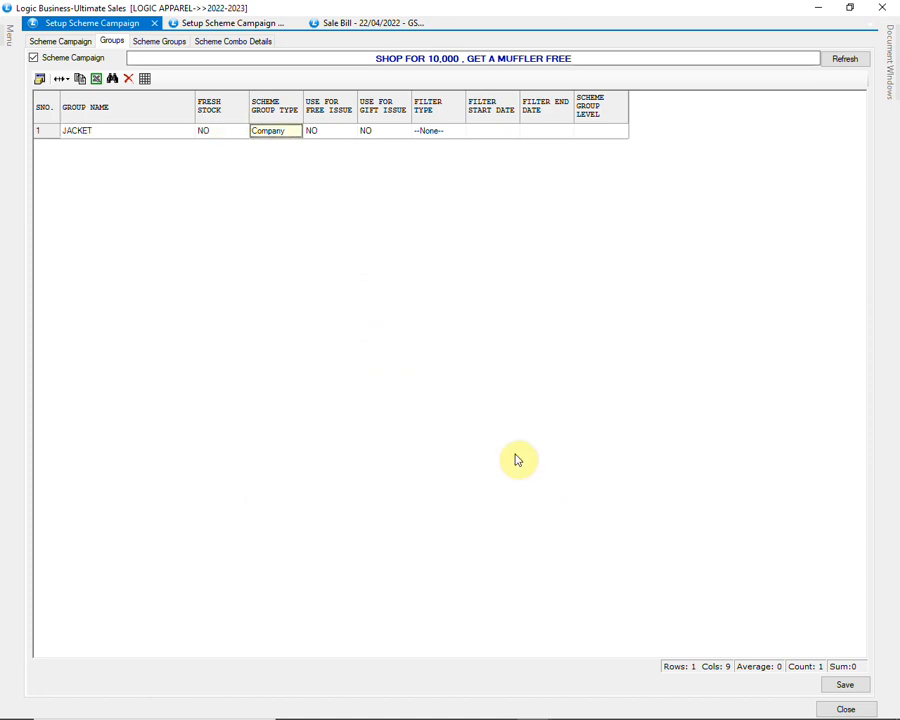
pyautogui.hotkey('alt', 'Down')
pyautogui.press('Down')
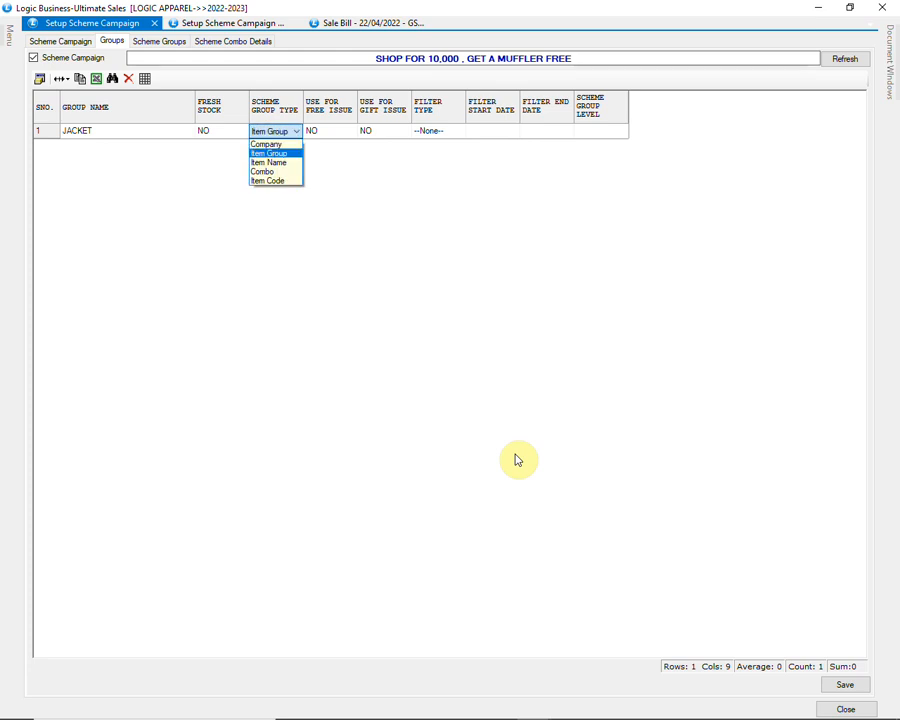
pyautogui.press('Tab')
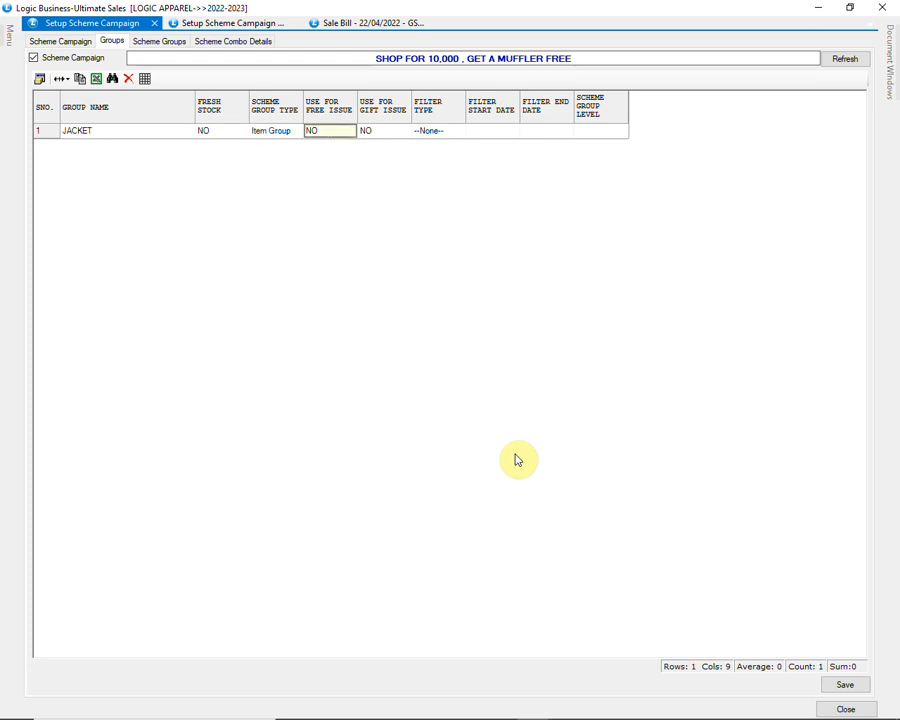
pyautogui.press('Tab')
pyautogui.press('Tab')
pyautogui.press('Tab')
pyautogui.press('Tab')
pyautogui.press('Tab')
pyautogui.press('Tab')
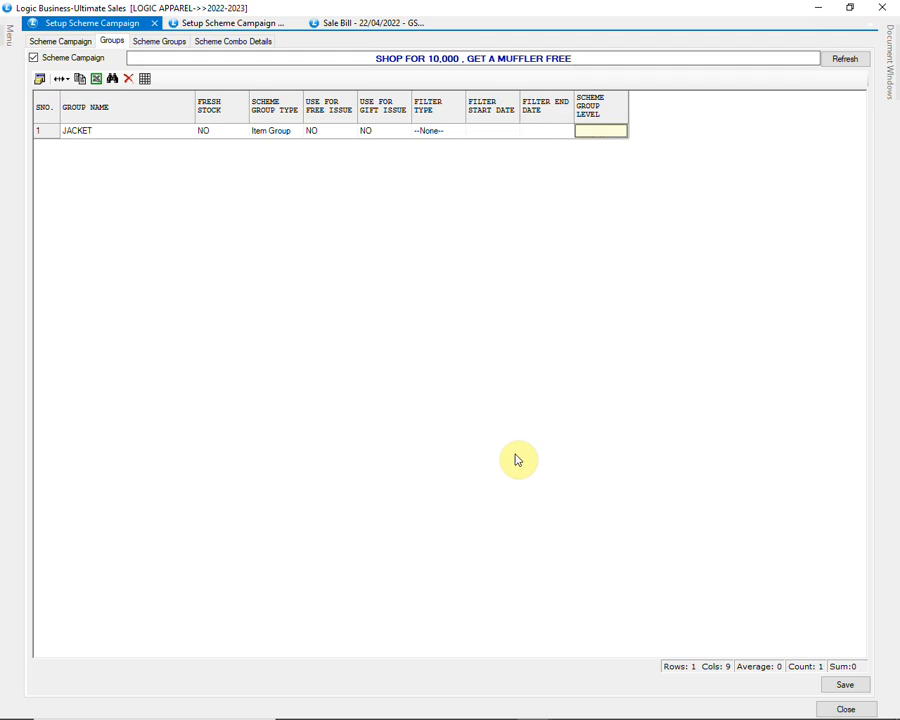
# Step: Add a second group named MUFFLER with group type Item Group, use for free issue YES and the remaining columns at their defaults
pyautogui.write('MUFFLER')
pyautogui.press('Tab')
pyautogui.press('Tab')
pyautogui.hotkey('alt', 'Down')
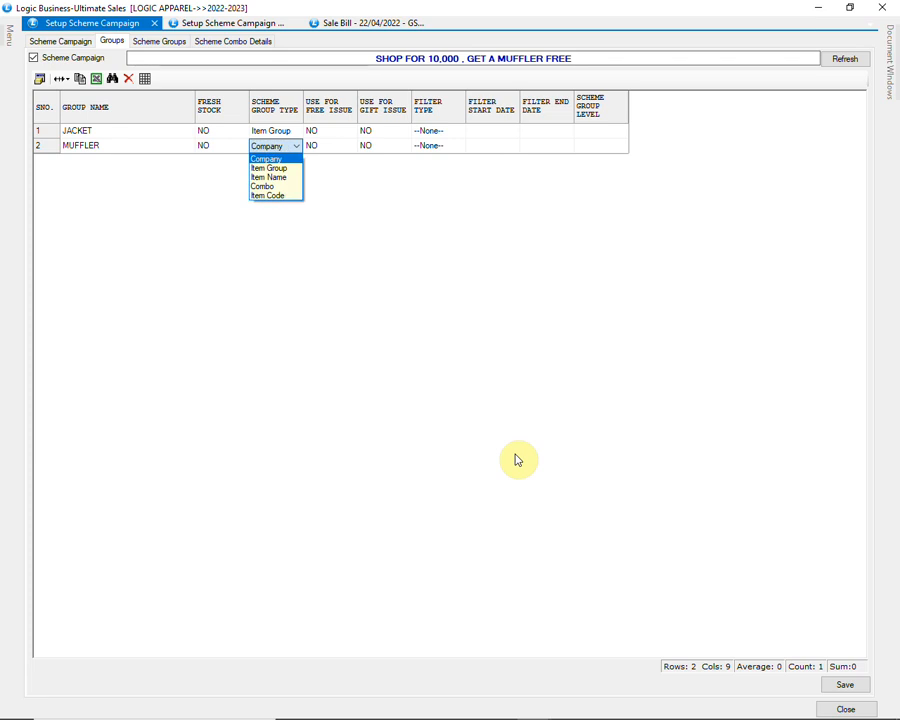
pyautogui.press('Down')
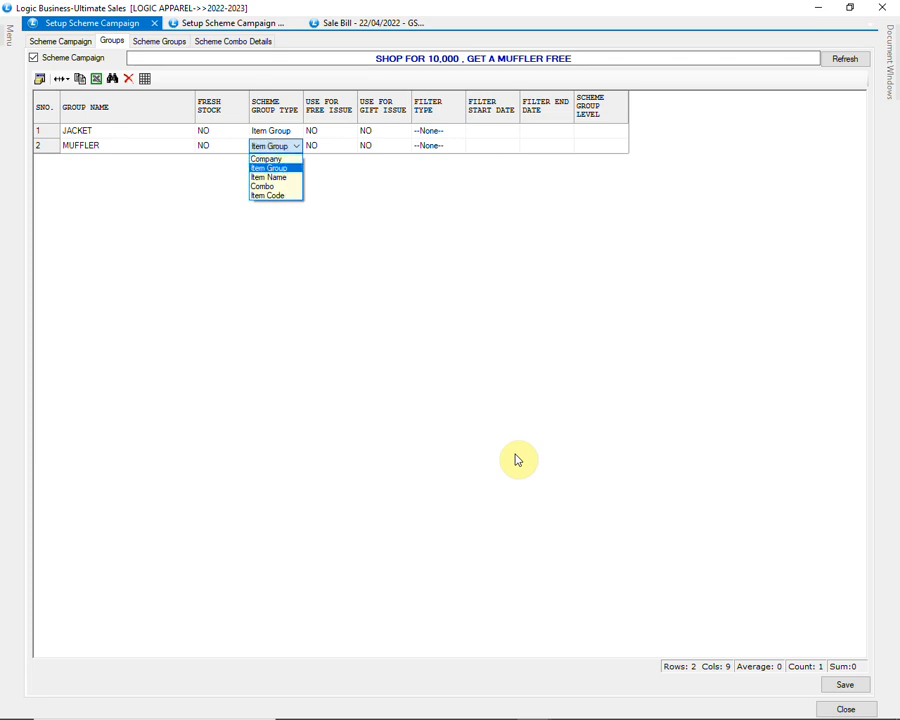
pyautogui.press('Tab')
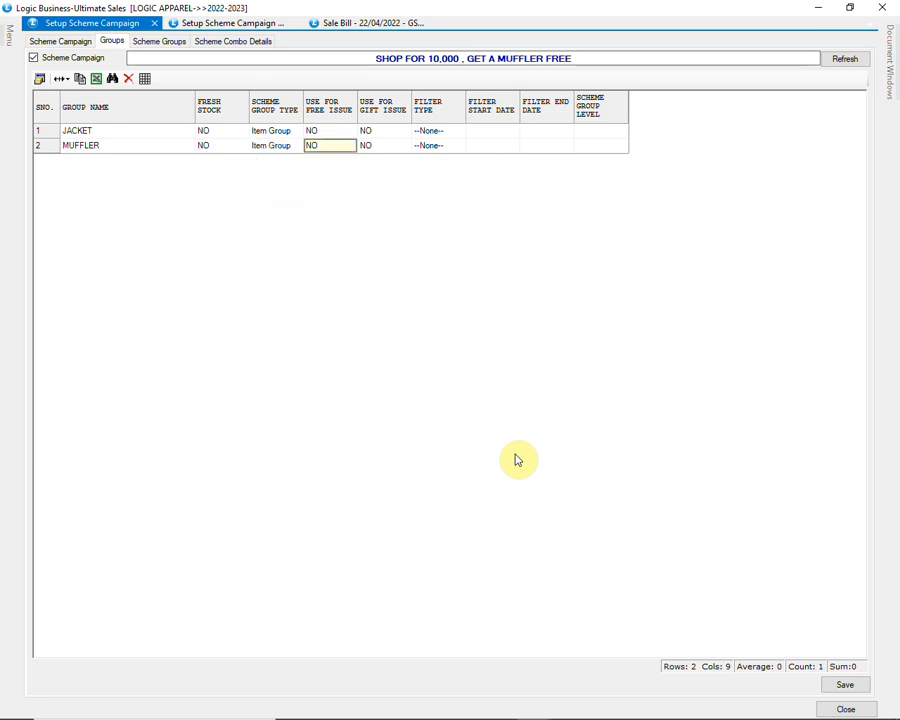
pyautogui.hotkey('alt', 'Down')
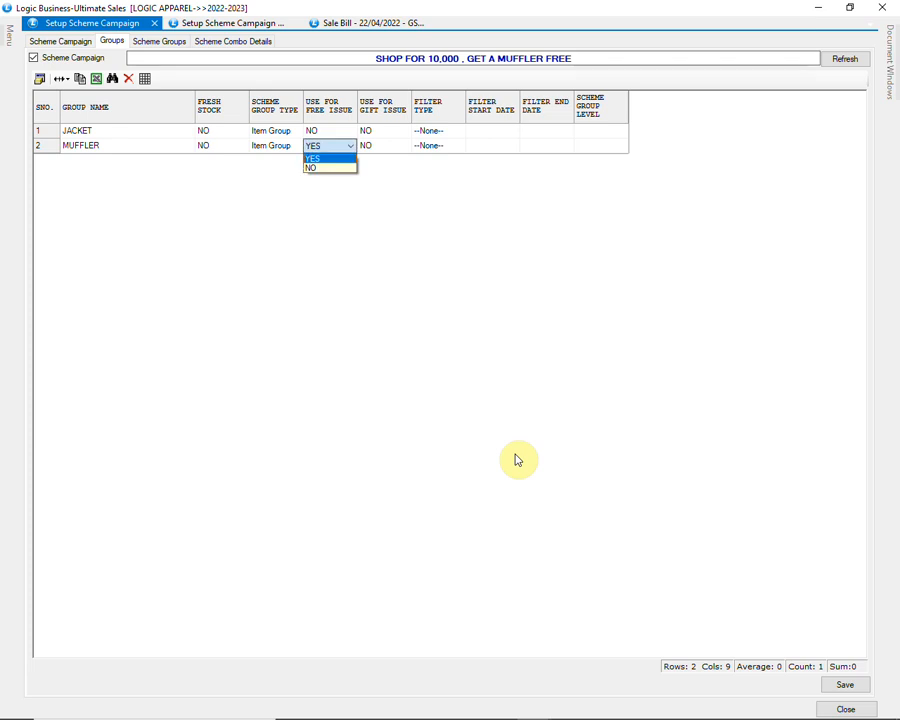
pyautogui.press('Tab')
pyautogui.press('Tab')
pyautogui.press('Tab')
pyautogui.press('Tab')
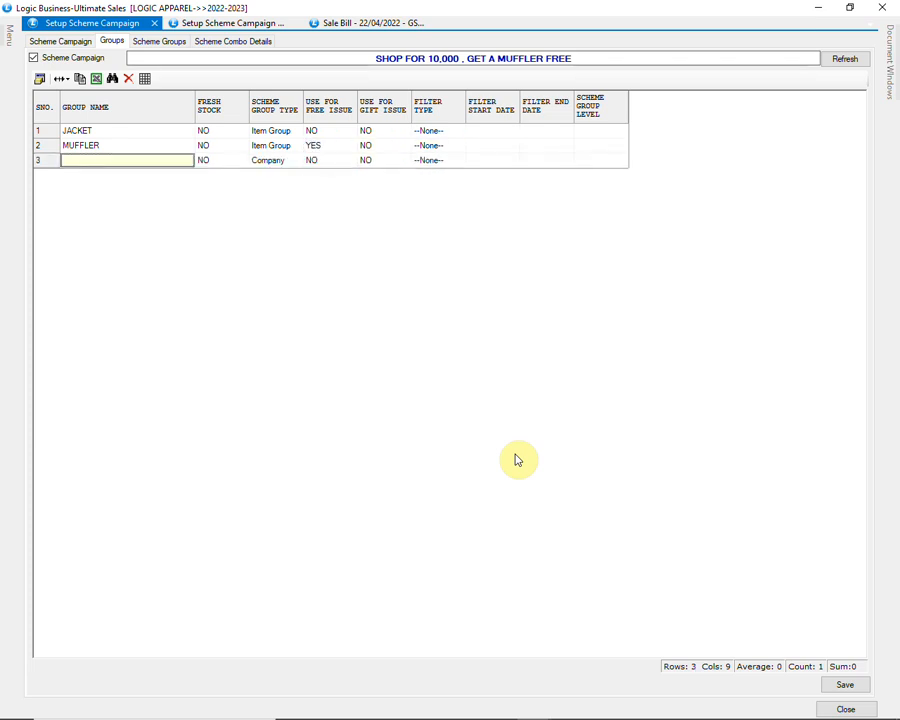
# Step: Check the MUFFLER group's free issue setting and save the campaign's groups
pyautogui.click(110, 147)
pyautogui.click(334, 146)
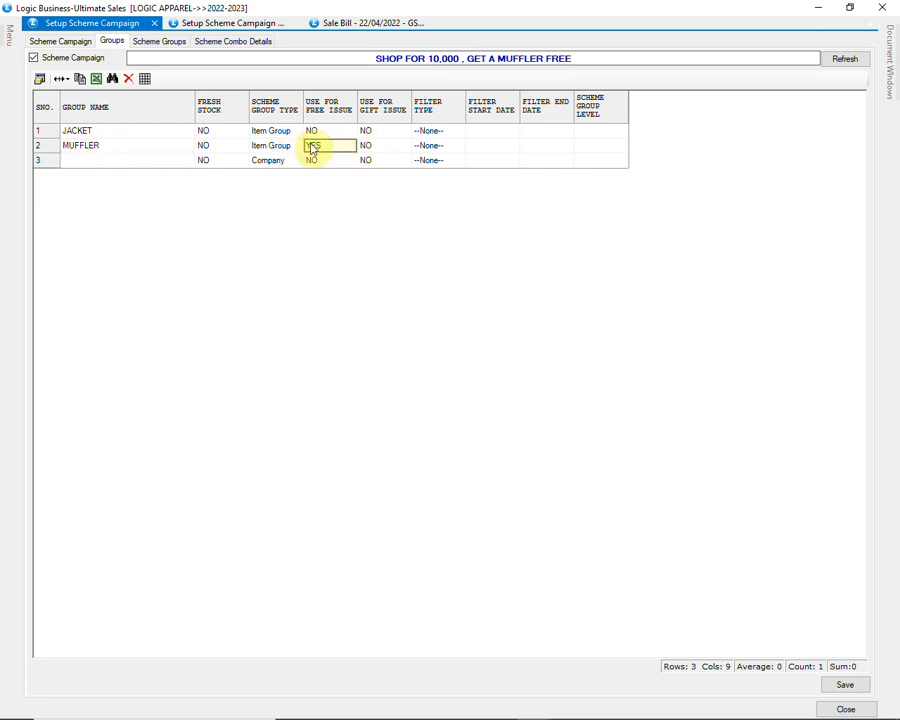
pyautogui.click(838, 685)
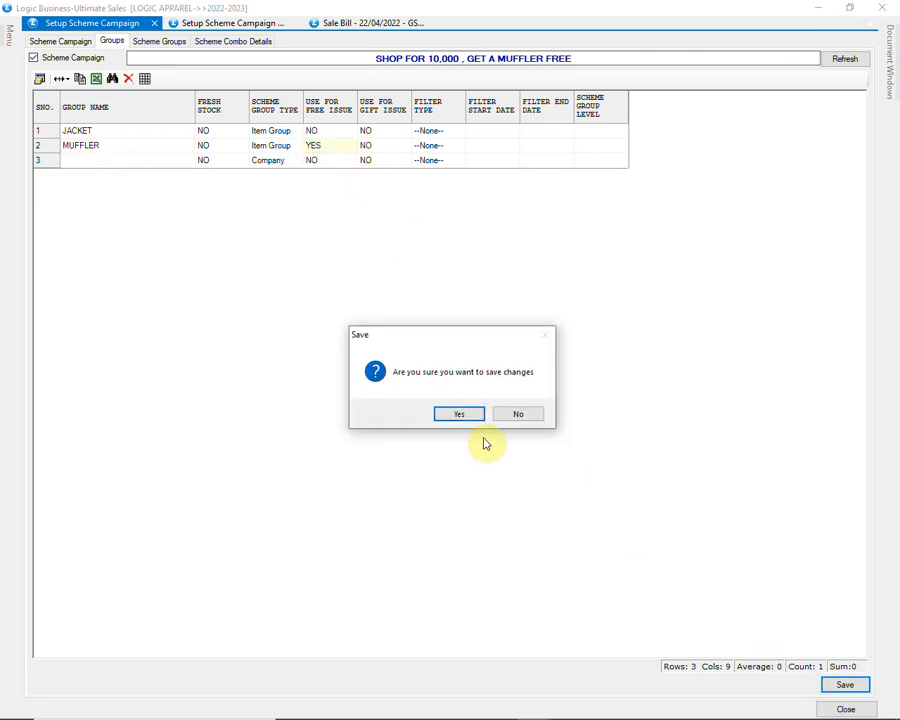
pyautogui.click(464, 414)
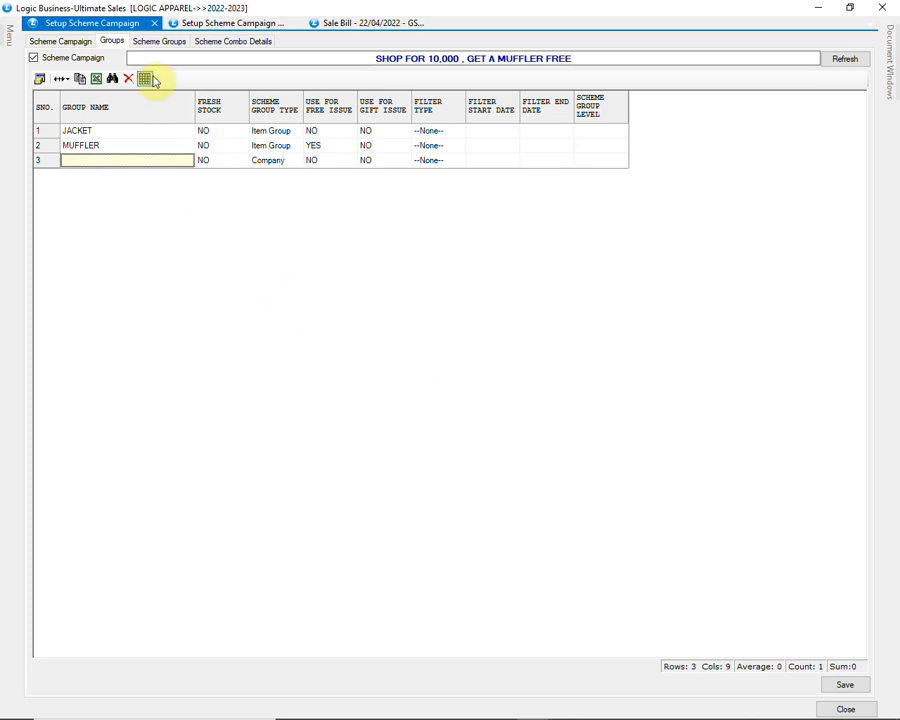
# Step: Allocate the JACKET item group to the JACKET scheme group and save the records
pyautogui.click(166, 46)
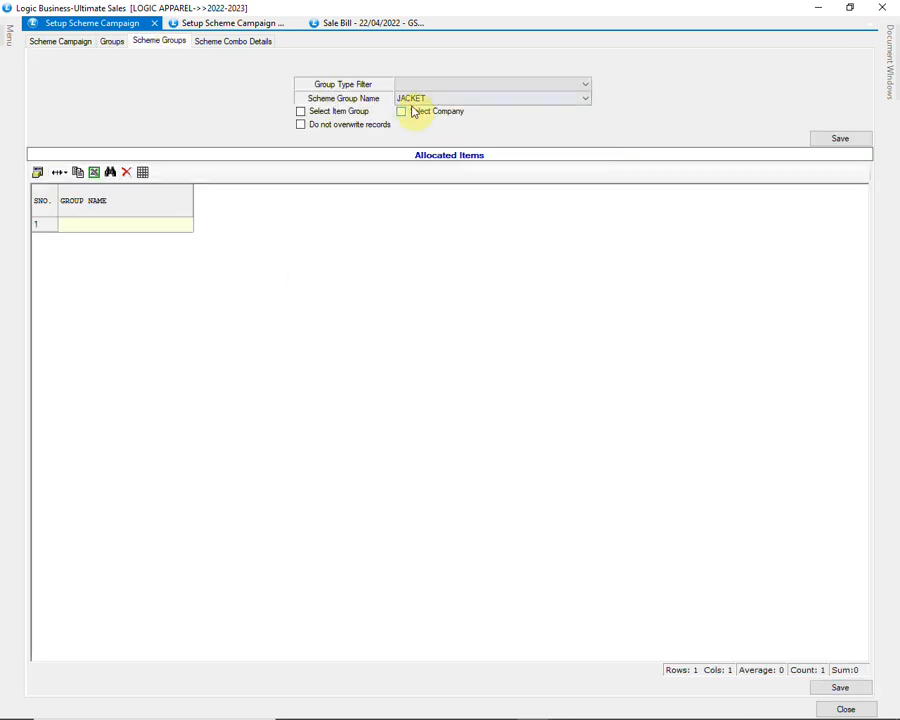
pyautogui.click(345, 117)
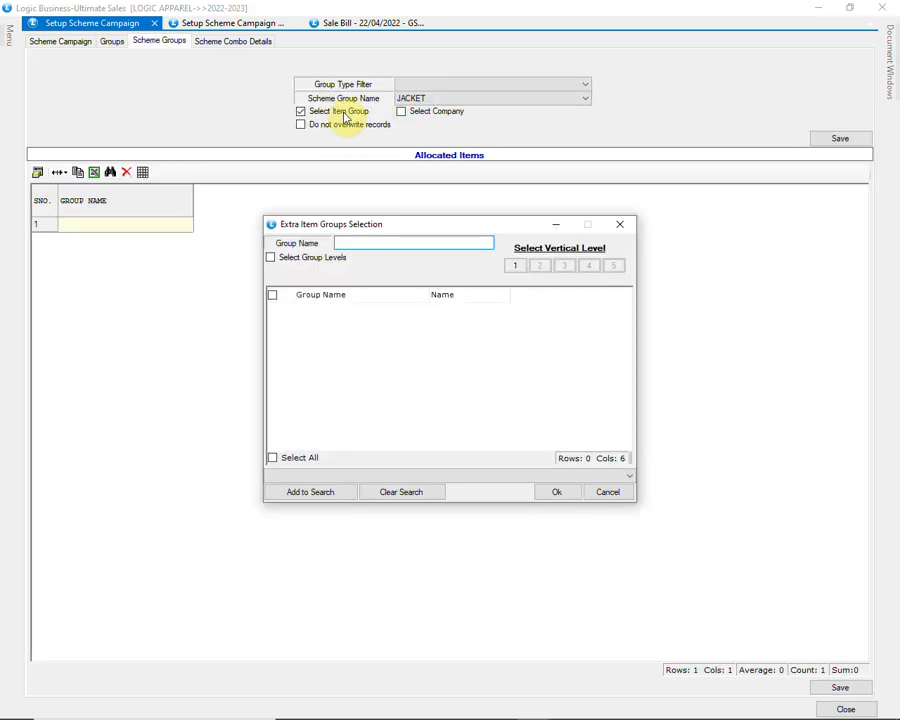
pyautogui.click(515, 265)
pyautogui.scroll(-4, 366, 377)
pyautogui.click(289, 422)
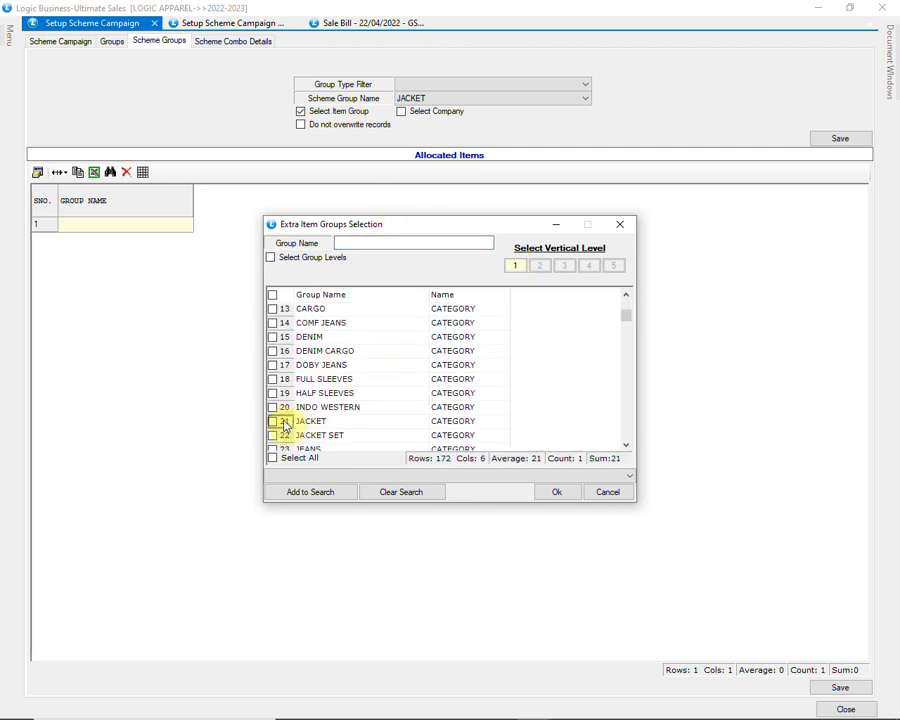
pyautogui.click(560, 492)
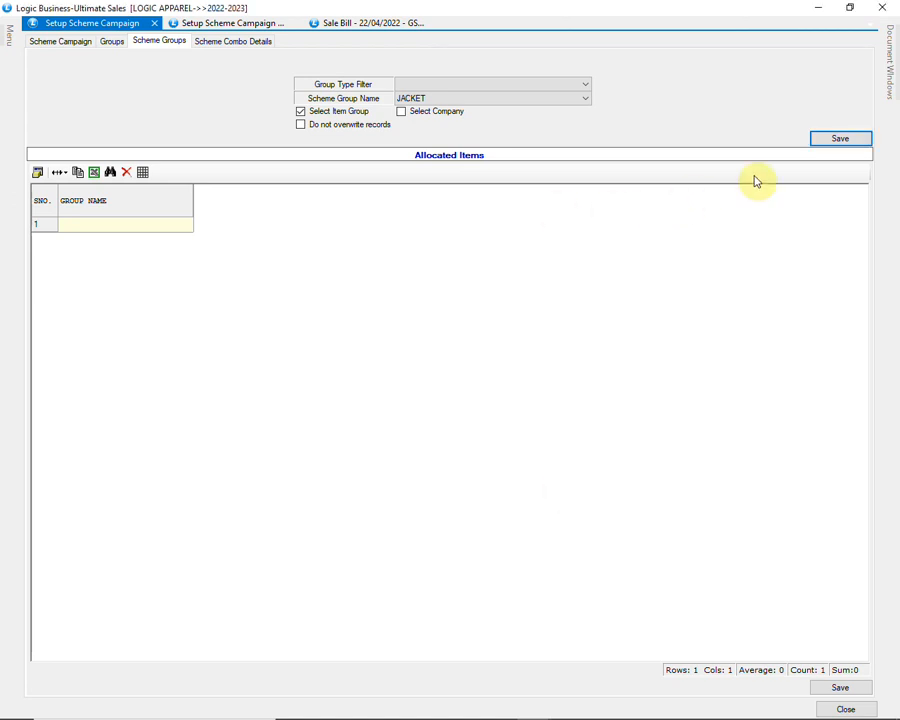
pyautogui.click(850, 141)
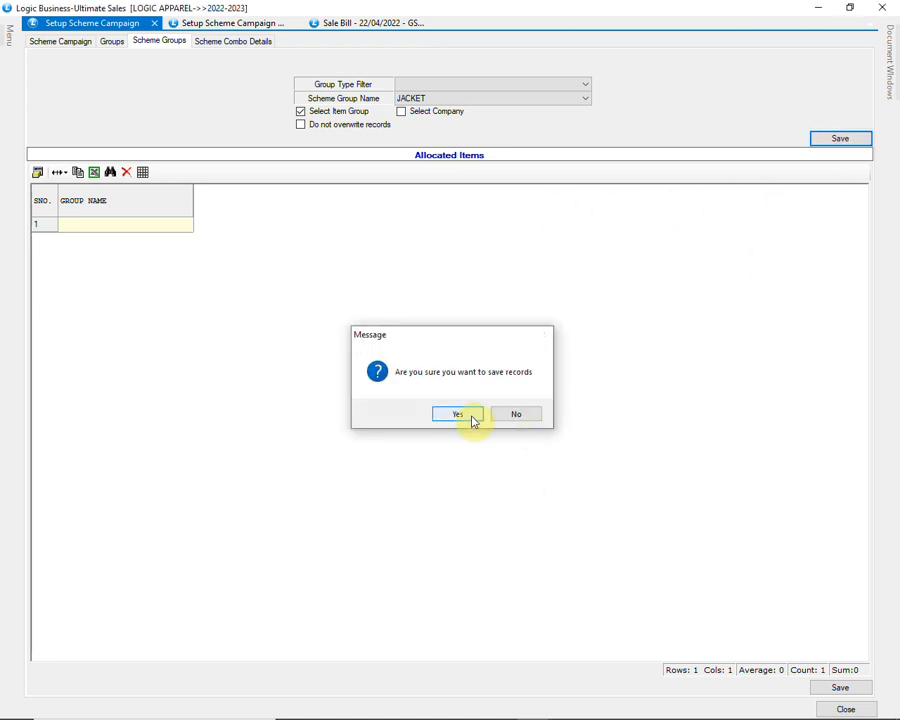
pyautogui.click(470, 416)
# Step: Allocate the MUFFLER item group to the MUFFLER scheme group and save the records
pyautogui.click(488, 99)
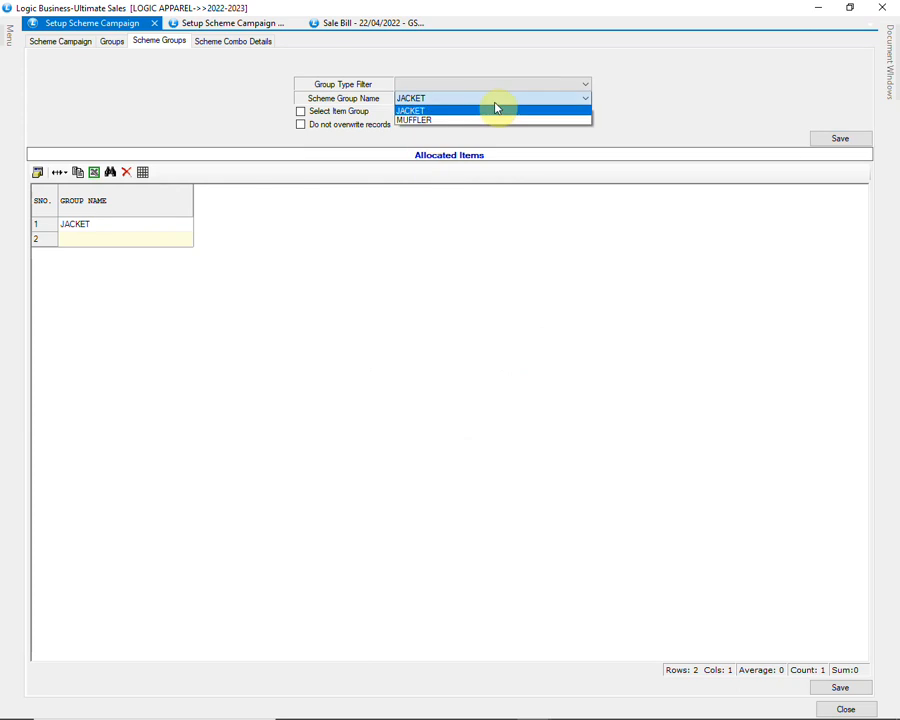
pyautogui.click(490, 120)
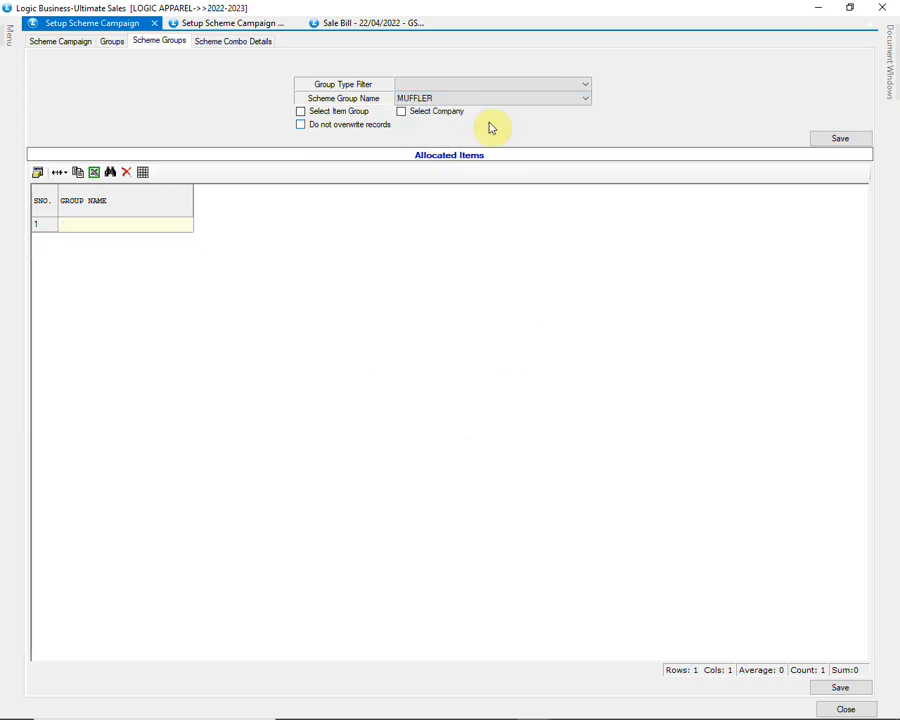
pyautogui.click(314, 117)
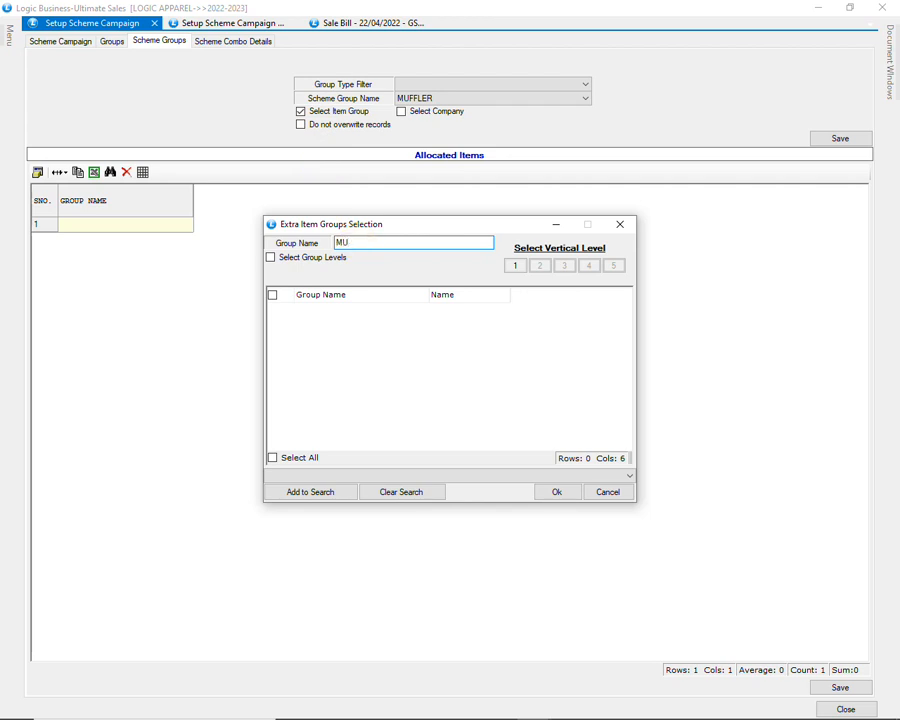
pyautogui.write('MUFF')
pyautogui.click(513, 266)
pyautogui.click(273, 309)
pyautogui.click(547, 491)
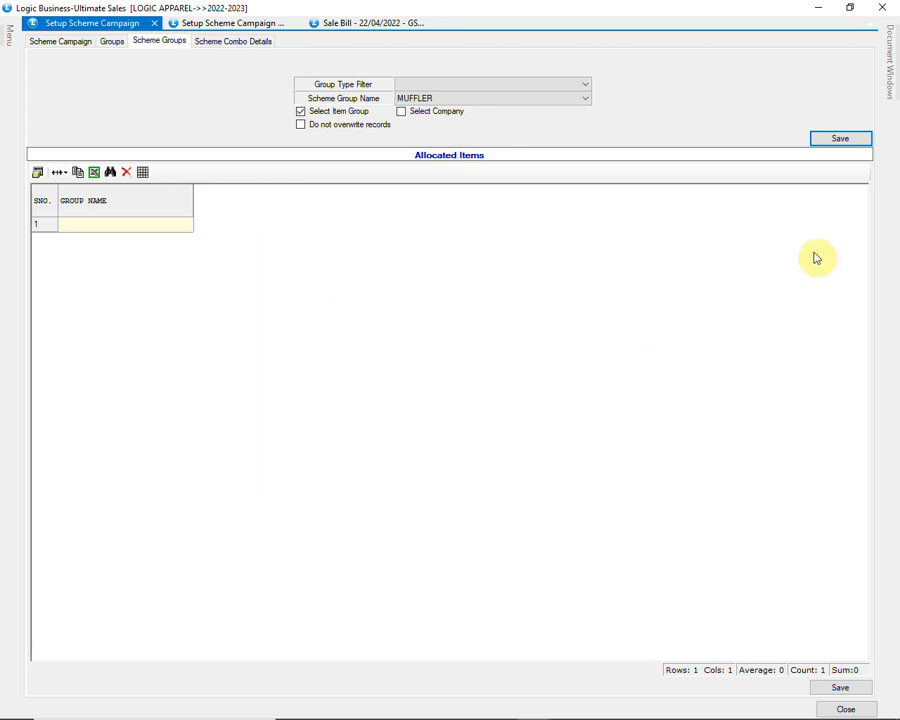
pyautogui.click(826, 145)
pyautogui.click(459, 414)
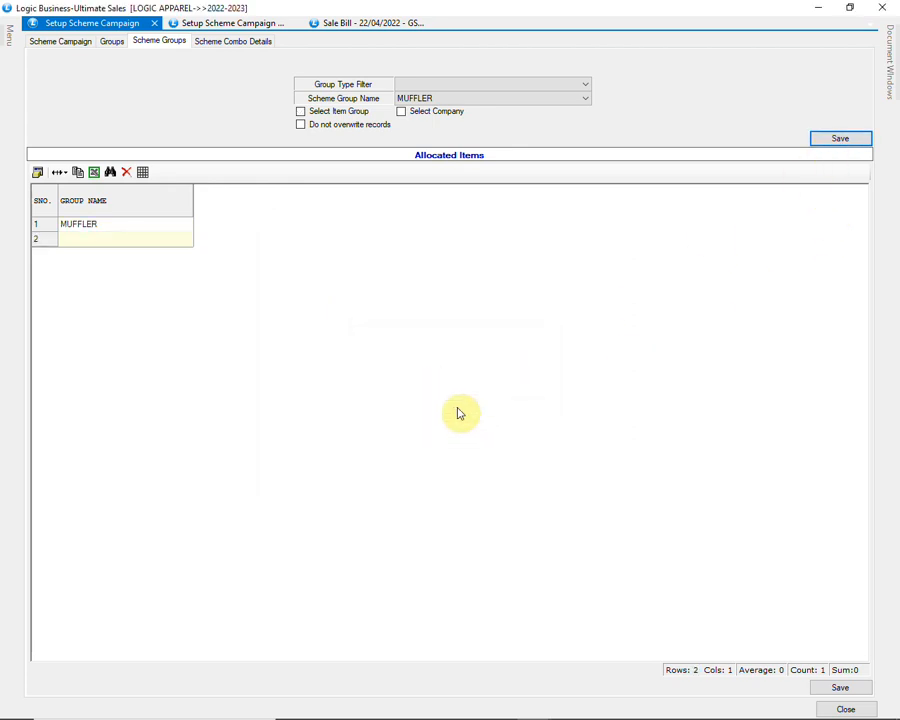
# Step: Load the SHOP FOR 10,000 , GET A MUFFLER FREE campaign in the slab details setup
pyautogui.click(224, 27)
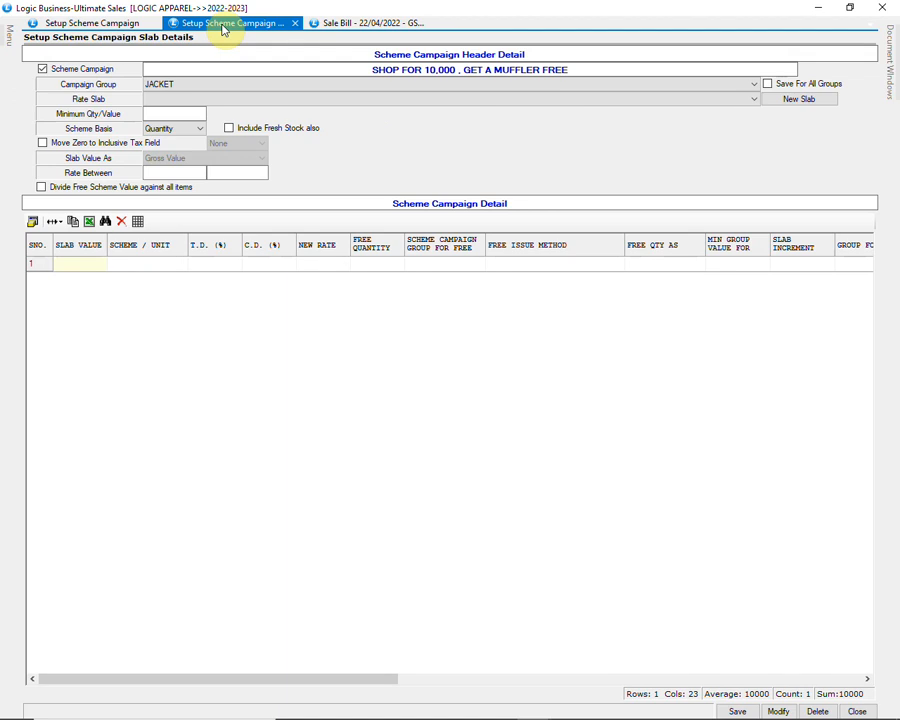
pyautogui.click(84, 70)
pyautogui.click(83, 73)
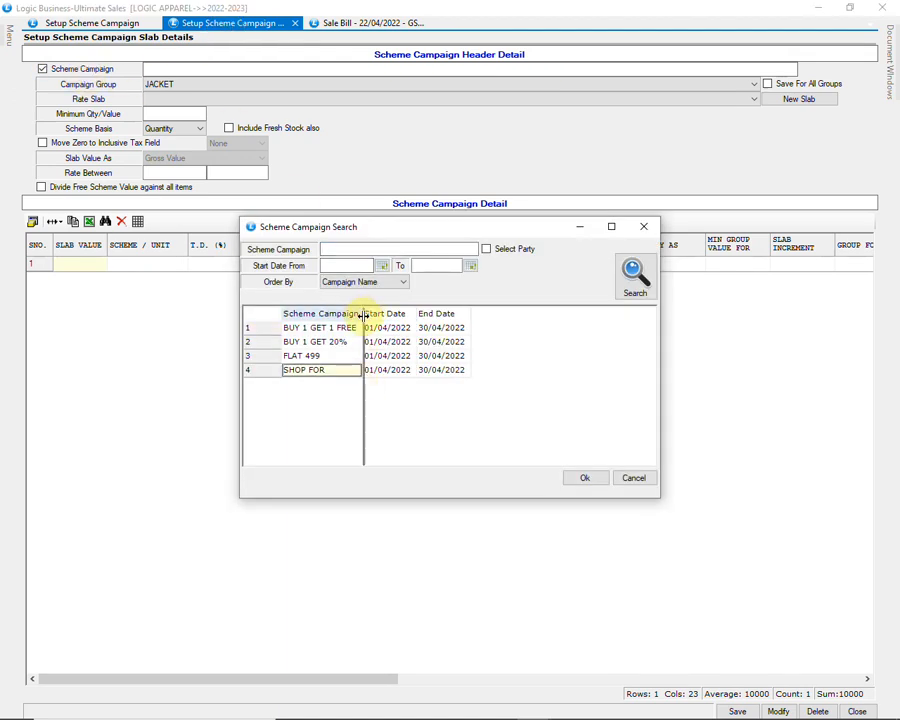
pyautogui.moveTo(362, 313); pyautogui.dragTo(474, 313)
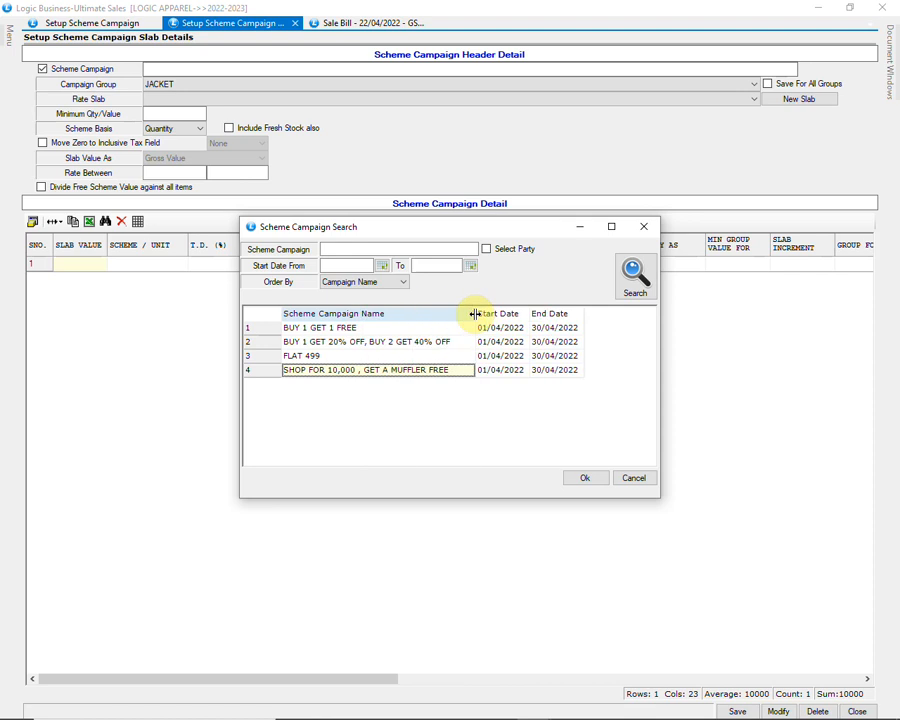
pyautogui.click(585, 480)
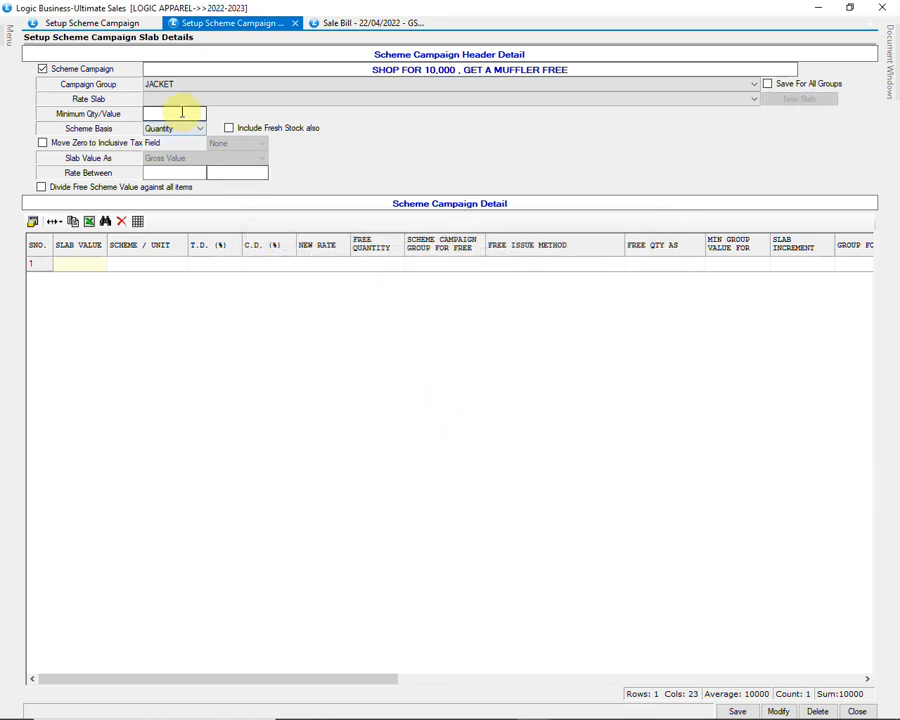
# Step: For the JACKET campaign group, set scheme basis Value, minimum qty/value 10000 and slab value as Gross Value
pyautogui.click(173, 151)
pyautogui.click(172, 114)
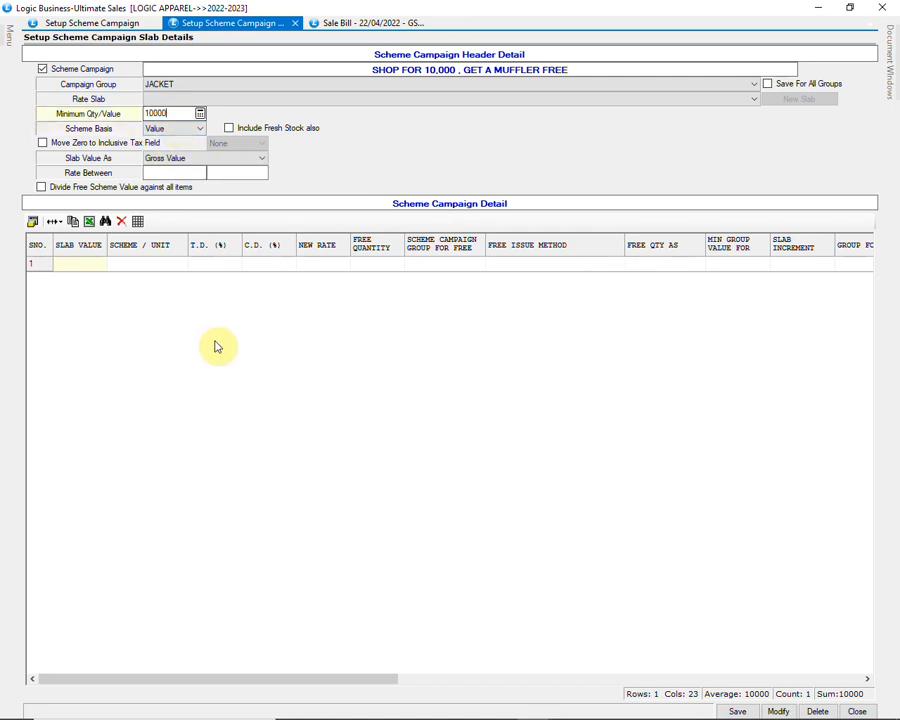
pyautogui.press('Tab')
pyautogui.press('Tab')
pyautogui.press('Tab')
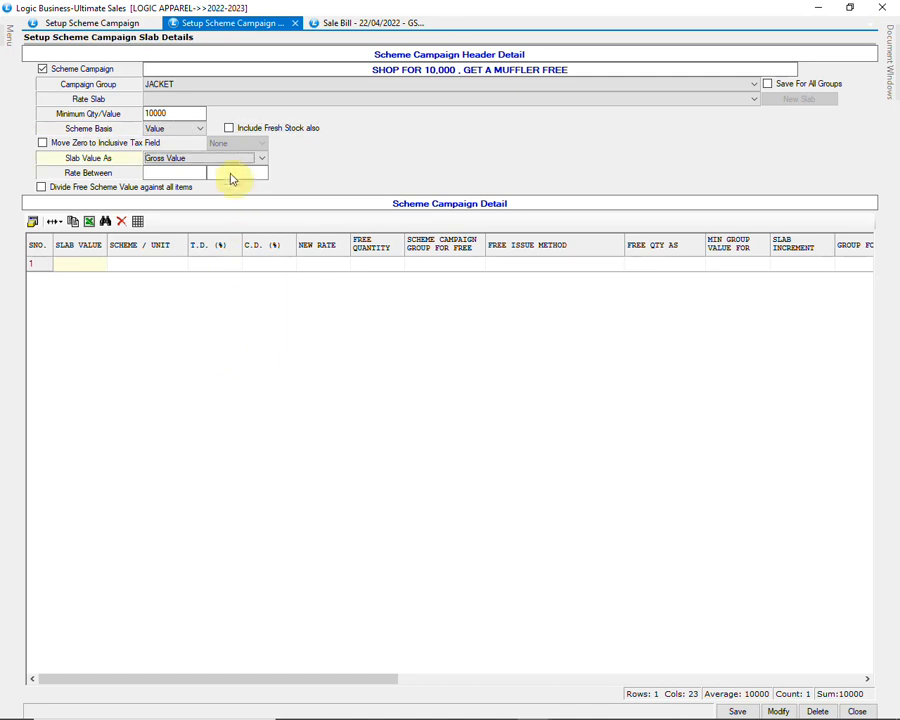
pyautogui.click(237, 165)
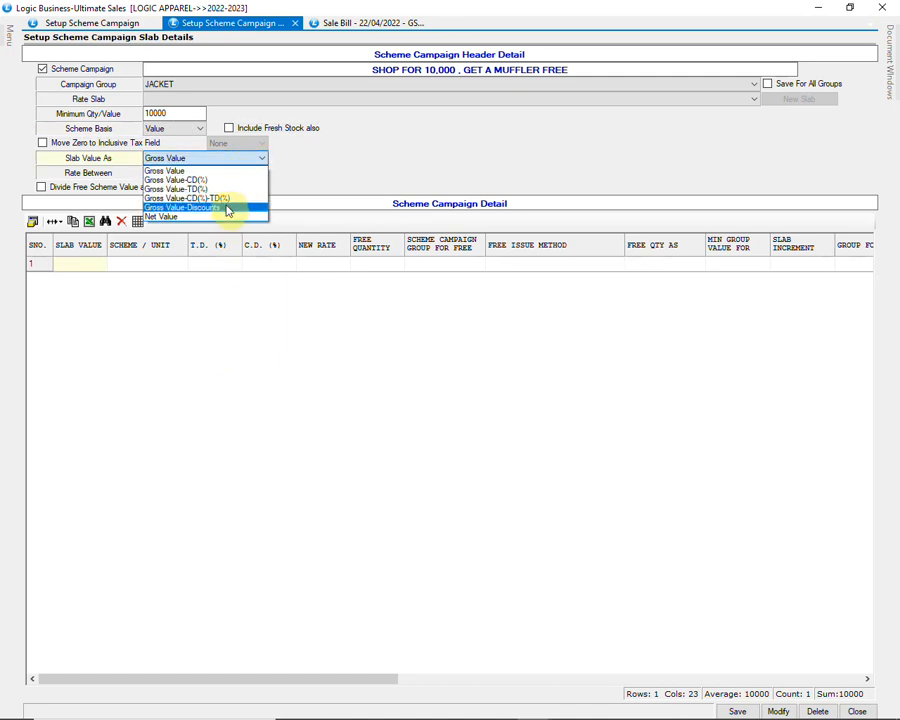
pyautogui.click(238, 170)
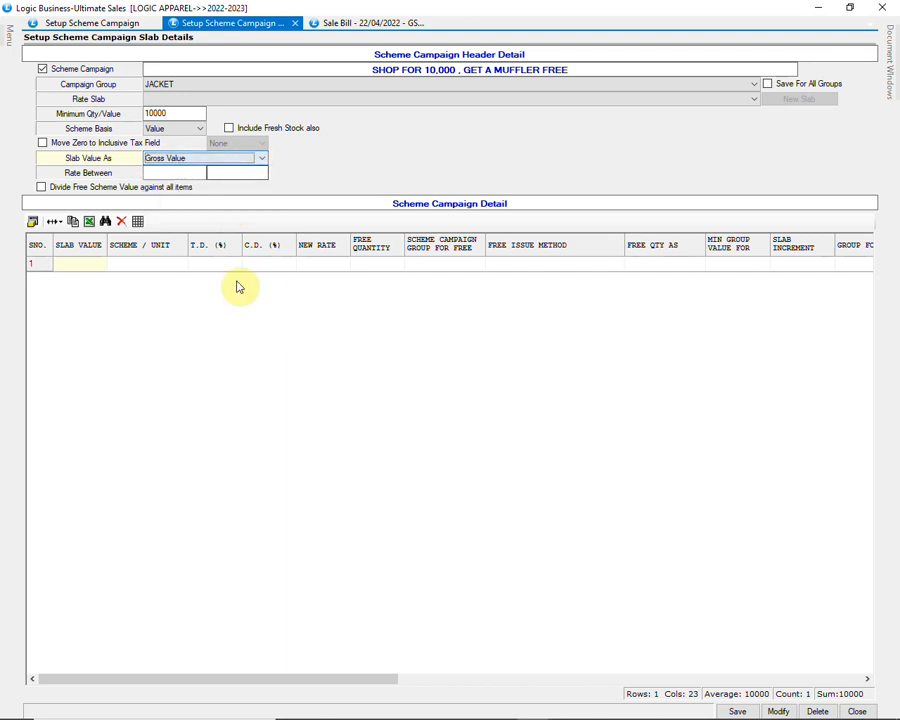
# Step: Enter a slab with value 10000, free quantity 1 and MUFFLER as the scheme campaign group for free
pyautogui.press('Return')
pyautogui.press('Return')
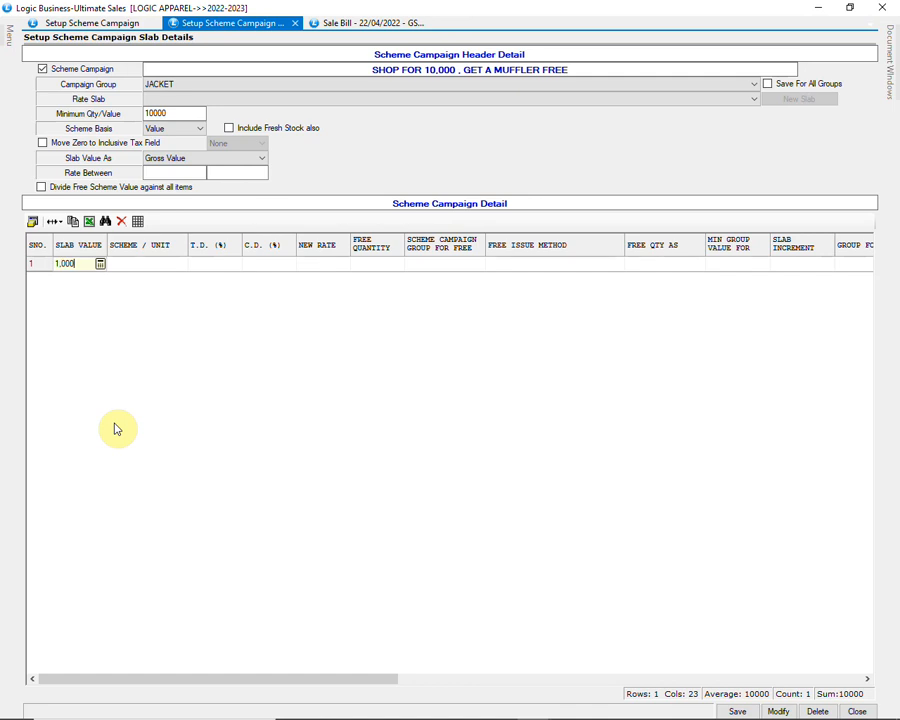
pyautogui.press('Return')
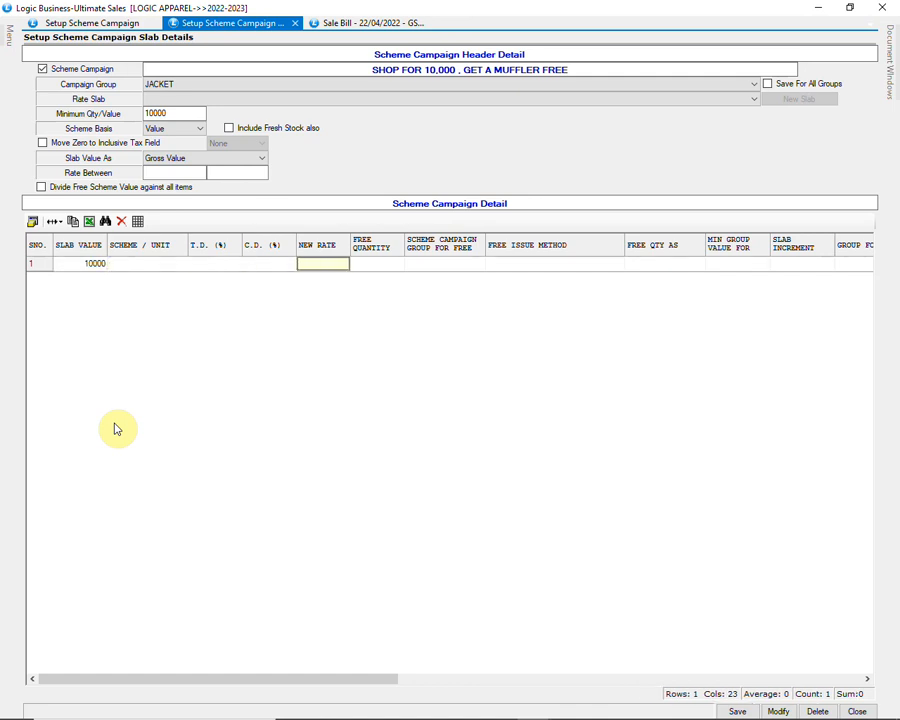
pyautogui.press('Return')
pyautogui.press('Down')
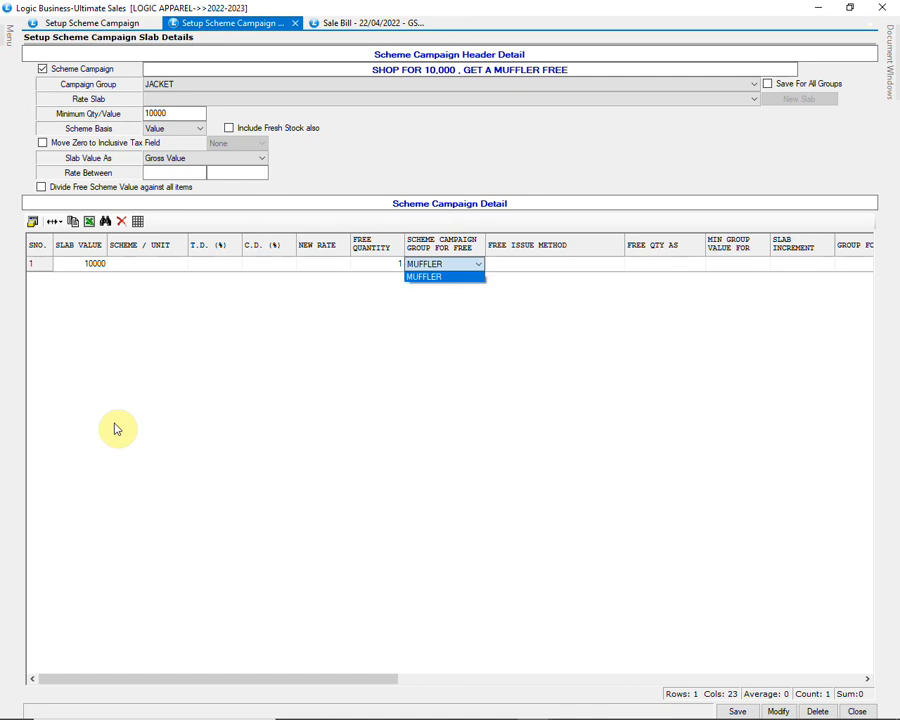
pyautogui.press('Return')
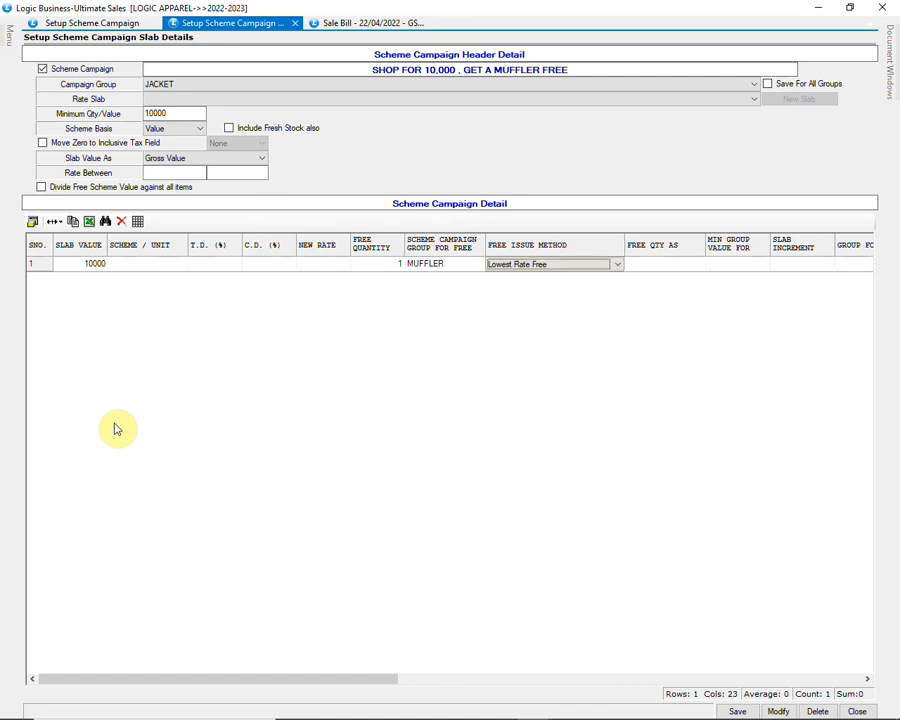
# Step: Complete the slab row with free issue method Lowest Rate Free, free qty as Quantity and the remaining columns at their defaults
pyautogui.press('Down')
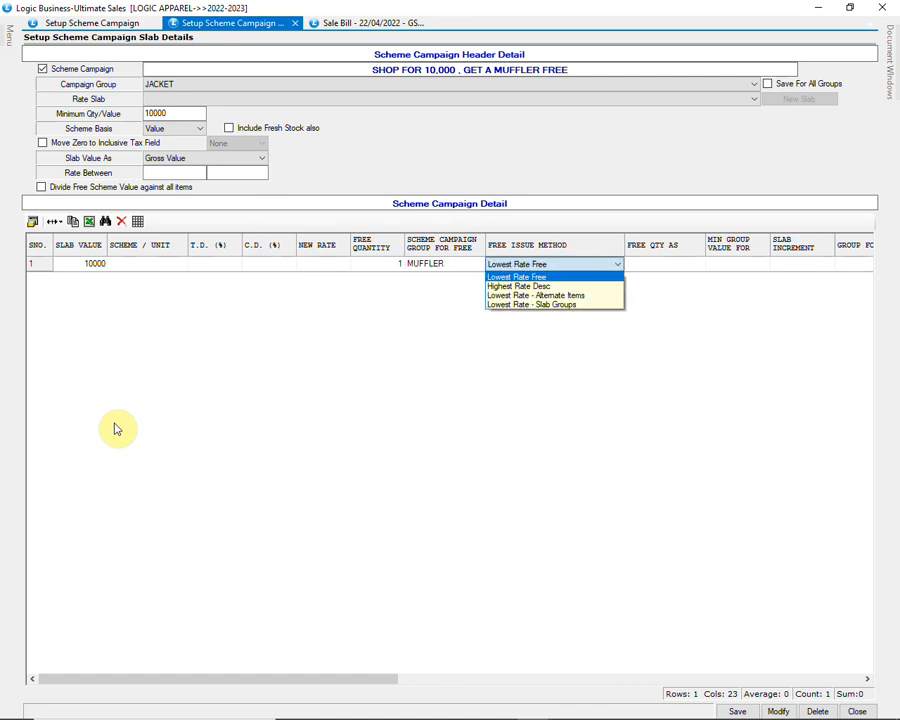
pyautogui.press('Return')
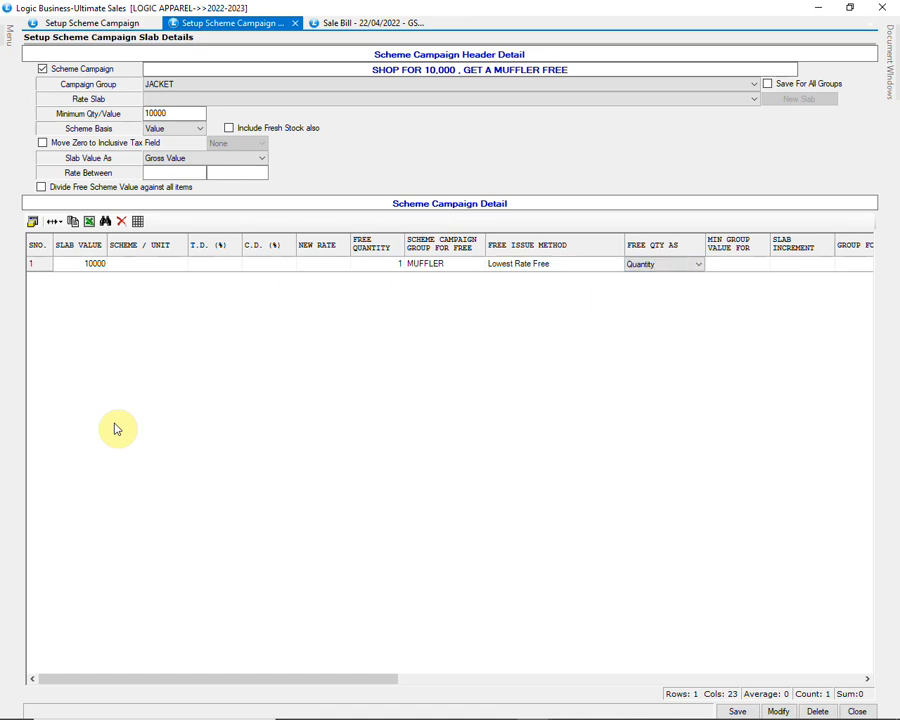
pyautogui.press('Down')
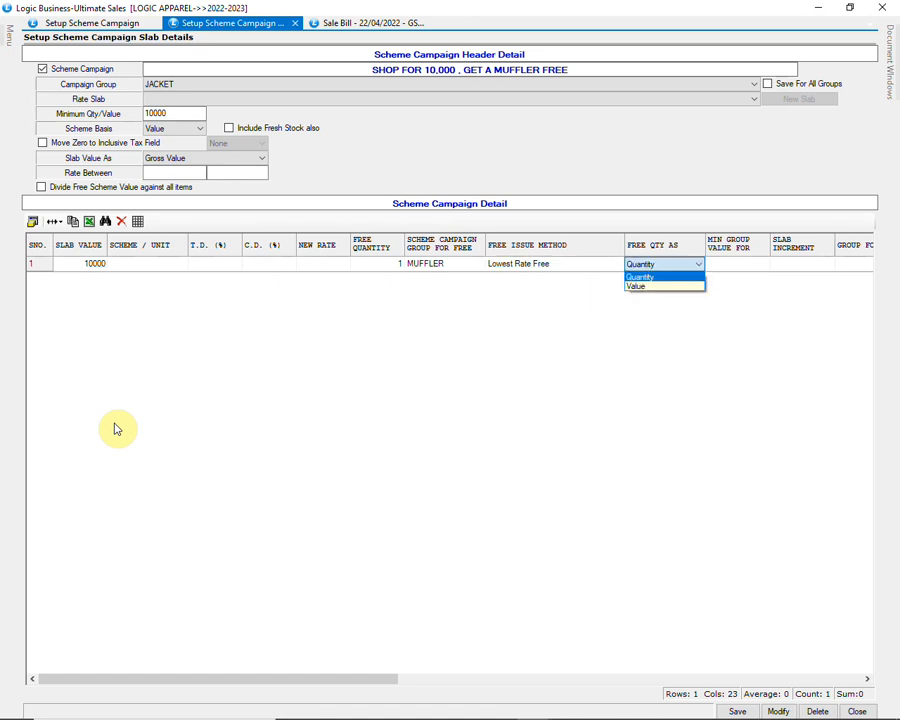
pyautogui.press('Return')
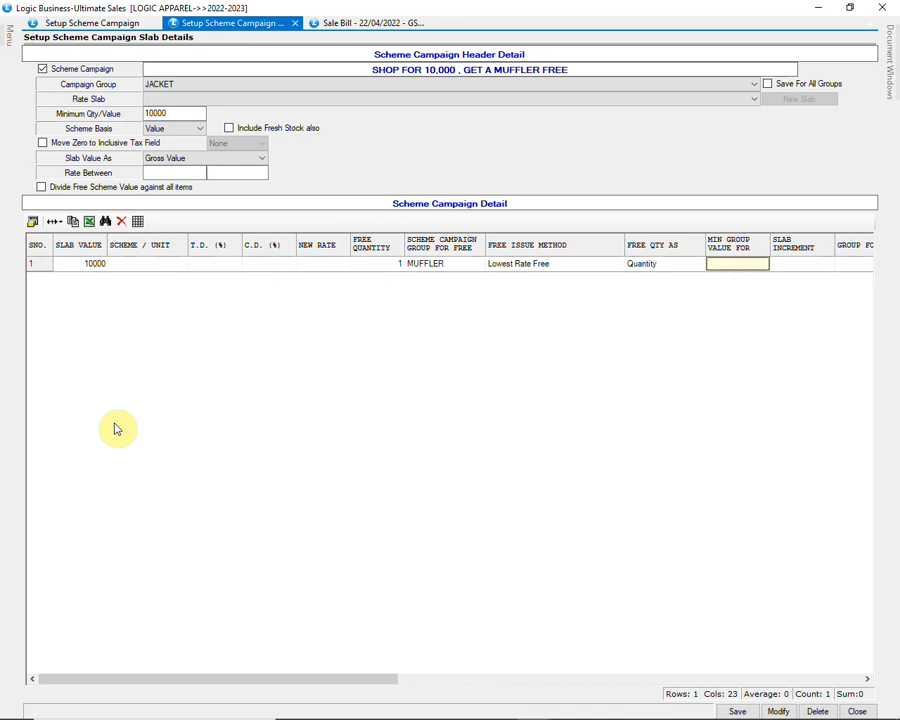
pyautogui.press('Return')
pyautogui.press('Return')
pyautogui.press('Return')
pyautogui.press('Return')
pyautogui.press('Return')
pyautogui.press('Return')
pyautogui.press('Return')
pyautogui.press('Return')
pyautogui.press('Return')
pyautogui.press('Return')
pyautogui.press('Return')
pyautogui.press('Return')
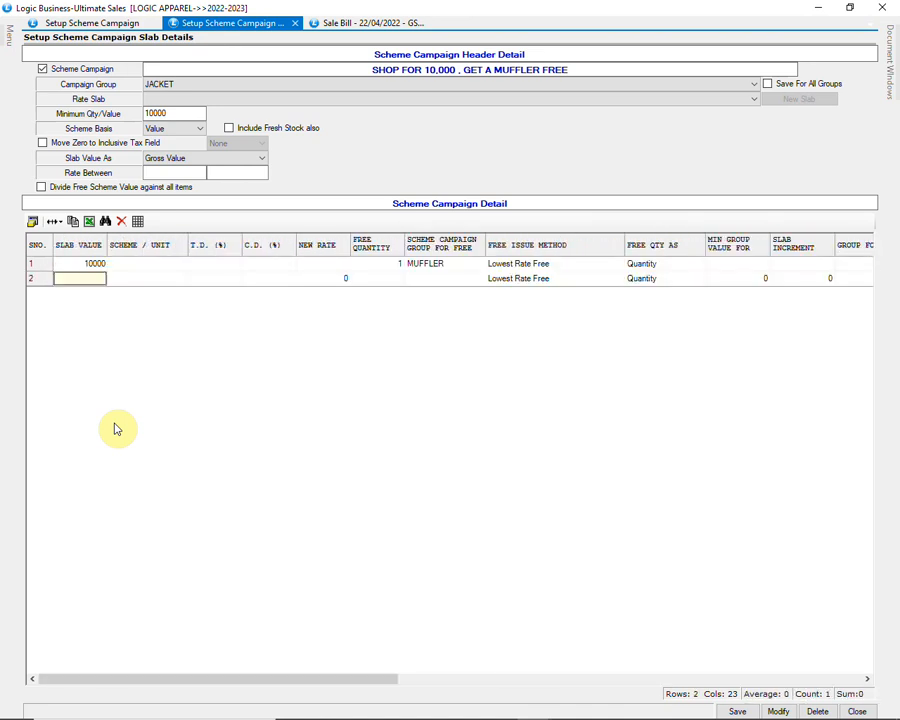
# Step: Save the slab details of the SHOP FOR 10,000 , GET A MUFFLER FREE campaign for the JACKET group
pyautogui.click(735, 710)
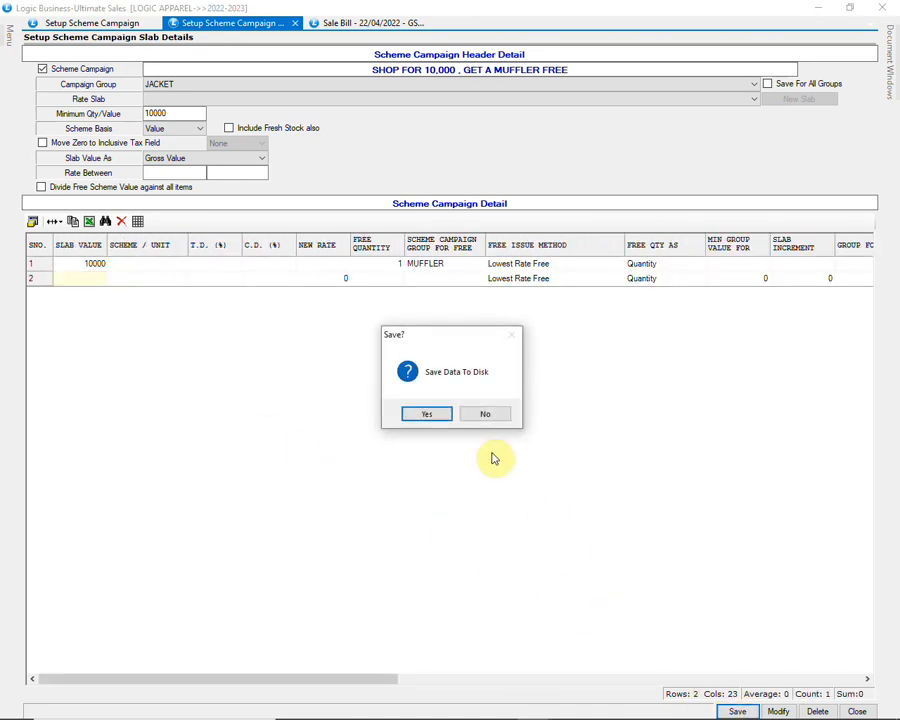
pyautogui.click(446, 417)
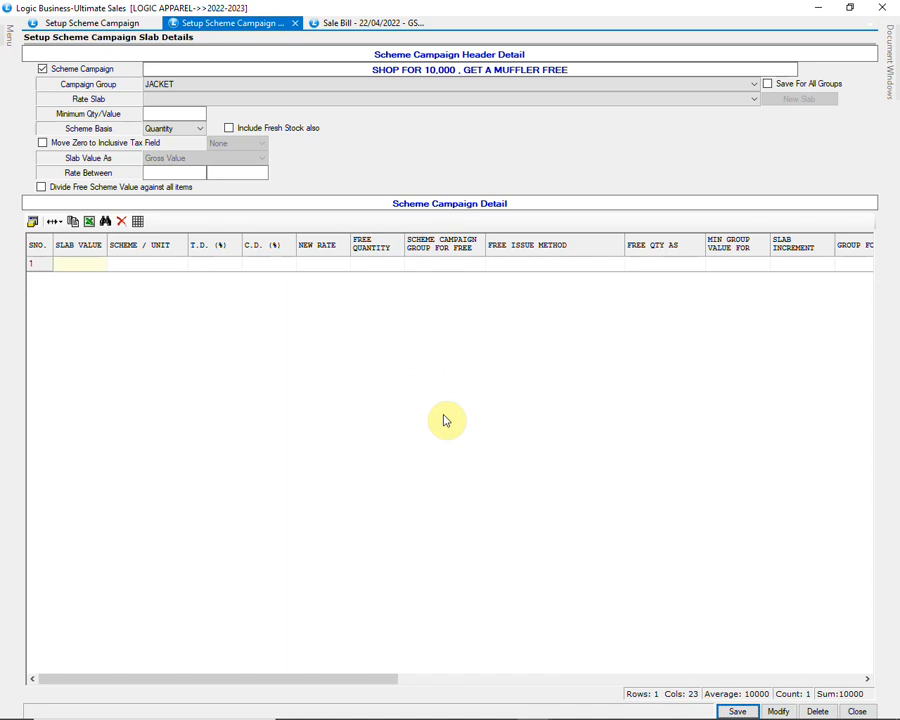
# Step: Return to the sale bill and accept its cash header with CASH IN HAND, CGST/SGST (INCL) and agent NIL to reach item entry
pyautogui.click(370, 24)
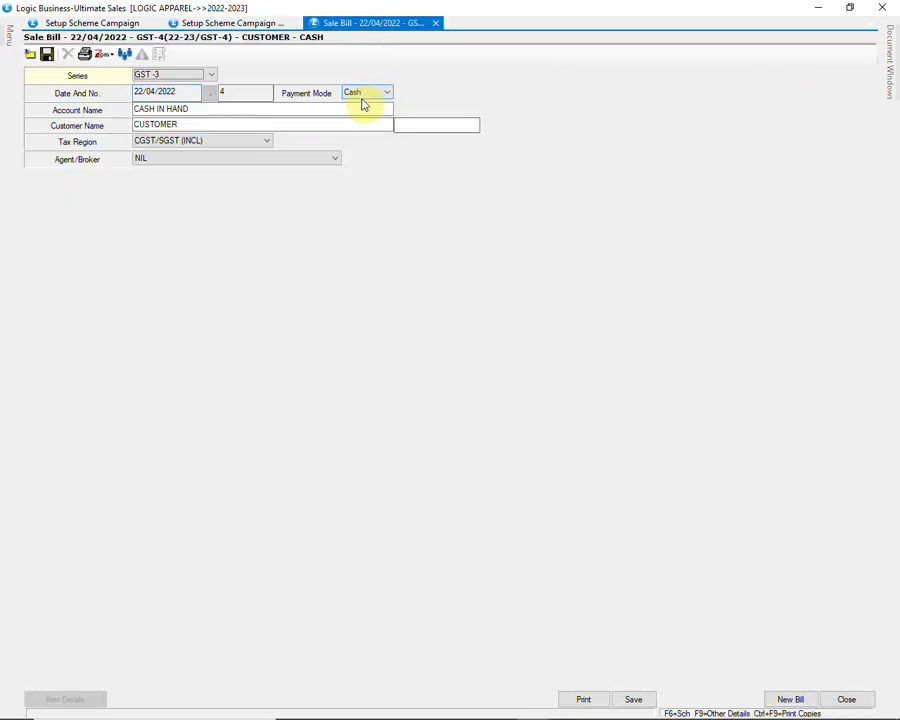
pyautogui.click(359, 110)
pyautogui.press('Return')
pyautogui.press('Return')
pyautogui.press('Return')
pyautogui.press('Return')
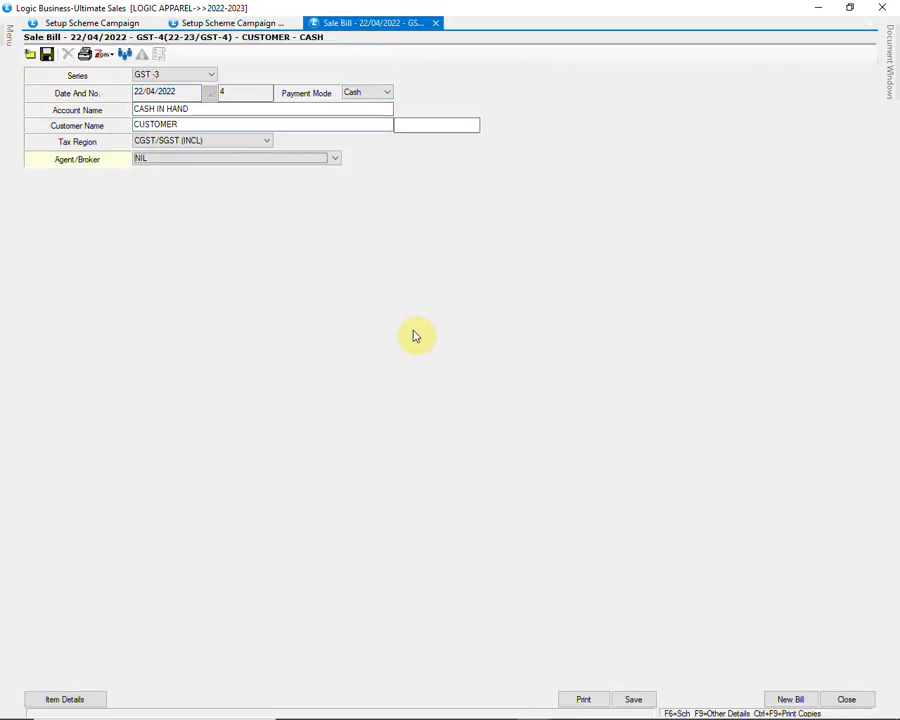
# Step: Find the jacket 11 BLUE, check its item group and add it to the bill in size 36, lot OP-33, quantity 1
pyautogui.write('11 B')
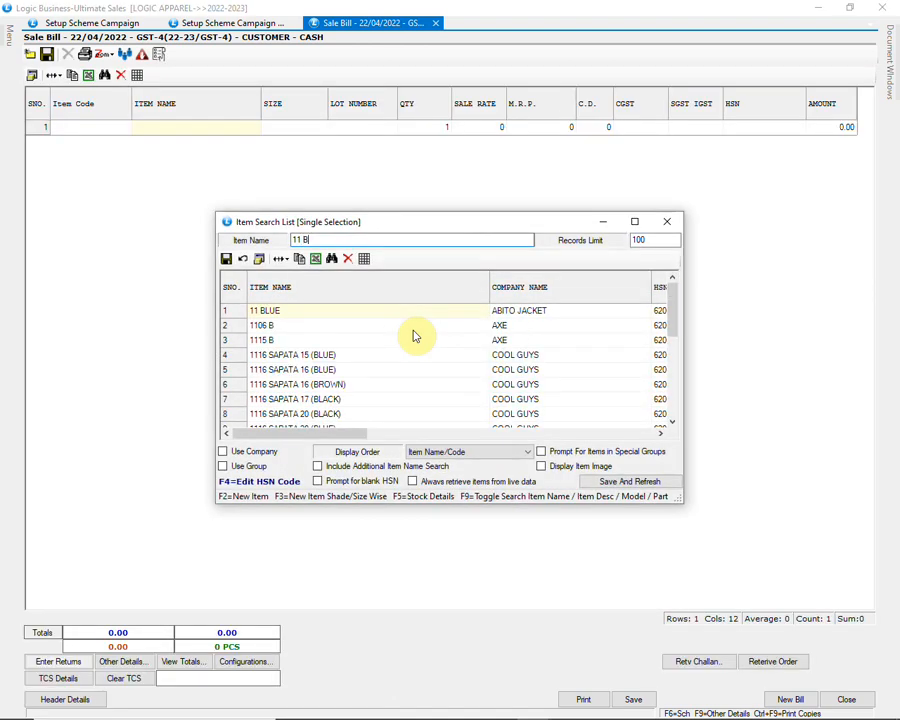
pyautogui.press('Down')
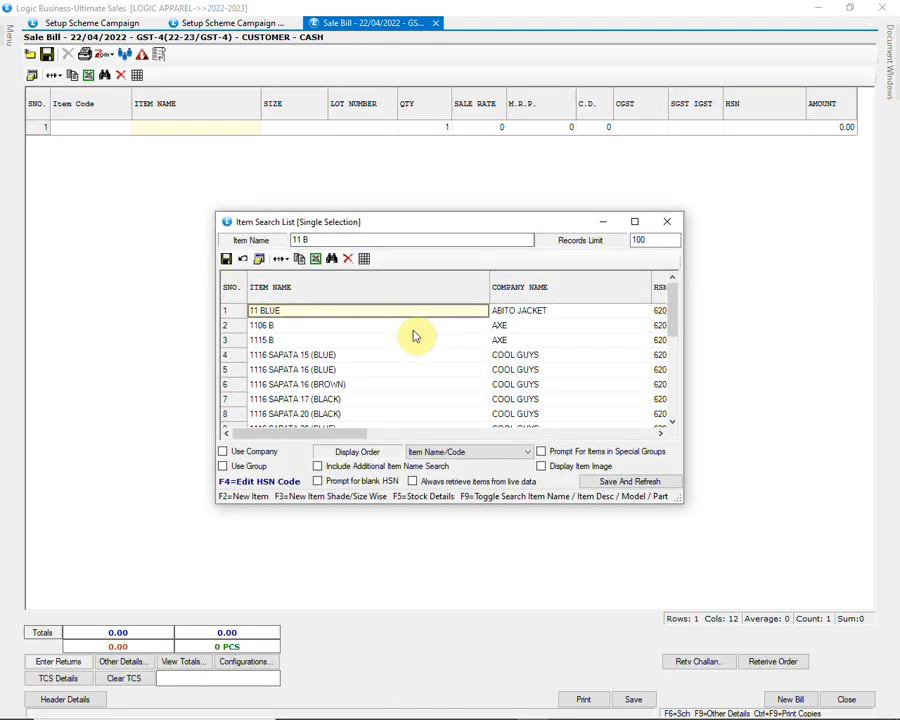
pyautogui.moveTo(364, 434); pyautogui.dragTo(435, 434)
pyautogui.click(515, 313)
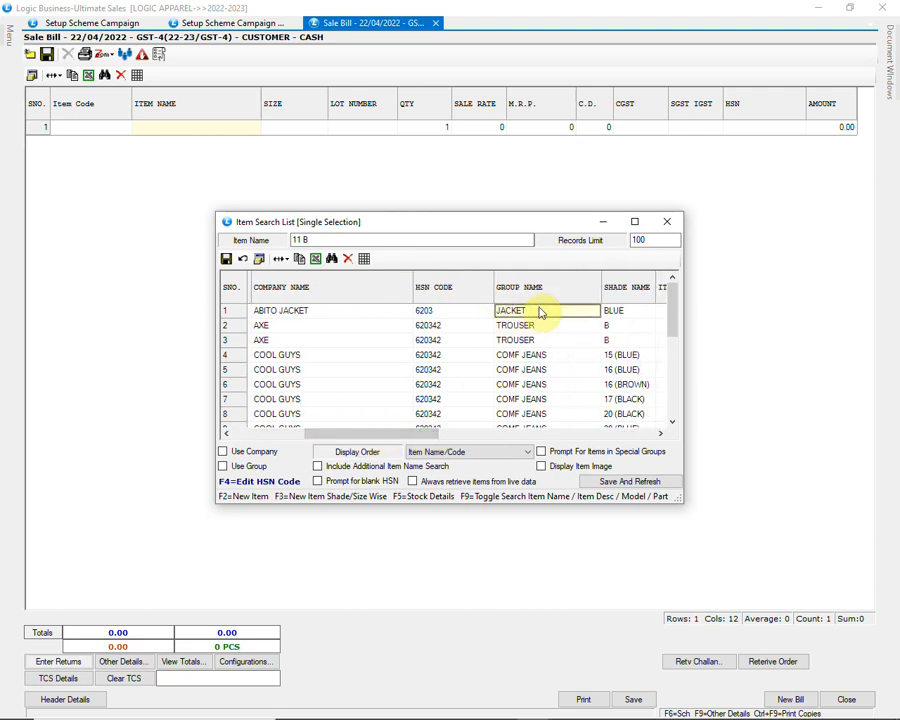
pyautogui.moveTo(396, 434); pyautogui.dragTo(338, 434)
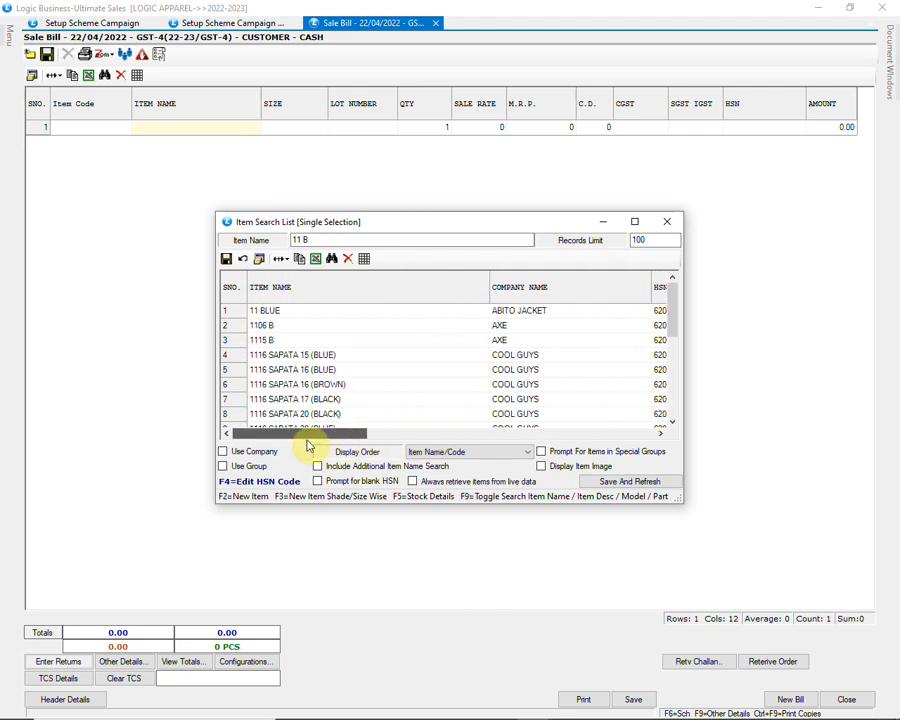
pyautogui.press('Return')
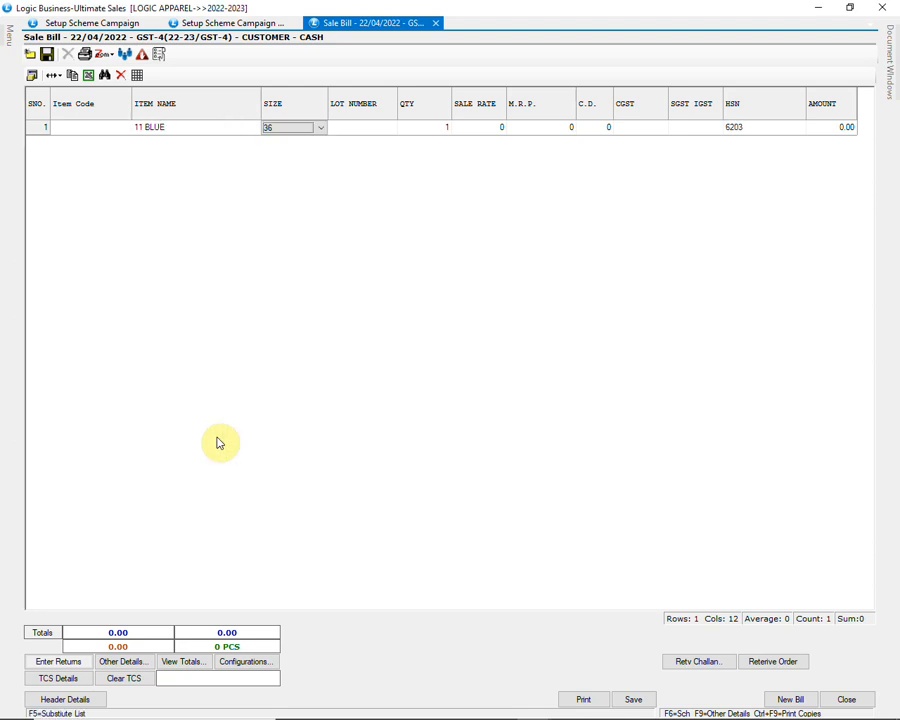
pyautogui.press('Return')
pyautogui.press('Return')
pyautogui.press('Return')
pyautogui.press('Return')
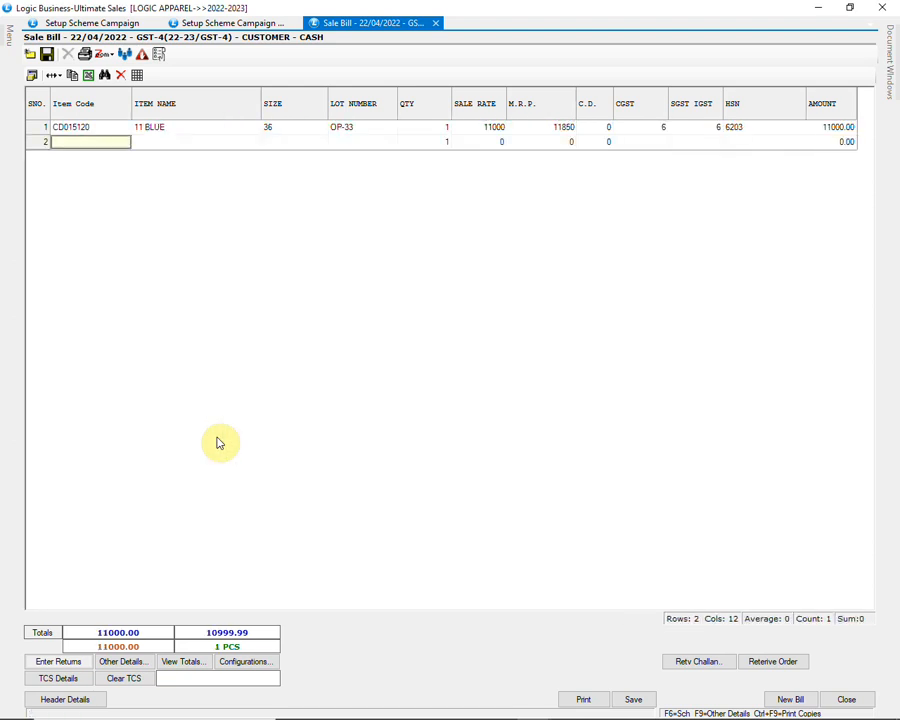
# Step: Find the muffler FF688, check its item group and add it as the second bill row with quantity 1
pyautogui.write('FF')
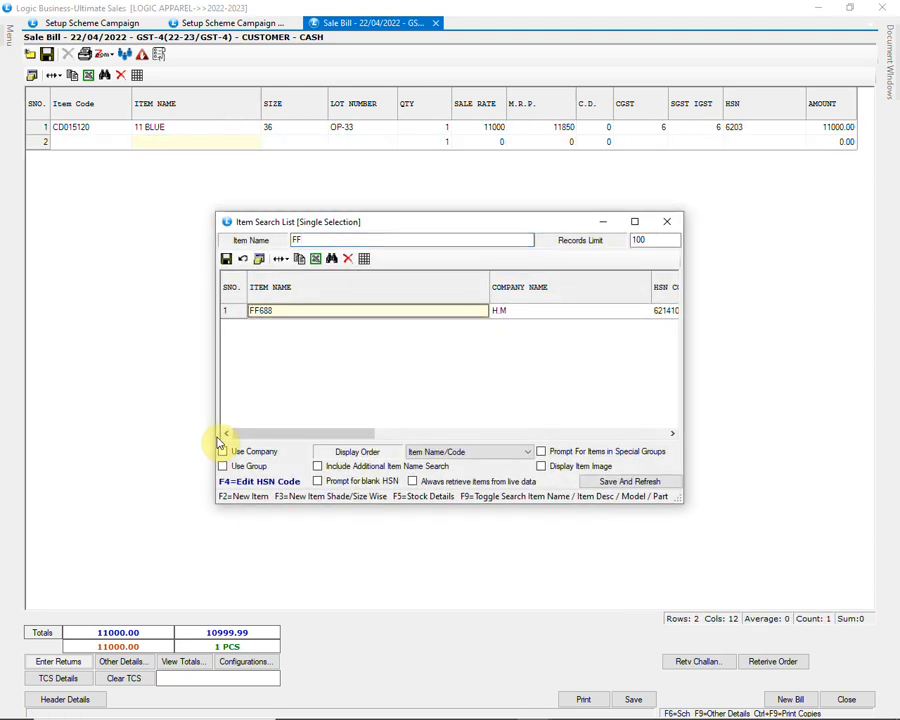
pyautogui.moveTo(294, 433); pyautogui.dragTo(362, 432)
pyautogui.click(530, 312)
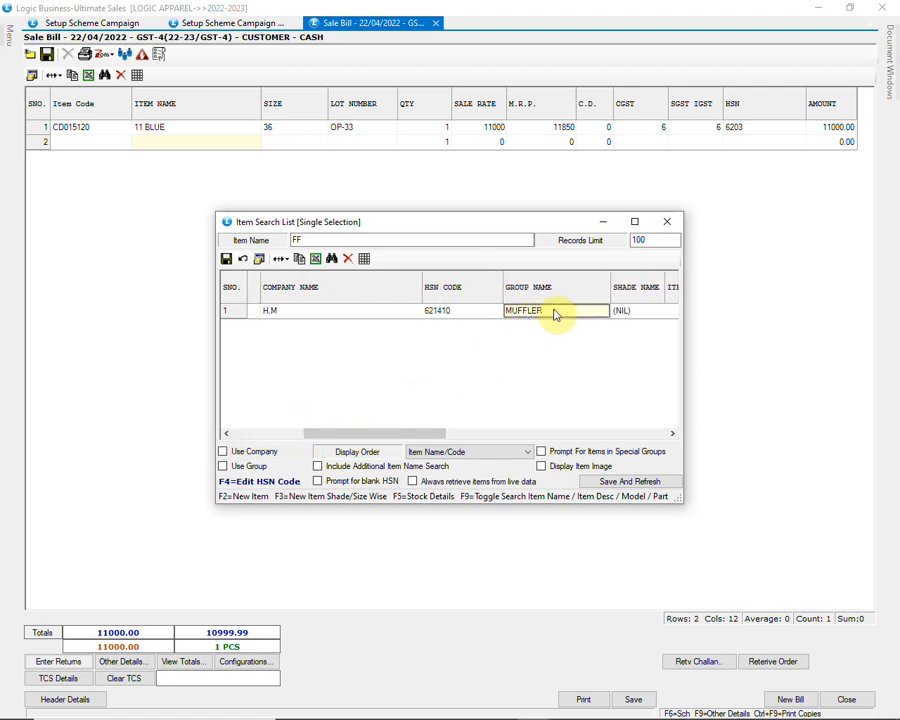
pyautogui.moveTo(397, 438); pyautogui.dragTo(335, 434)
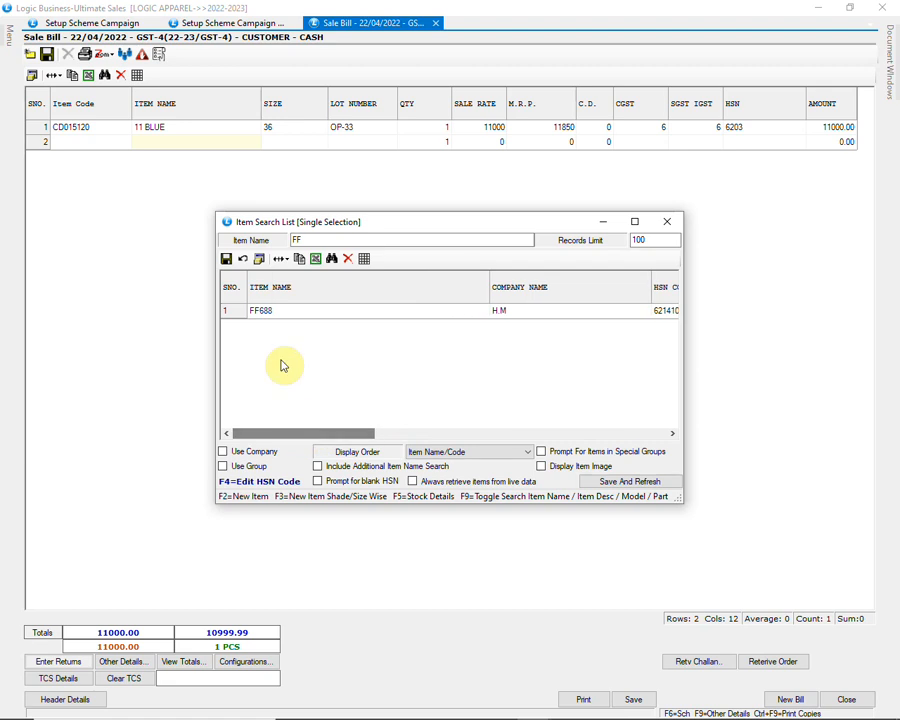
pyautogui.click(290, 310)
pyautogui.press('Return')
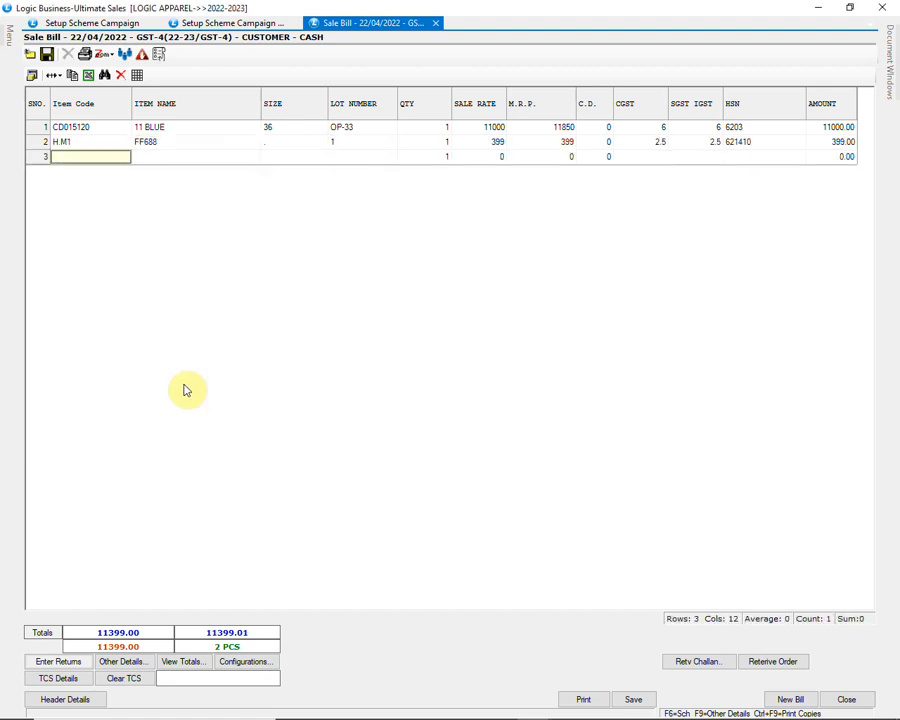
# Step: Check and apply the SHOP FOR 10,000 , GET A MUFFLER FREE discount, and save the bill with cash payment
pyautogui.click(647, 699)
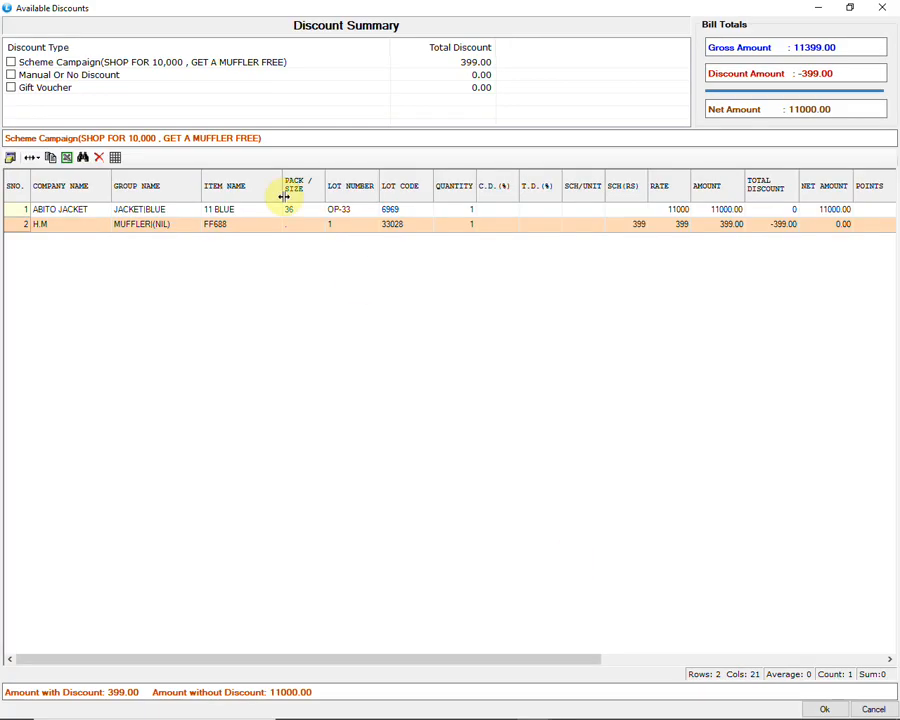
pyautogui.click(205, 65)
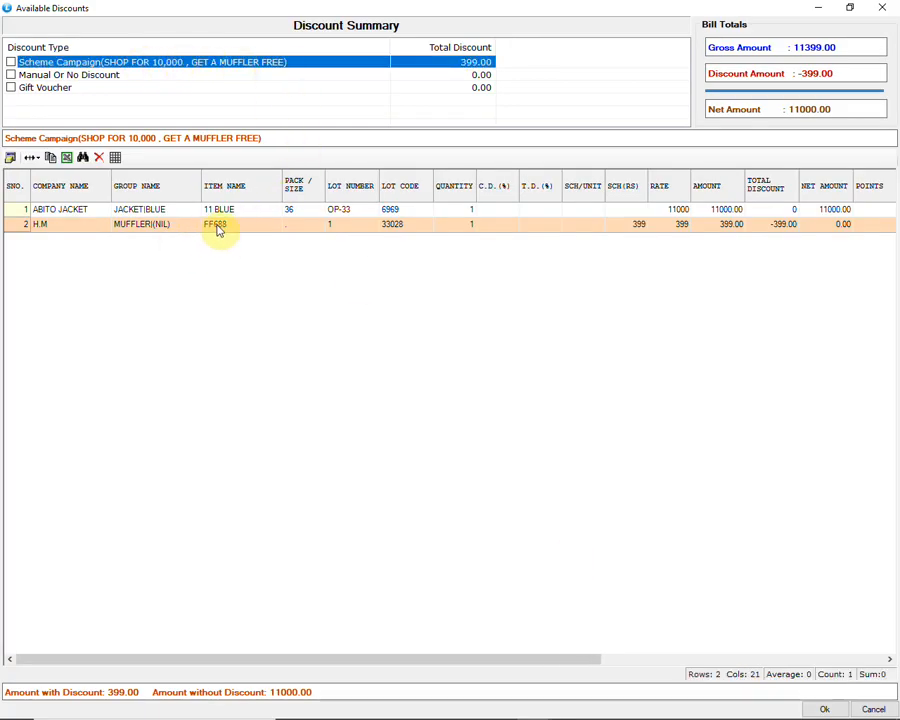
pyautogui.click(810, 226)
pyautogui.click(638, 226)
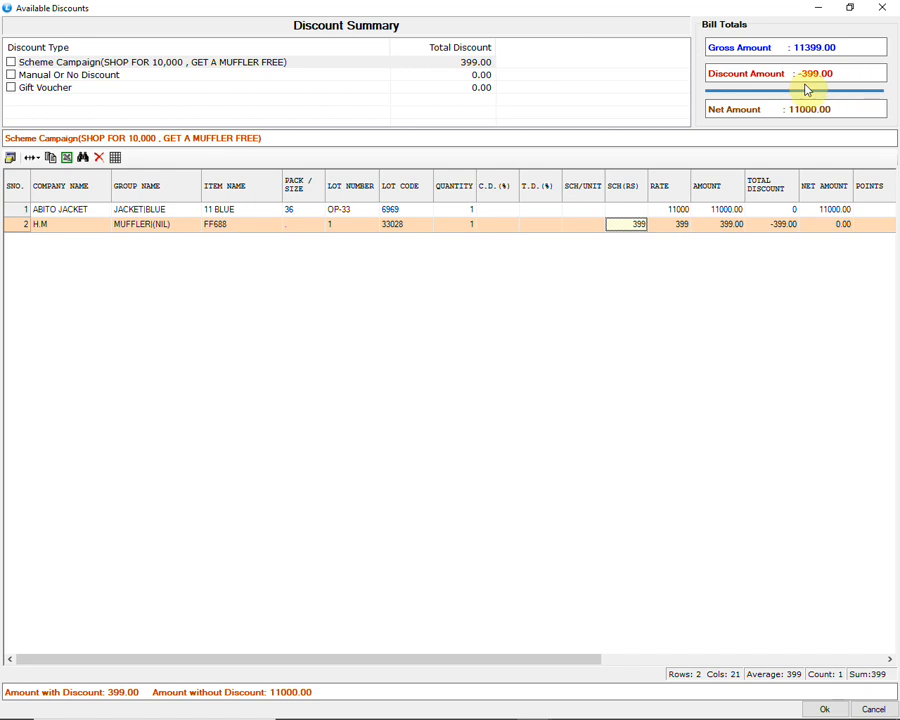
pyautogui.click(20, 55)
pyautogui.click(14, 64)
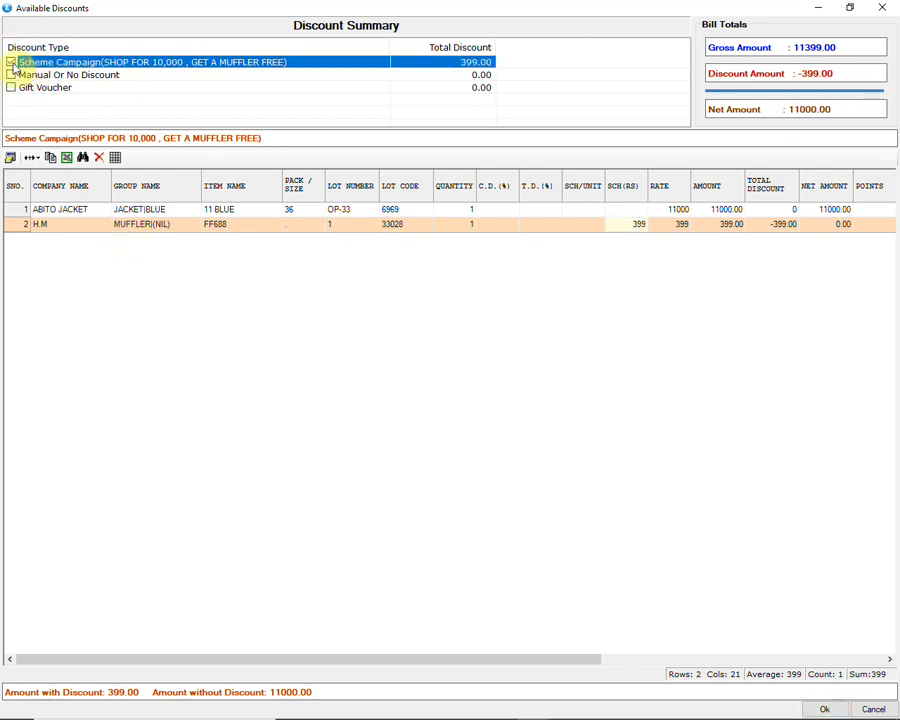
pyautogui.click(821, 709)
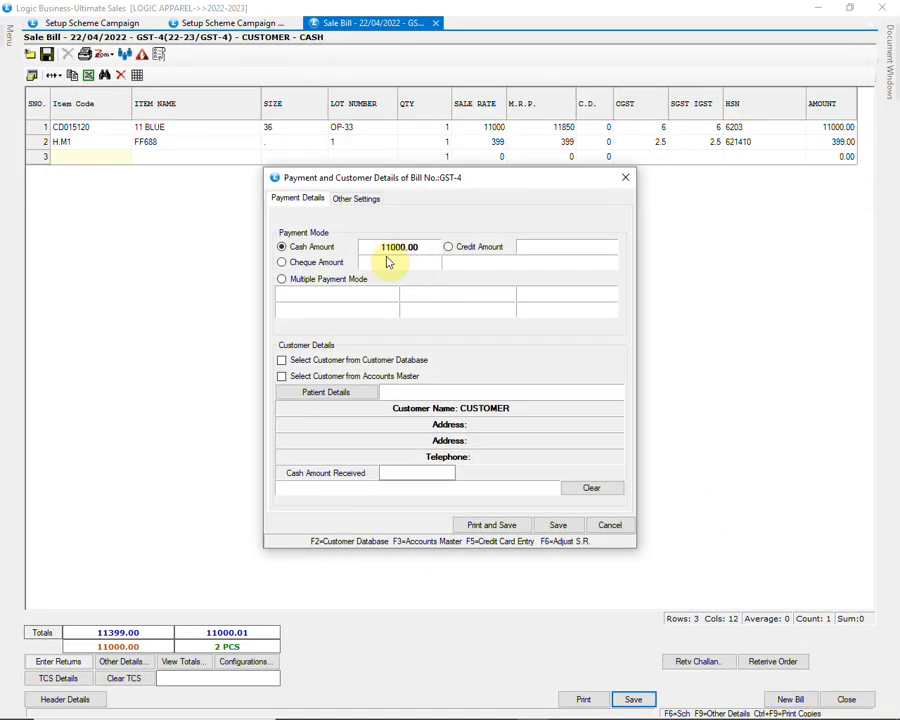
pyautogui.click(557, 524)
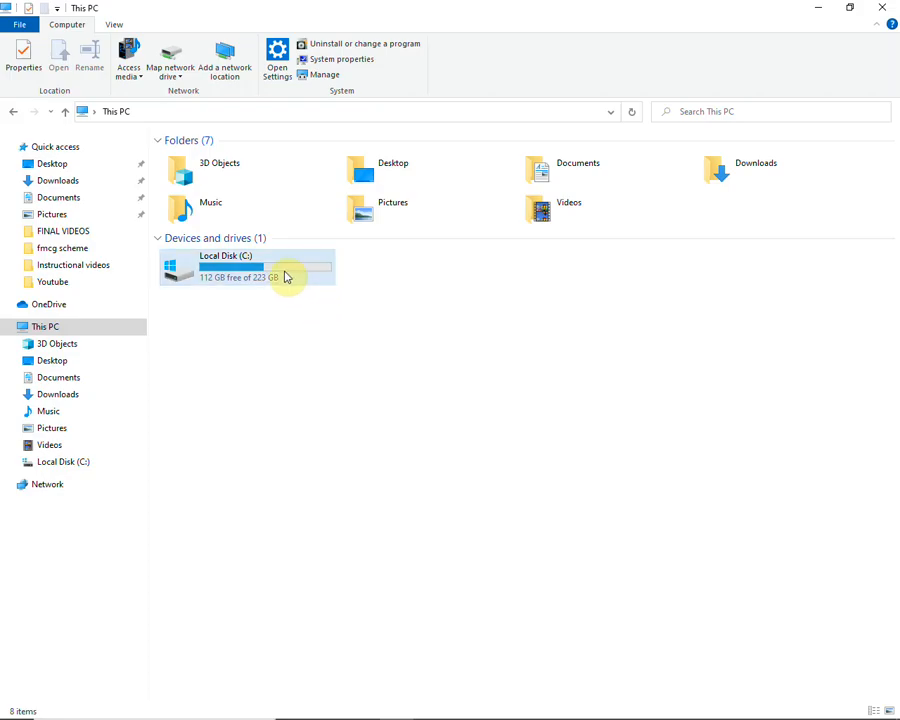
# Step: Launch LOGICAdmin from the LOGIC folder on Local Disk (C:), allow it to make changes and open the LOGIC APPAREL company
pyautogui.doubleClick(285, 276)
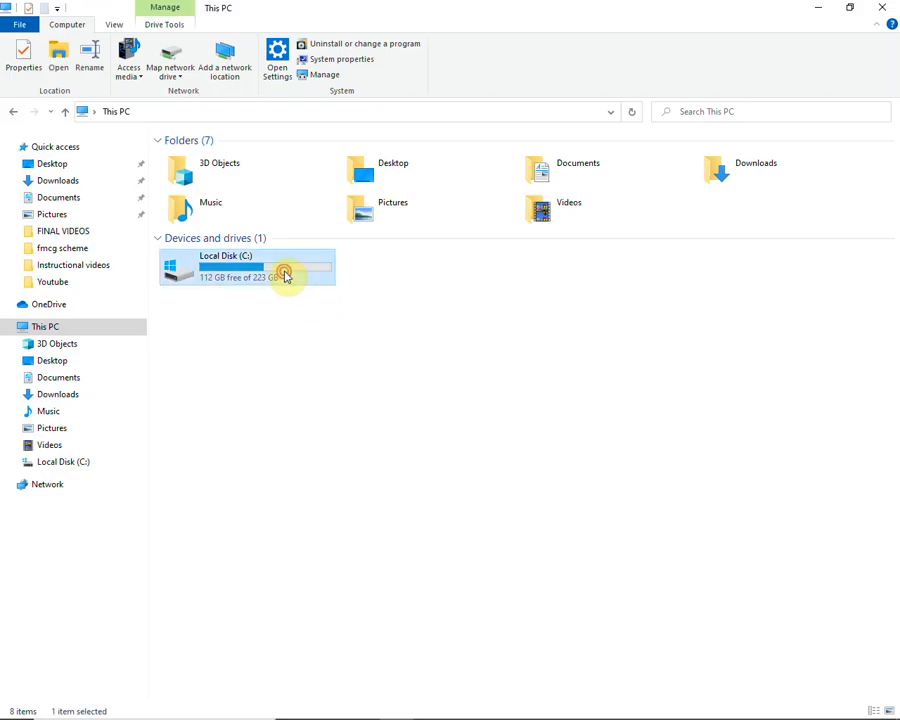
pyautogui.doubleClick(272, 231)
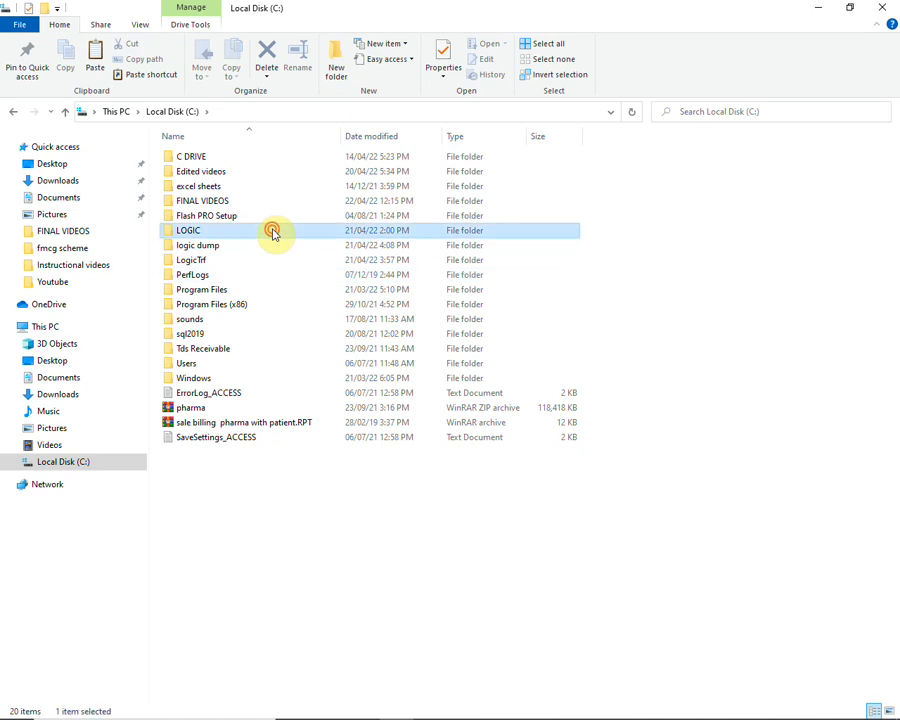
pyautogui.scroll(-6, 315, 485)
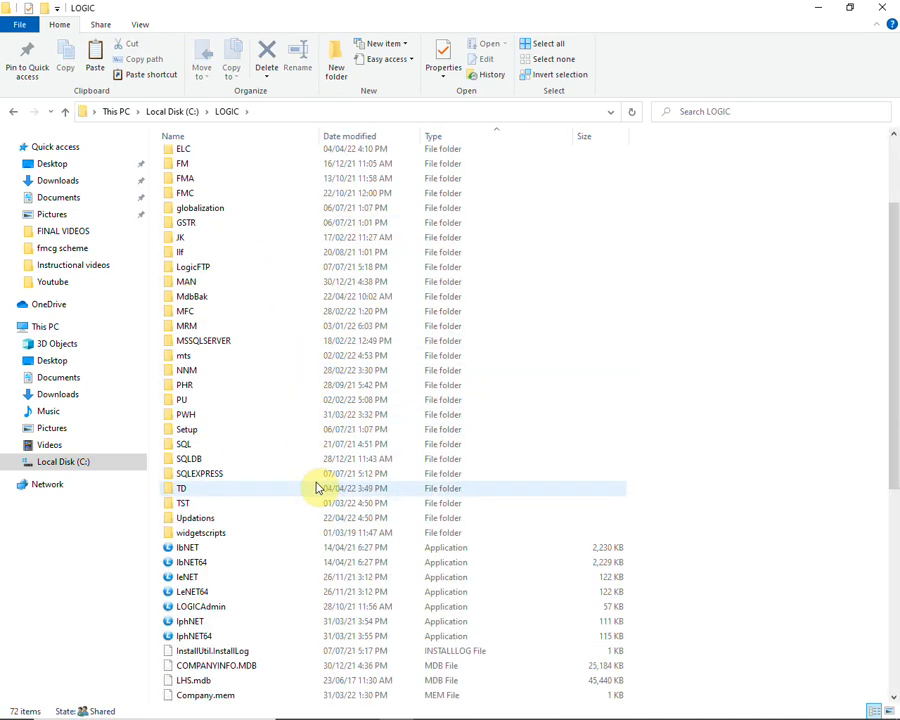
pyautogui.click(277, 476)
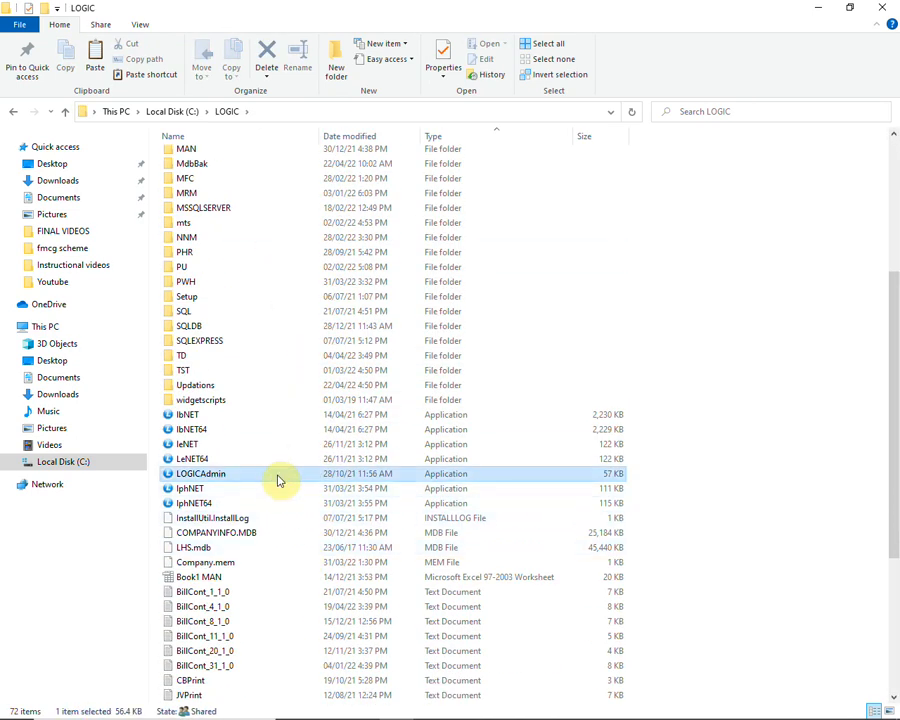
pyautogui.rightClick(277, 476)
pyautogui.click(361, 130)
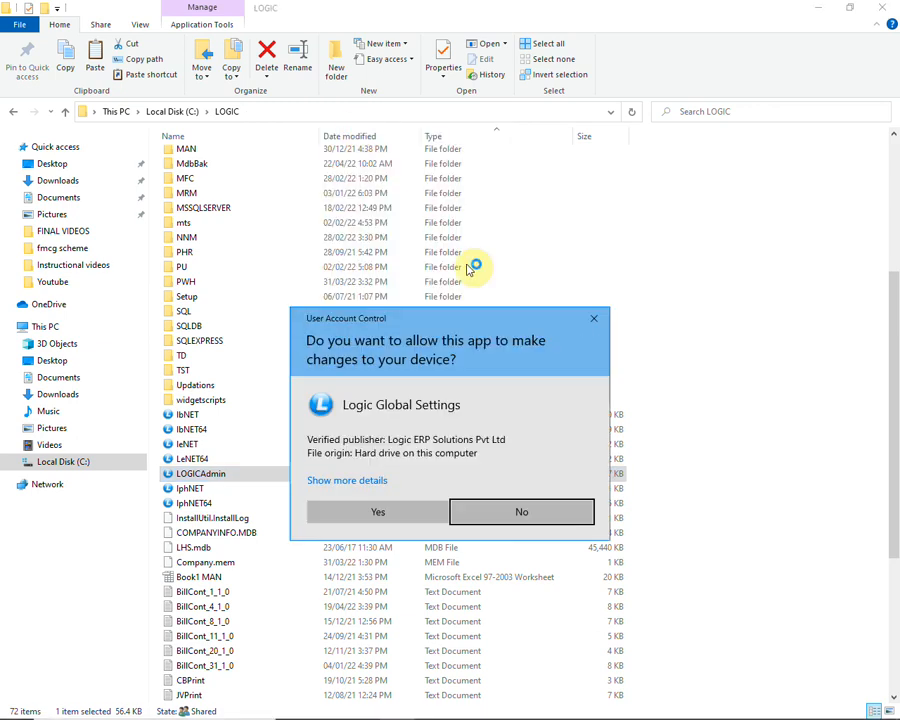
pyautogui.click(420, 505)
pyautogui.click(481, 369)
pyautogui.press('Return')
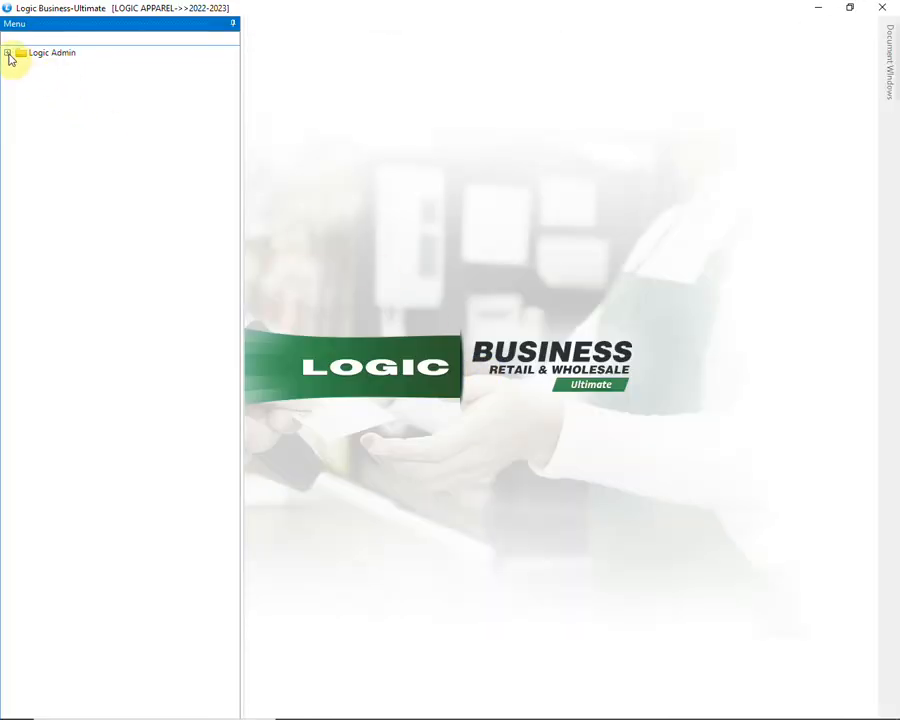
# Step: In the global POS options, enable Show incomplete Scheme Campaigns in Applicable Discount List and Billing Grid
pyautogui.click(7, 52)
pyautogui.click(96, 160)
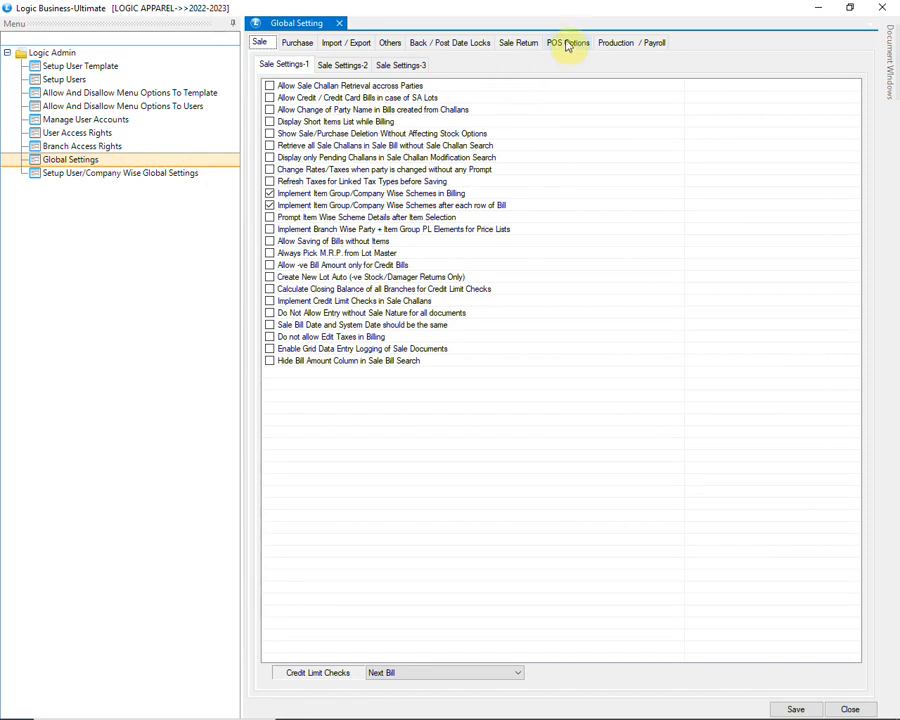
pyautogui.click(567, 43)
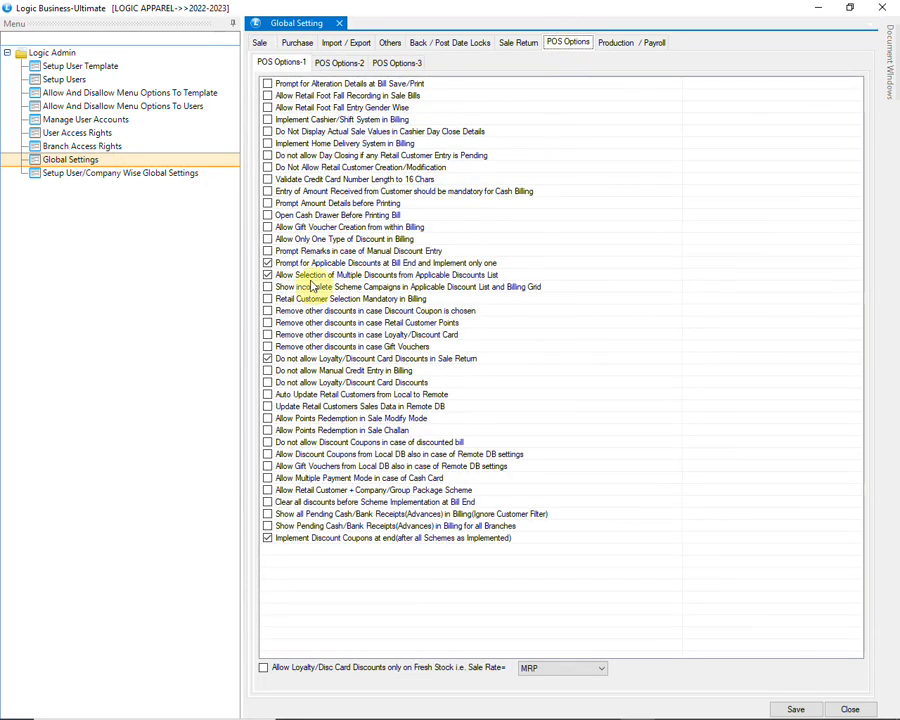
pyautogui.click(293, 288)
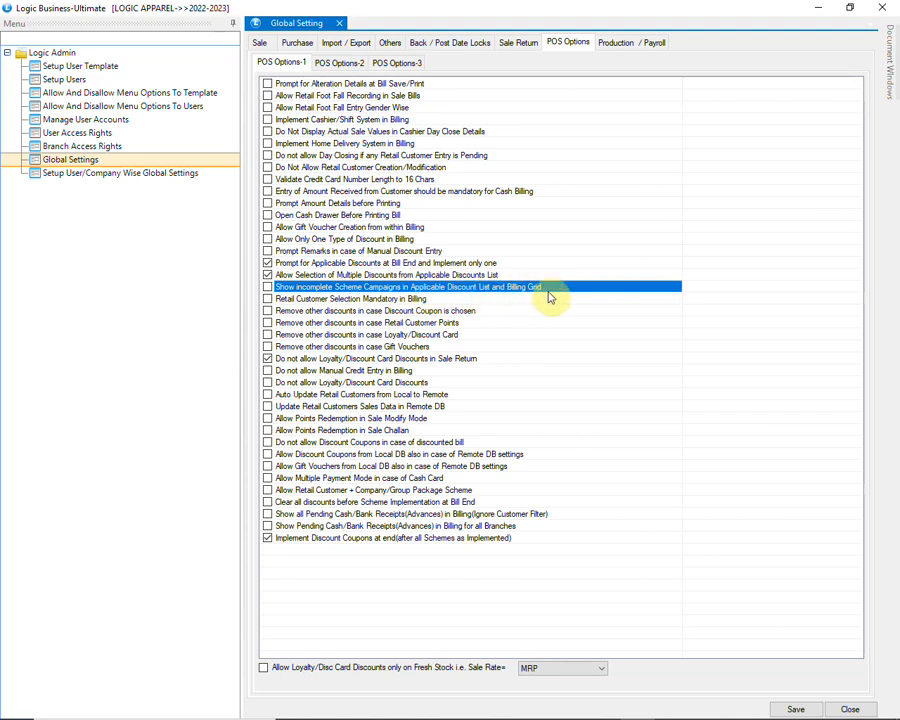
pyautogui.click(268, 289)
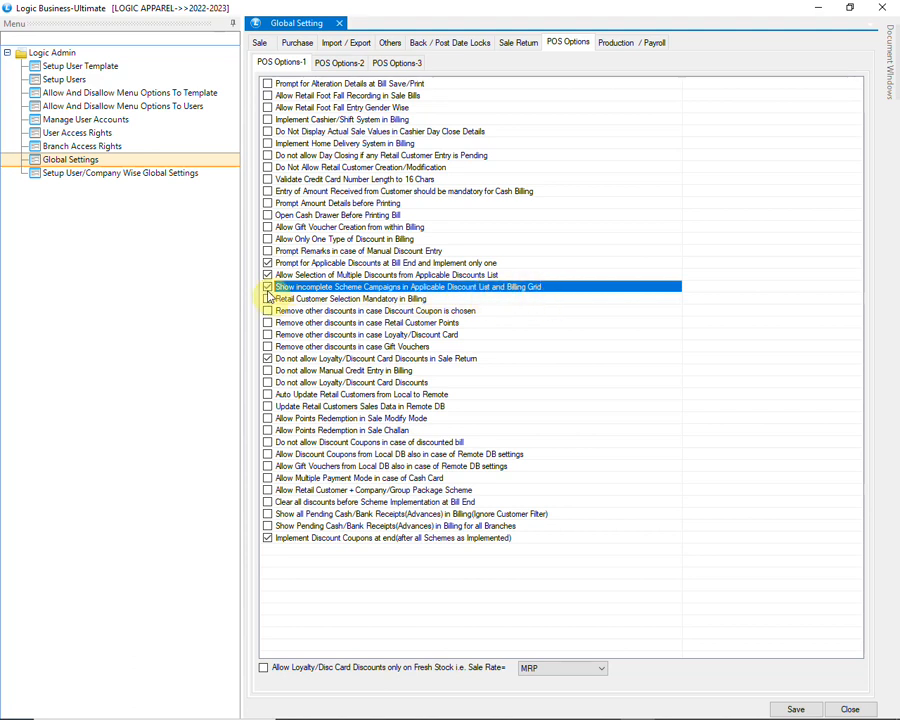
# Step: Save the global settings with modification reason 1 and close the admin program
pyautogui.click(788, 708)
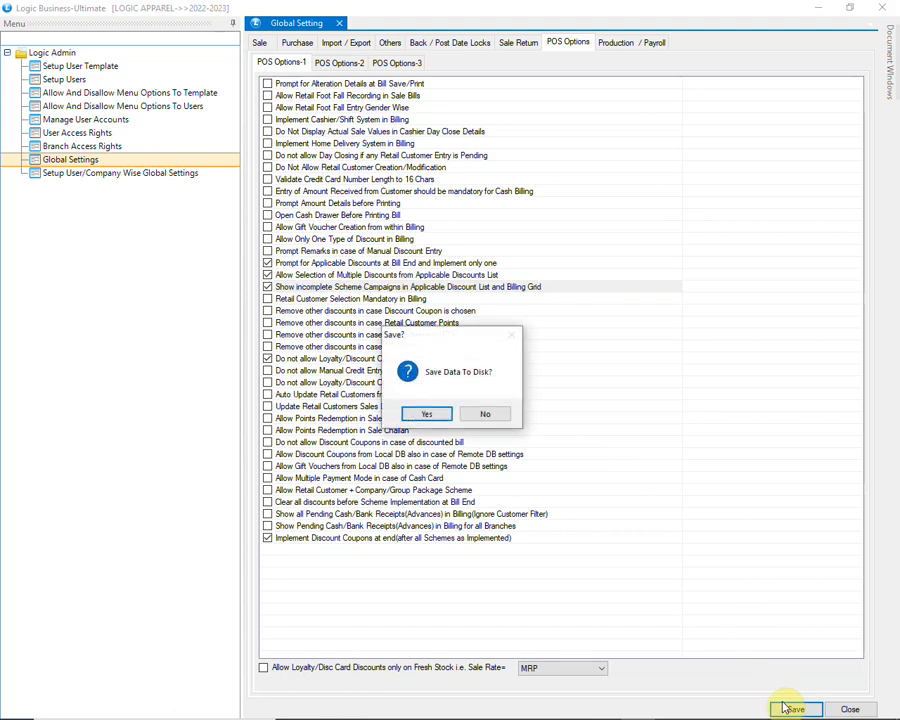
pyautogui.click(437, 414)
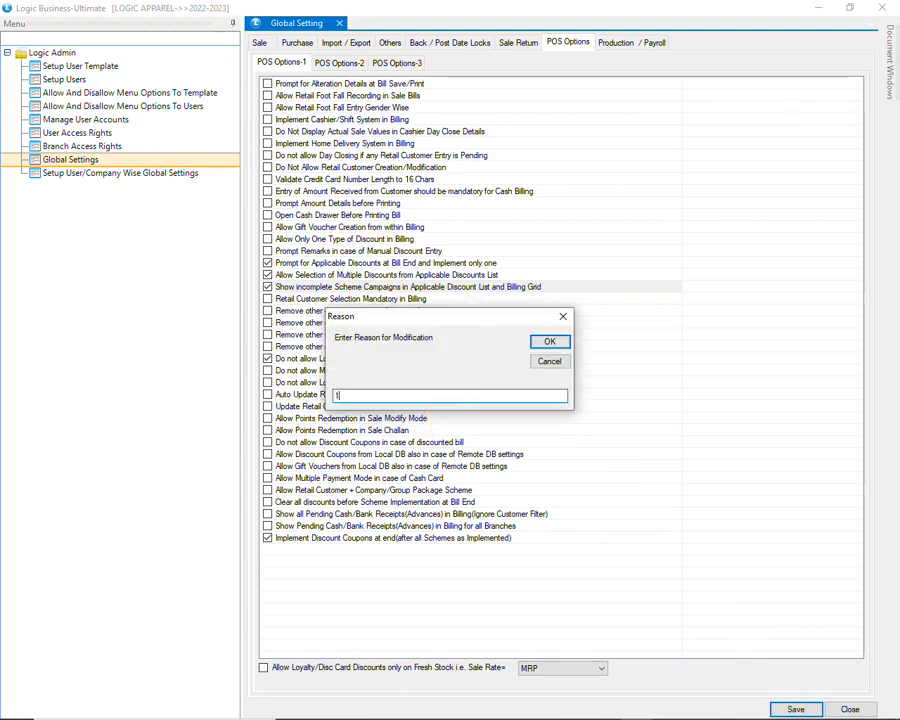
pyautogui.press('Return')
pyautogui.click(884, 7)
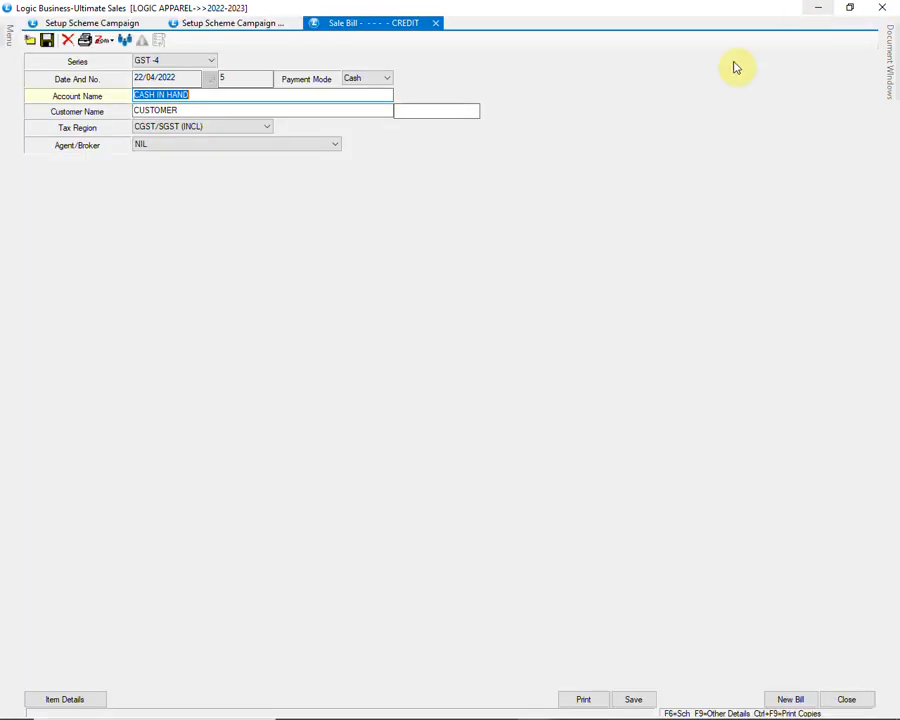
# Step: Accept the default header of new sale bill number 5 in series GST -4 and proceed to its item details
pyautogui.click(243, 100)
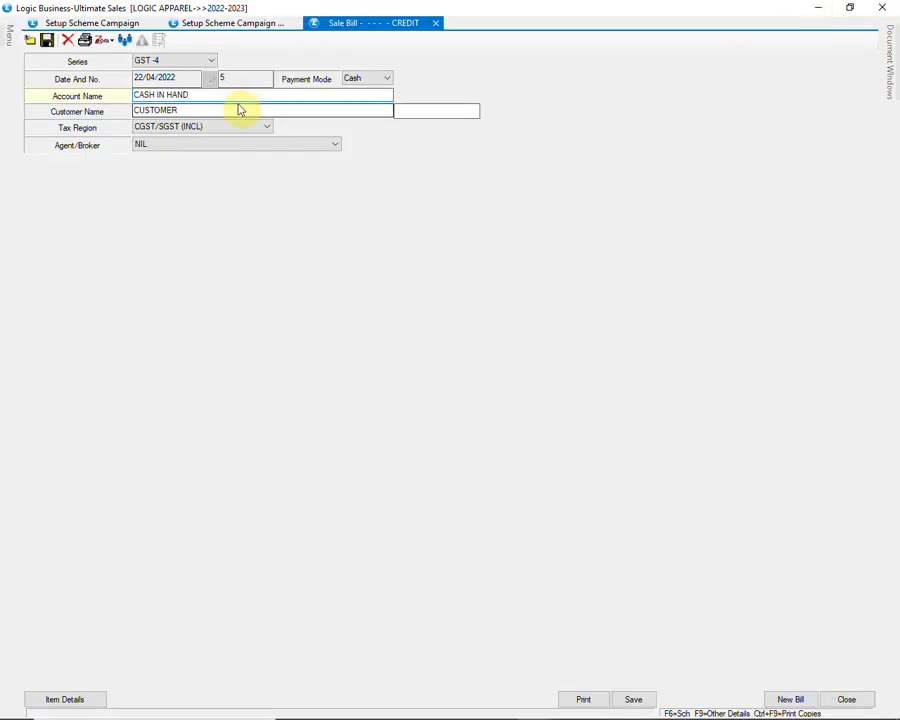
pyautogui.press('Return')
pyautogui.press('Return')
pyautogui.press('Return')
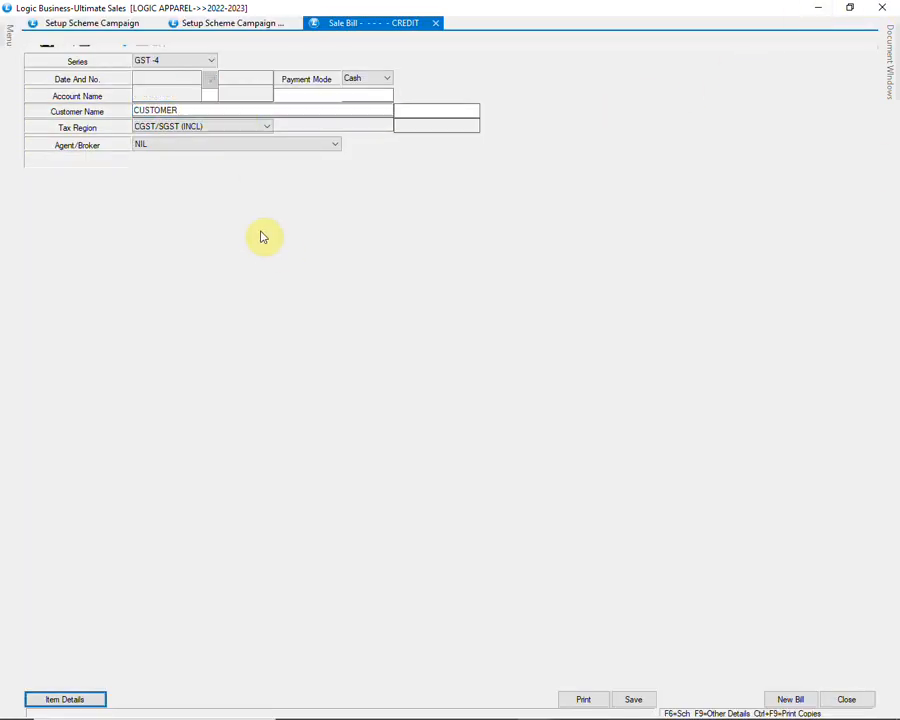
# Step: Add item 11 BLUE in size 38 to the sale bill with a sale rate of 11000
pyautogui.press('Return')
pyautogui.press('Return')
pyautogui.write('11 BLU')
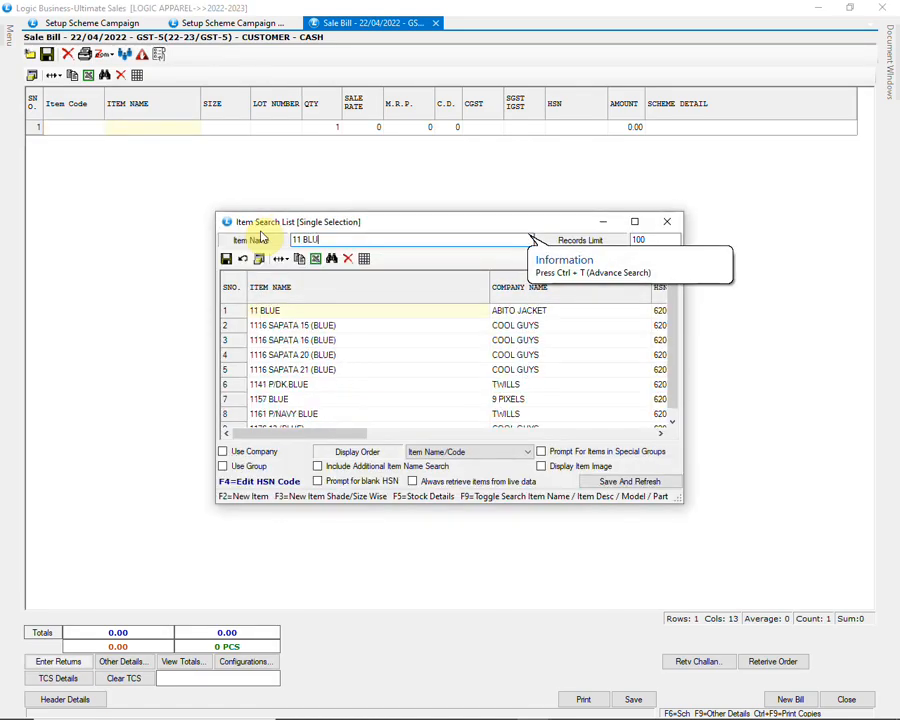
pyautogui.press('Down')
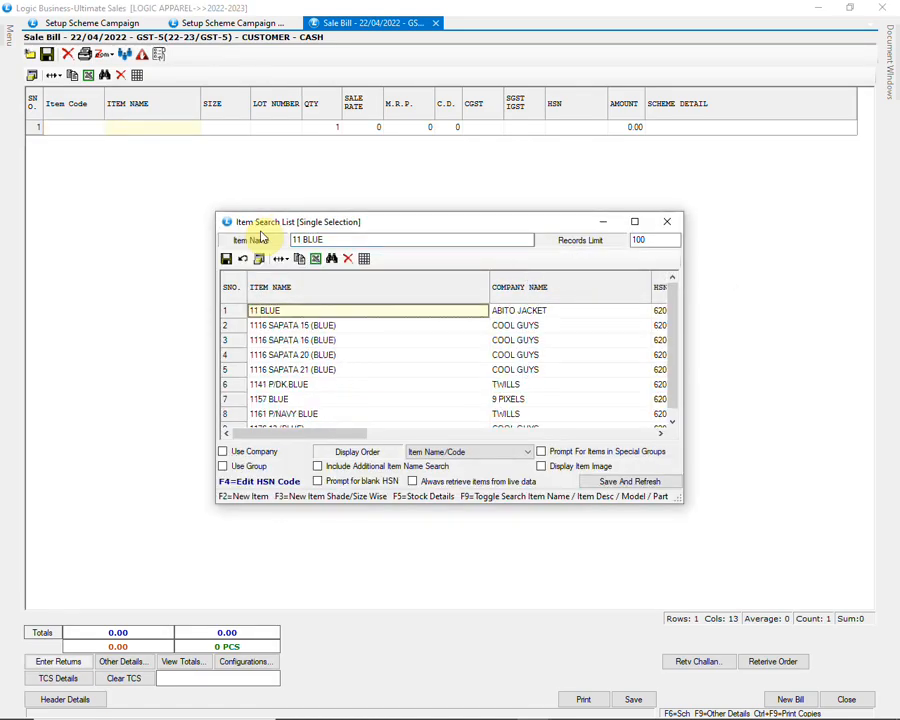
pyautogui.press('Return')
pyautogui.press('Down')
pyautogui.press('Return')
pyautogui.press('Return')
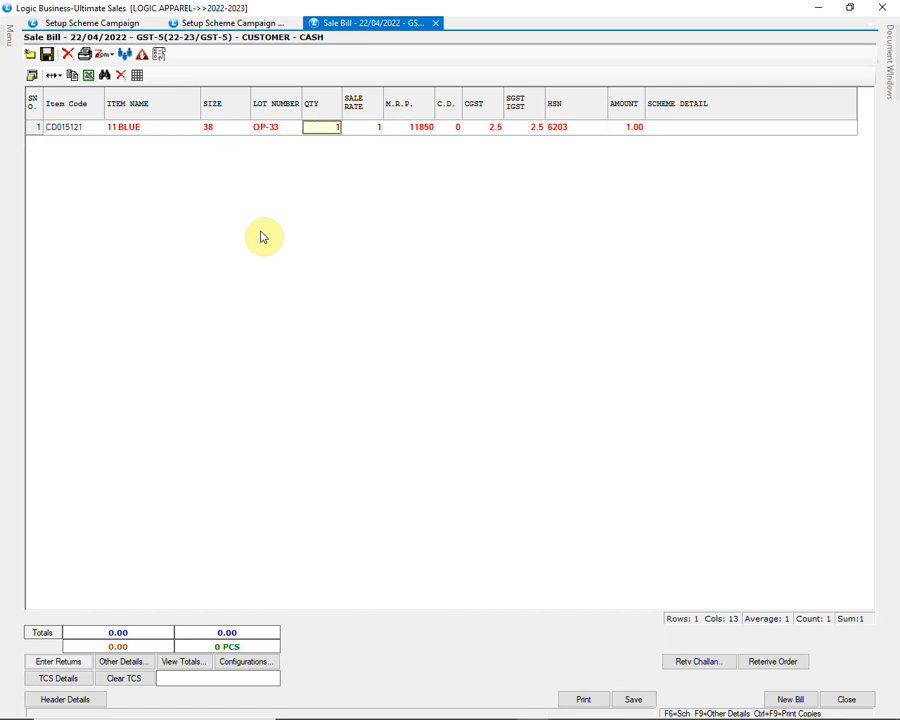
pyautogui.write('11000')
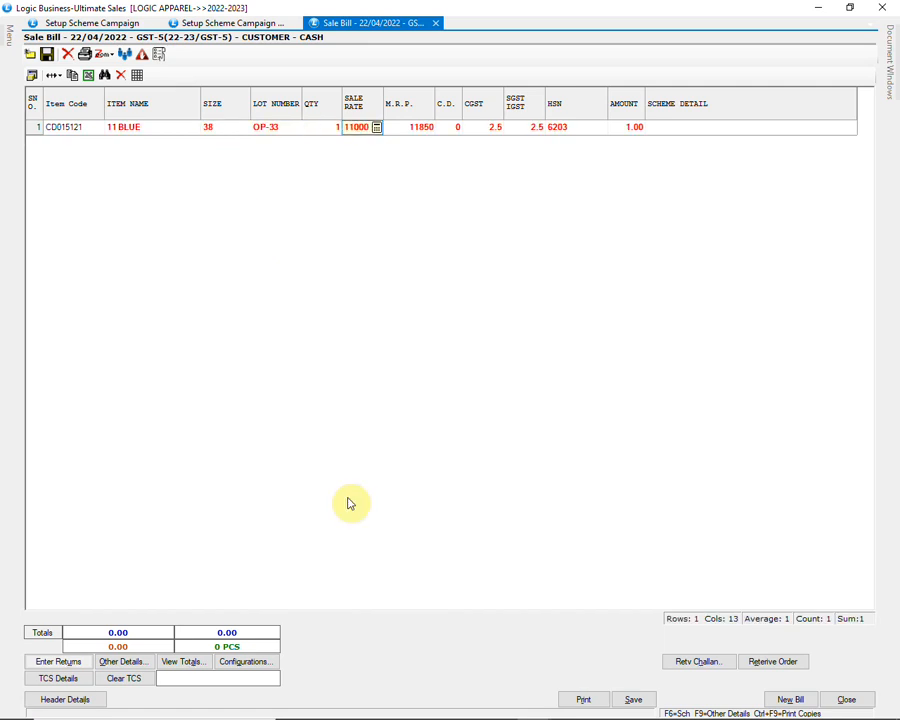
pyautogui.press('Return')
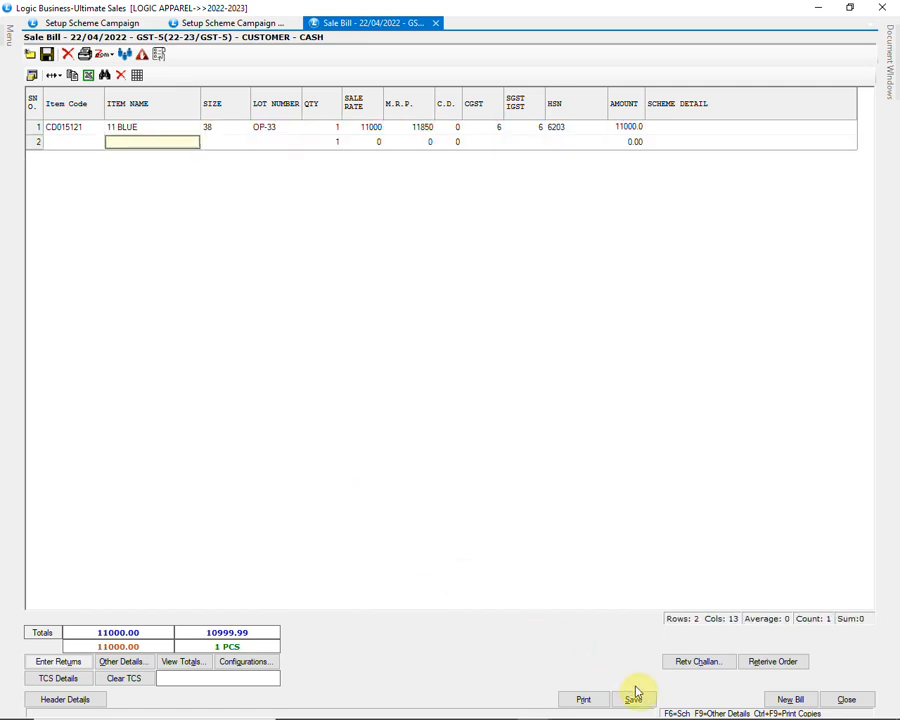
# Step: Examine the incomplete muffler scheme and its slab in the bill's available discounts, and return to the bill without applying a discount
pyautogui.click(636, 700)
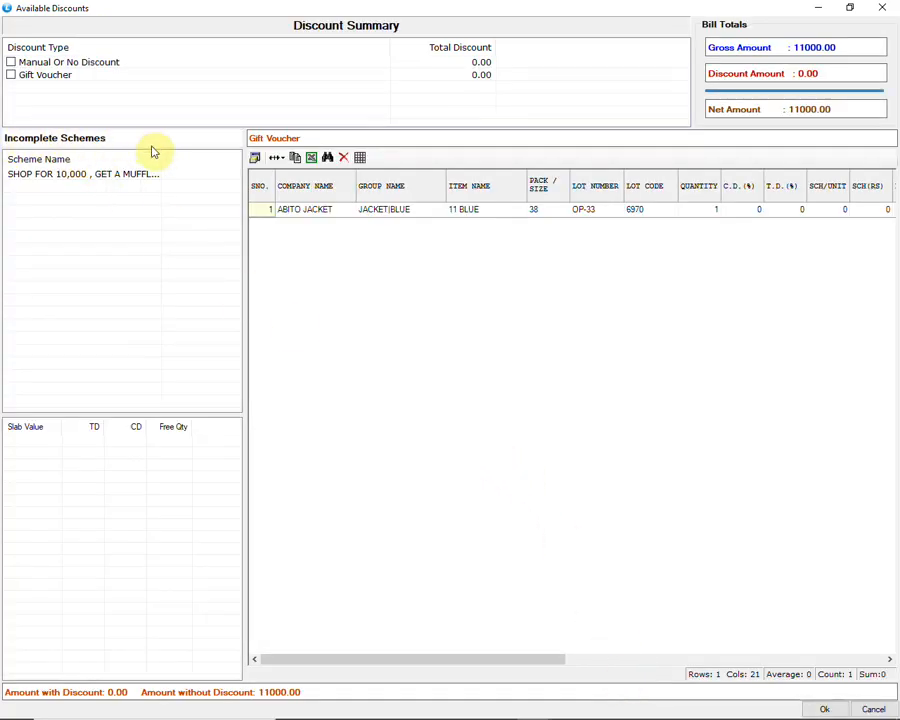
pyautogui.moveTo(161, 157); pyautogui.dragTo(216, 161)
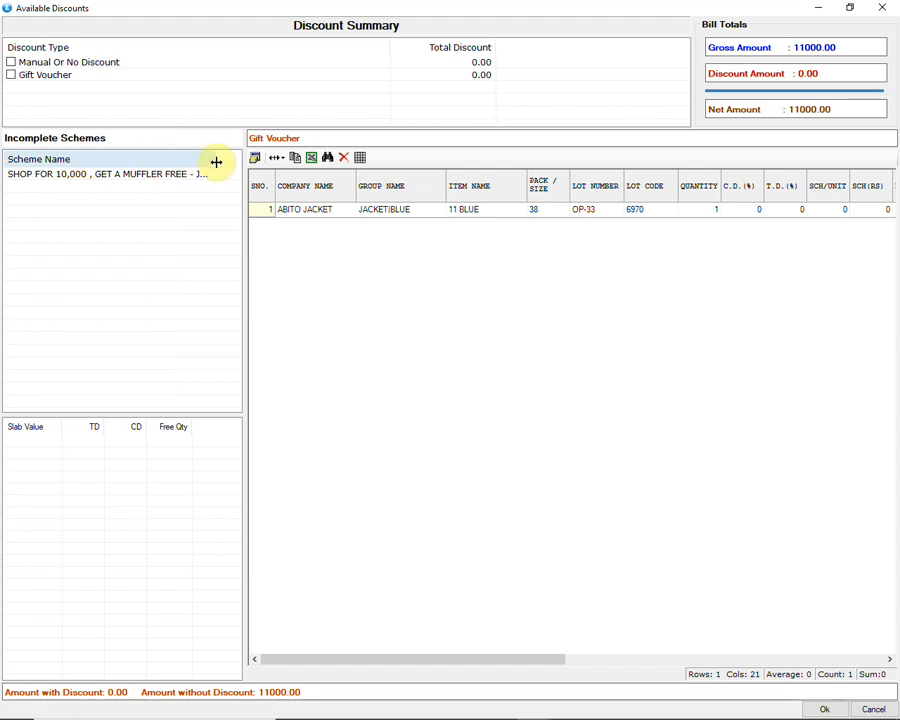
pyautogui.click(40, 176)
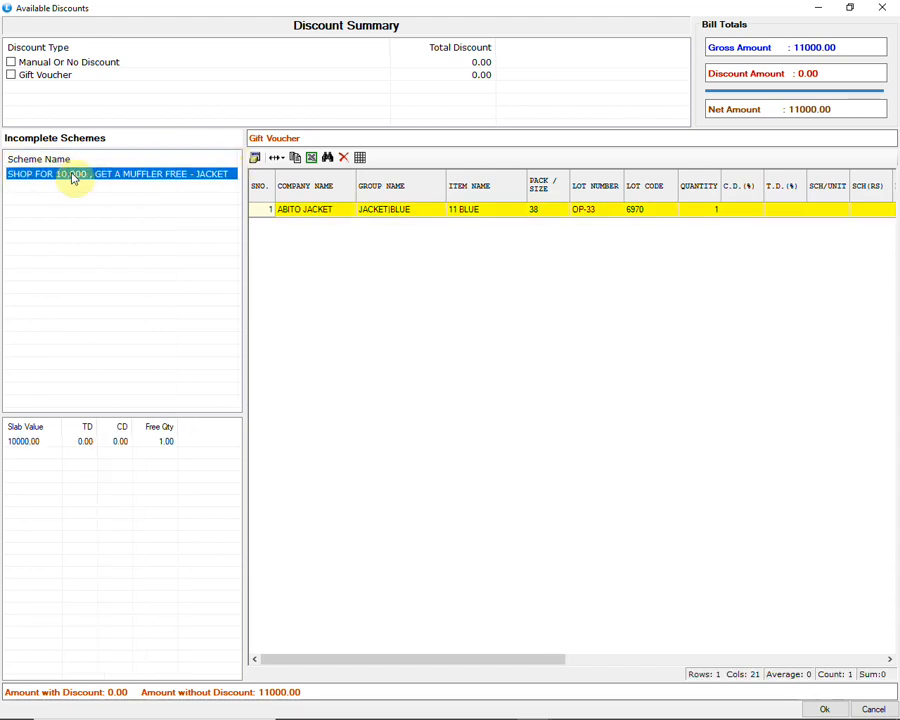
pyautogui.click(43, 446)
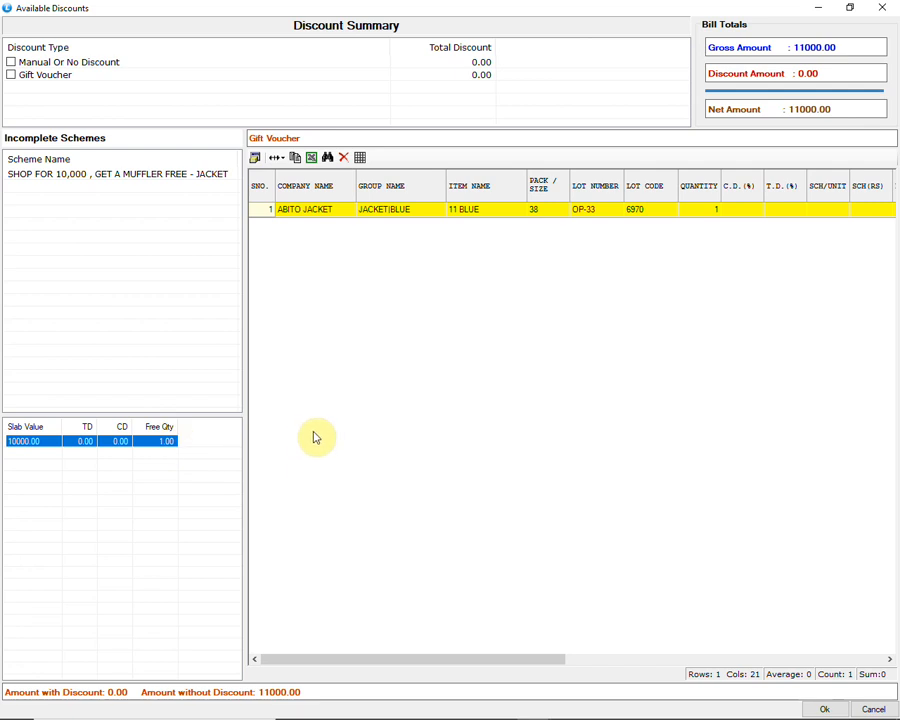
pyautogui.click(160, 175)
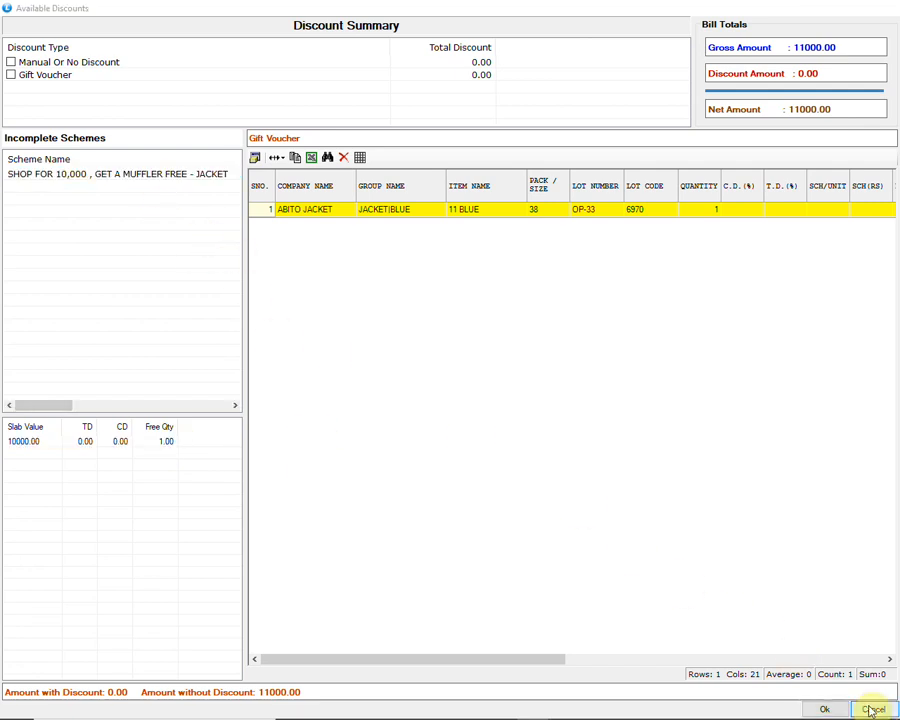
pyautogui.click(871, 710)
# Step: Check the group of item FF688 in the item search and add it as the bill's second item
pyautogui.click(131, 143)
pyautogui.write('FF')
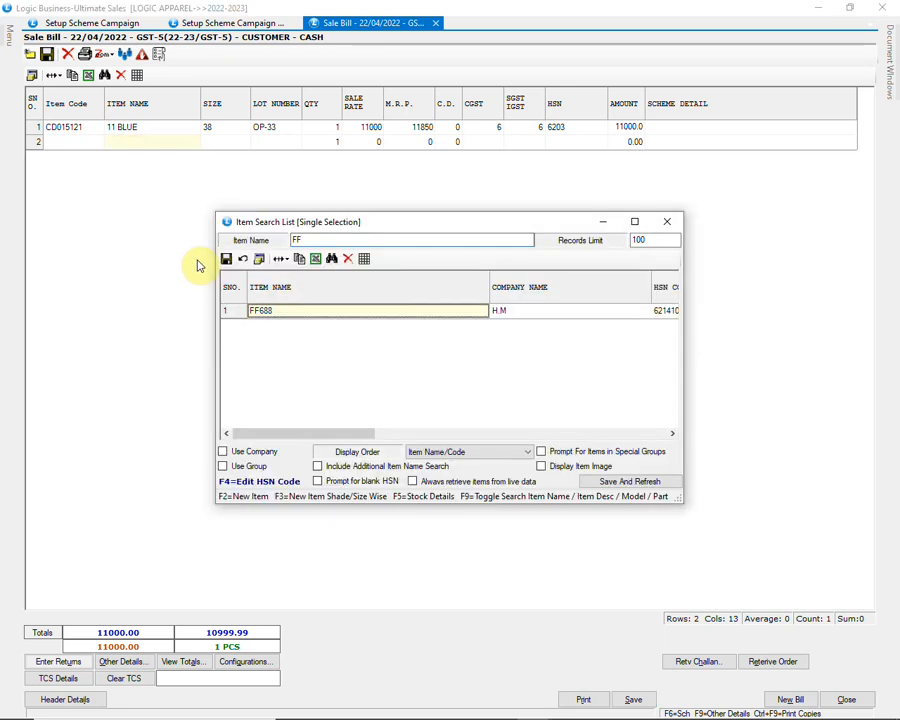
pyautogui.moveTo(385, 434); pyautogui.dragTo(450, 437)
pyautogui.click(520, 313)
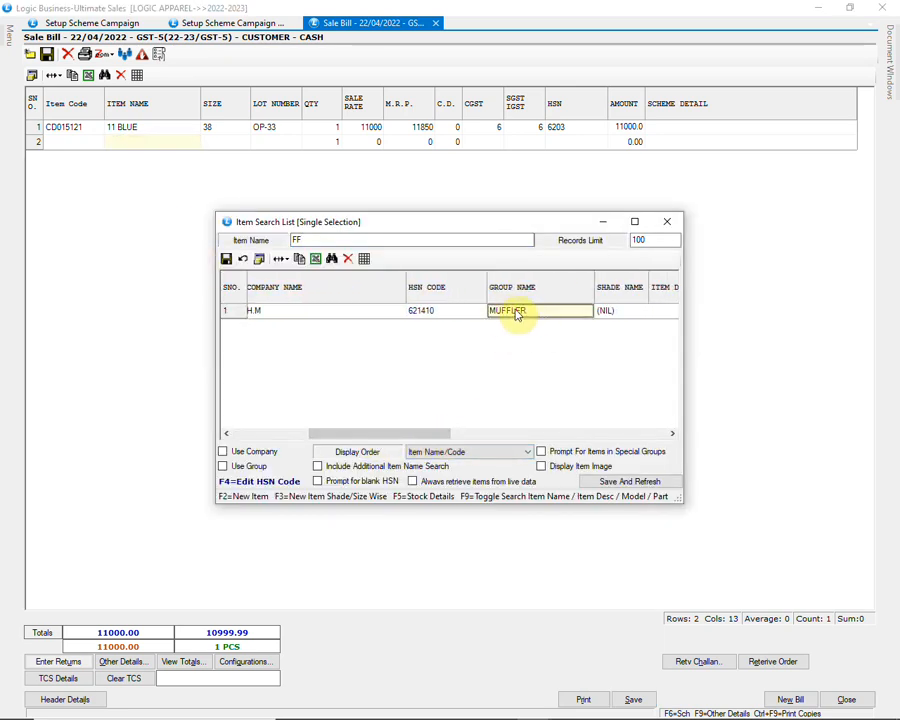
pyautogui.moveTo(370, 434); pyautogui.dragTo(300, 435)
pyautogui.doubleClick(286, 312)
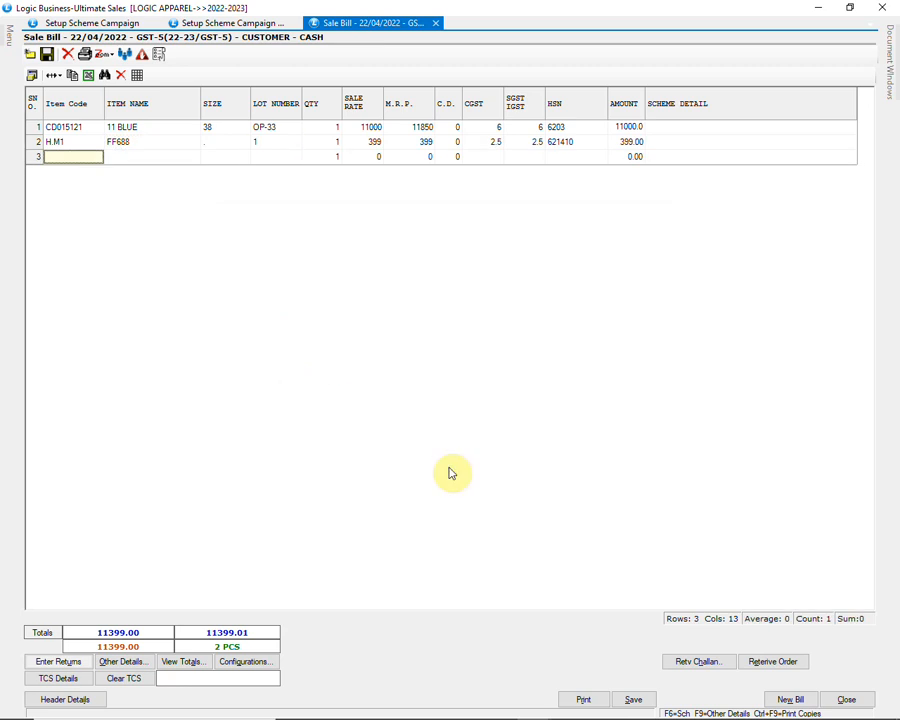
# Step: Apply the SHOP FOR 10,000, GET A MUFFLER FREE scheme to the bill and save it with cash payment
pyautogui.click(632, 700)
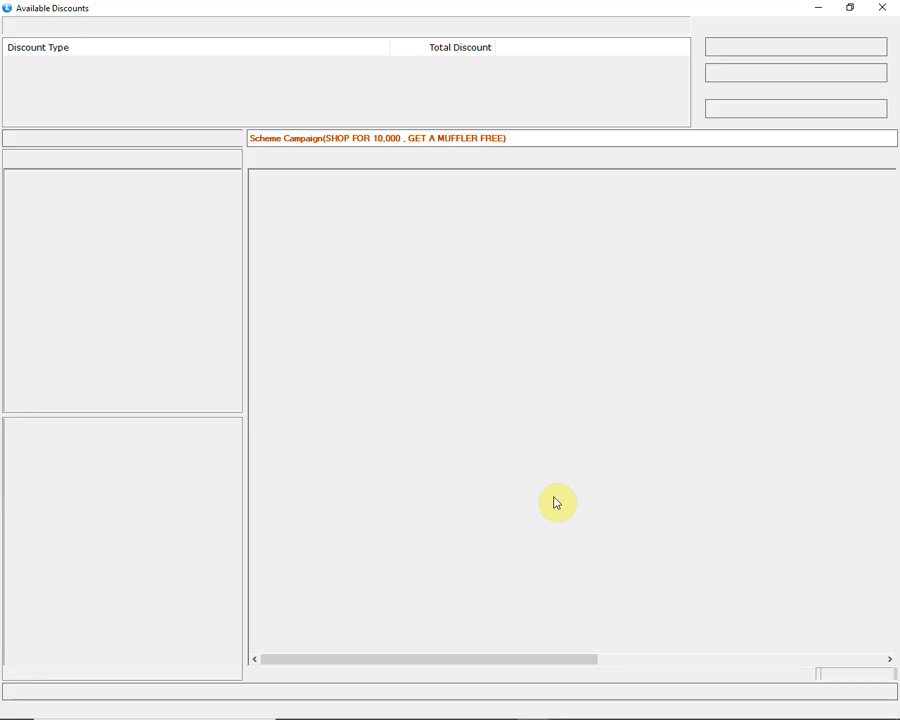
pyautogui.click(231, 63)
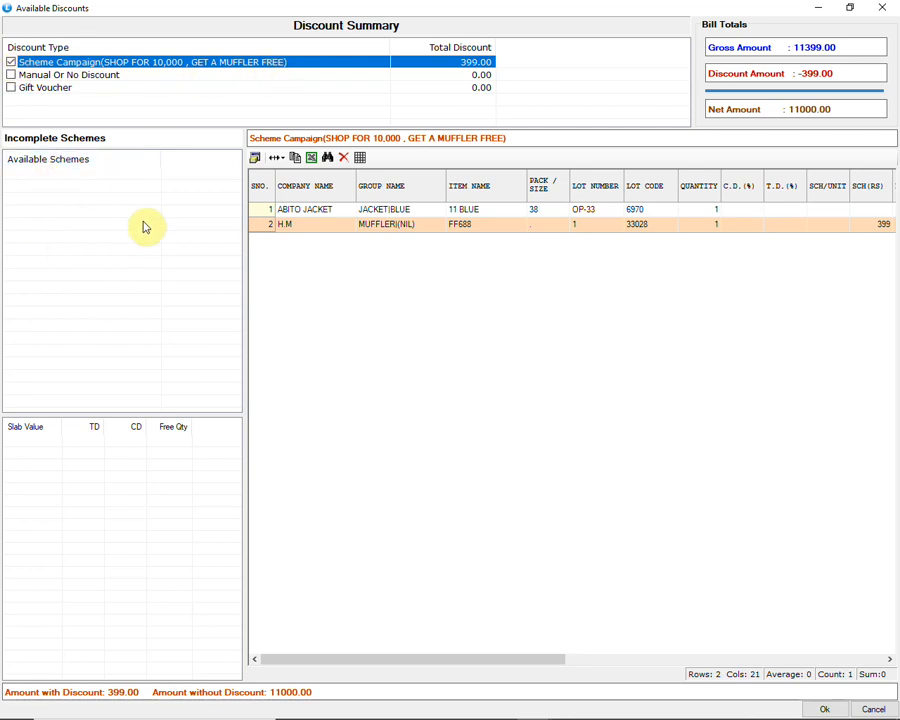
pyautogui.click(428, 226)
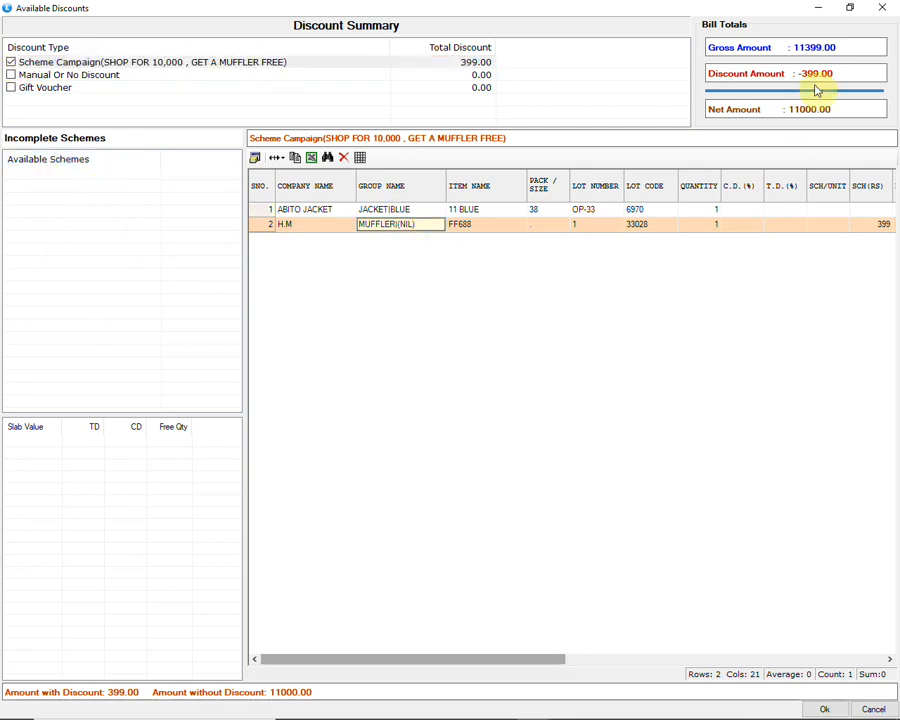
pyautogui.click(823, 708)
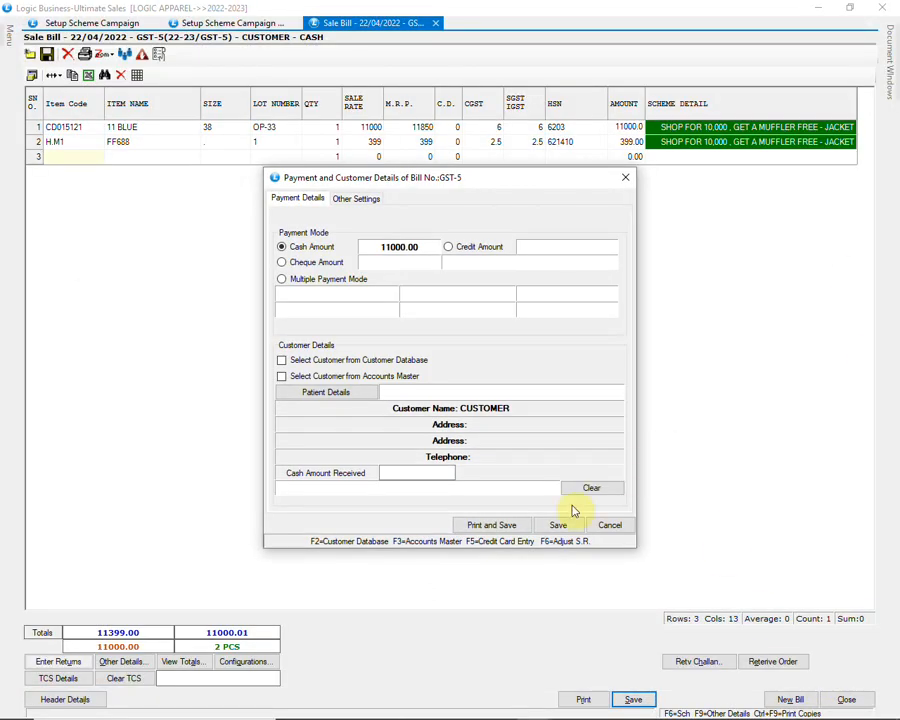
pyautogui.click(560, 527)
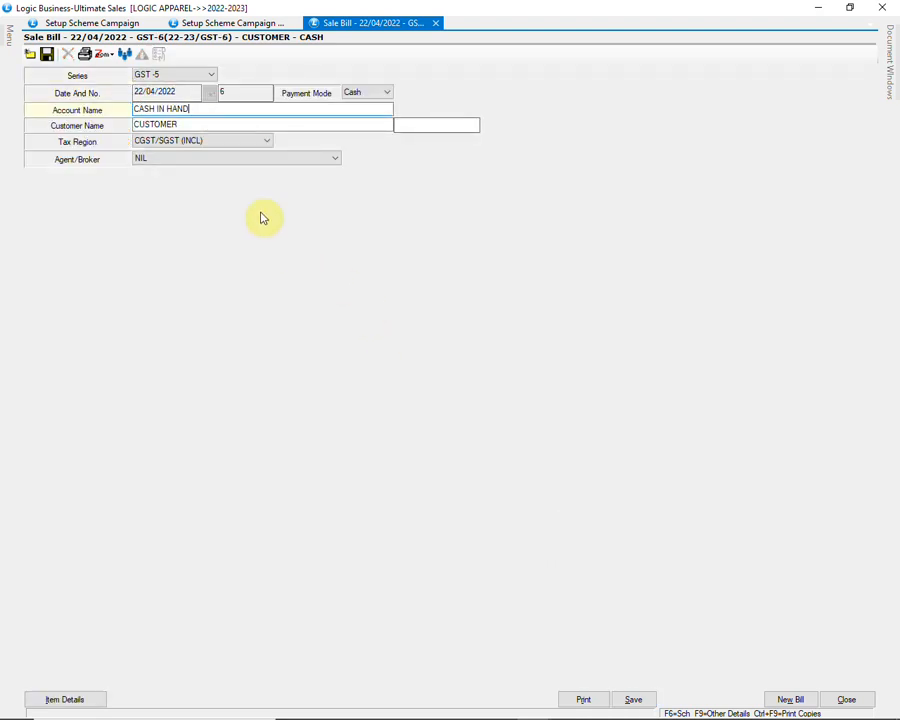
# Step: Open a new touch-screen sale bill and accept its default header details in series GST -5
pyautogui.click(16, 38)
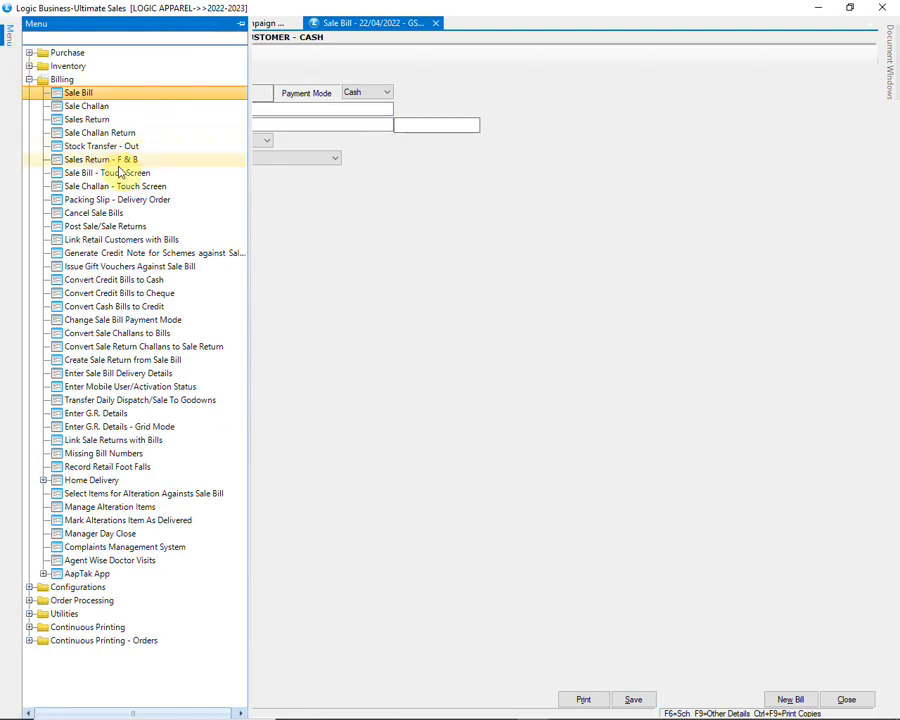
pyautogui.click(124, 172)
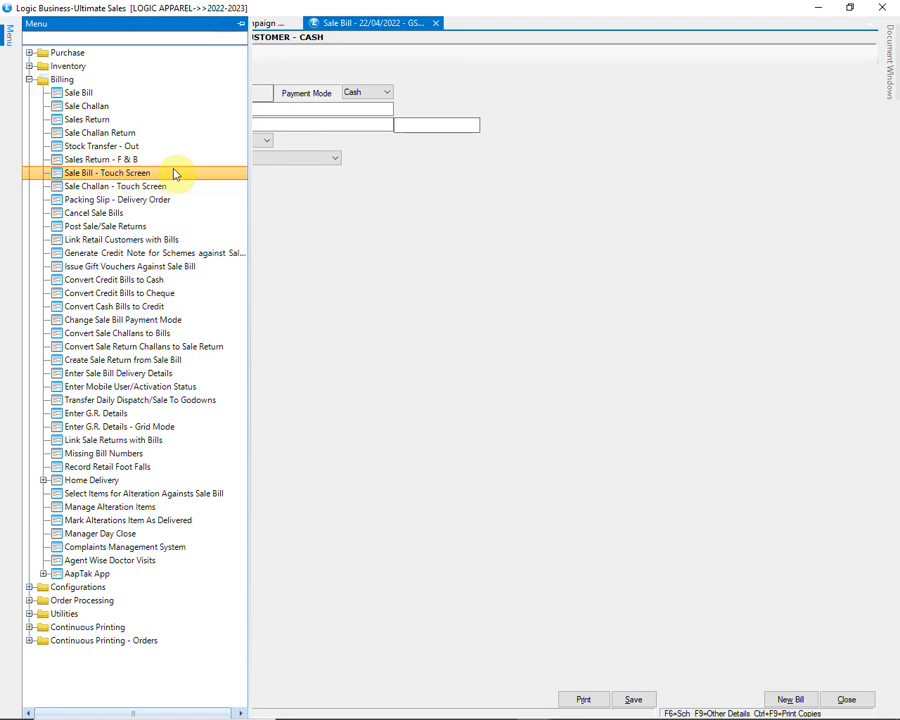
pyautogui.doubleClick(173, 174)
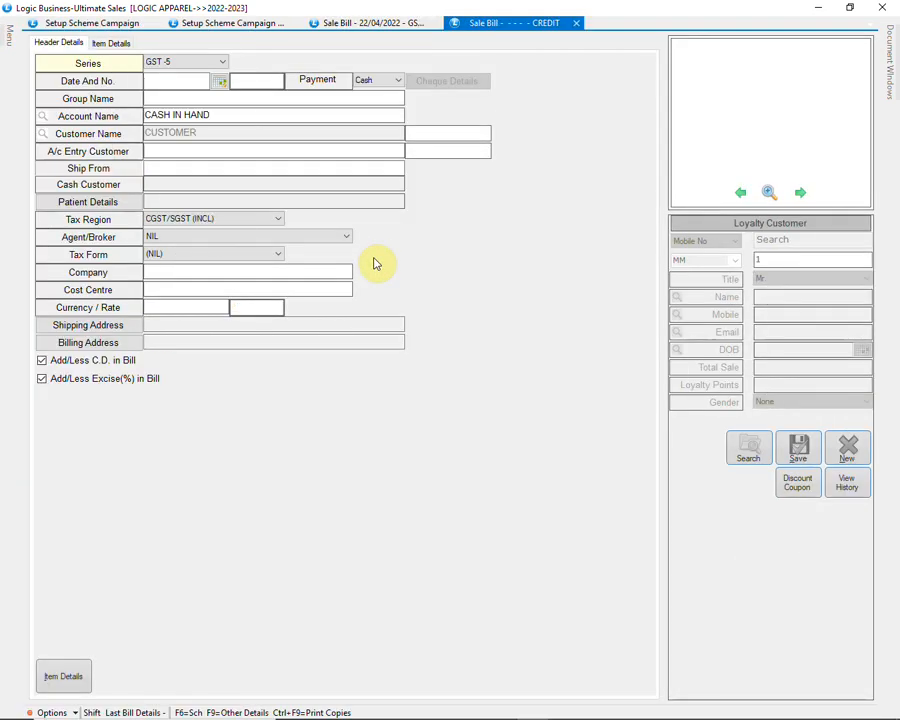
pyautogui.press('Return')
pyautogui.press('Return')
pyautogui.press('Return')
pyautogui.press('Return')
pyautogui.press('Return')
pyautogui.press('Return')
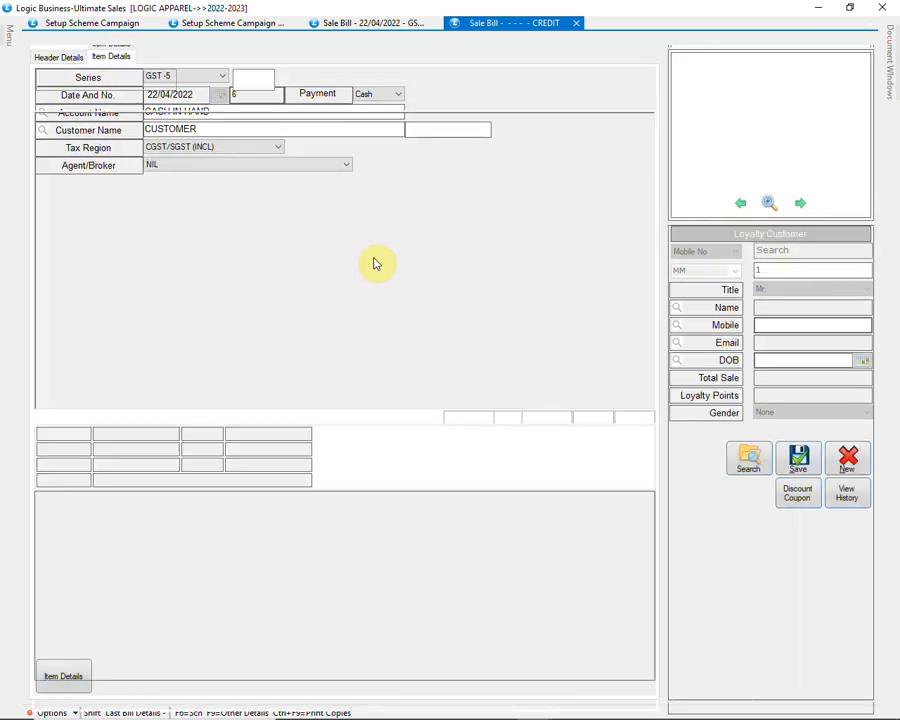
# Step: Add item 1294 as the first item of the touch-screen bill
pyautogui.press('Return')
pyautogui.press('Return')
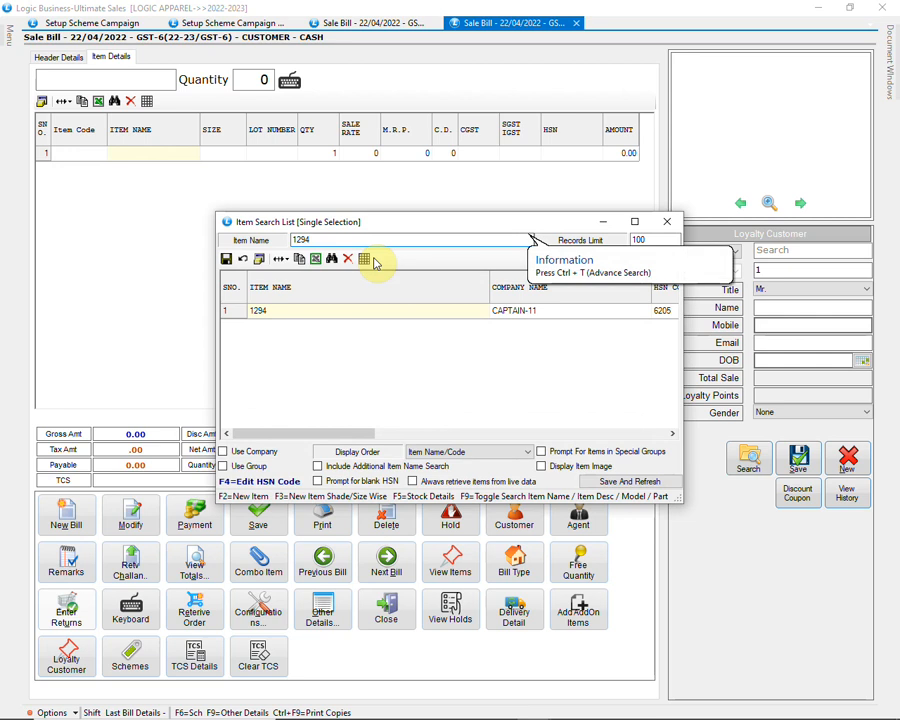
pyautogui.press('Return')
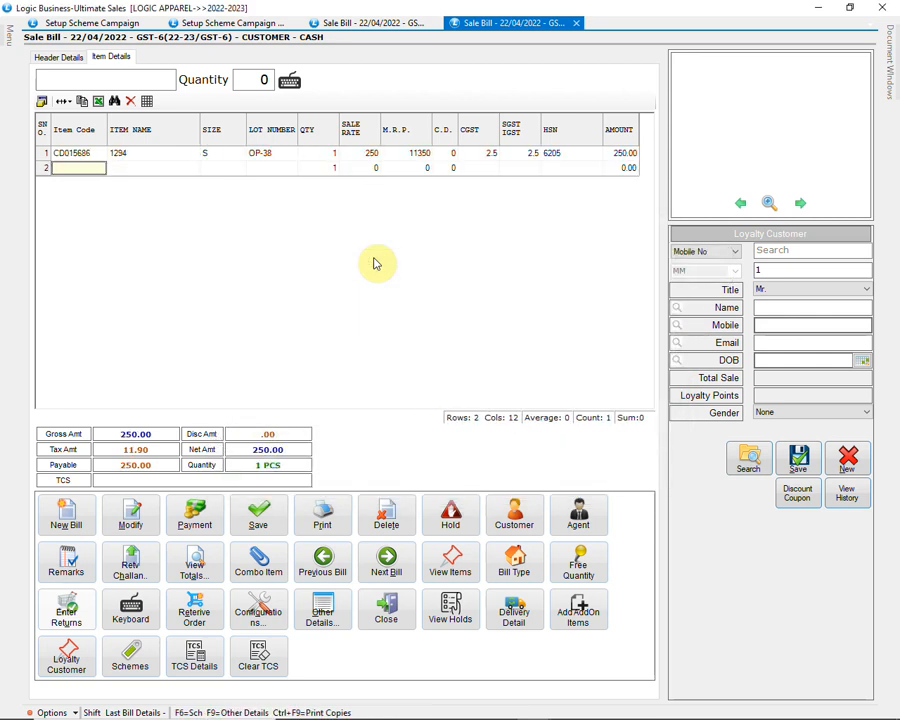
# Step: Add item 11 BLUE in size 40 to the touch-screen bill with a sale rate of 9000
pyautogui.press('Return')
pyautogui.write('11 BLUE')
pyautogui.press('Return')
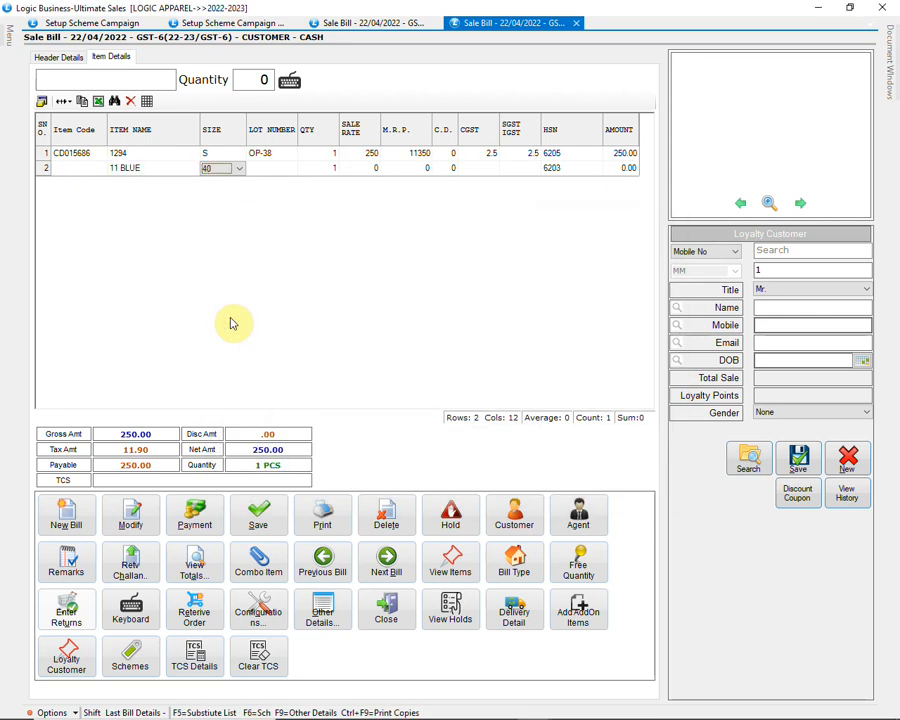
pyautogui.press('Return')
pyautogui.write('9000')
pyautogui.press('Return')
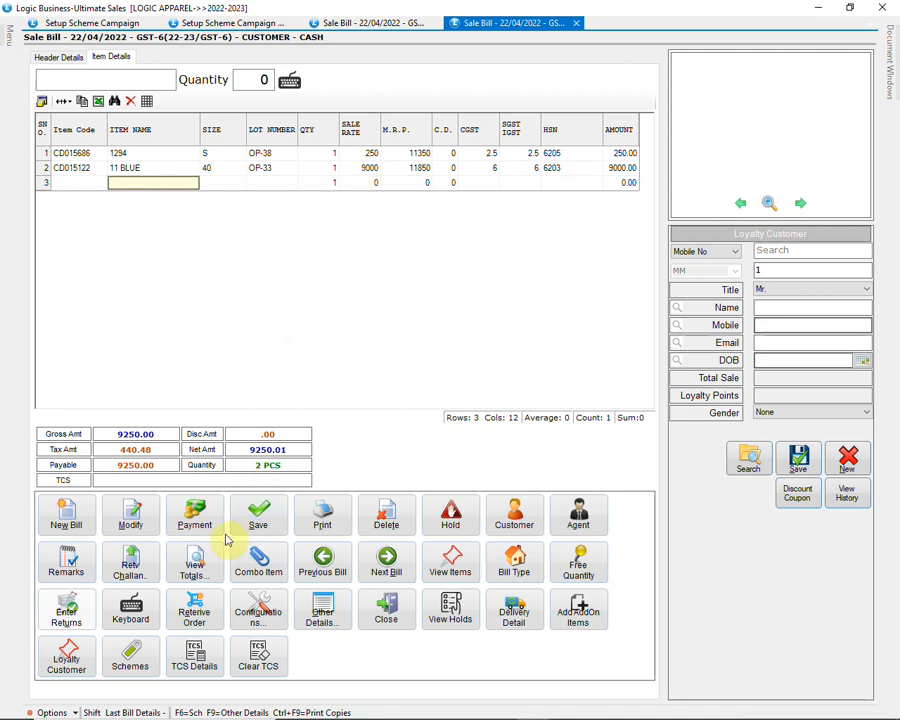
# Step: Examine the incomplete schemes for the touch-screen bill, and close the bill without saving it
pyautogui.click(127, 655)
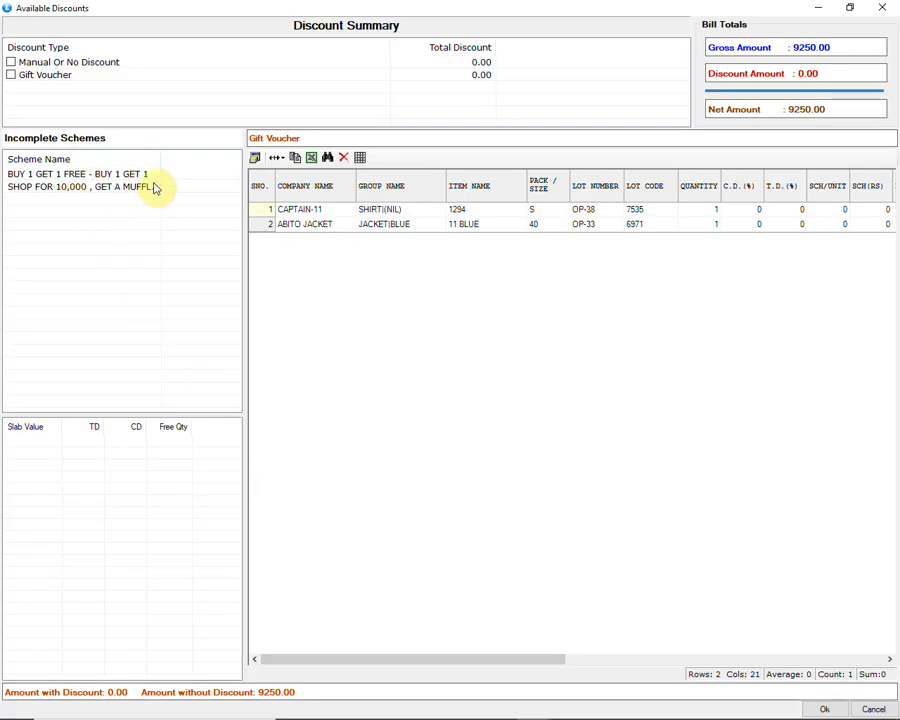
pyautogui.moveTo(161, 160); pyautogui.dragTo(237, 158)
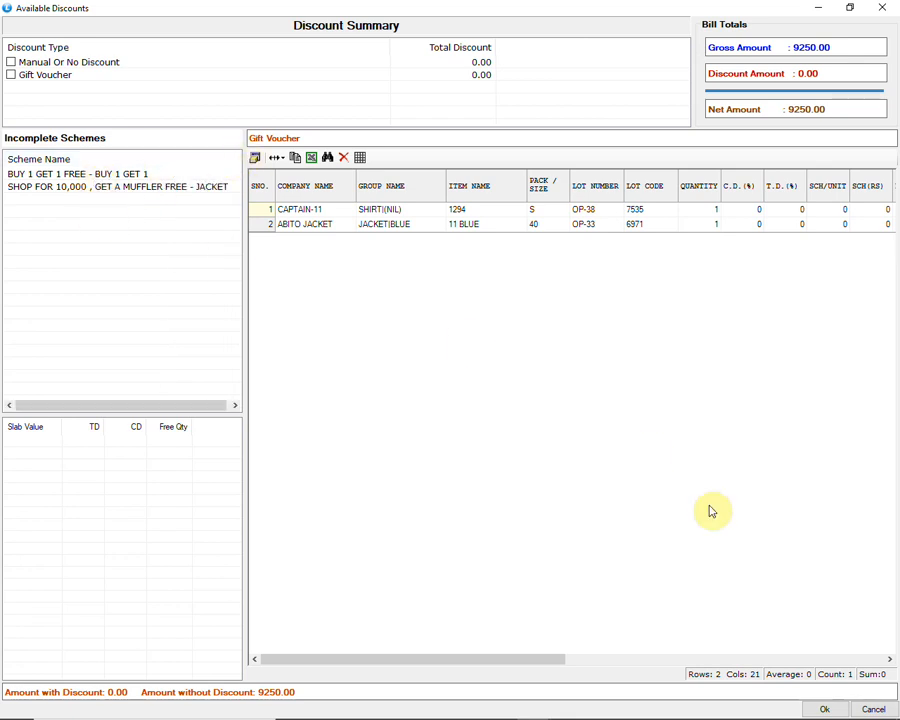
pyautogui.click(873, 710)
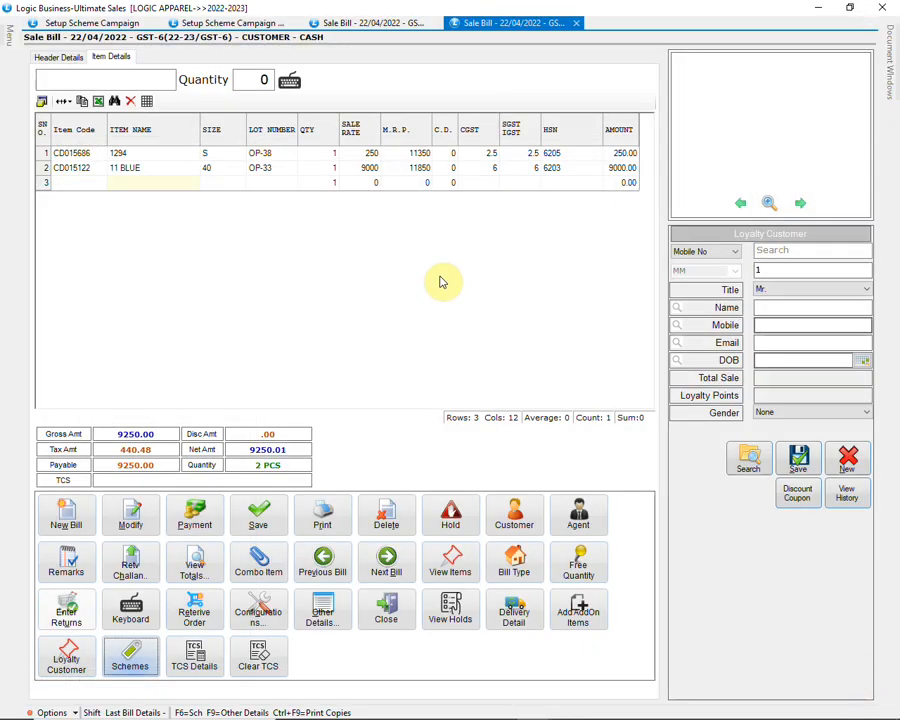
pyautogui.click(579, 24)
pyautogui.click(444, 413)
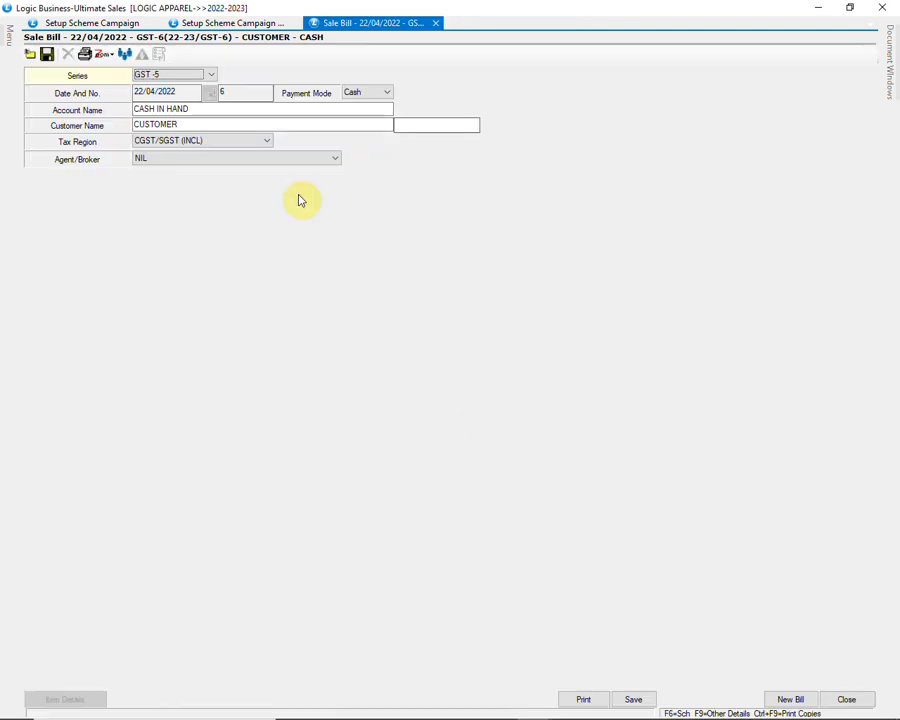
# Step: In the scheme campaign setup, load the groups of the FLAT 499 campaign
pyautogui.click(107, 24)
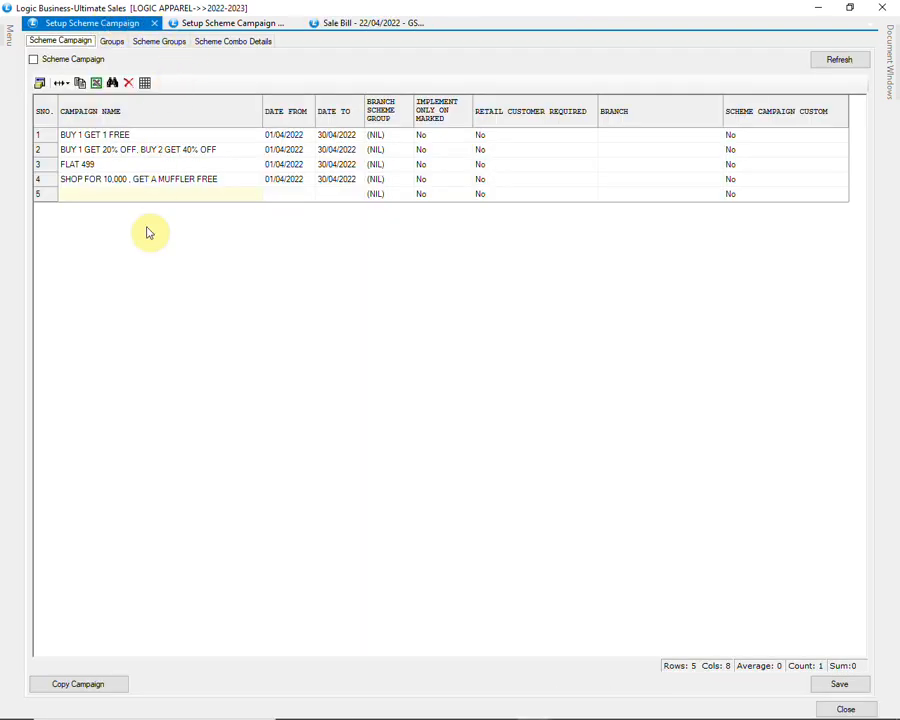
pyautogui.click(113, 42)
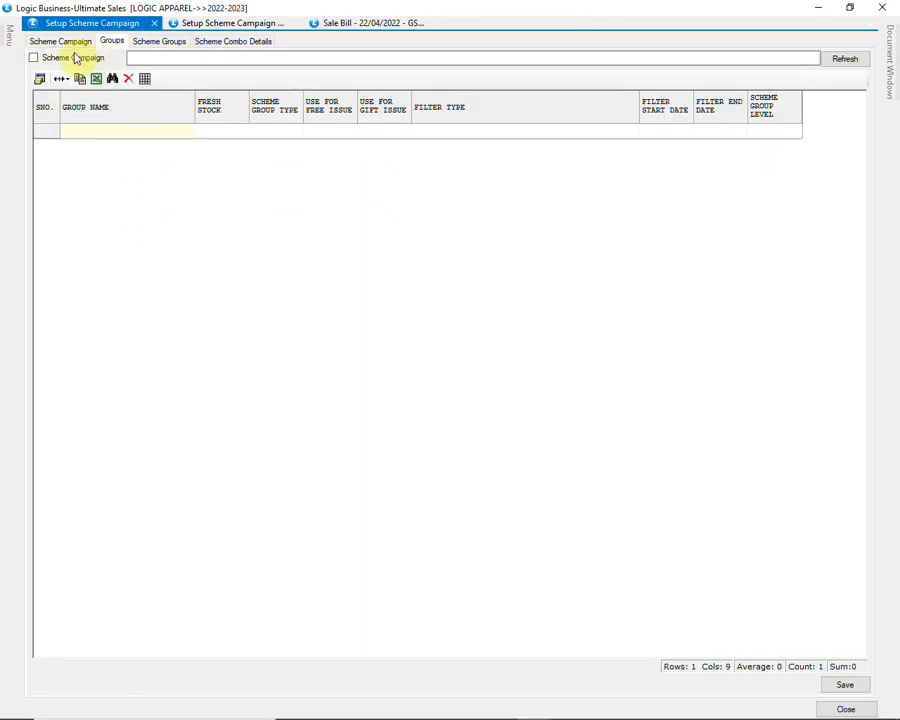
pyautogui.click(73, 58)
pyautogui.click(303, 358)
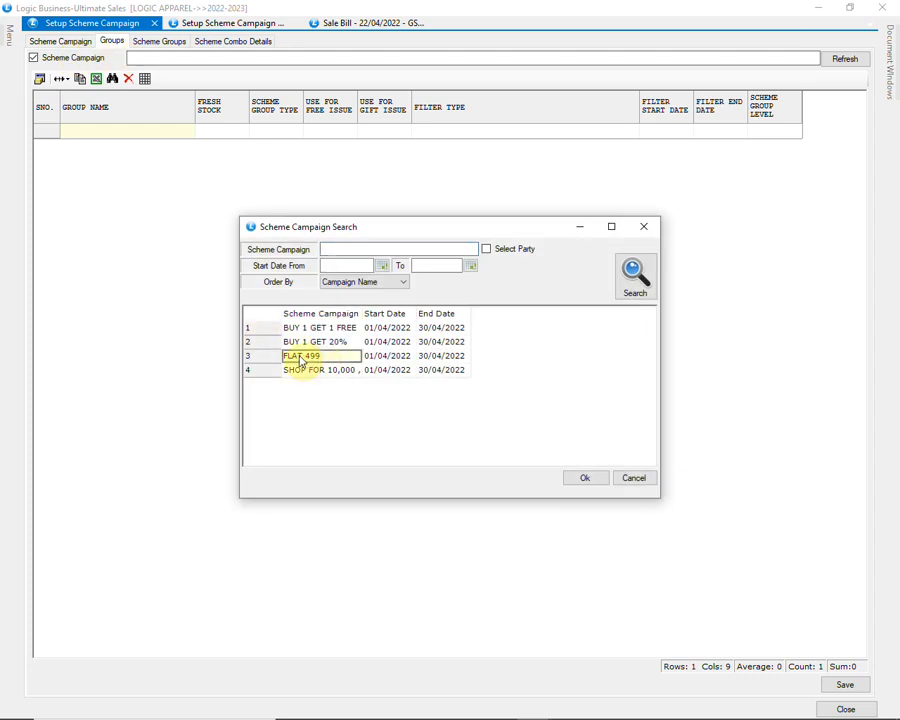
pyautogui.click(570, 479)
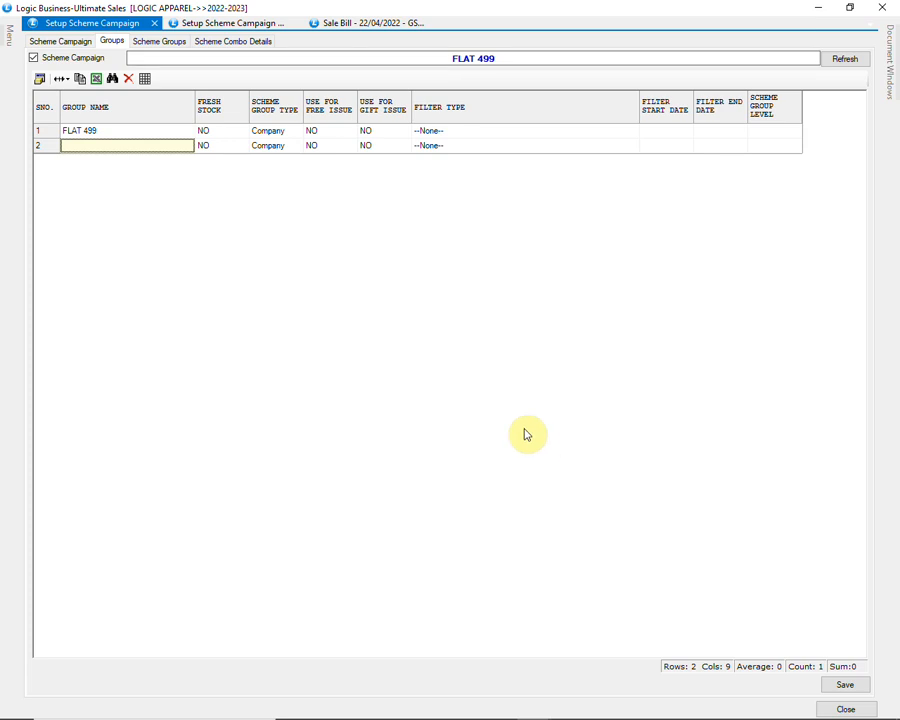
# Step: Filter the FLAT 499 group by Item Create Date, with a start date of 01/03/2021 and an end date of 31/03/2021
pyautogui.click(467, 134)
pyautogui.click(467, 134)
pyautogui.click(467, 134)
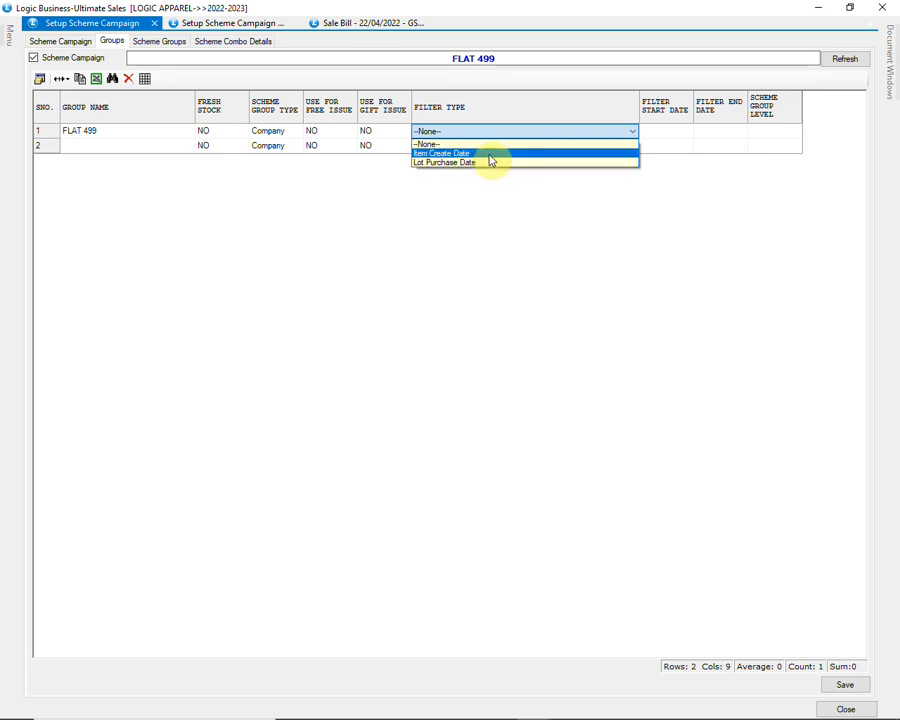
pyautogui.click(491, 159)
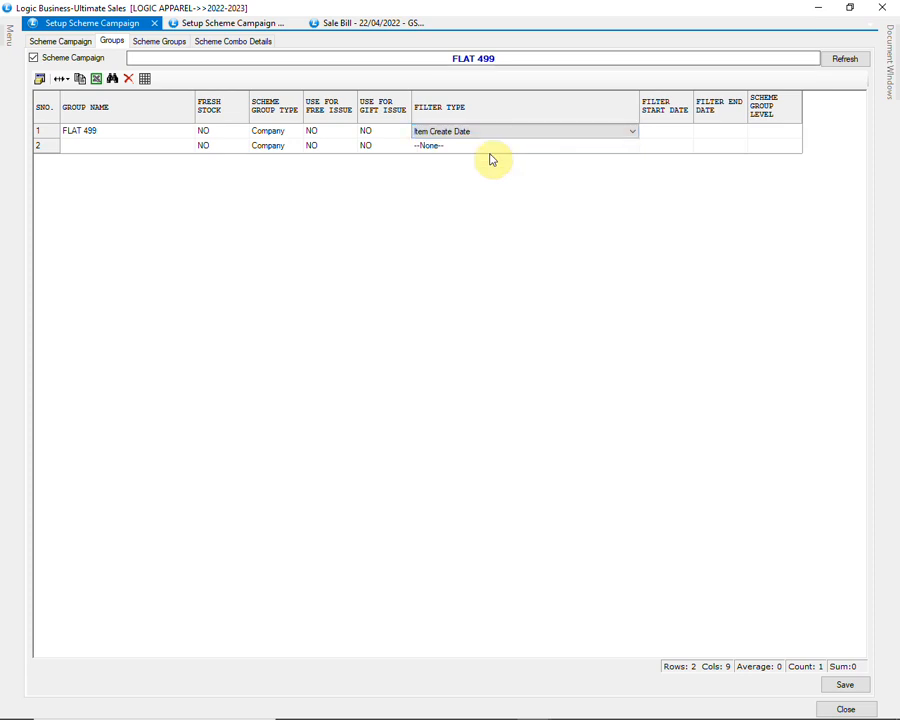
pyautogui.press('Tab')
pyautogui.write('01/03/2021')
pyautogui.press('Tab')
pyautogui.write('31/03/2021')
pyautogui.press('Tab')
pyautogui.press('Tab')
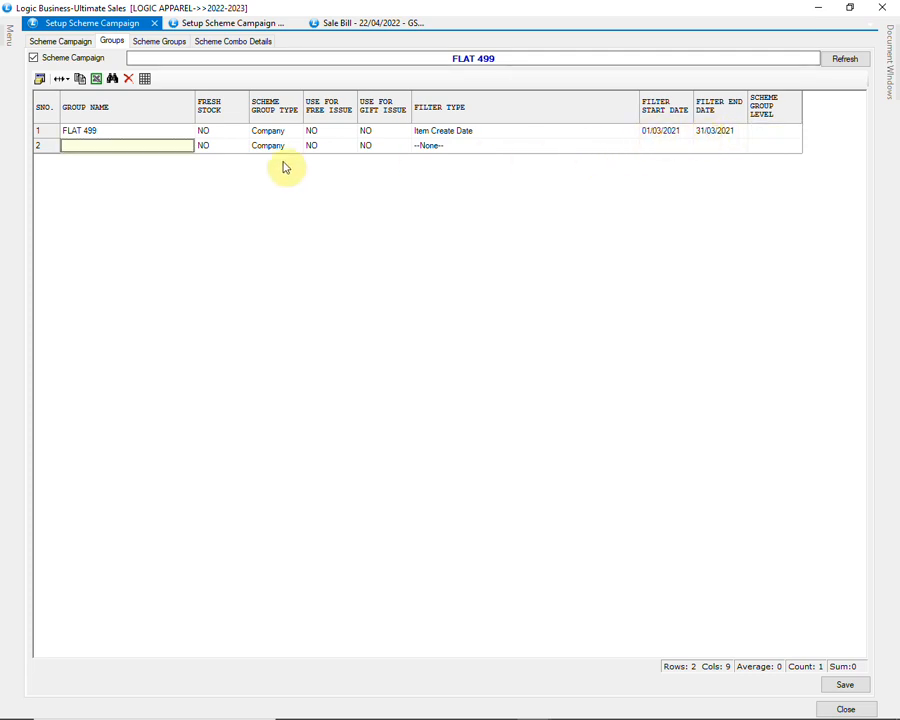
pyautogui.click(161, 136)
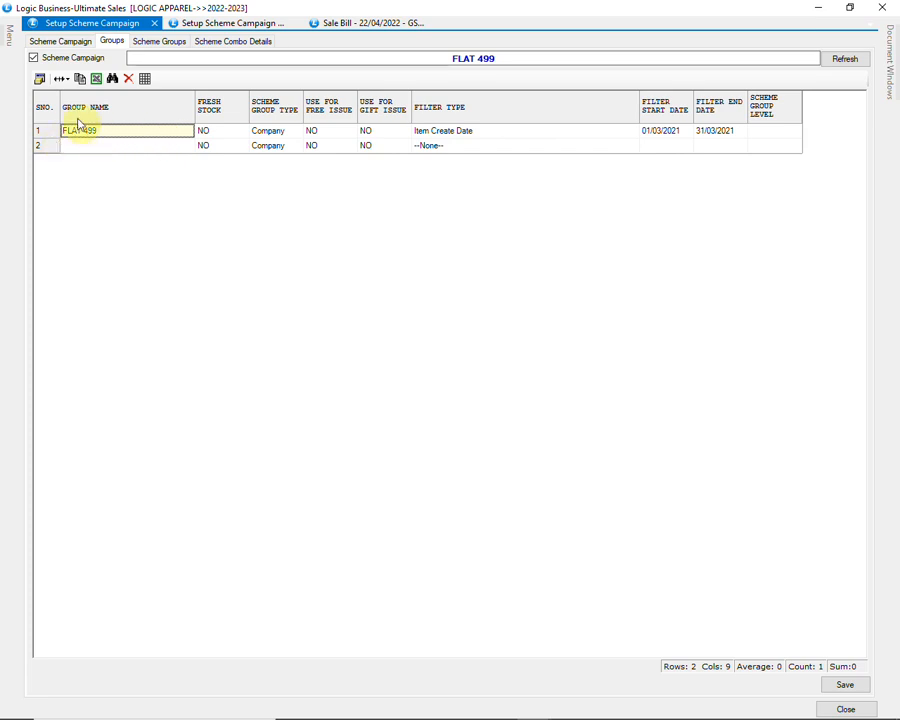
pyautogui.click(465, 134)
pyautogui.click(655, 136)
pyautogui.click(725, 134)
pyautogui.press('Left')
pyautogui.click(726, 133)
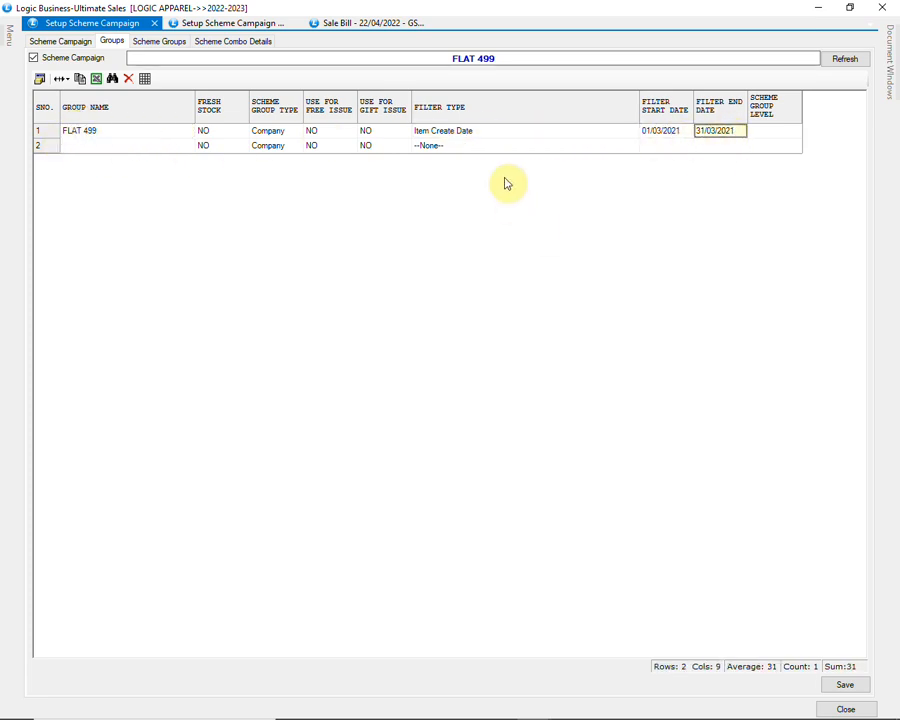
# Step: Set the FLAT 499 group's filter type to Lot Purchase Date and save the group changes
pyautogui.click(506, 135)
pyautogui.click(506, 135)
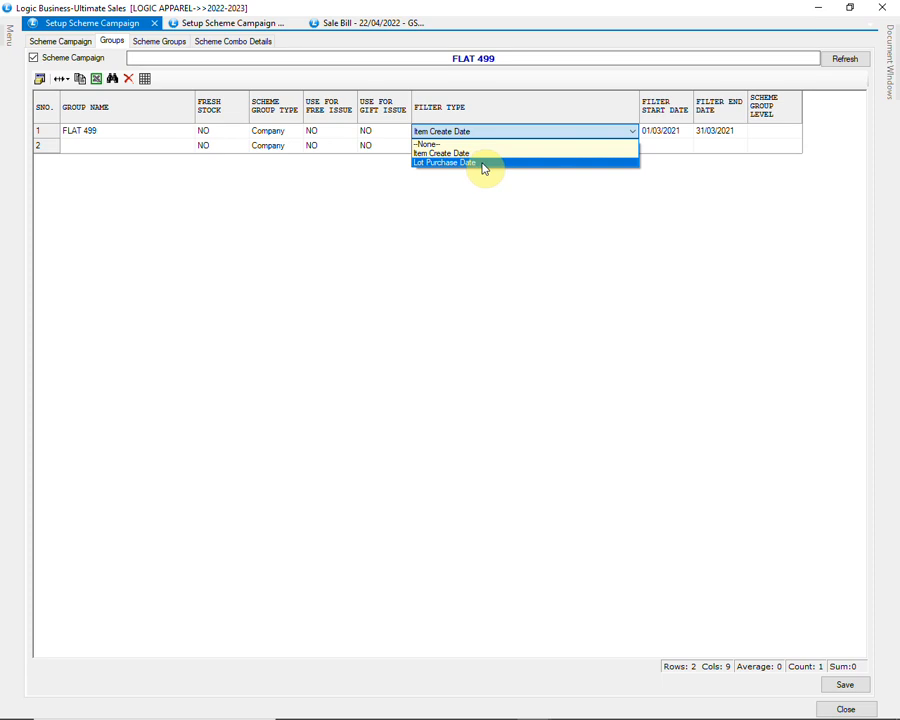
pyautogui.click(475, 164)
pyautogui.press('Tab')
pyautogui.press('Tab')
pyautogui.press('Tab')
pyautogui.press('Tab')
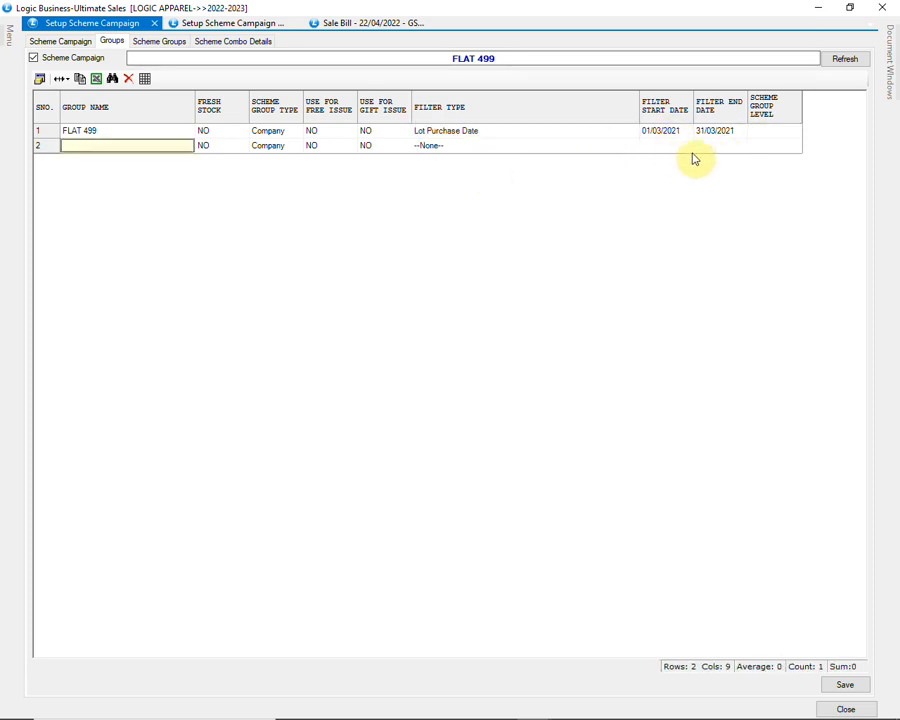
pyautogui.click(848, 684)
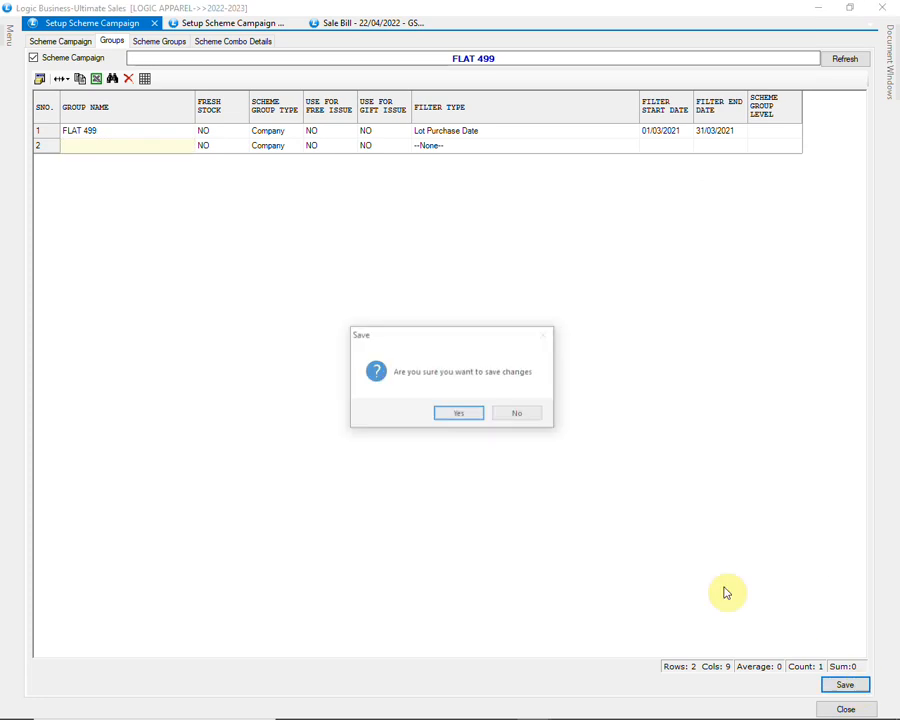
pyautogui.click(461, 414)
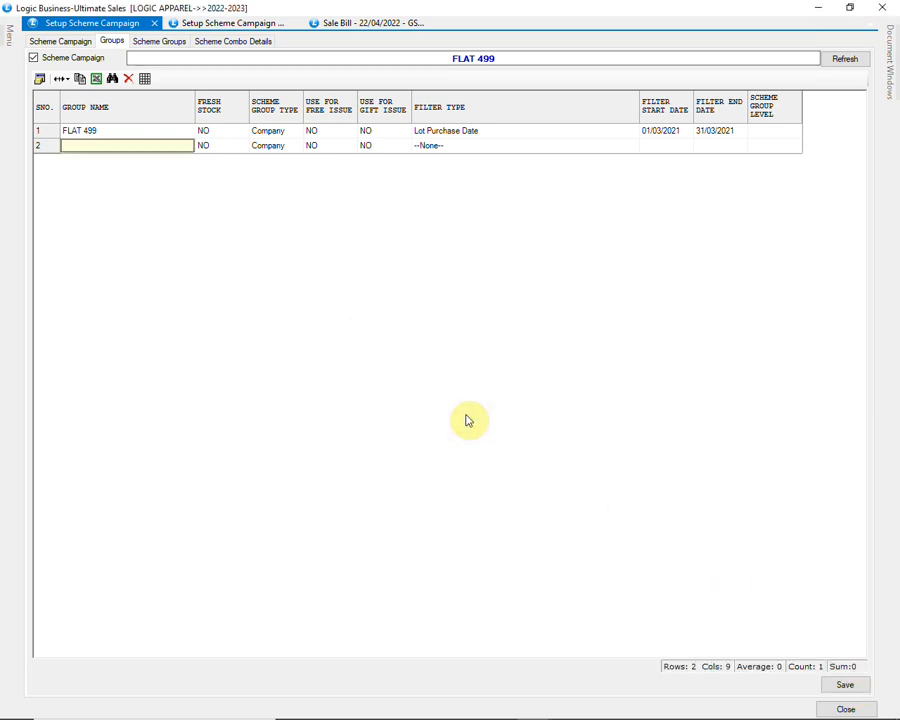
# Step: Show the companies allocated to the FLAT 499 scheme group
pyautogui.click(157, 42)
pyautogui.click(420, 106)
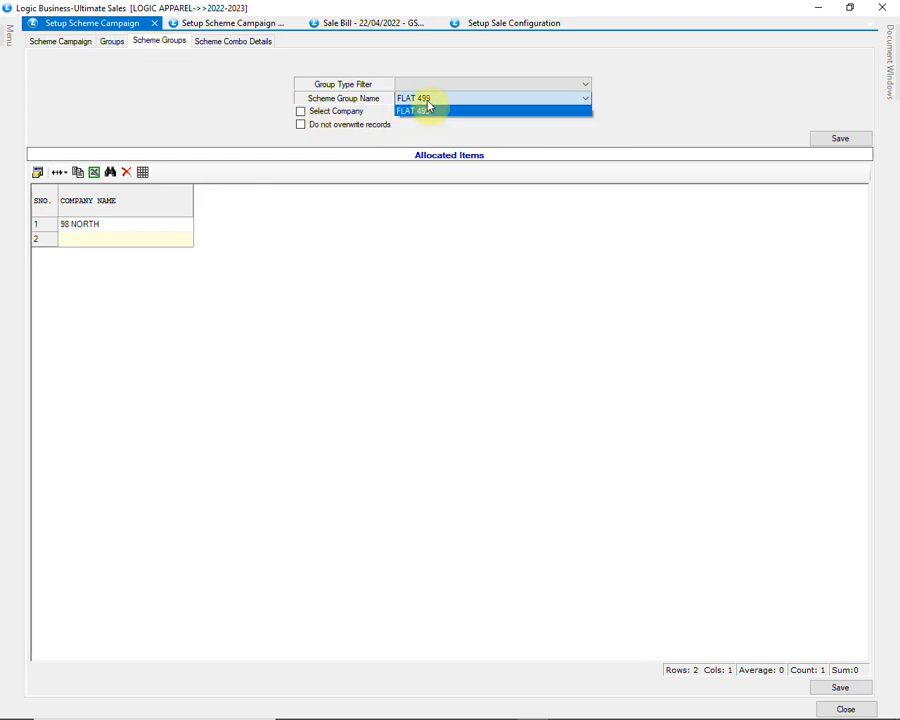
pyautogui.click(440, 108)
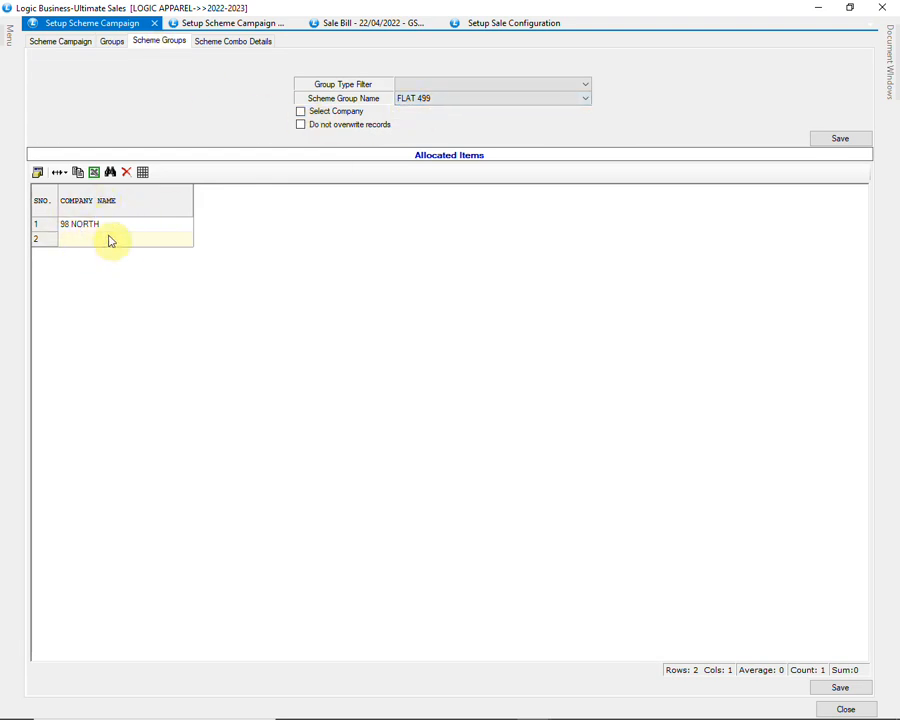
# Step: On the open sale bill, go through the header to the item details and add item T-9333 PINK in size M
pyautogui.click(350, 23)
pyautogui.press('Return')
pyautogui.press('Return')
pyautogui.press('Return')
pyautogui.press('Return')
pyautogui.press('Return')
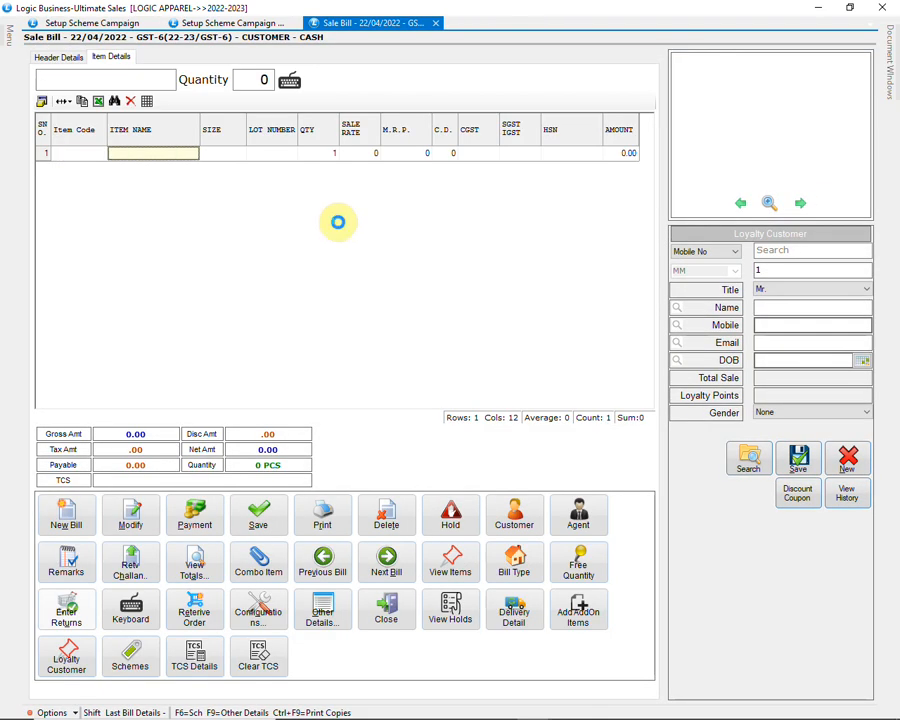
pyautogui.write('T-933')
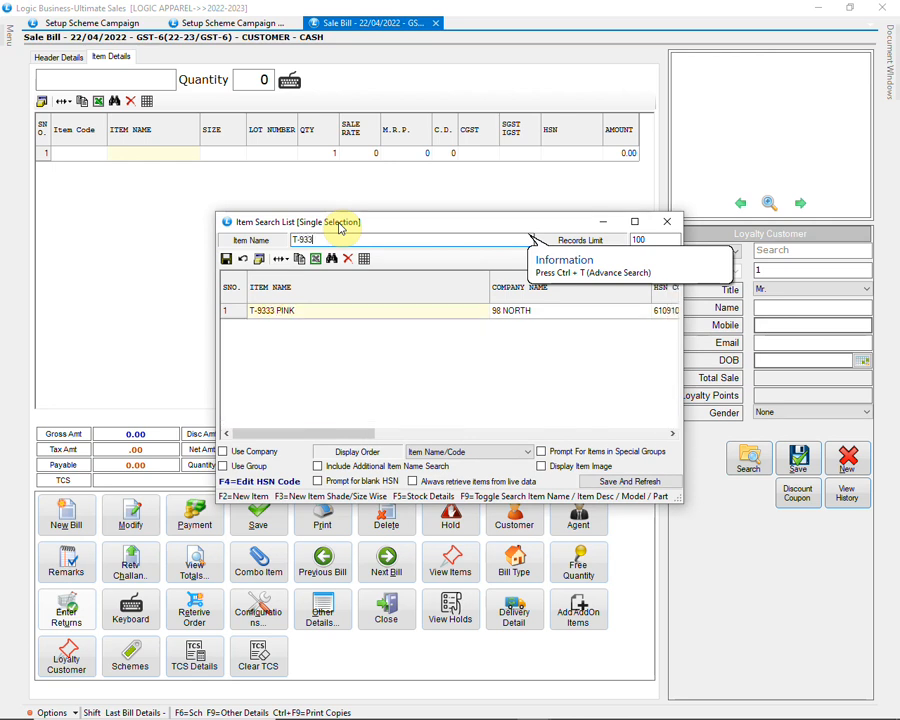
pyautogui.click(334, 309)
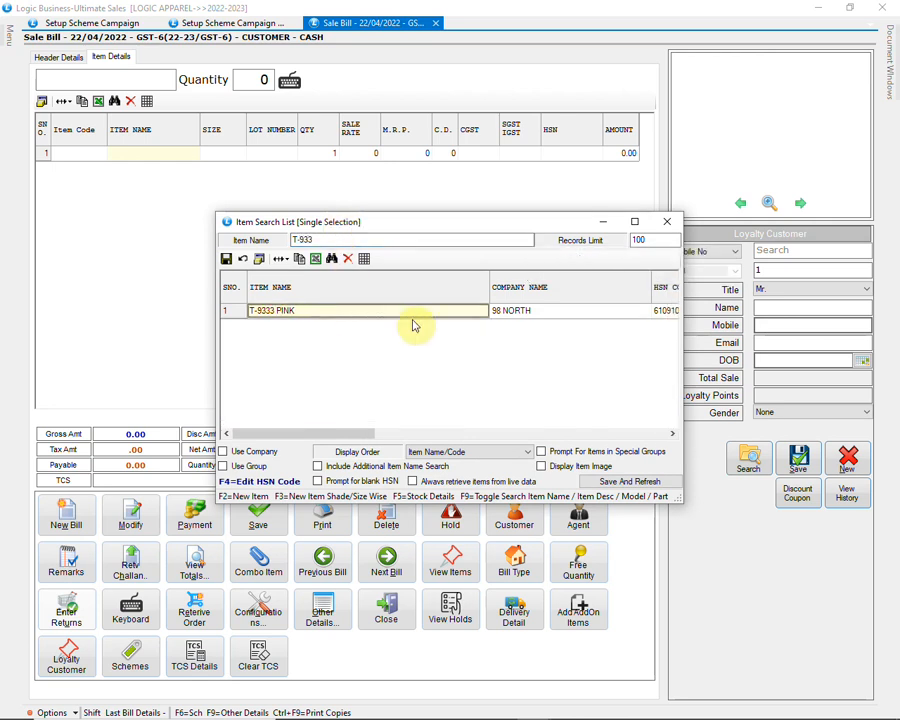
pyautogui.click(543, 314)
pyautogui.doubleClick(463, 317)
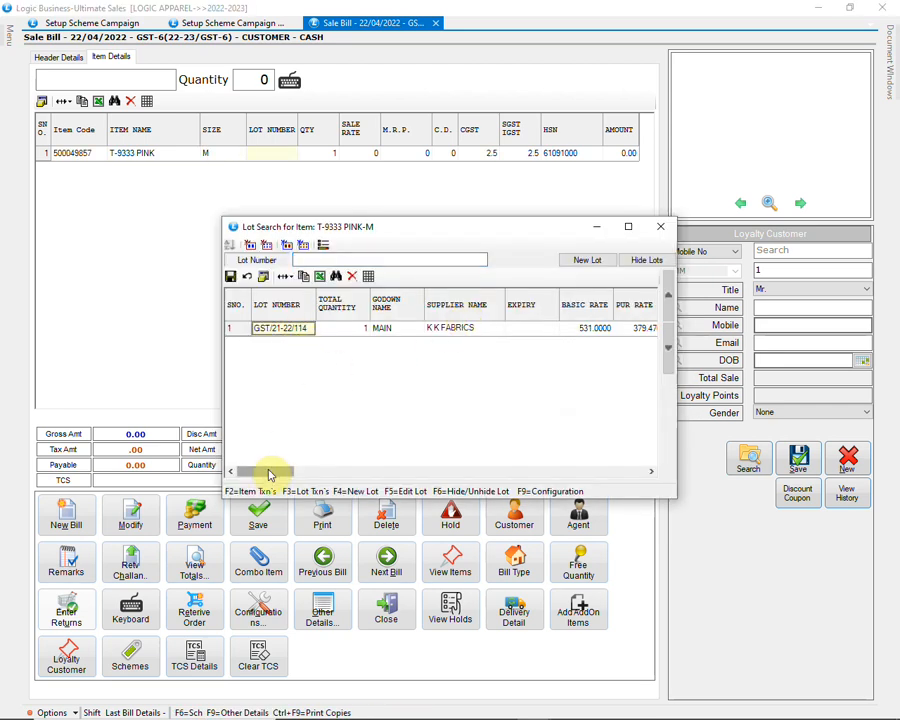
# Step: View the purchase date of lot GST/21-22/114, select that lot for the bill item, and check the bill for available schemes
pyautogui.moveTo(268, 475); pyautogui.dragTo(358, 472)
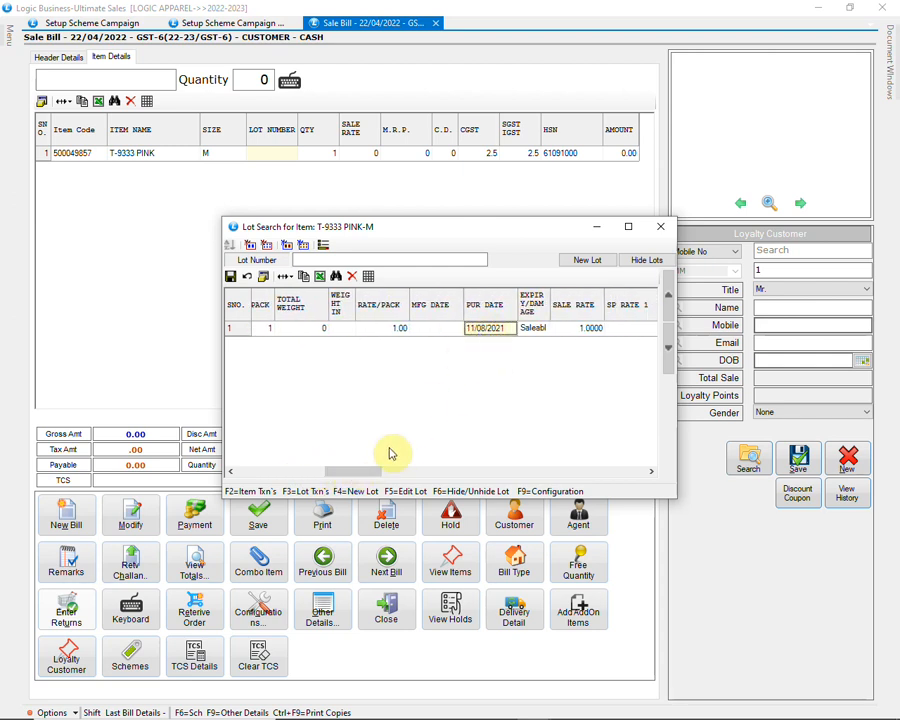
pyautogui.moveTo(368, 476); pyautogui.dragTo(280, 465)
pyautogui.click(278, 332)
pyautogui.press('Return')
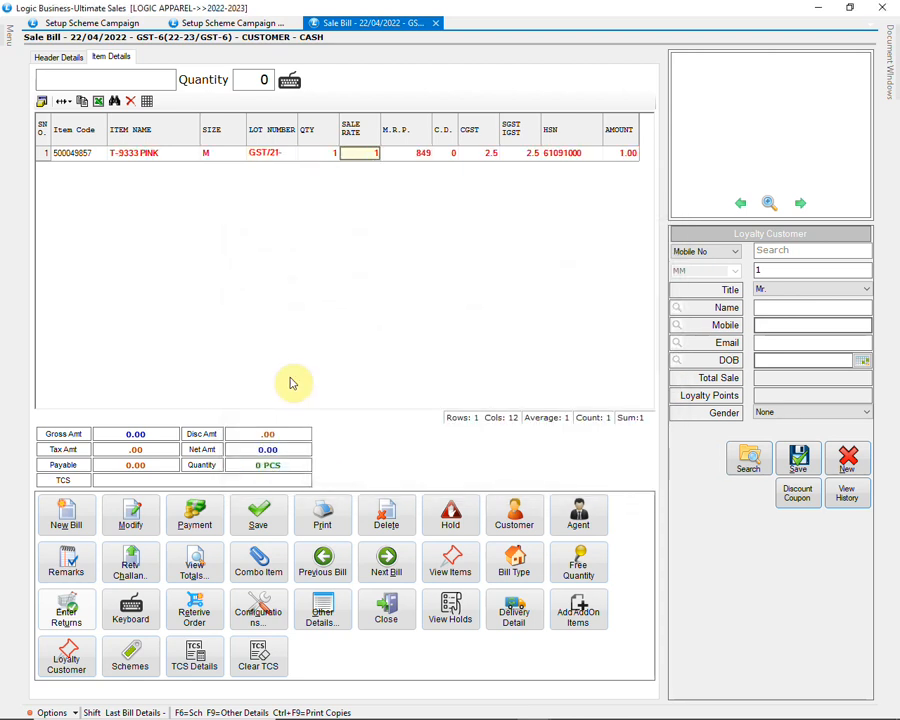
pyautogui.press('Return')
pyautogui.press('Return')
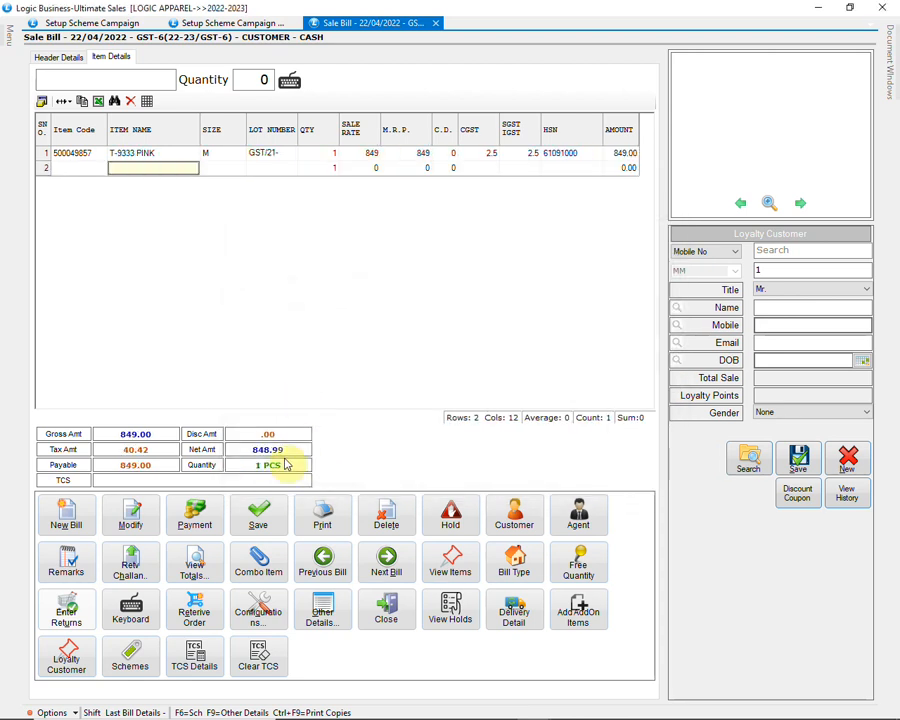
pyautogui.click(130, 660)
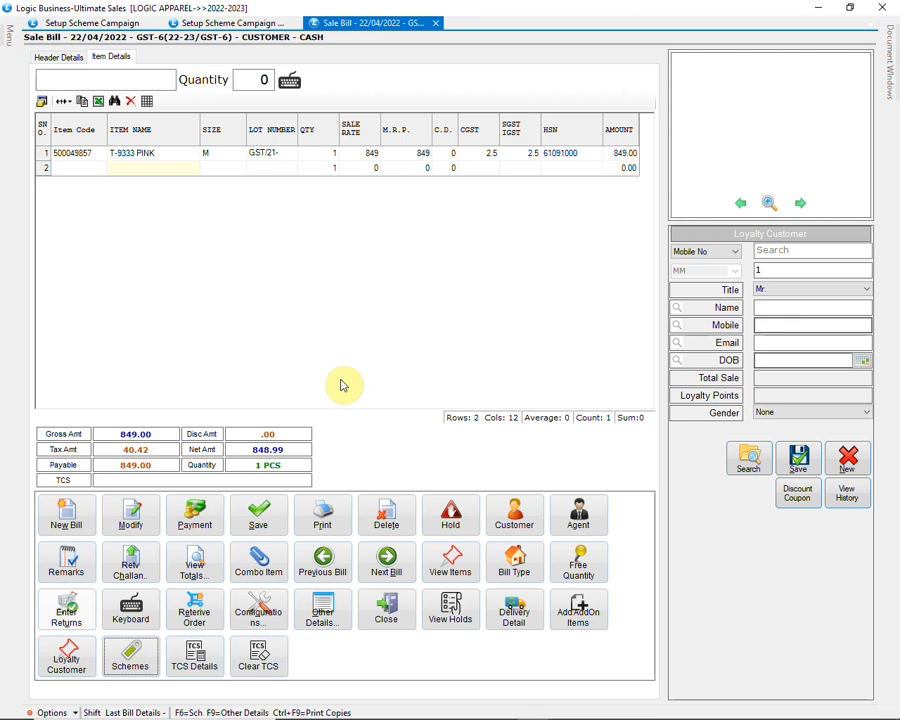
# Step: In the campaign setup, set the FLAT 499 group's filter dates to 01/08/2021 through 15/08/2021 and save the changes
pyautogui.click(104, 25)
pyautogui.click(112, 44)
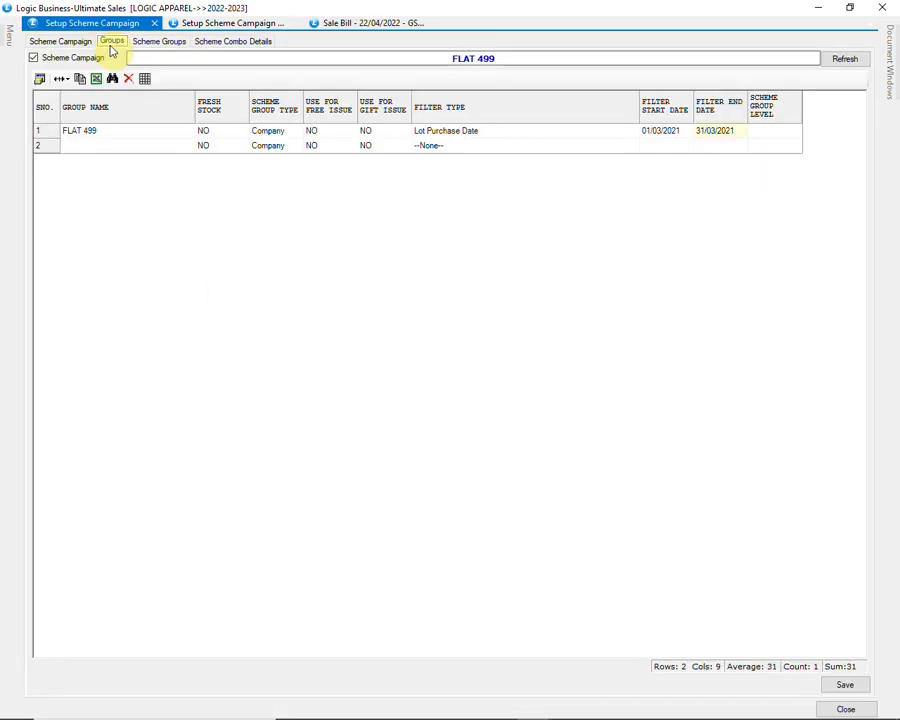
pyautogui.click(640, 135)
pyautogui.write('01/08/20')
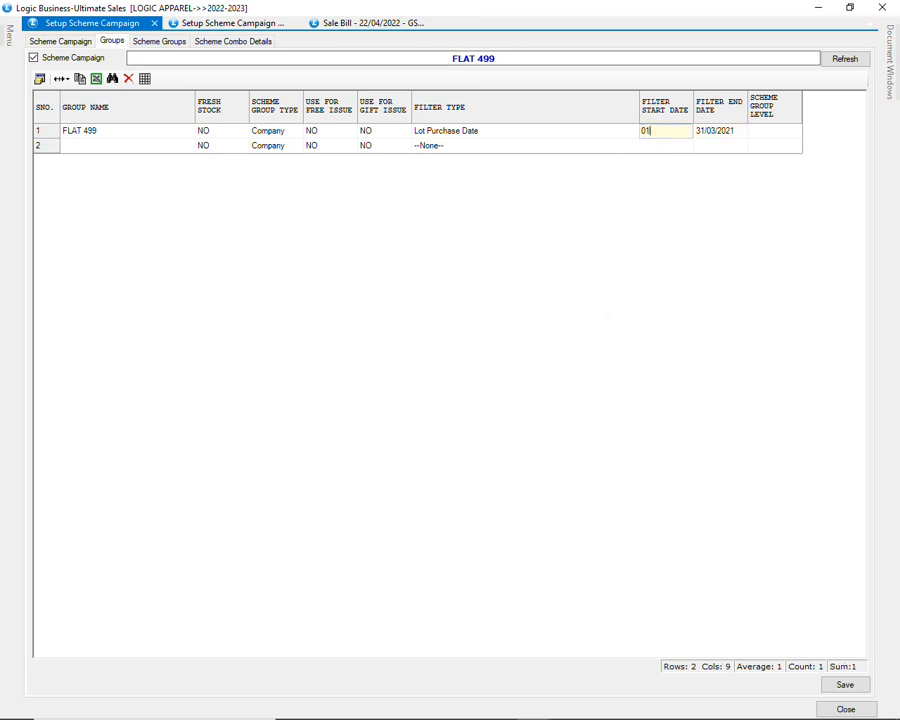
pyautogui.press('Tab')
pyautogui.write('15/08/20')
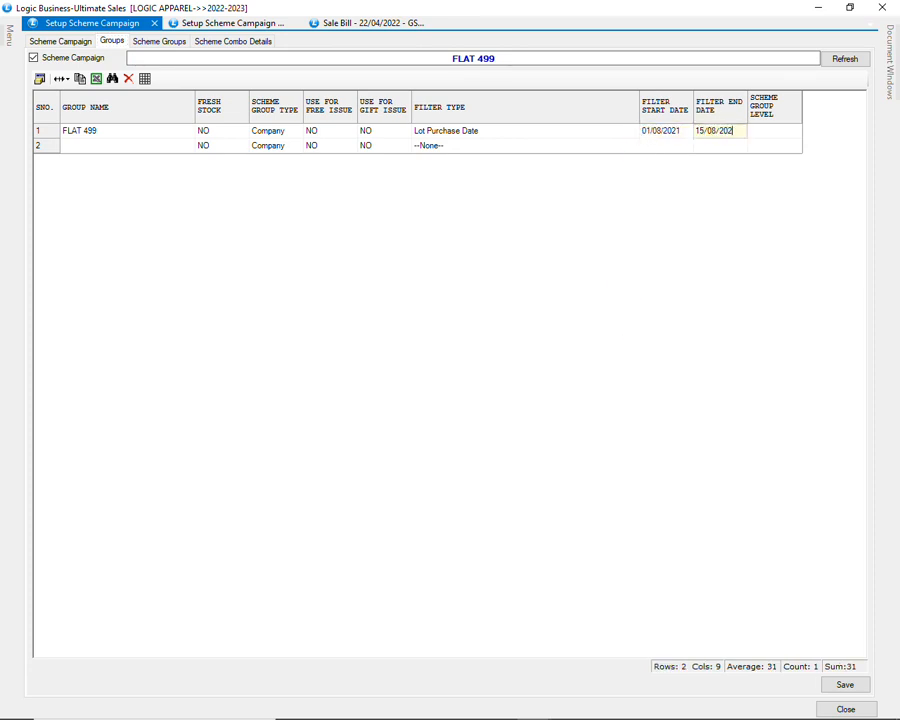
pyautogui.write('21')
pyautogui.press('Tab')
pyautogui.press('Tab')
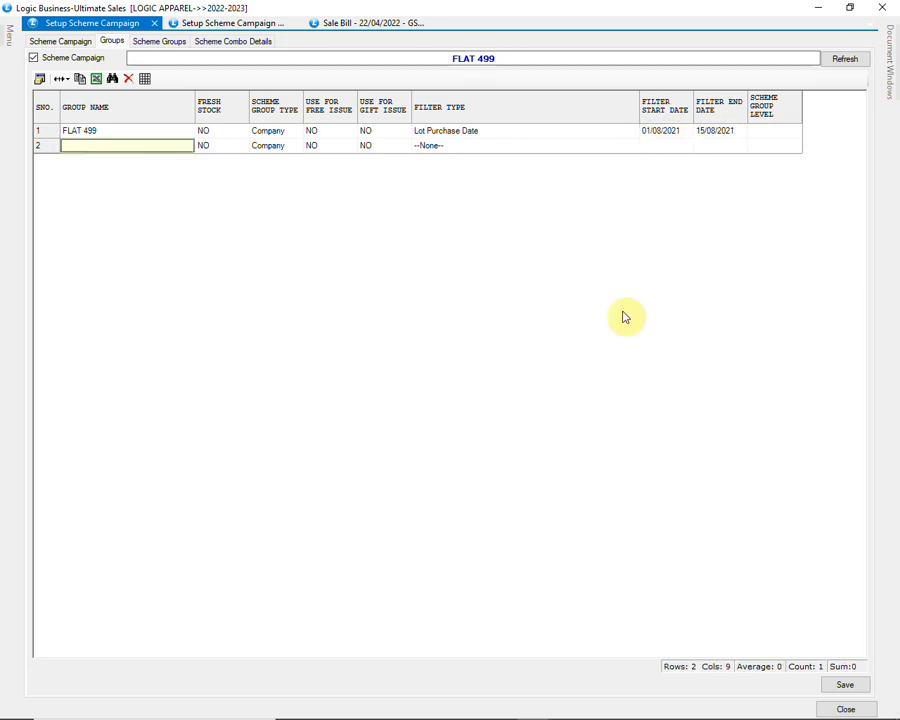
pyautogui.click(845, 686)
pyautogui.click(468, 411)
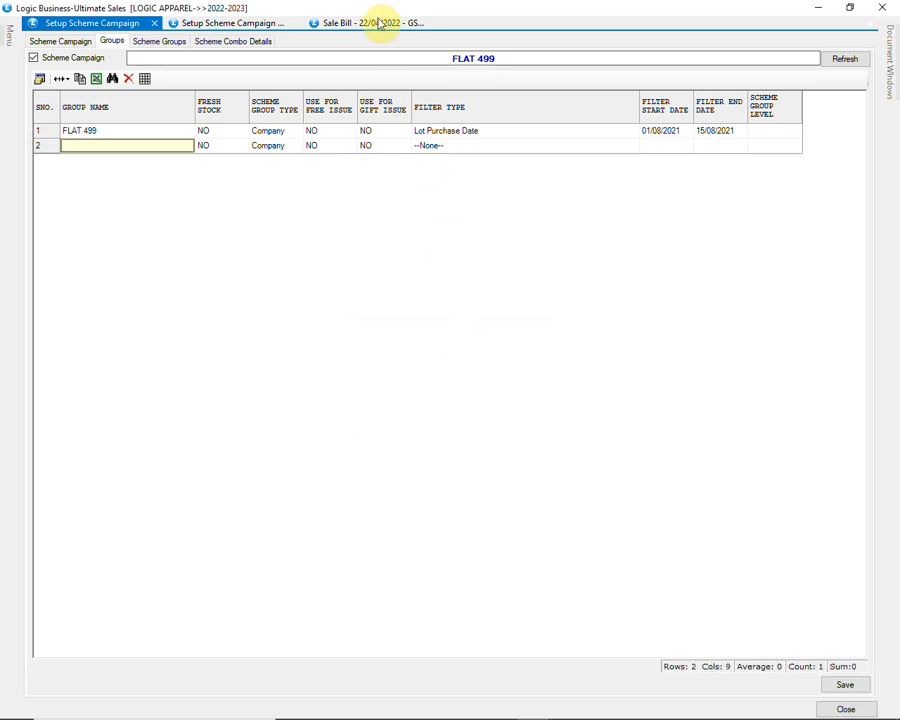
# Step: Discard the current sale bill for a new one, and add T-9333 PINK in size M from its lot after viewing the purchase date
pyautogui.click(380, 22)
pyautogui.click(72, 514)
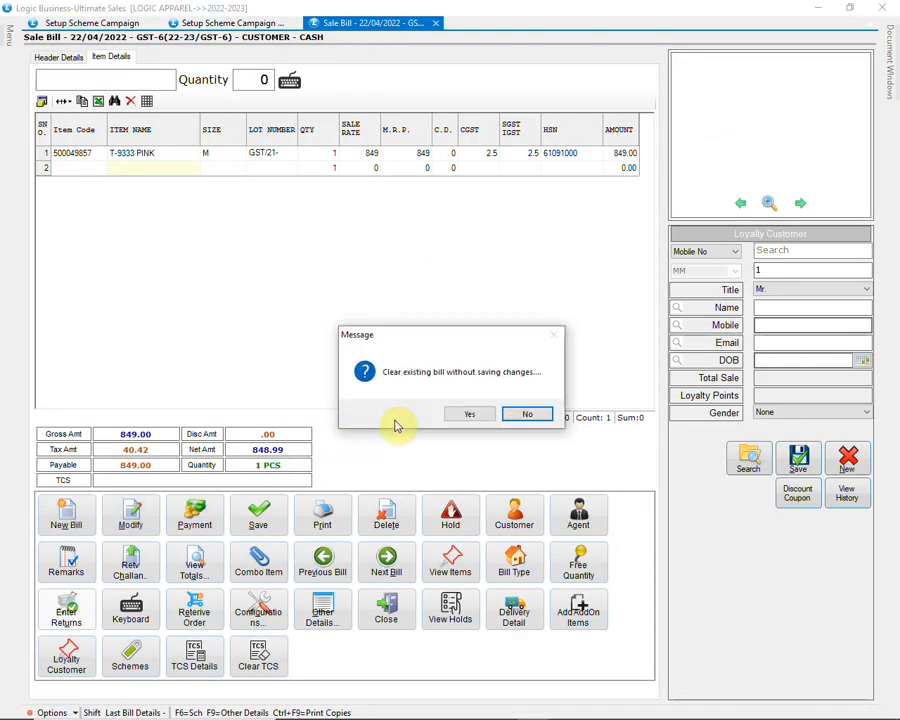
pyautogui.click(472, 414)
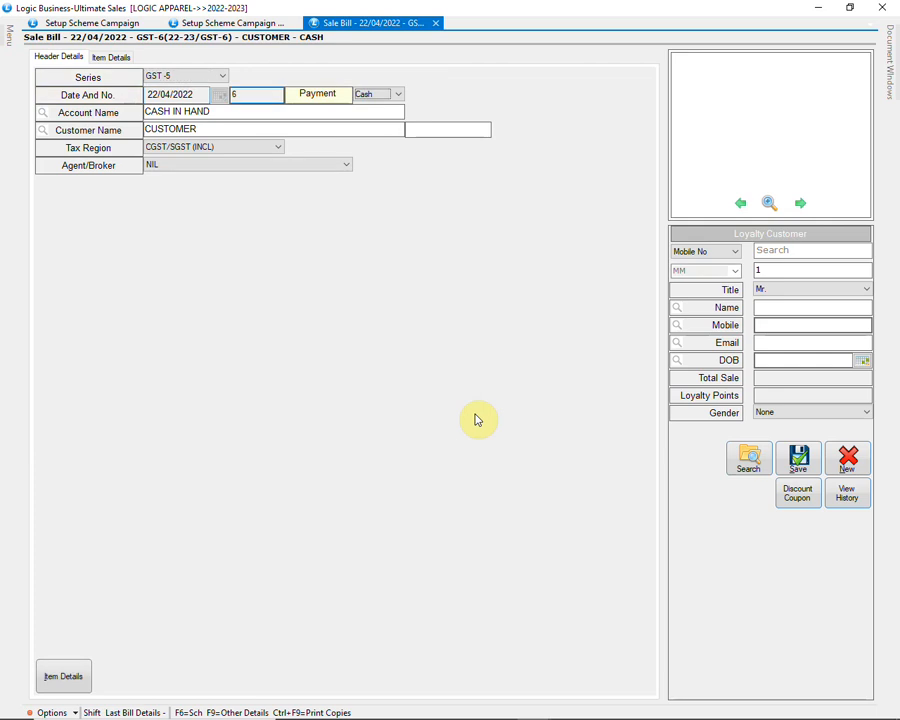
pyautogui.write('T-933')
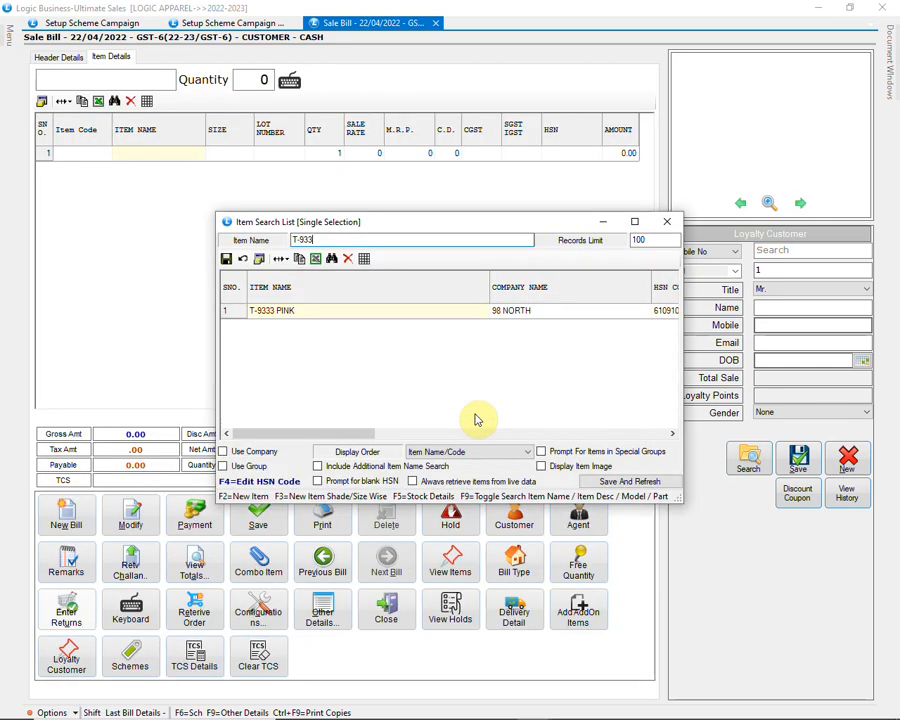
pyautogui.press('Return')
pyautogui.press('Return')
pyautogui.click(277, 327)
pyautogui.moveTo(278, 473); pyautogui.dragTo(346, 471)
pyautogui.click(557, 327)
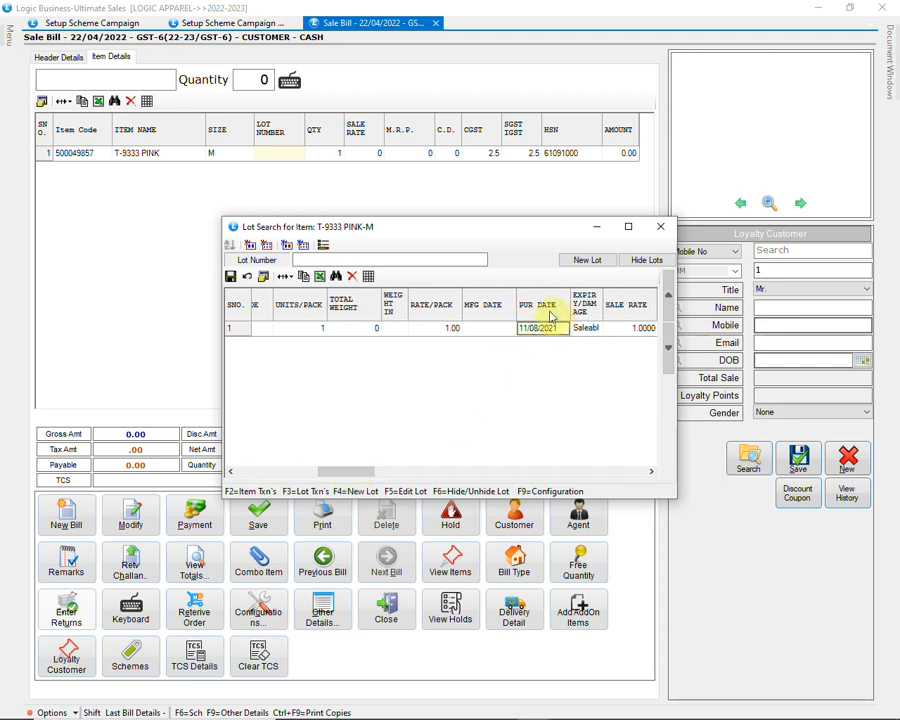
pyautogui.press('Return')
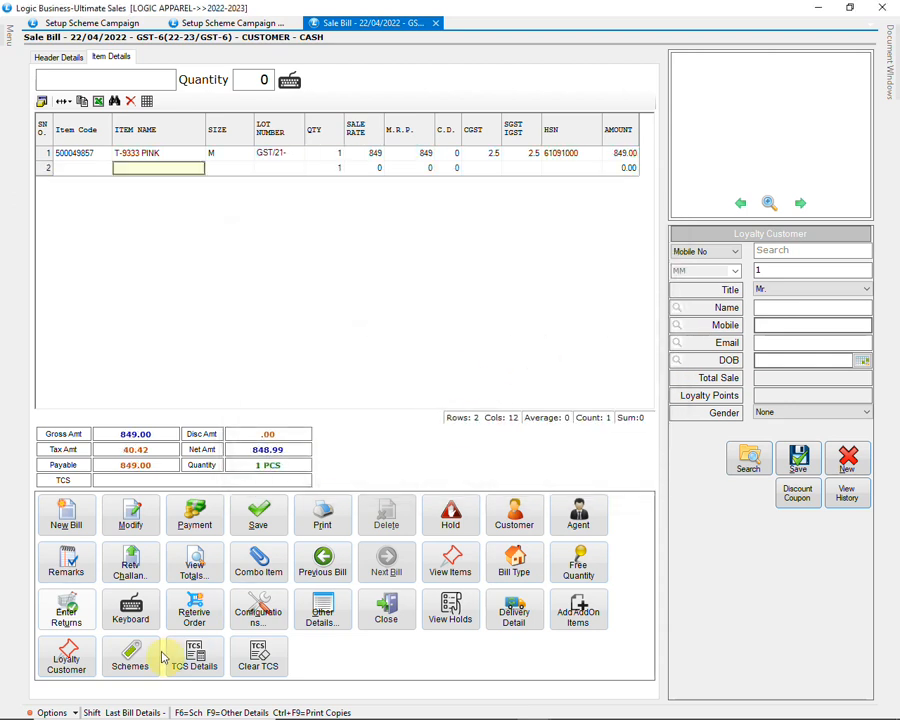
# Step: Examine the FLAT 499 scheme discount available for the bill, and leave the discount list without applying it
pyautogui.click(131, 657)
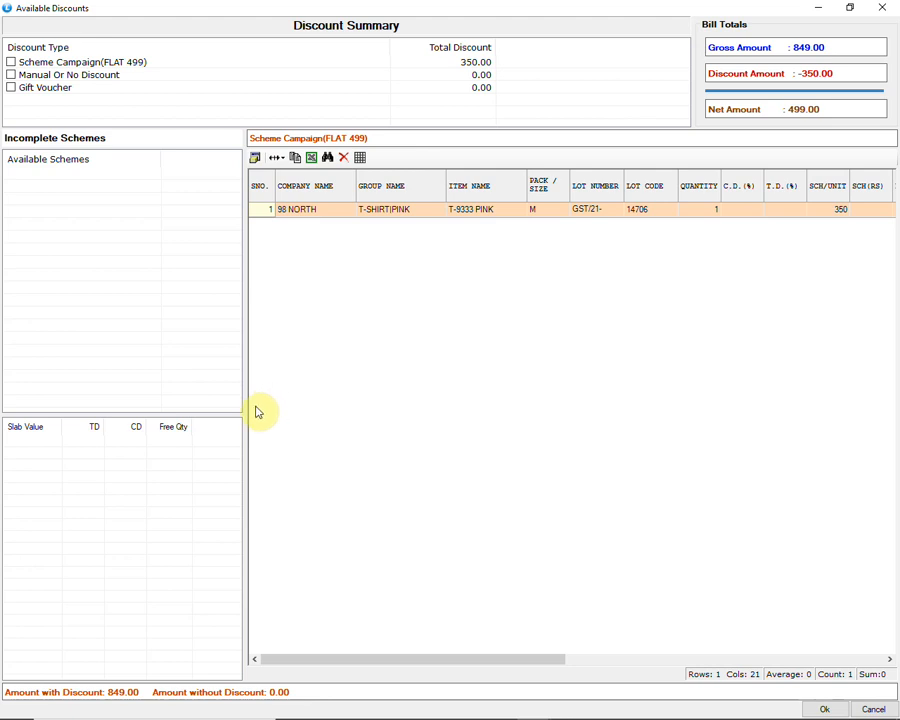
pyautogui.click(140, 62)
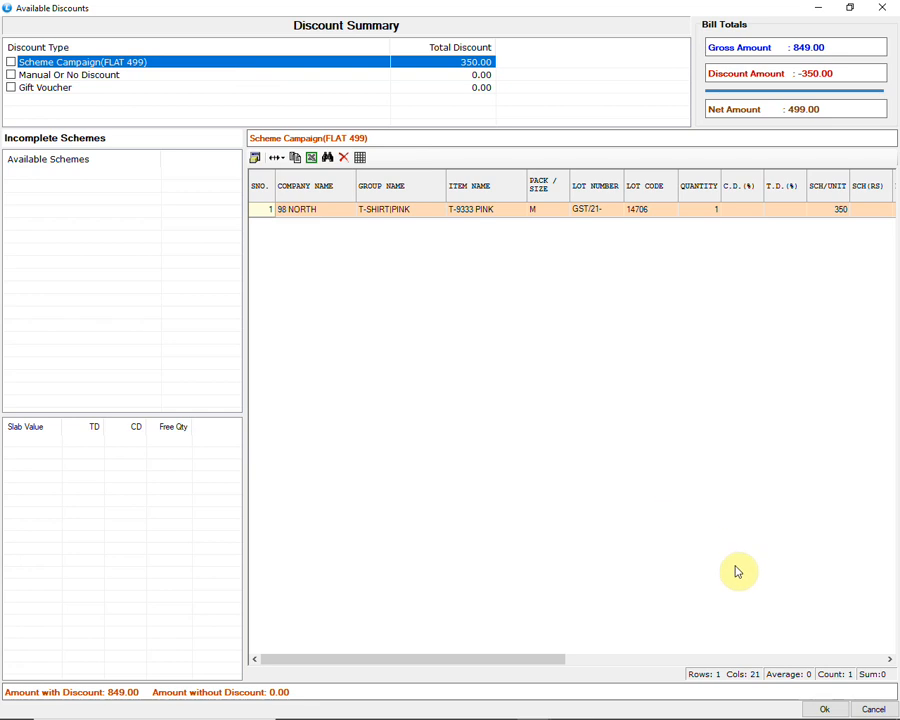
pyautogui.click(872, 710)
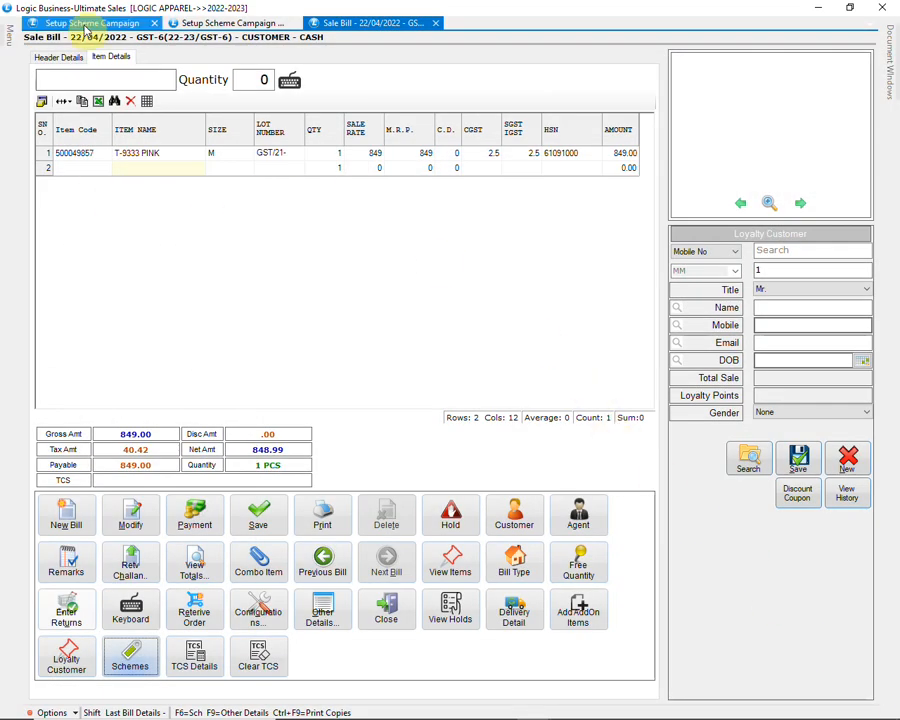
# Step: In the scheme campaign setup, add a campaign named BAISAKHI SCHEME running from 01/04/2022 to 30/04/2022
pyautogui.click(88, 24)
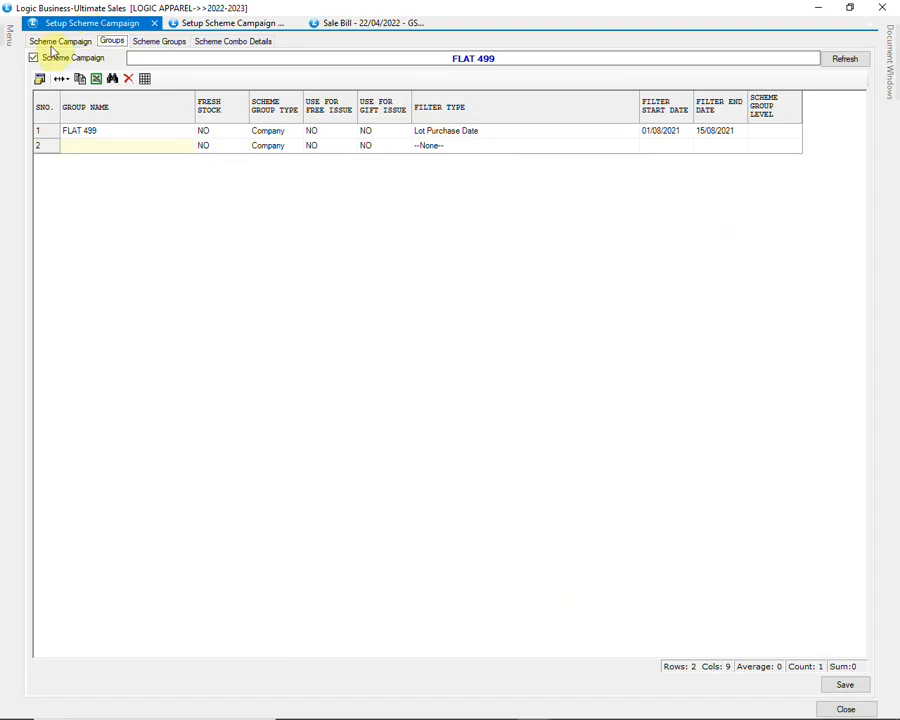
pyautogui.click(42, 41)
pyautogui.click(137, 197)
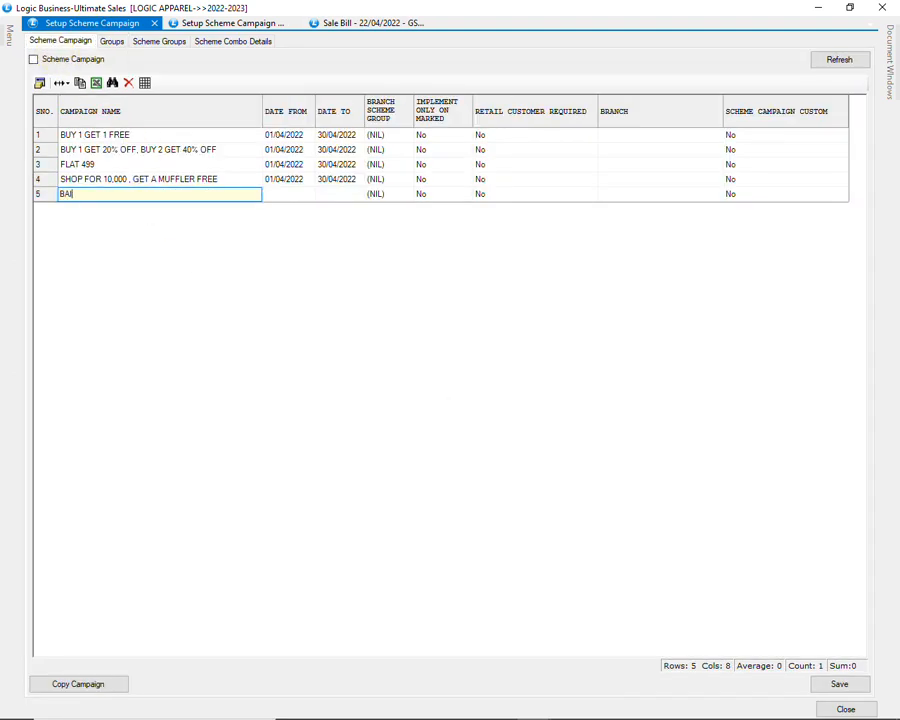
pyautogui.write('BAISAKHI SCHEME')
pyautogui.press('Tab')
pyautogui.write('01/04/2022')
pyautogui.press('Tab')
pyautogui.write('30/0')
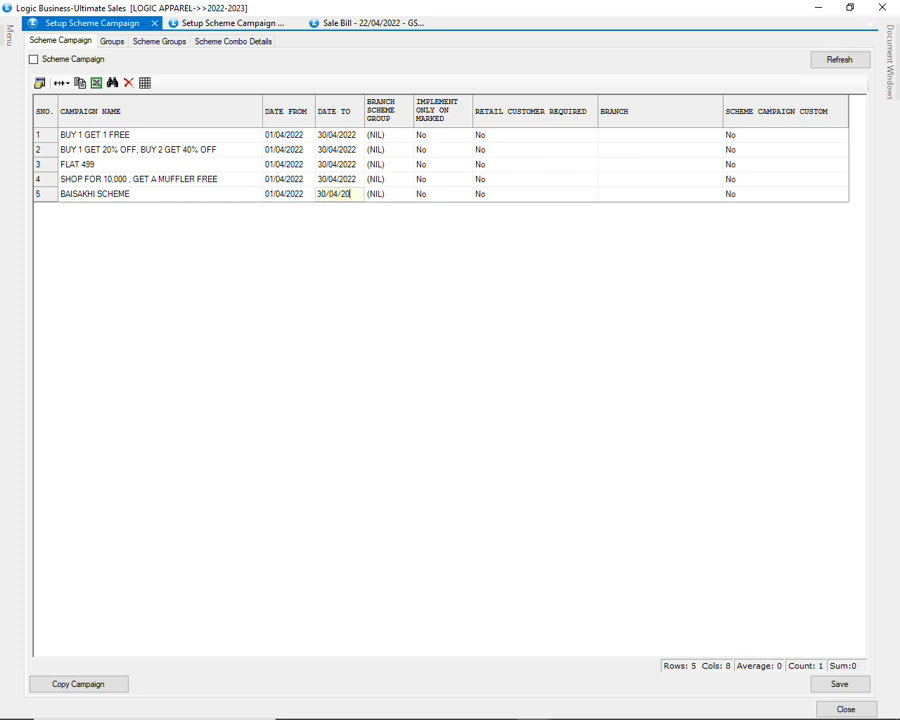
pyautogui.write('4/2022')
# Step: Mark the BAISAKHI SCHEME campaign as a custom scheme campaign and save the campaign list
pyautogui.press('Tab')
pyautogui.press('Tab')
pyautogui.press('Tab')
pyautogui.press('Tab')
pyautogui.press('Tab')
pyautogui.press('space')
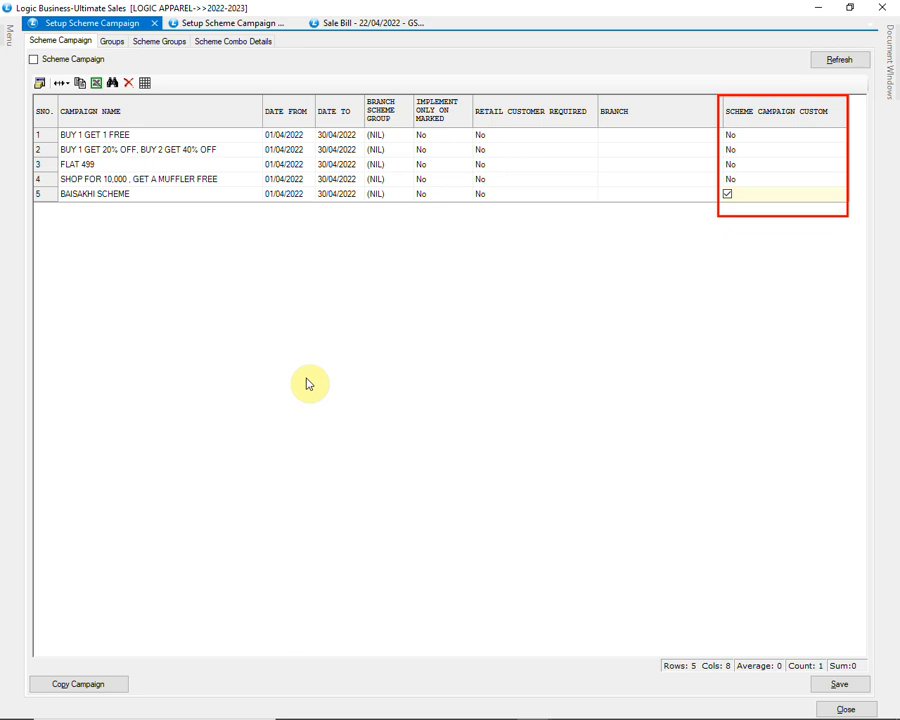
pyautogui.press('Tab')
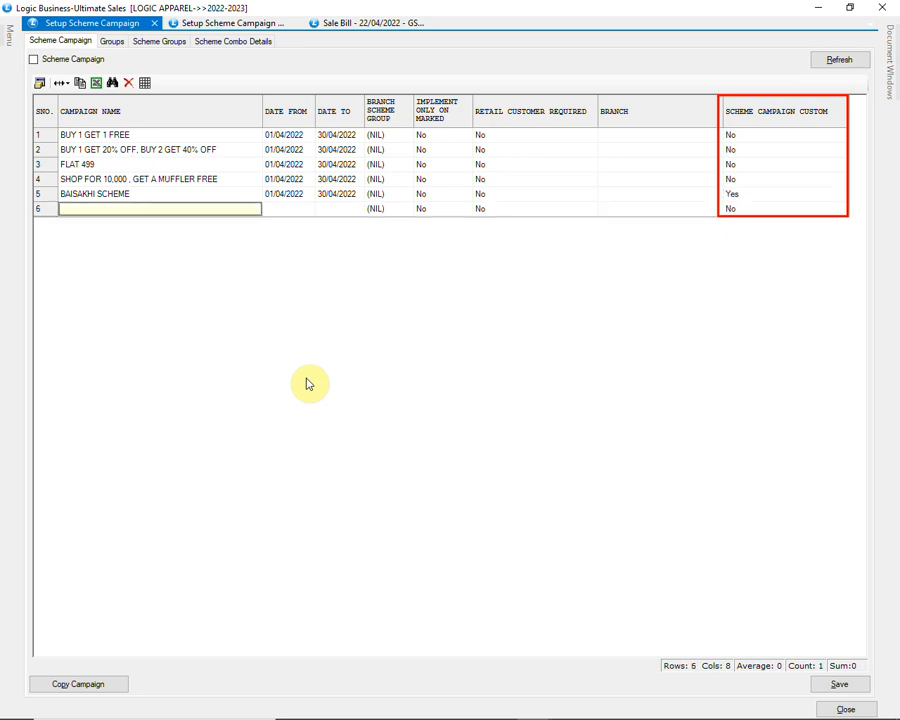
pyautogui.click(840, 686)
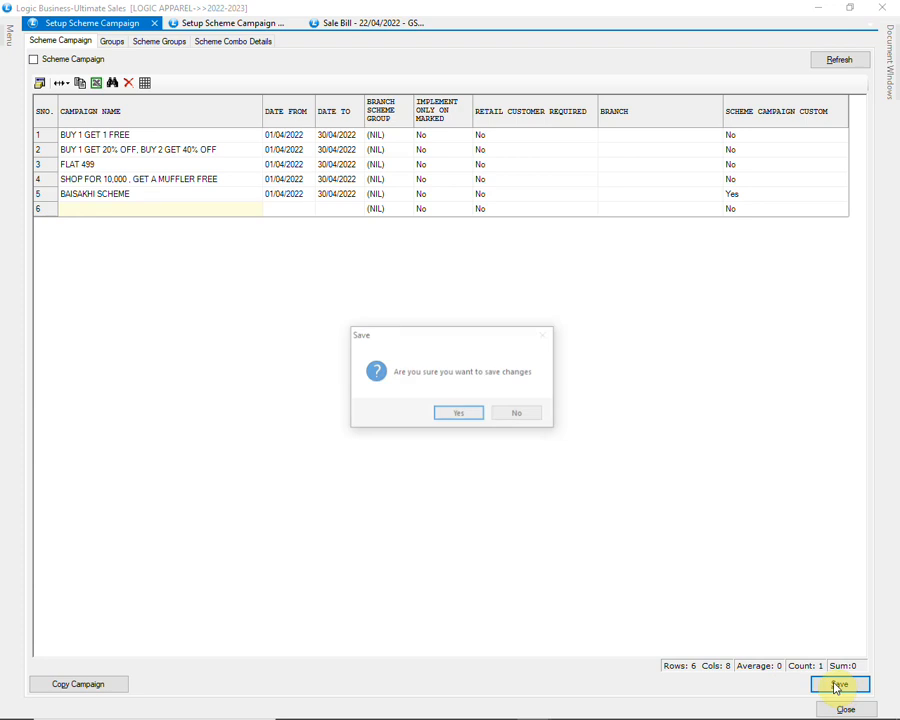
pyautogui.click(474, 415)
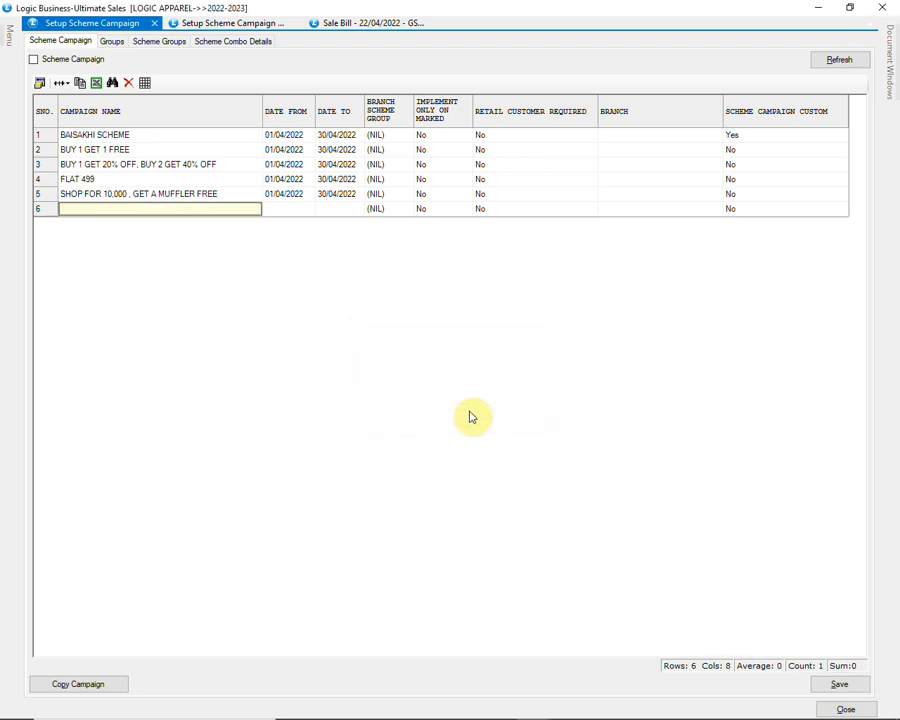
# Step: Load the BAISAKHI SCHEME campaign for group setup and add a group named BAISAKHI SCHEME
pyautogui.click(121, 44)
pyautogui.click(62, 60)
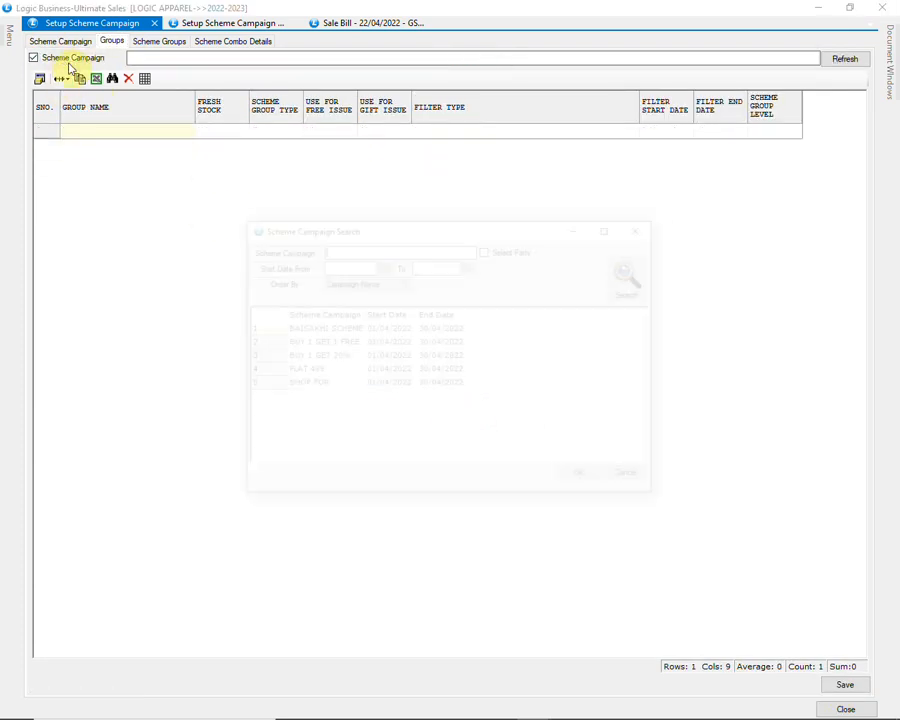
pyautogui.click(66, 62)
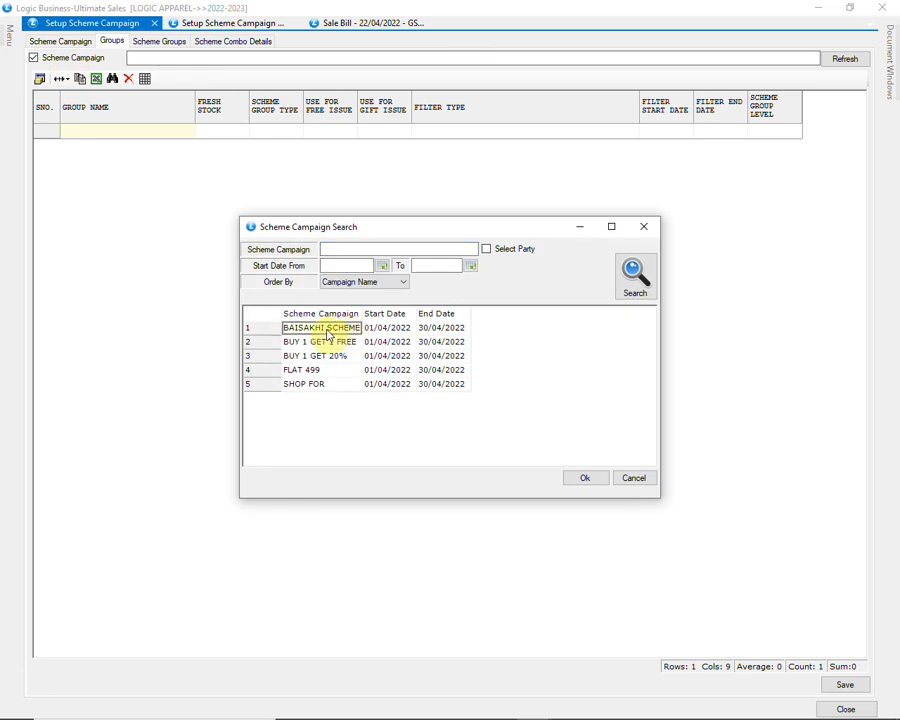
pyautogui.click(574, 481)
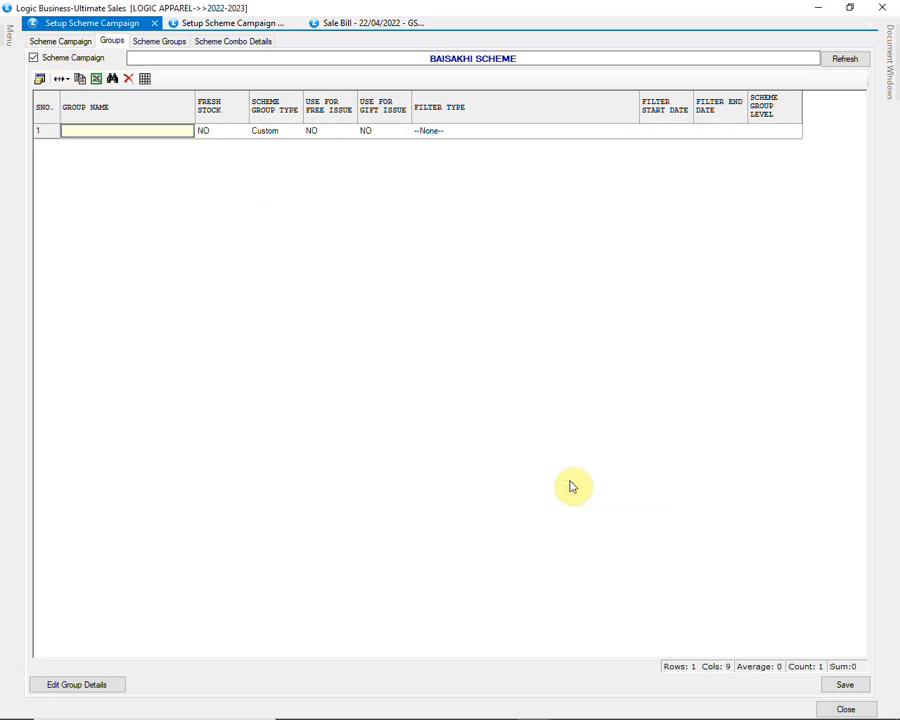
pyautogui.write('BAISA')
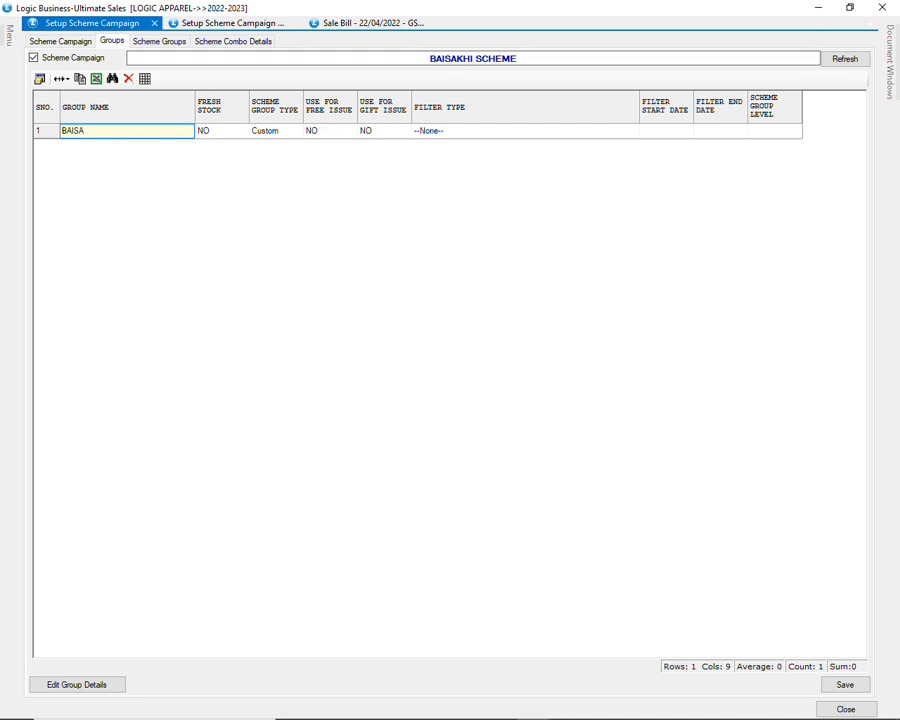
pyautogui.write('KHI SCHEME')
pyautogui.press('Tab')
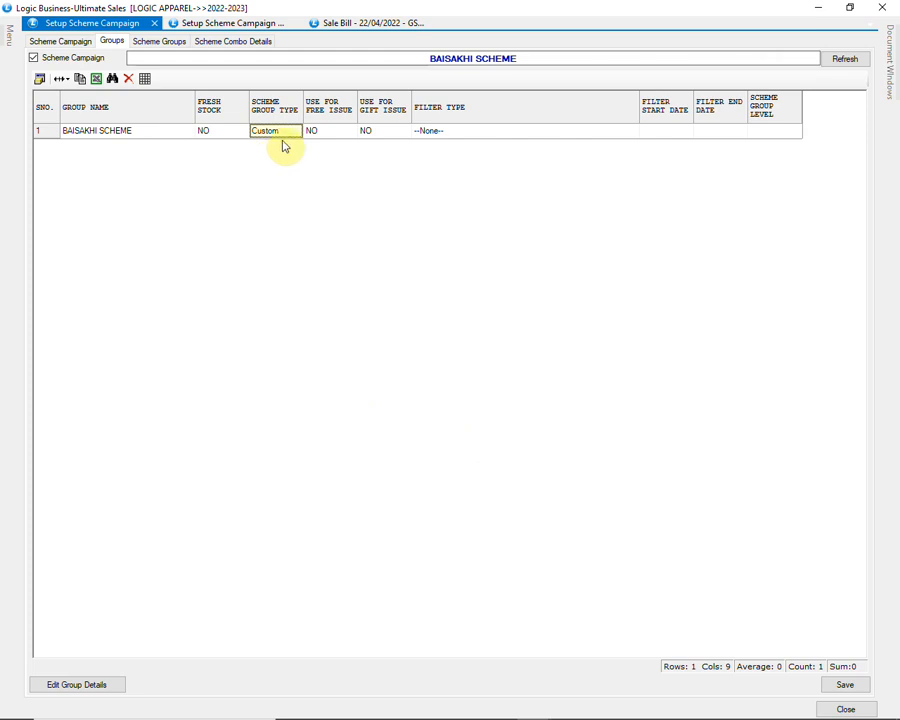
# Step: Assign CATEGORY and GENDER as the scheme group levels of the BAISAKHI SCHEME group, keeping its filter dates empty
pyautogui.press('Tab')
pyautogui.press('Tab')
pyautogui.press('Tab')
pyautogui.press('Tab')
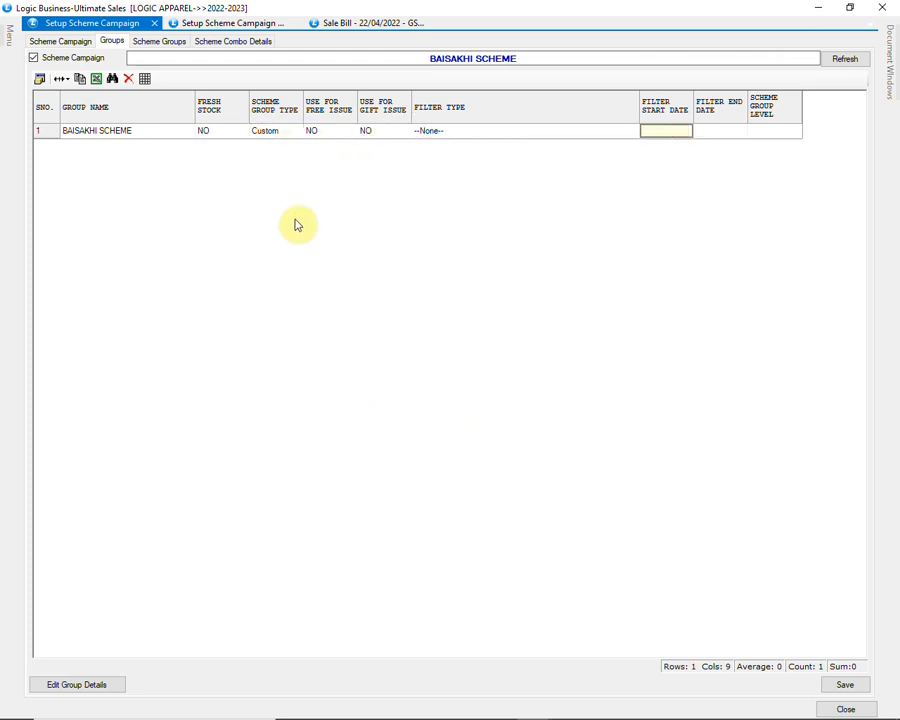
pyautogui.press('Return')
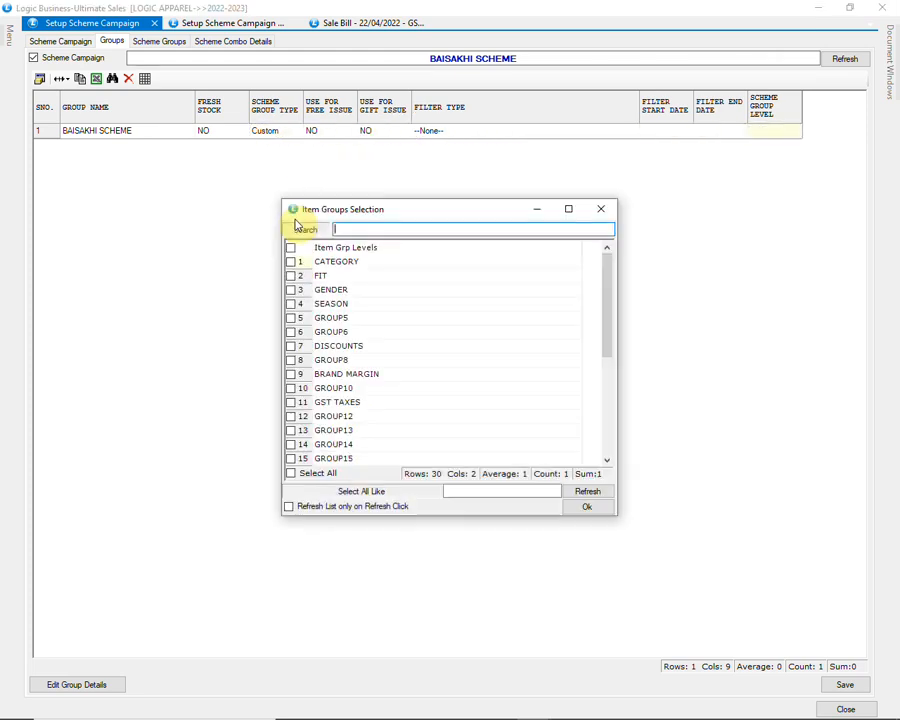
pyautogui.click(337, 266)
pyautogui.click(291, 262)
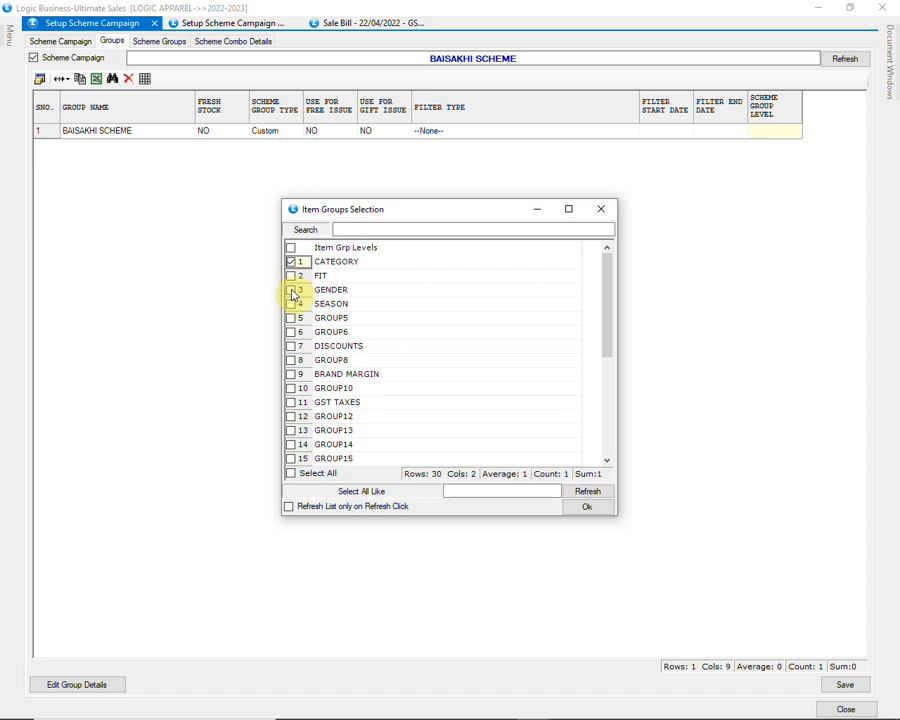
pyautogui.click(292, 291)
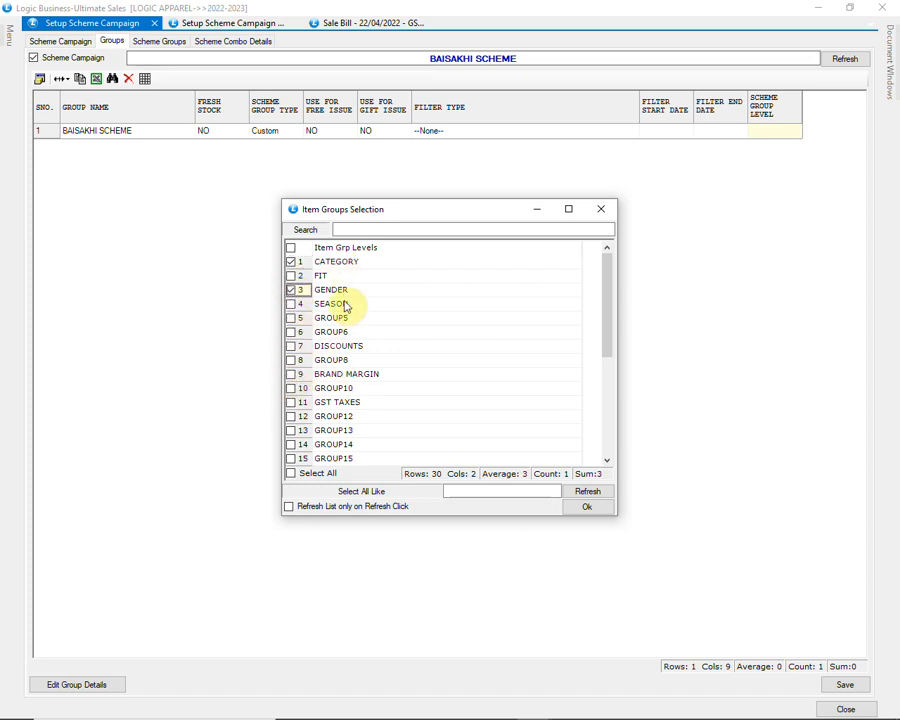
pyautogui.click(586, 507)
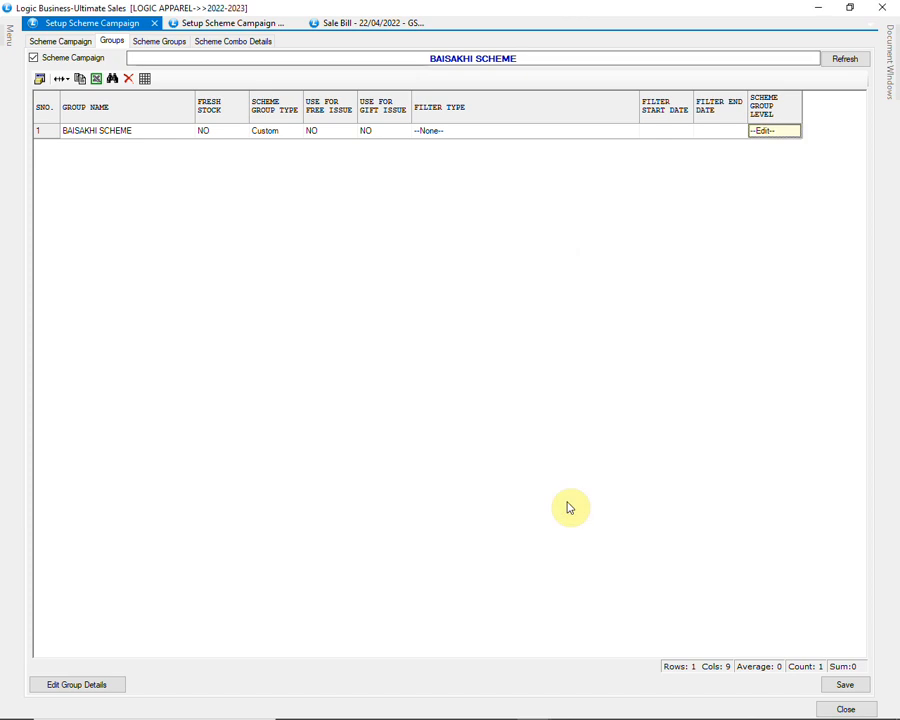
pyautogui.press('Return')
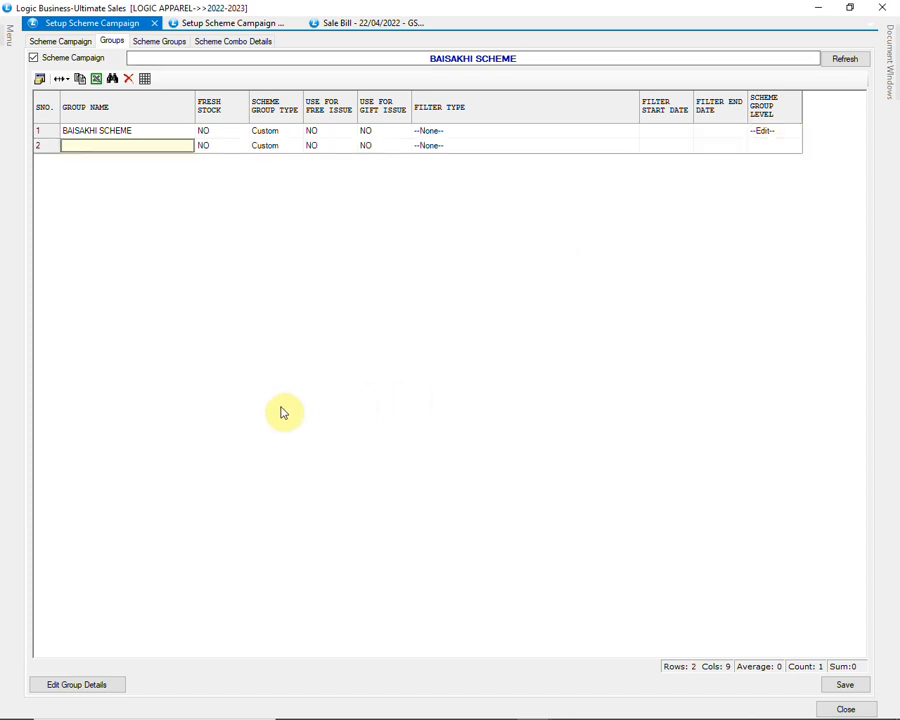
# Step: Open the BAISAKHI SCHEME group's details in a maximized window and include the KURTA category
pyautogui.click(112, 688)
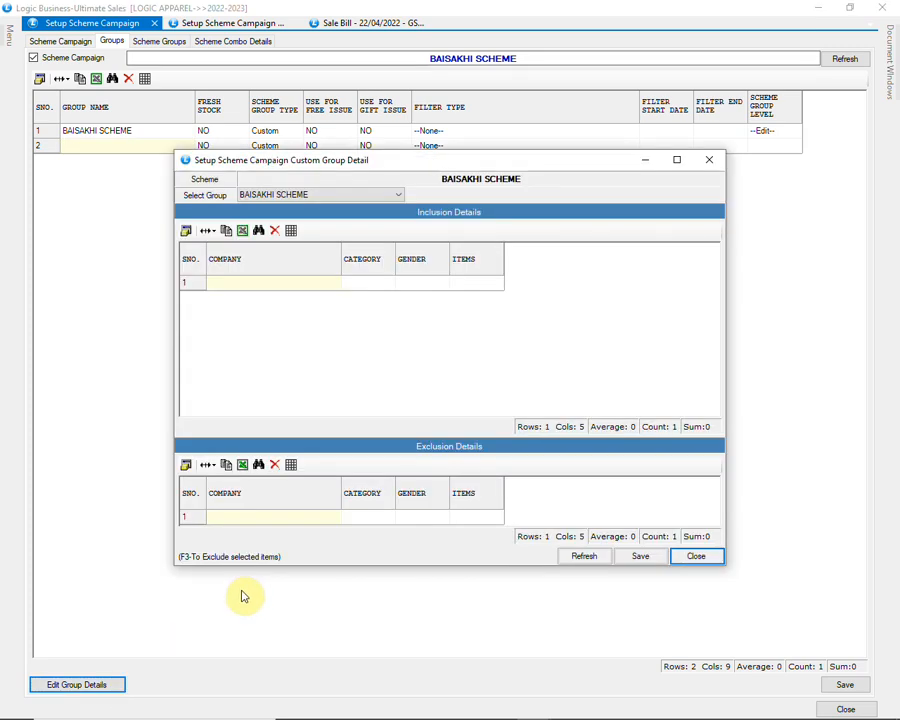
pyautogui.click(677, 160)
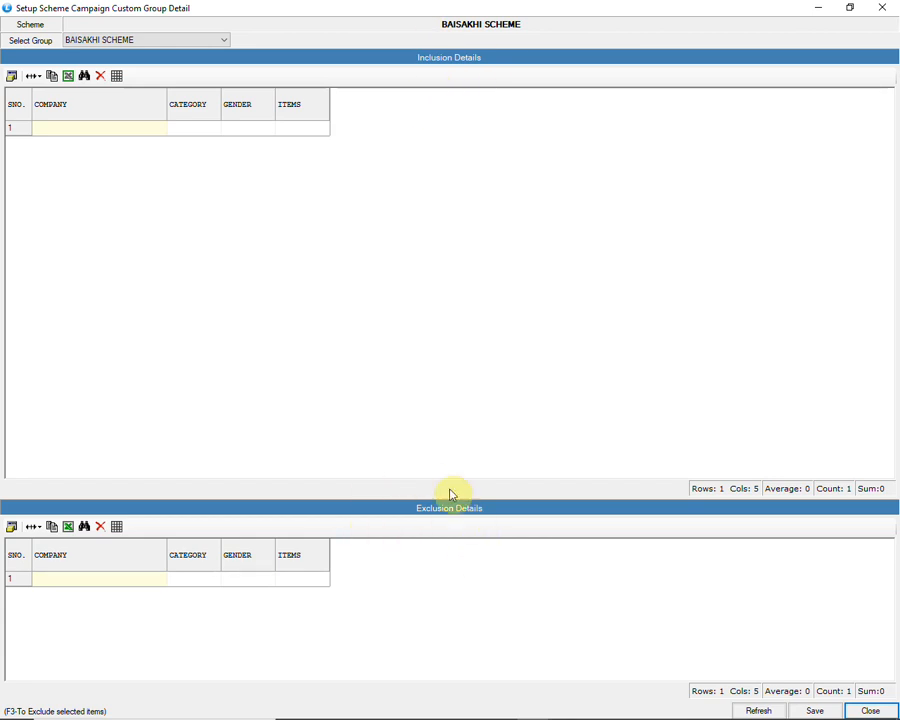
pyautogui.click(200, 129)
pyautogui.press('Return')
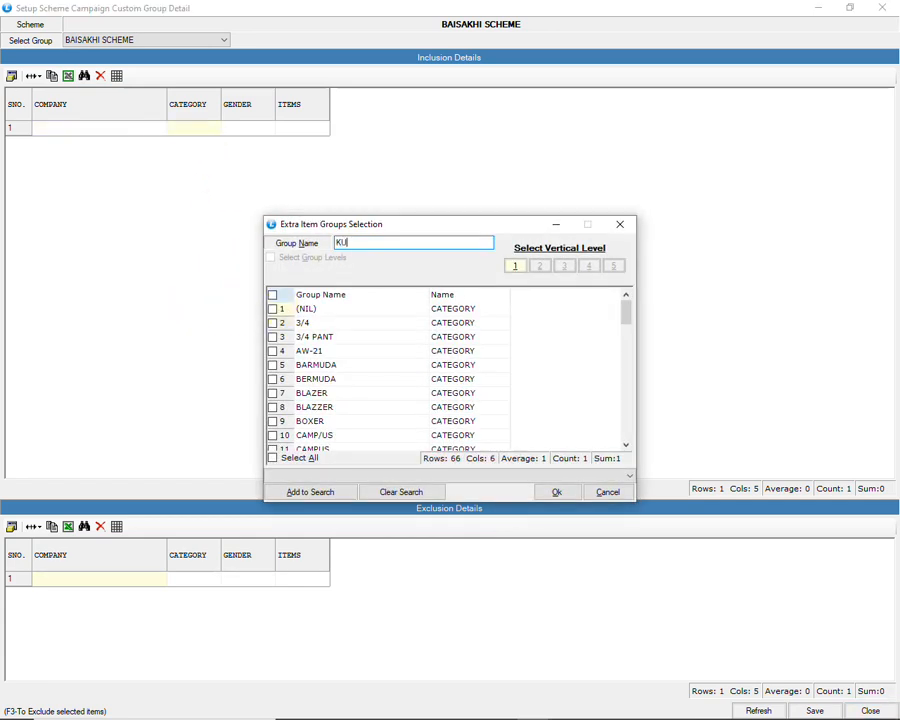
pyautogui.write('KURTA')
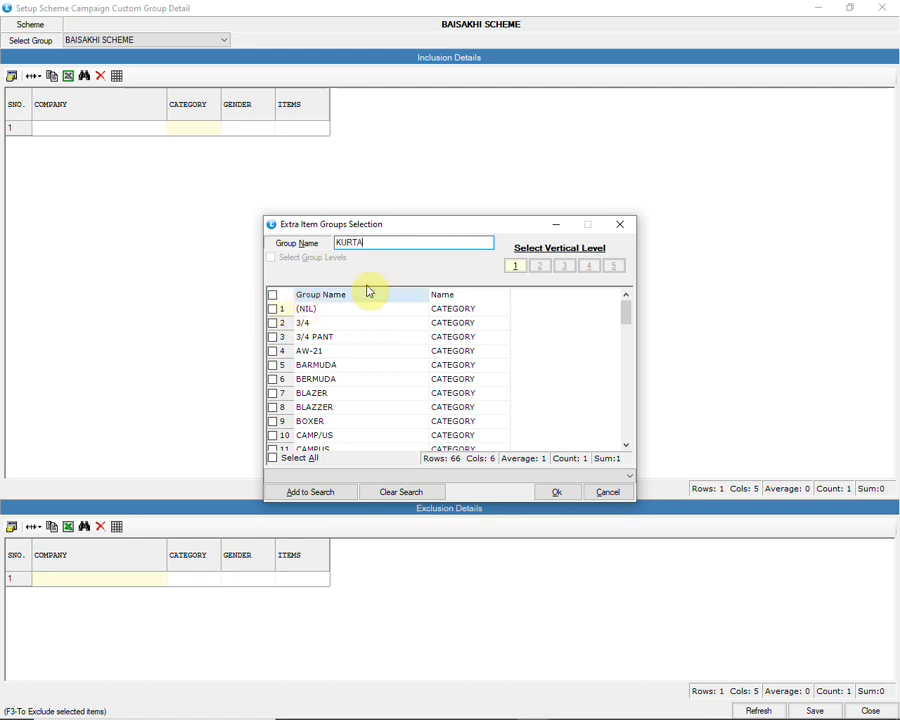
pyautogui.click(515, 266)
pyautogui.click(362, 315)
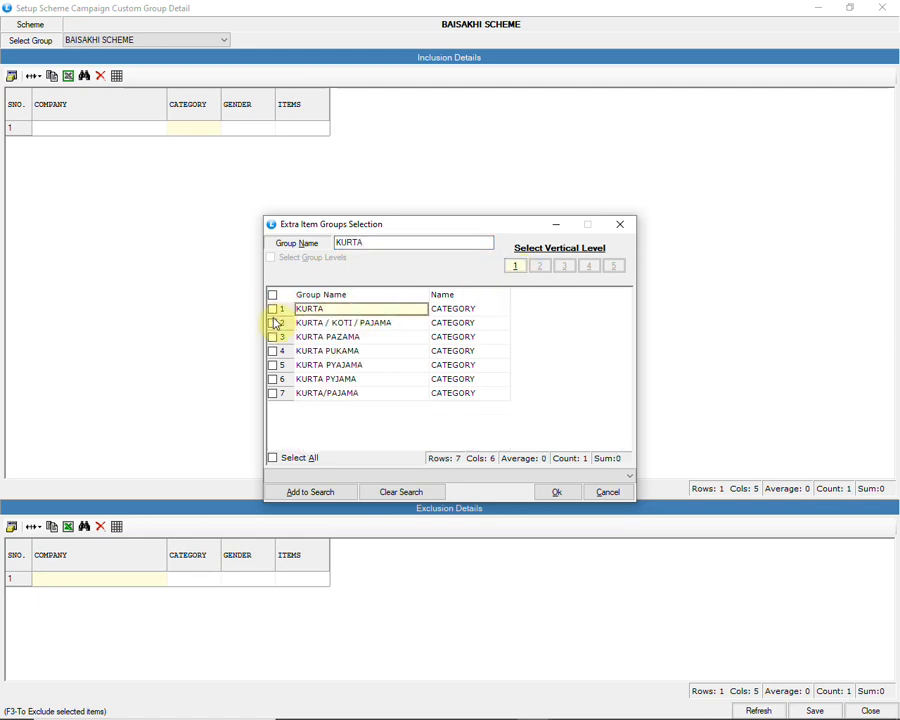
pyautogui.click(273, 310)
pyautogui.click(556, 493)
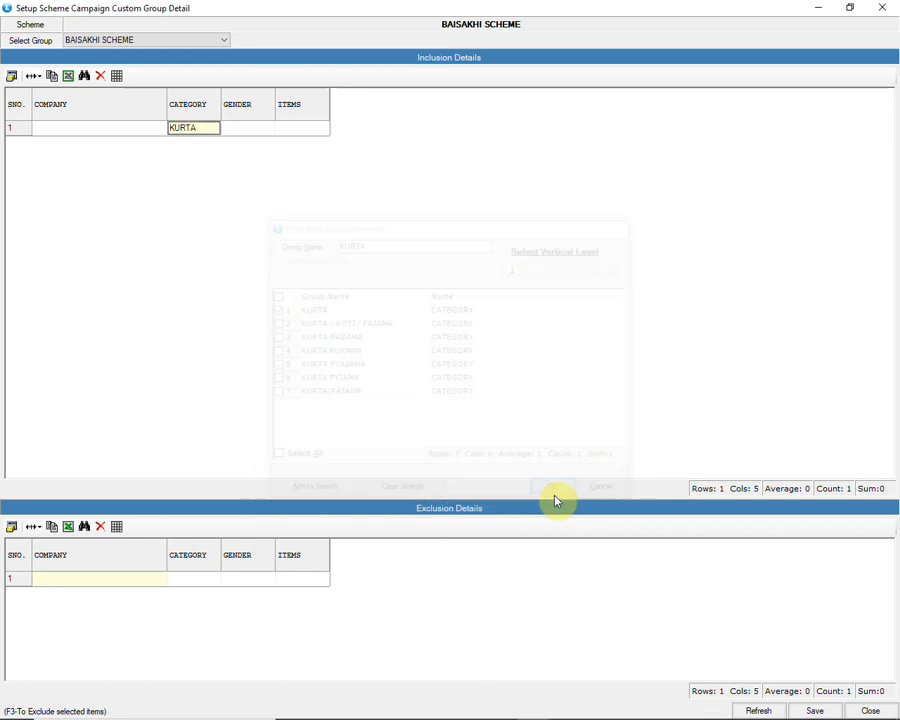
# Step: Restrict the KURTA inclusion row to the MALE gender and complete the row
pyautogui.press('Return')
pyautogui.click(322, 337)
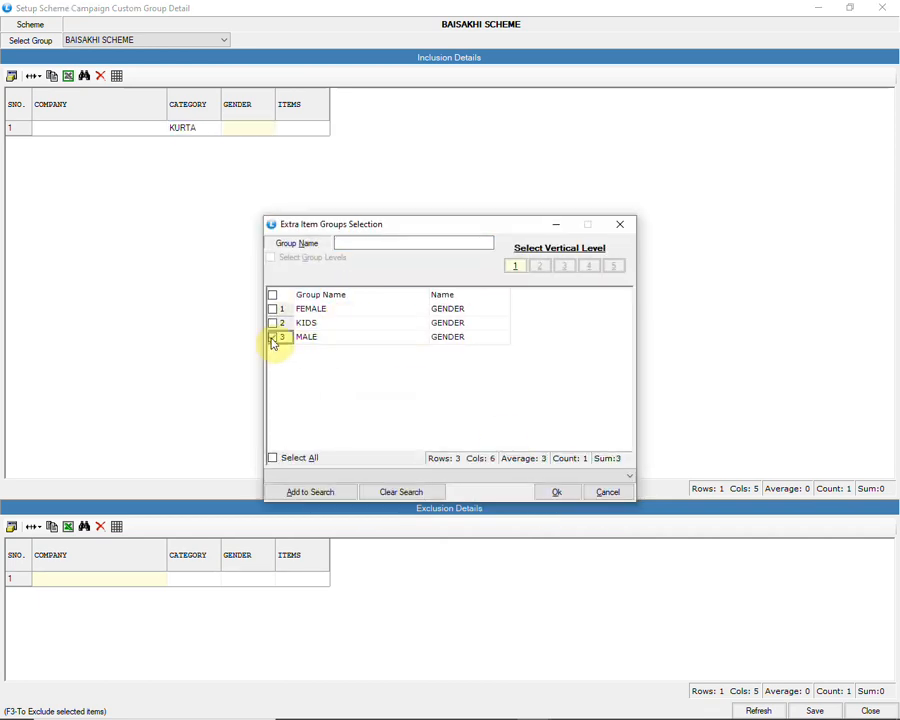
pyautogui.click(272, 337)
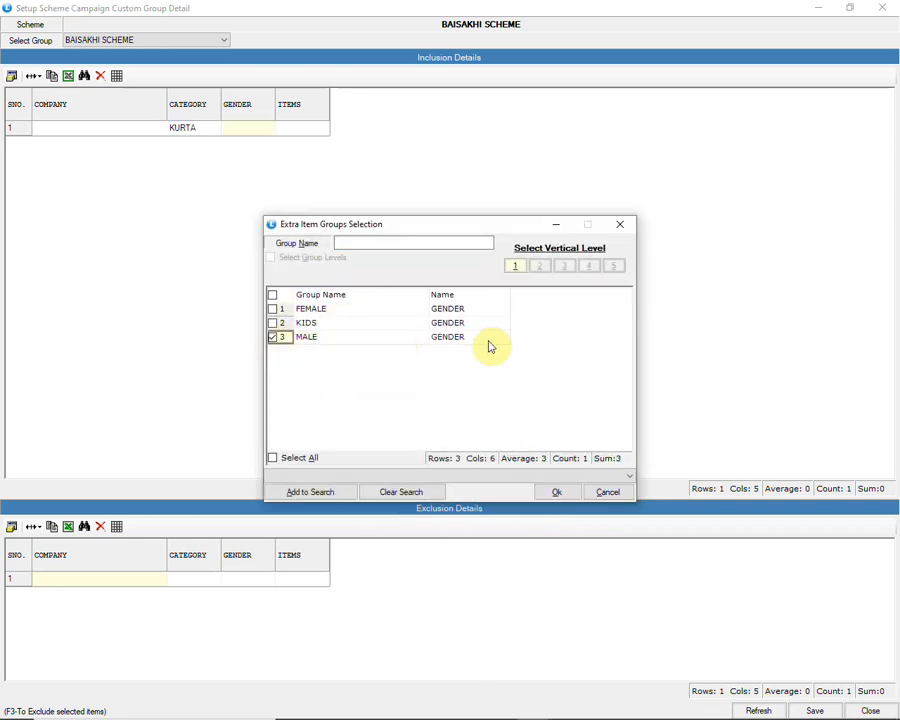
pyautogui.click(558, 493)
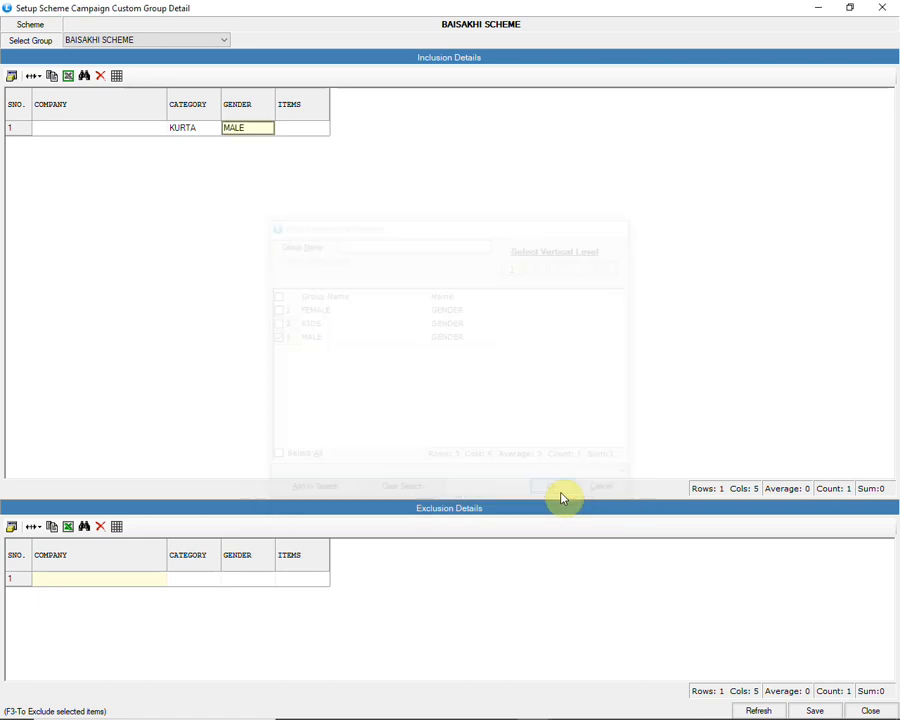
pyautogui.press('Return')
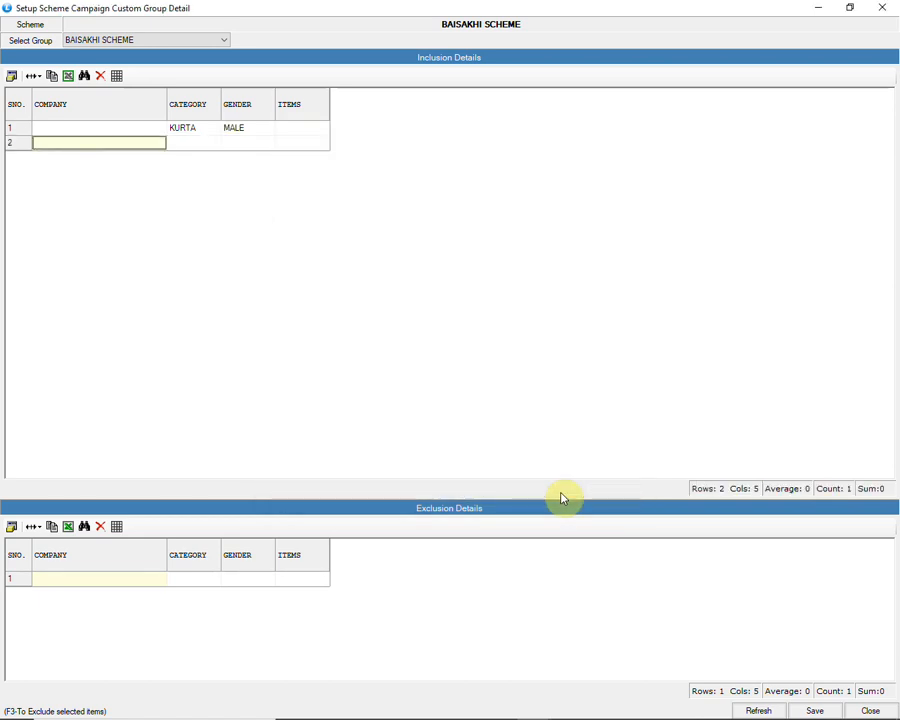
pyautogui.click(191, 134)
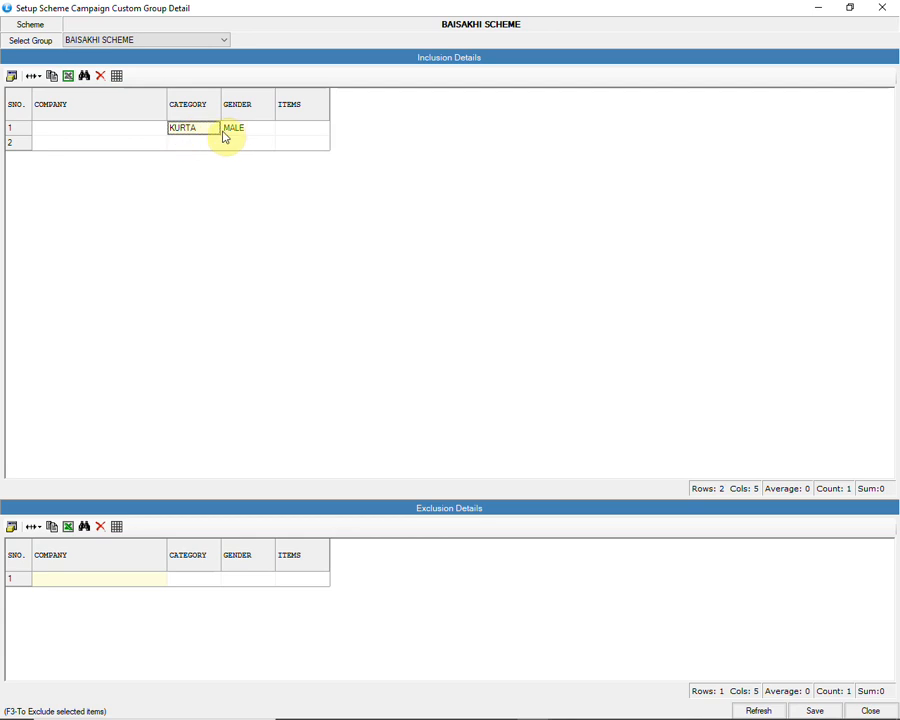
# Step: Exclude the company KALA KREETI from the BAISAKHI SCHEME group and save the group details
pyautogui.click(102, 580)
pyautogui.doubleClick(102, 580)
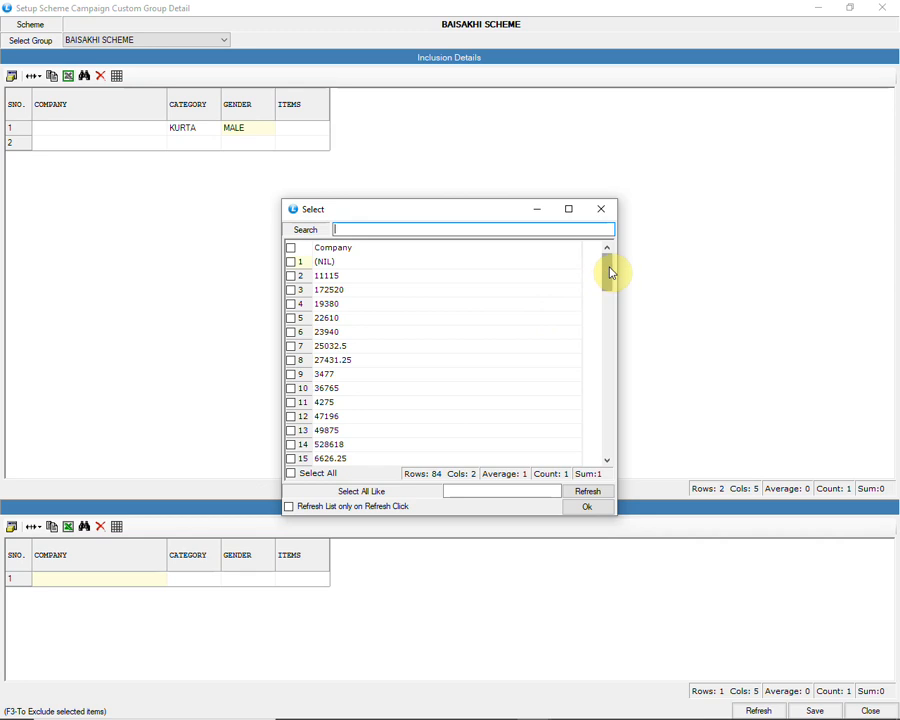
pyautogui.moveTo(609, 277); pyautogui.dragTo(626, 381)
pyautogui.click(432, 399)
pyautogui.click(291, 392)
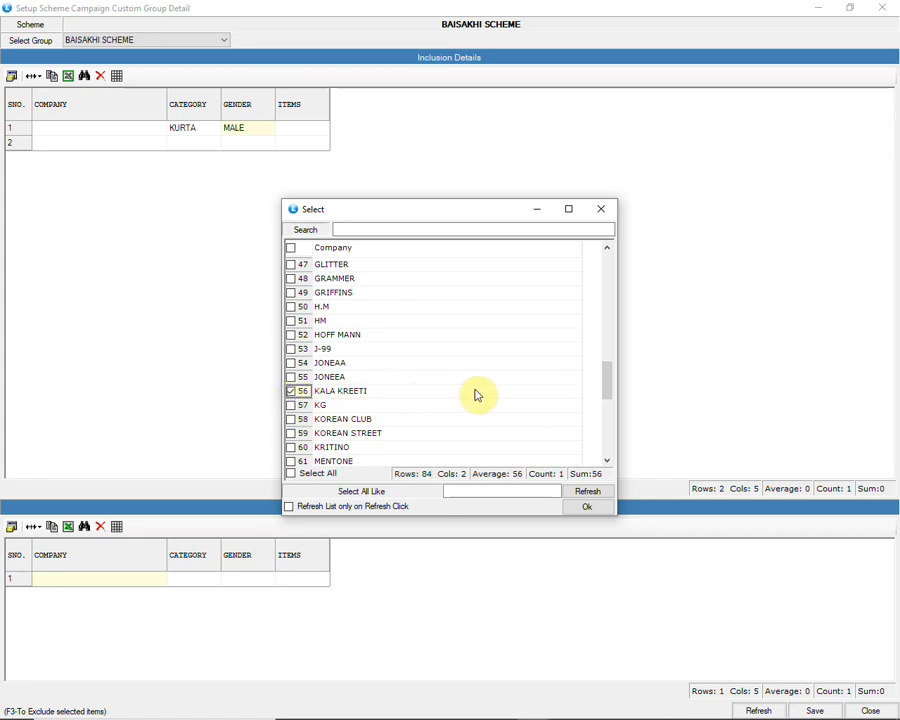
pyautogui.click(588, 509)
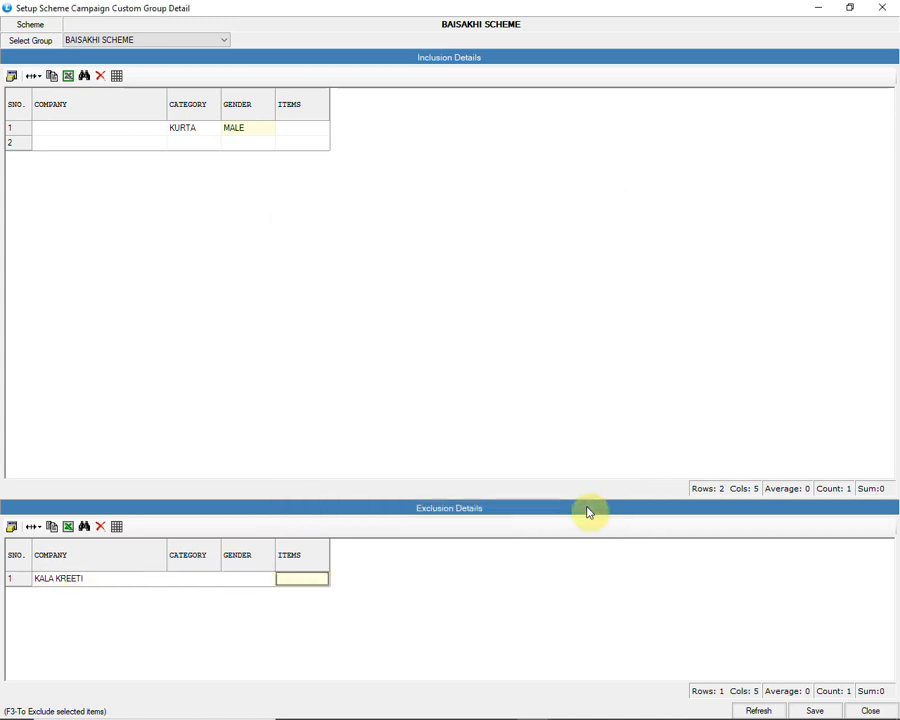
pyautogui.press('Return')
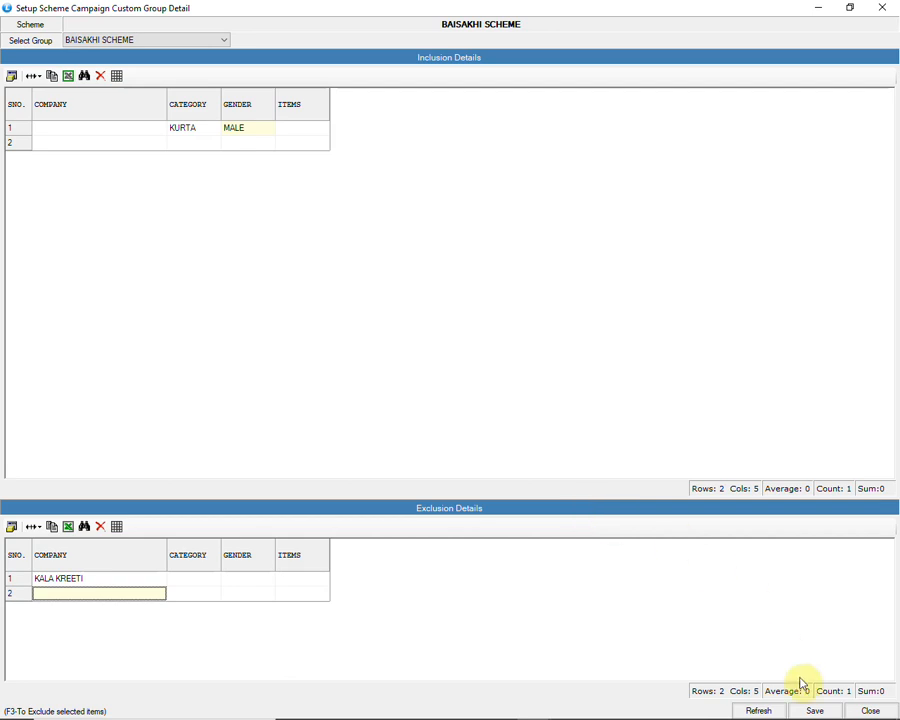
pyautogui.click(812, 708)
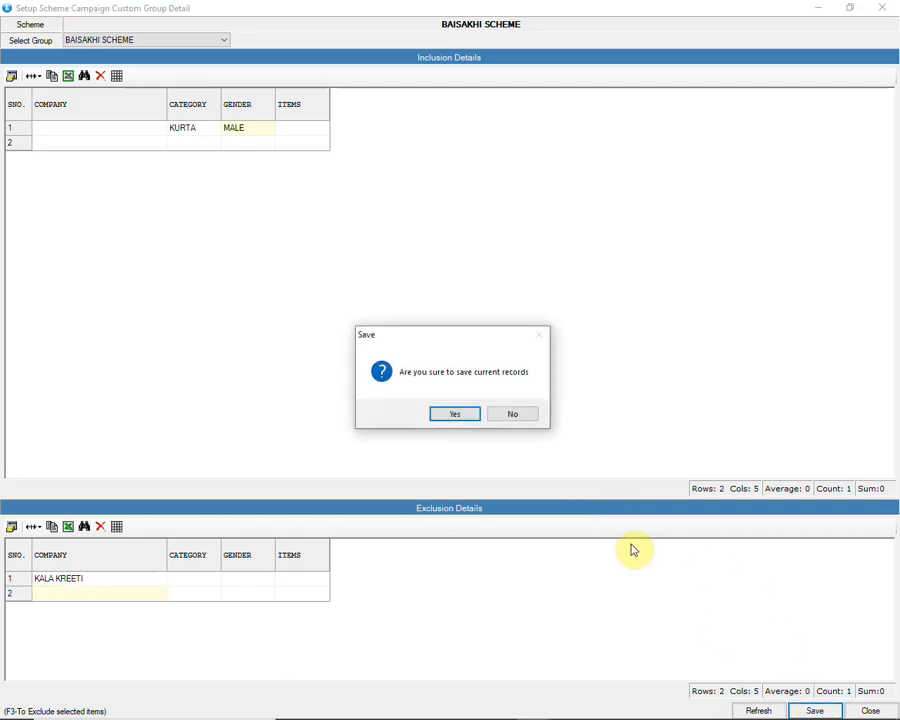
pyautogui.click(457, 414)
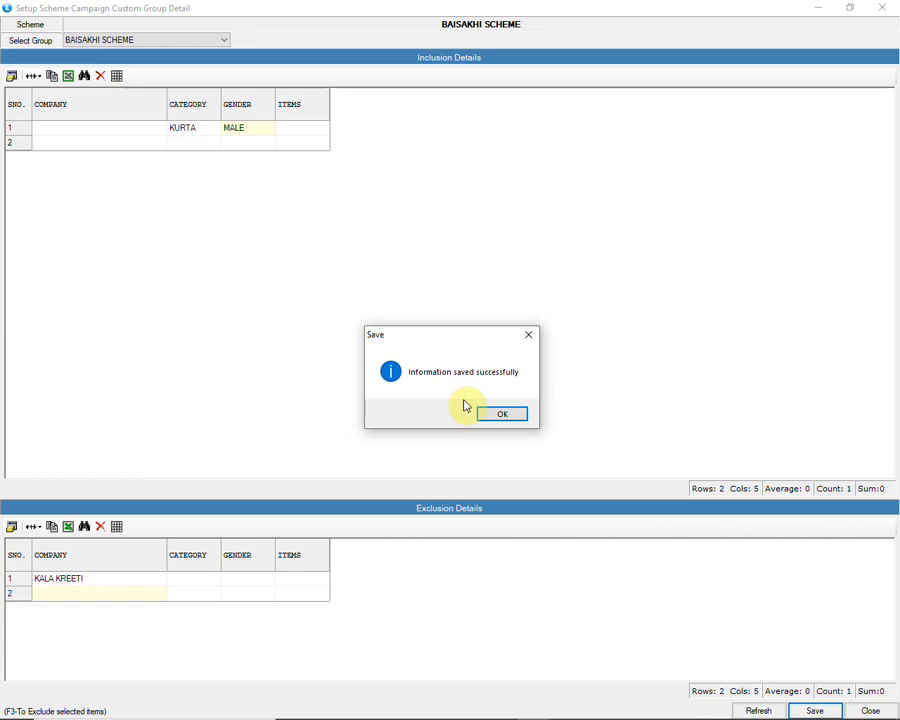
# Step: Close the BAISAKHI SCHEME group's inclusion and exclusion details and save the campaign's groups
pyautogui.click(504, 416)
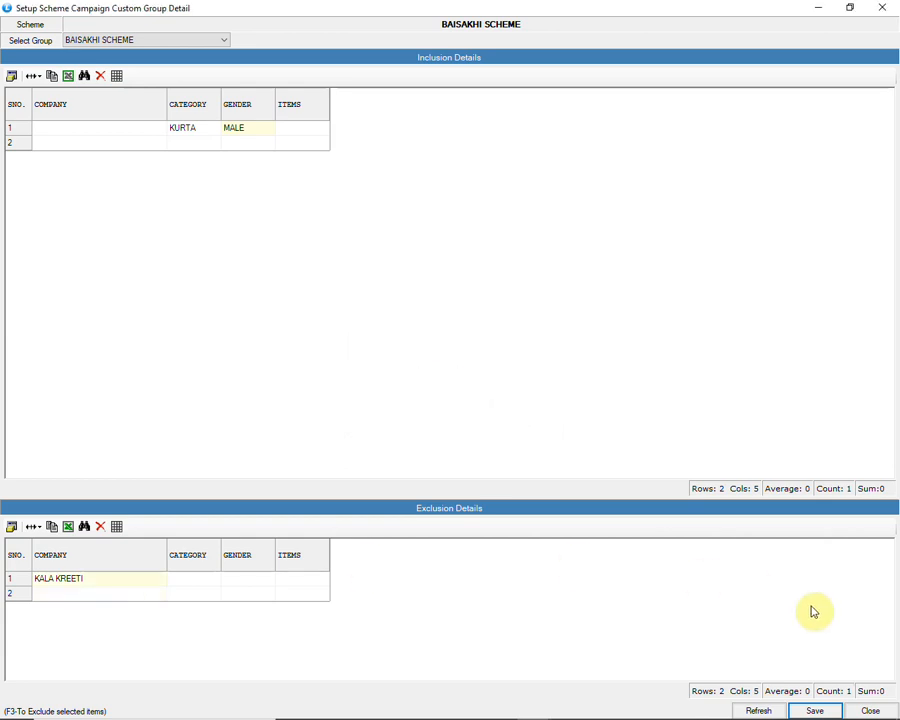
pyautogui.click(884, 710)
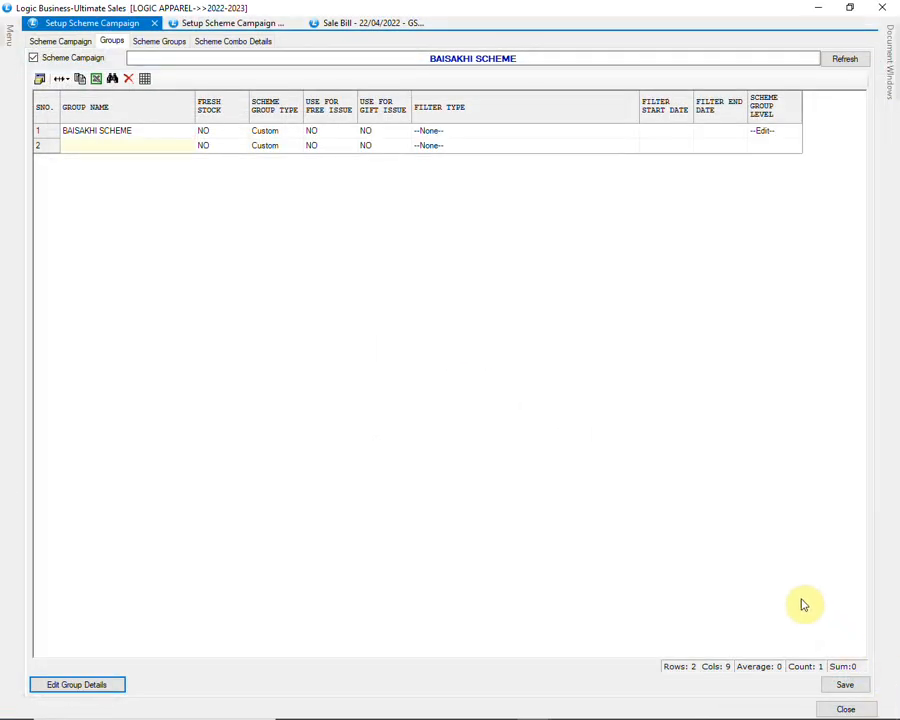
pyautogui.click(845, 684)
pyautogui.click(452, 414)
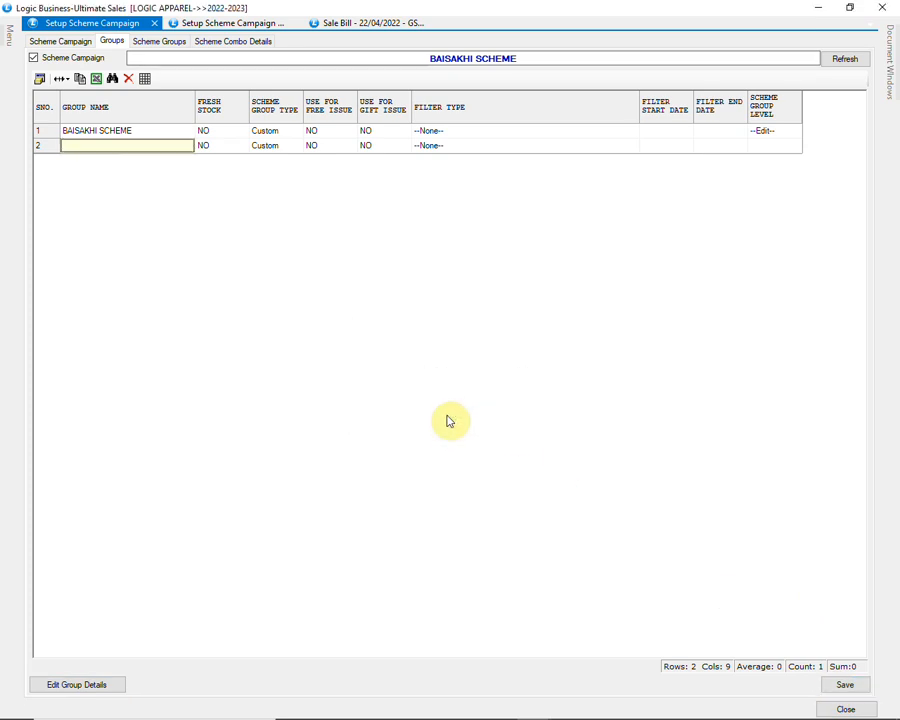
# Step: Check the allocated items and custom setting of the BAISAKHI SCHEME group under the scheme groups
pyautogui.click(172, 43)
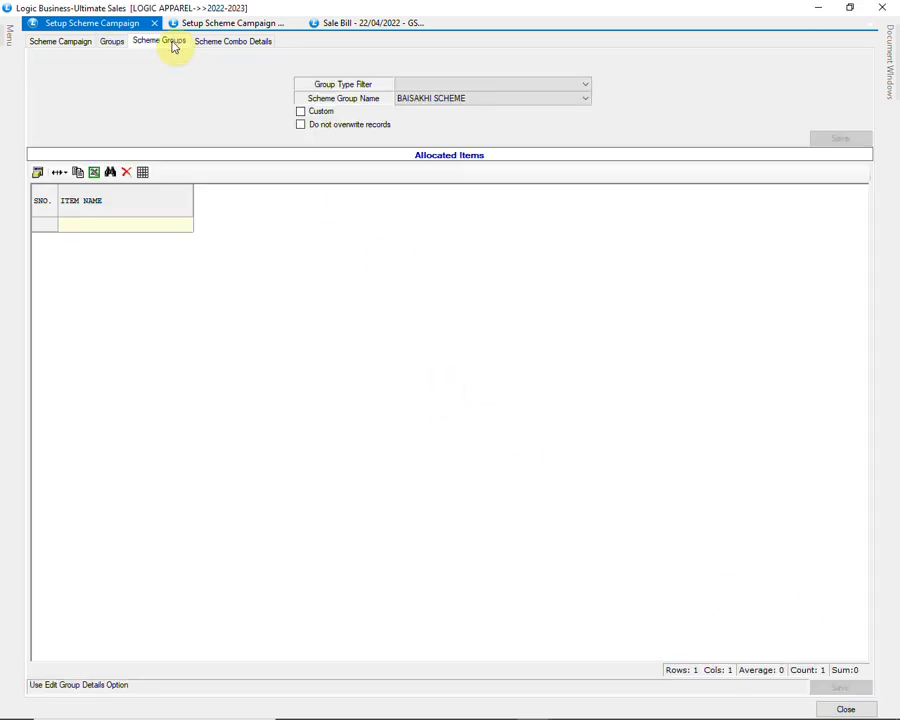
pyautogui.click(483, 100)
pyautogui.click(478, 110)
pyautogui.click(321, 112)
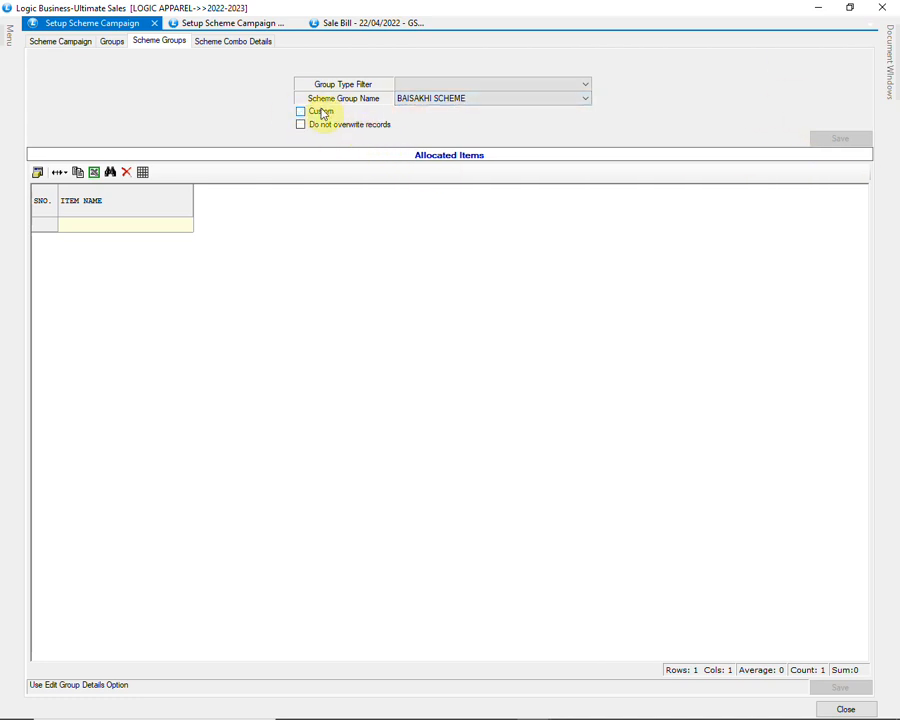
# Step: Load the BAISAKHI SCHEME campaign in the slab details and set its minimum quantity to 3 on a Quantity basis
pyautogui.click(225, 24)
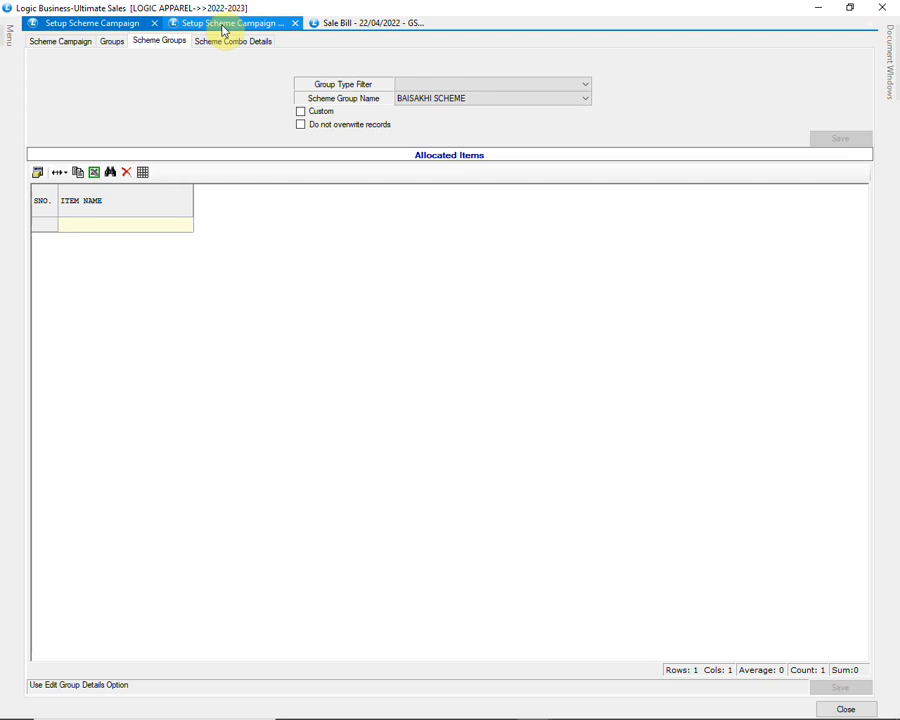
pyautogui.click(93, 70)
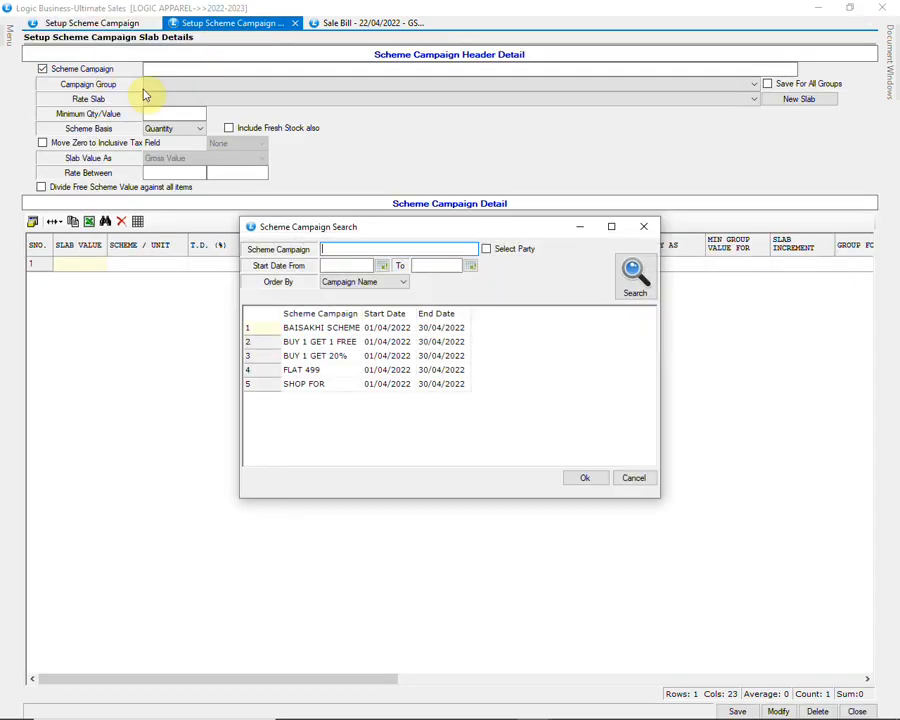
pyautogui.click(316, 328)
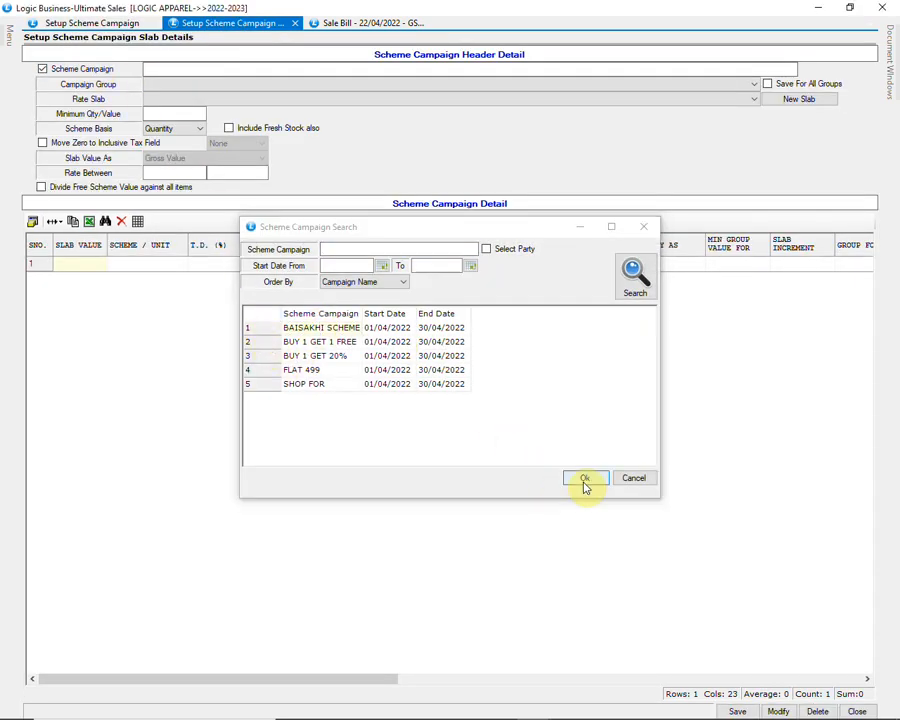
pyautogui.click(585, 480)
pyautogui.click(160, 115)
pyautogui.write('3')
pyautogui.press('Tab')
pyautogui.press('Tab')
pyautogui.press('Tab')
# Step: Enter a slab value of 3 with a C.D. of 40% in the first scheme detail row
pyautogui.click(93, 266)
pyautogui.write('3')
pyautogui.press('Return')
pyautogui.press('Return')
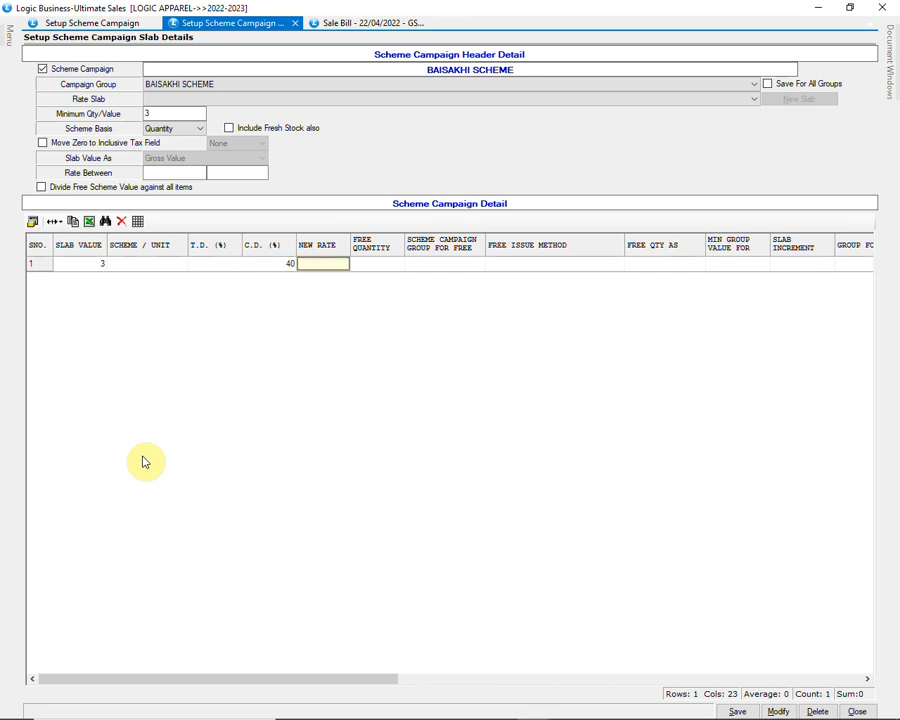
# Step: Leave the remaining fields of the slab row empty, complete the row and save the BAISAKHI SCHEME slab details
pyautogui.press('Return')
pyautogui.press('Return')
pyautogui.press('Return')
pyautogui.press('Return')
pyautogui.press('Return')
pyautogui.press('Return')
pyautogui.press('Return')
pyautogui.press('Return')
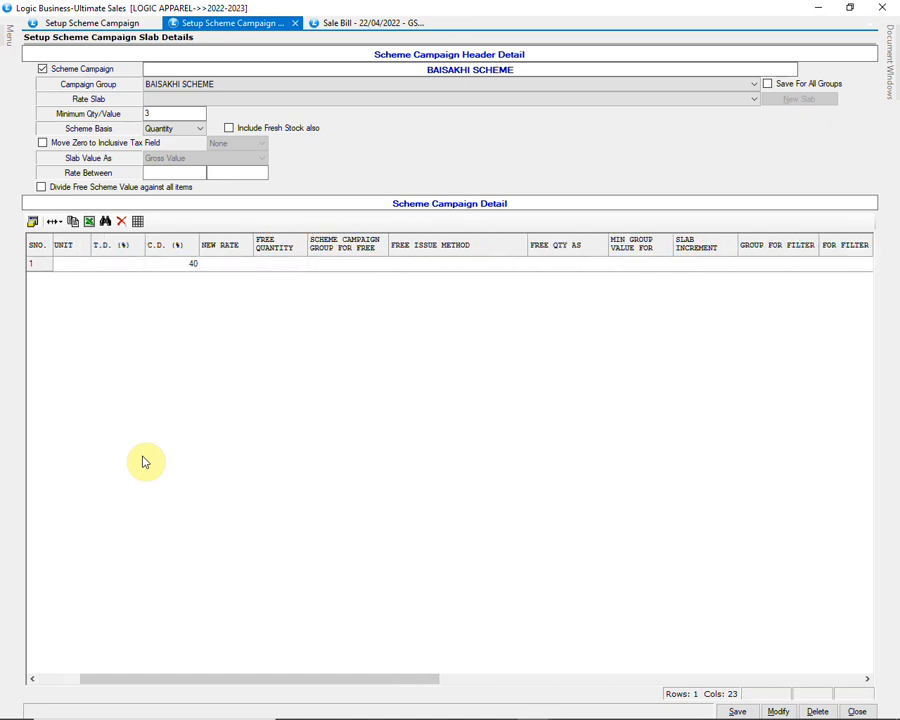
pyautogui.press('Return')
pyautogui.press('Return')
pyautogui.press('Return')
pyautogui.press('Return')
pyautogui.press('Return')
pyautogui.press('Return')
pyautogui.press('Return')
pyautogui.press('Return')
pyautogui.press('Return')
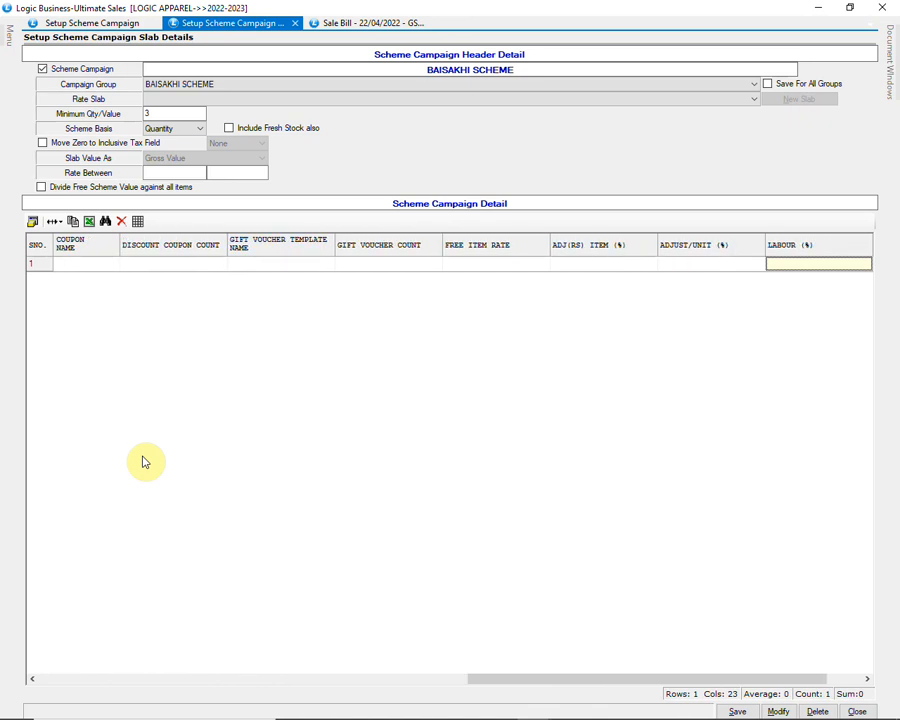
pyautogui.press('Return')
pyautogui.click(737, 711)
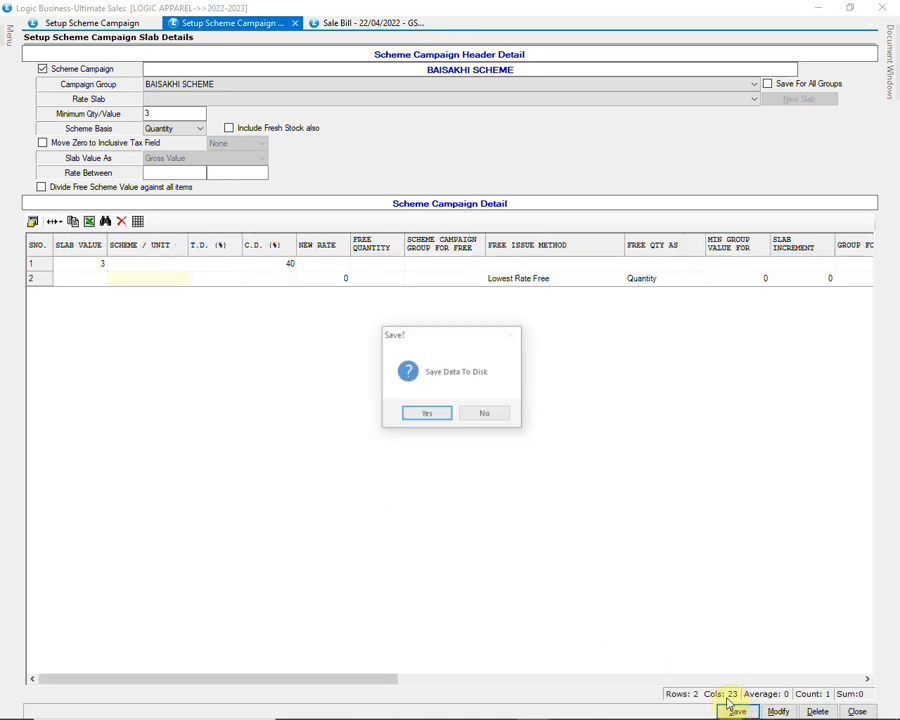
pyautogui.click(427, 414)
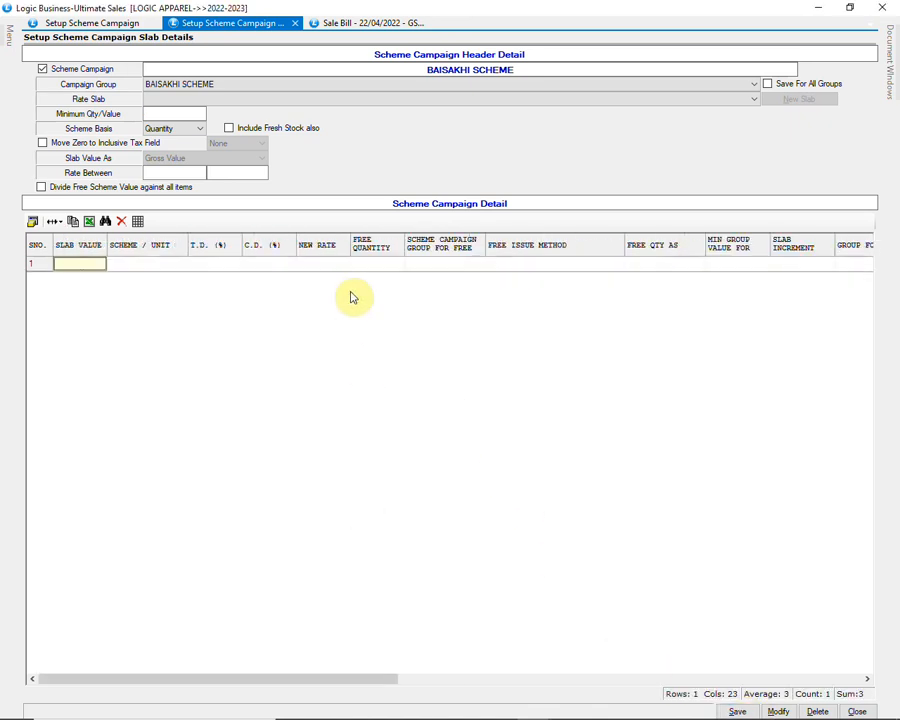
# Step: Switch to the sale bill and accept its default header details to reach item entry
pyautogui.click(370, 22)
pyautogui.press('Return')
pyautogui.press('Return')
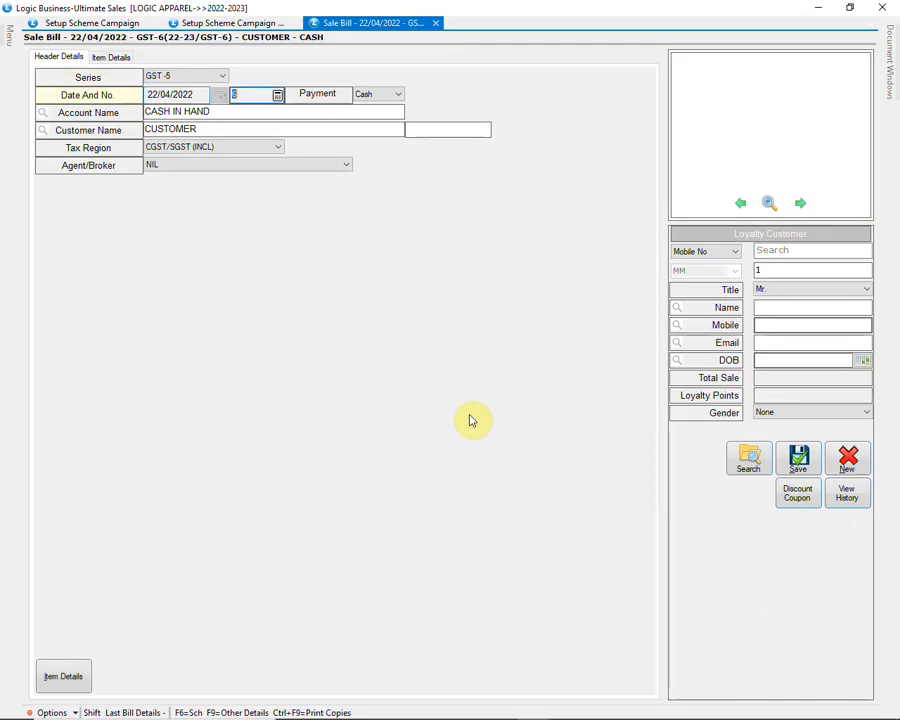
pyautogui.press('Return')
pyautogui.press('Return')
pyautogui.press('Return')
pyautogui.press('Return')
pyautogui.press('Return')
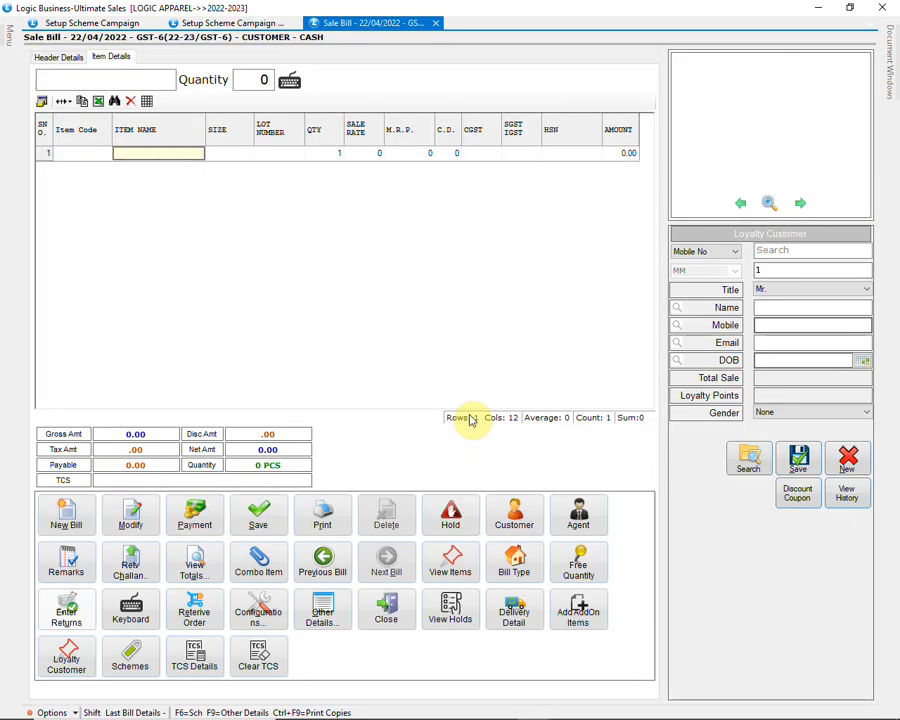
# Step: Find DIGIPRINT 112 of the company KALA KREETI and add 3 pieces in size M from lot OP-21 to the bill
pyautogui.write('DIGIP')
pyautogui.press('Down')
pyautogui.click(508, 311)
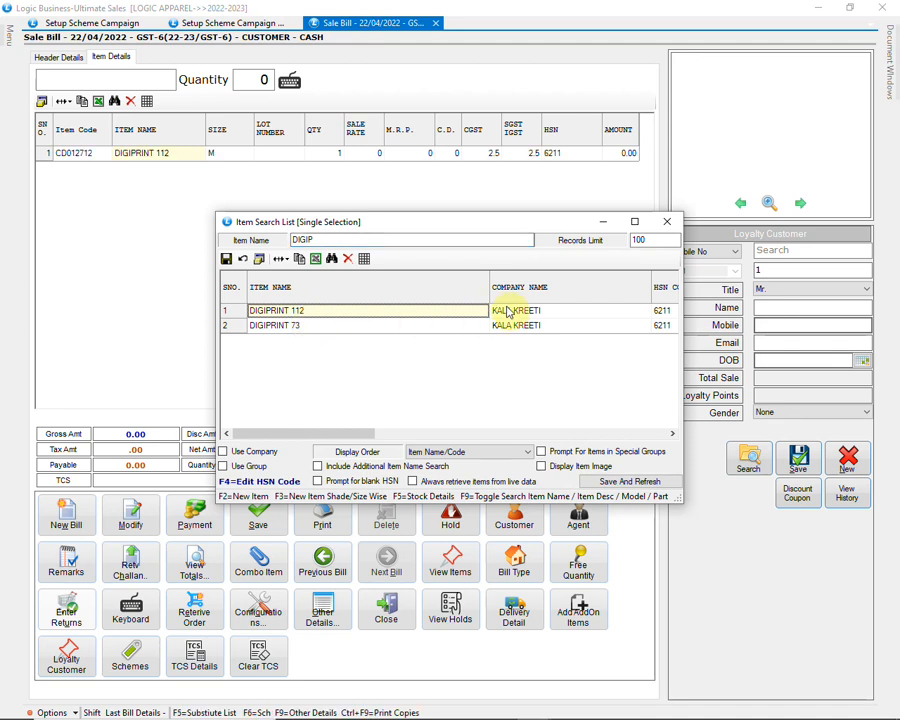
pyautogui.press('Right')
pyautogui.press('Right')
pyautogui.click(412, 312)
pyautogui.click(305, 314)
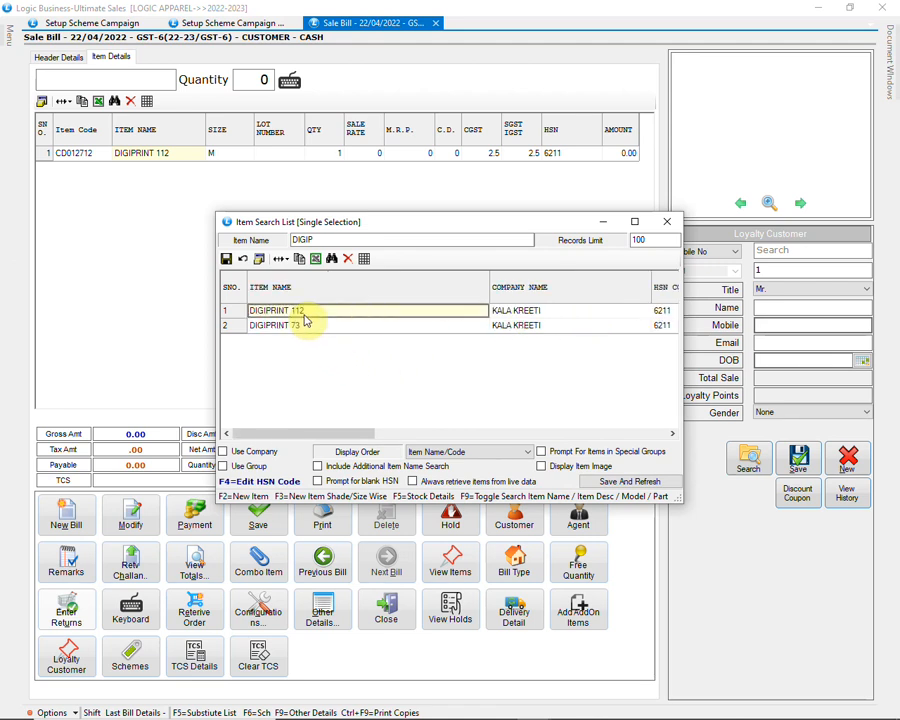
pyautogui.press('Return')
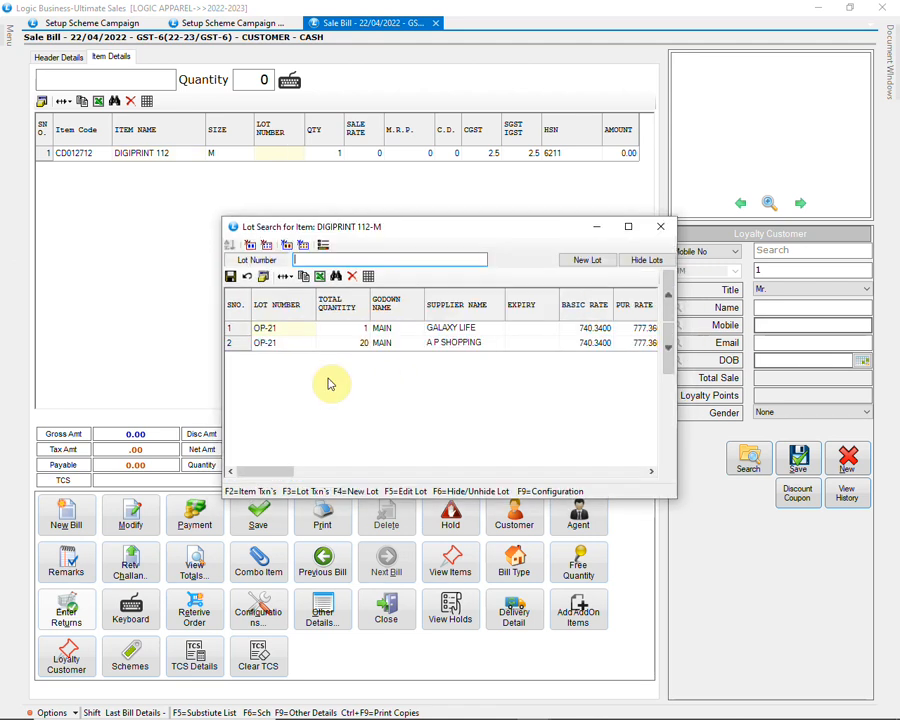
pyautogui.press('Return')
pyautogui.write('3')
pyautogui.press('Return')
pyautogui.press('Return')
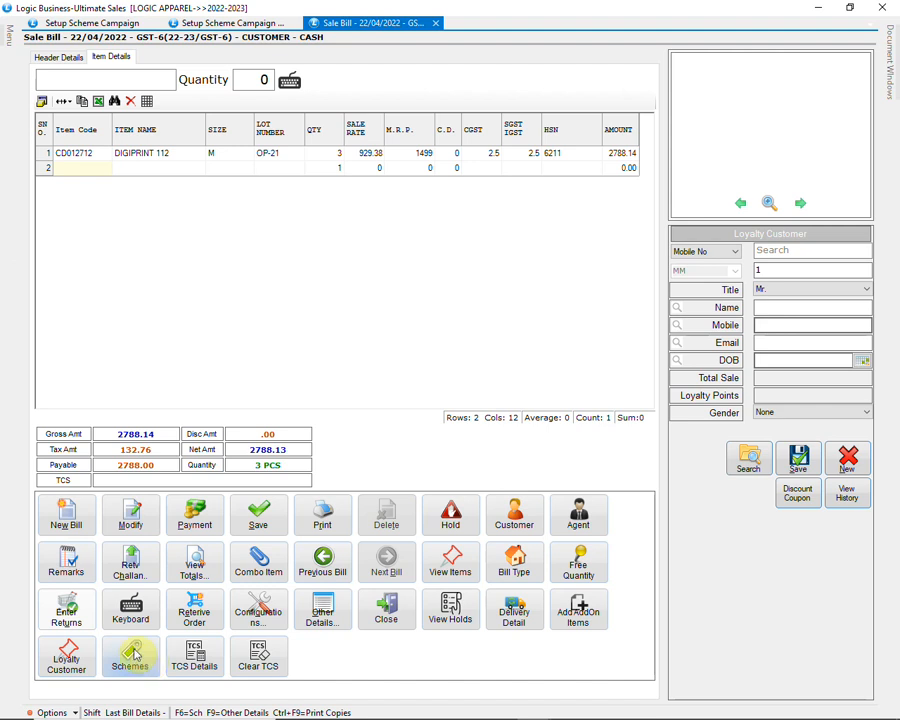
# Step: Delete the DIGIPRINT 112 row from the sale bill
pyautogui.click(130, 101)
pyautogui.click(432, 418)
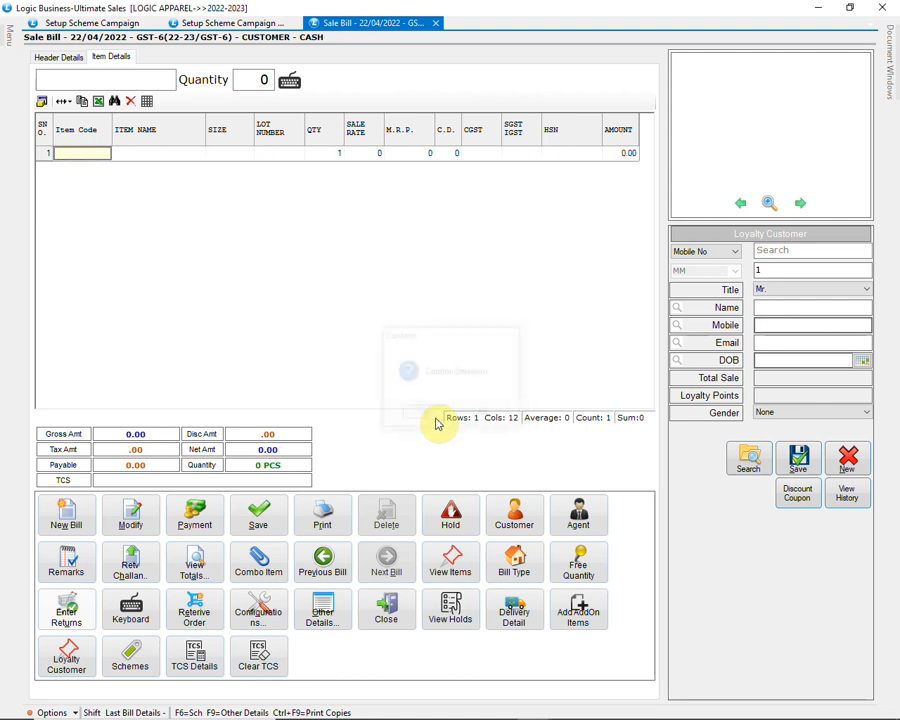
# Step: Search the items for 633, check the company and group of 6332 27, and pick it for the bill
pyautogui.write('633')
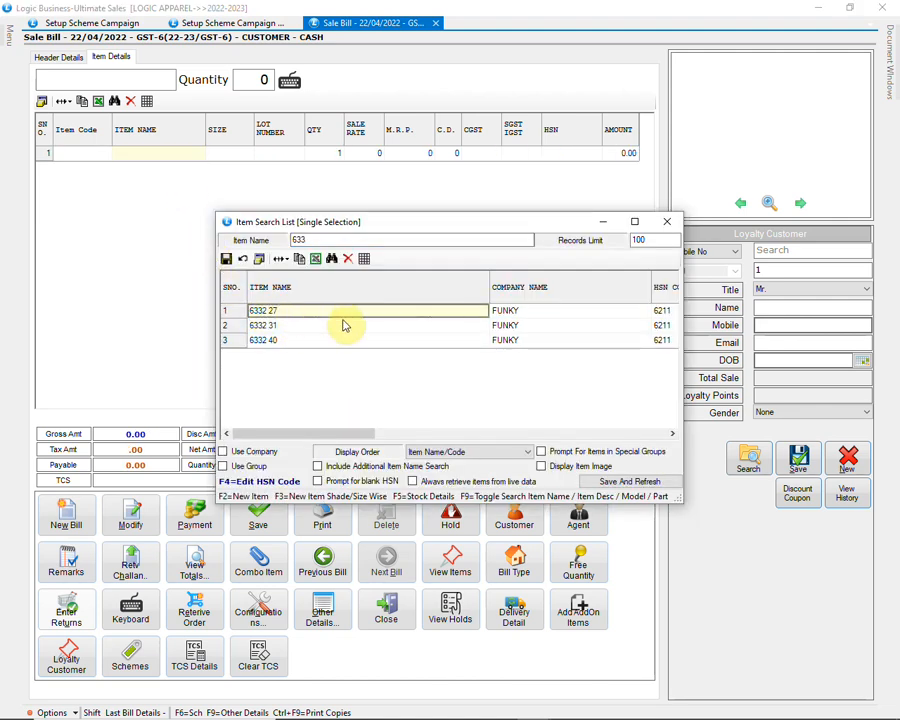
pyautogui.click(518, 311)
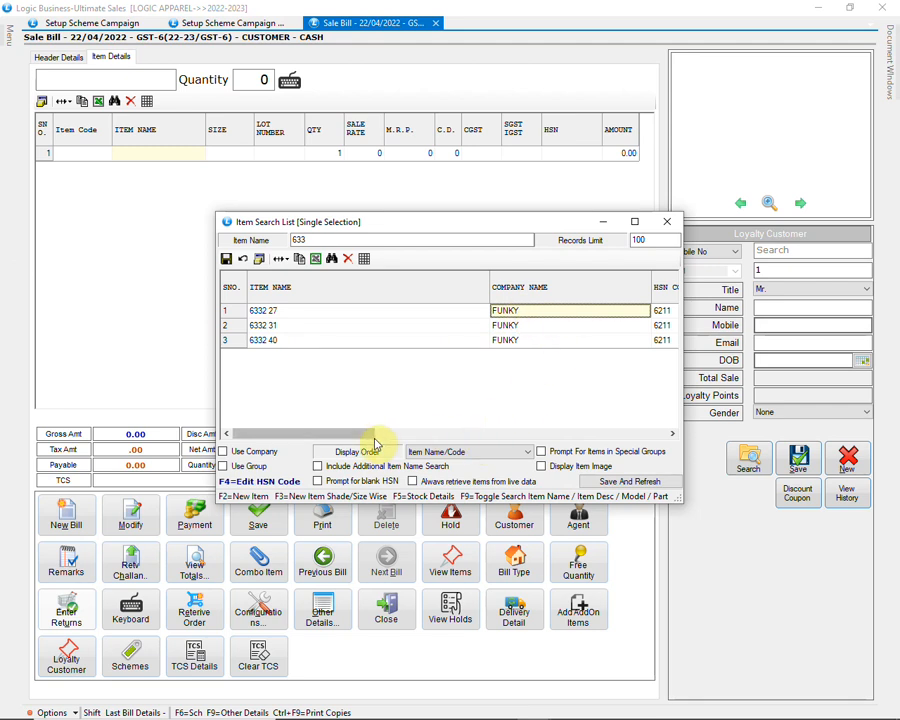
pyautogui.moveTo(368, 434); pyautogui.dragTo(412, 434)
pyautogui.click(631, 314)
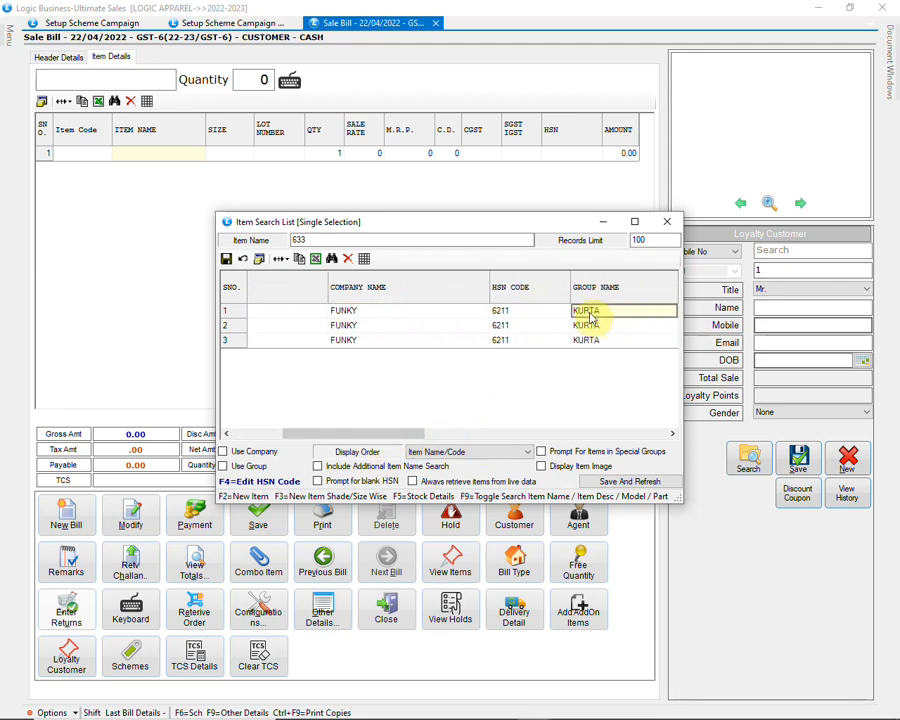
pyautogui.click(529, 315)
pyautogui.click(445, 315)
pyautogui.click(307, 317)
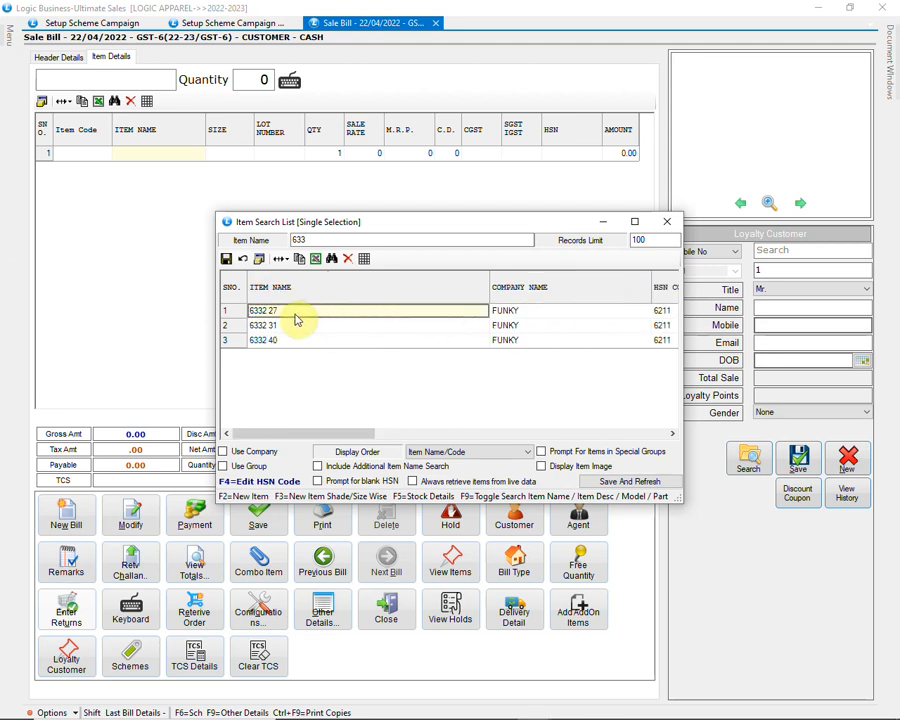
pyautogui.press('Return')
# Step: Choose the A P SHOPPING lot OP-29 for item 6332 27 and set its quantity to 3
pyautogui.press('Down')
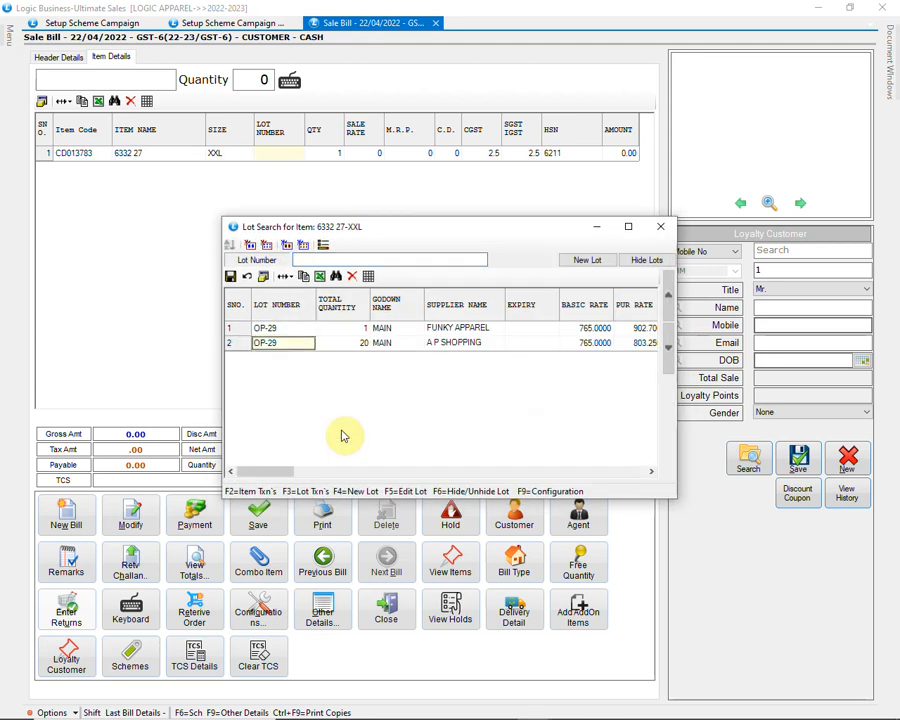
pyautogui.press('Return')
pyautogui.write('3')
pyautogui.press('Return')
pyautogui.press('Return')
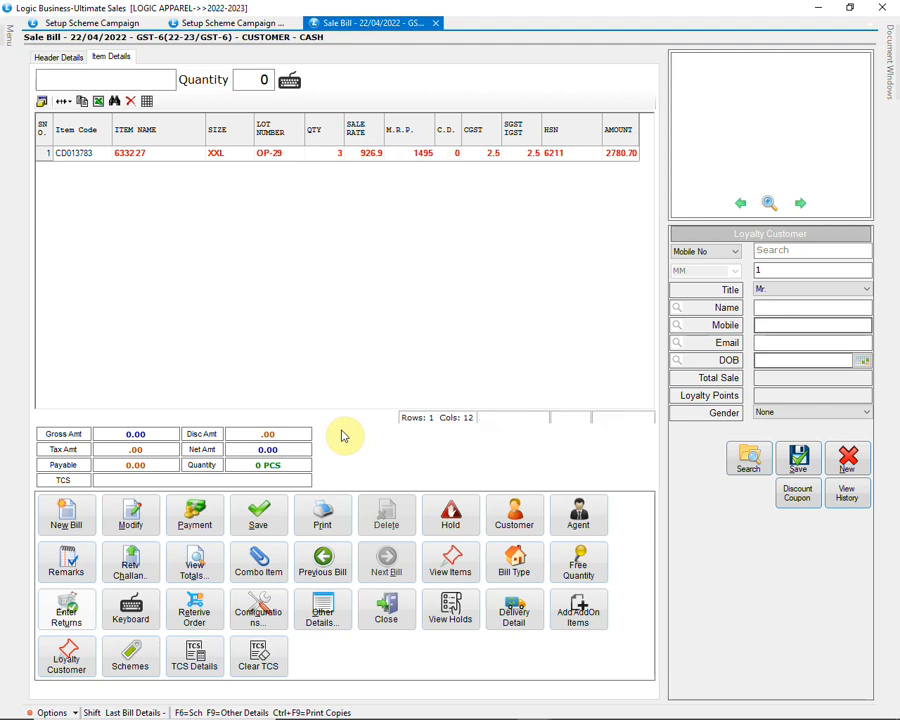
pyautogui.press('Return')
# Step: Open the bill's available schemes, review the BAISAKHI SCHEME discount for item 6332 27, and apply it
pyautogui.click(141, 651)
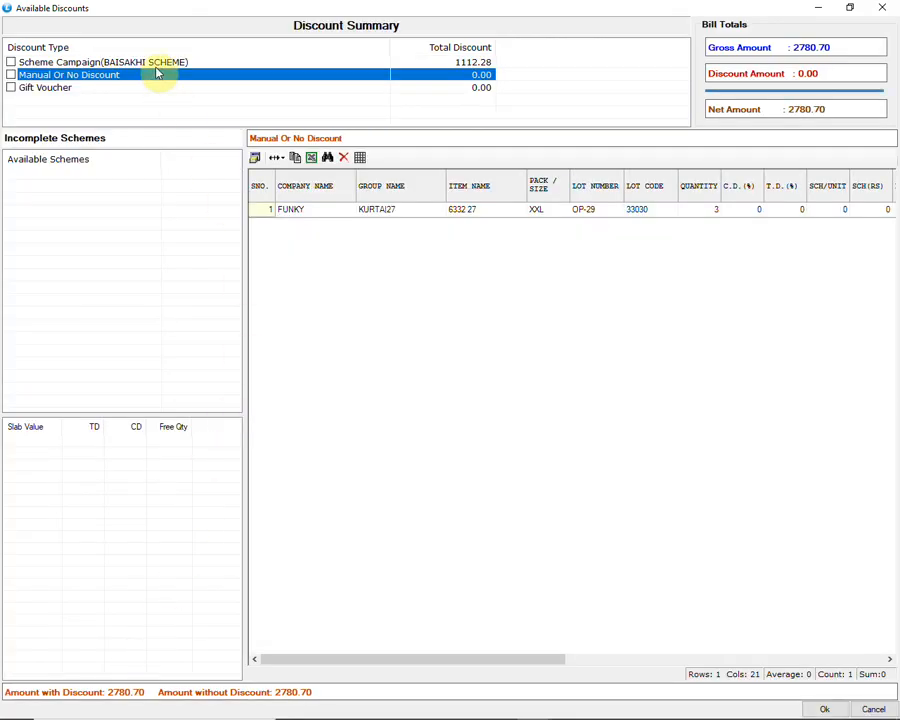
pyautogui.click(112, 63)
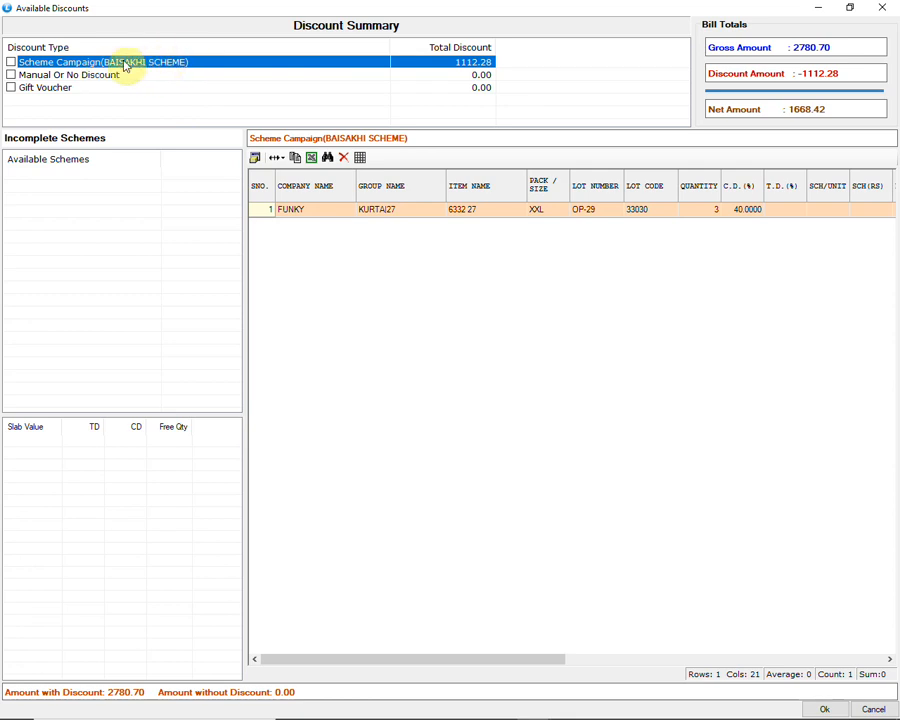
pyautogui.click(741, 212)
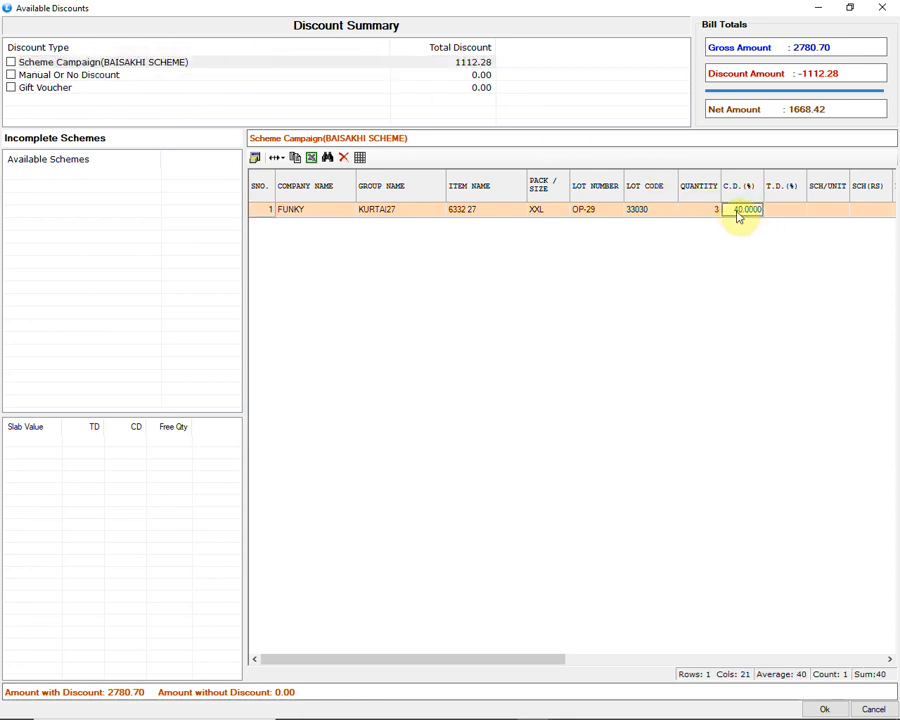
pyautogui.click(11, 62)
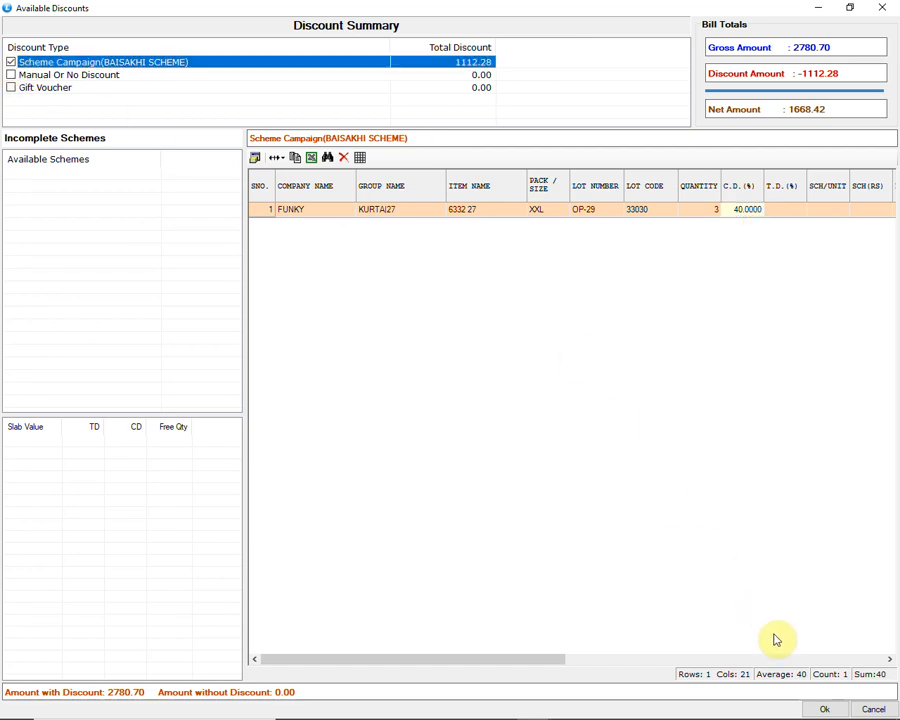
pyautogui.click(821, 708)
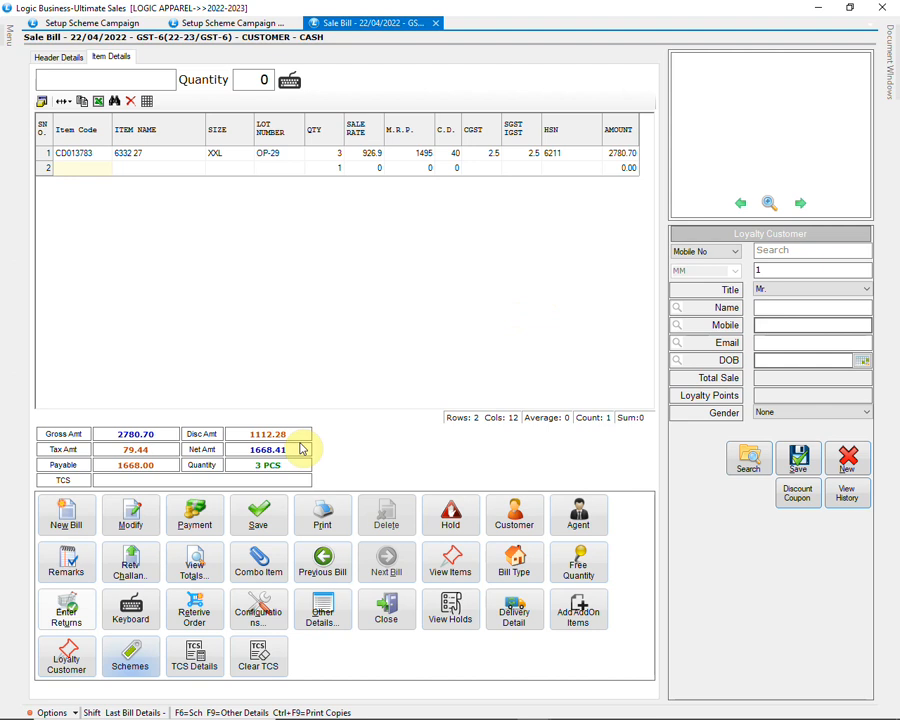
# Step: Check the C.D. amount in the bill's totals and save the sale bill
pyautogui.click(200, 566)
pyautogui.click(426, 265)
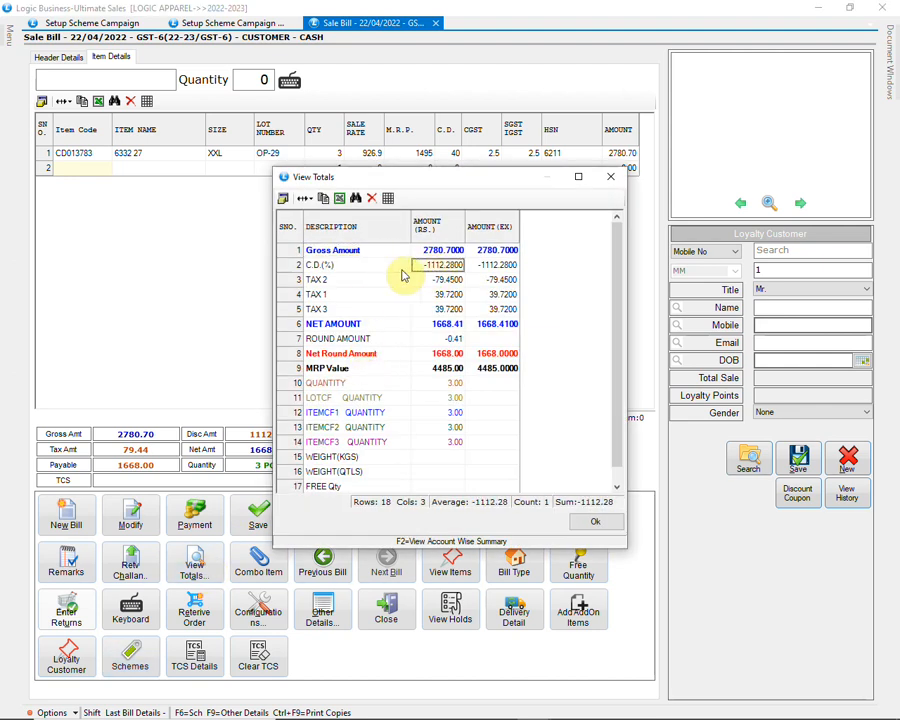
pyautogui.click(598, 520)
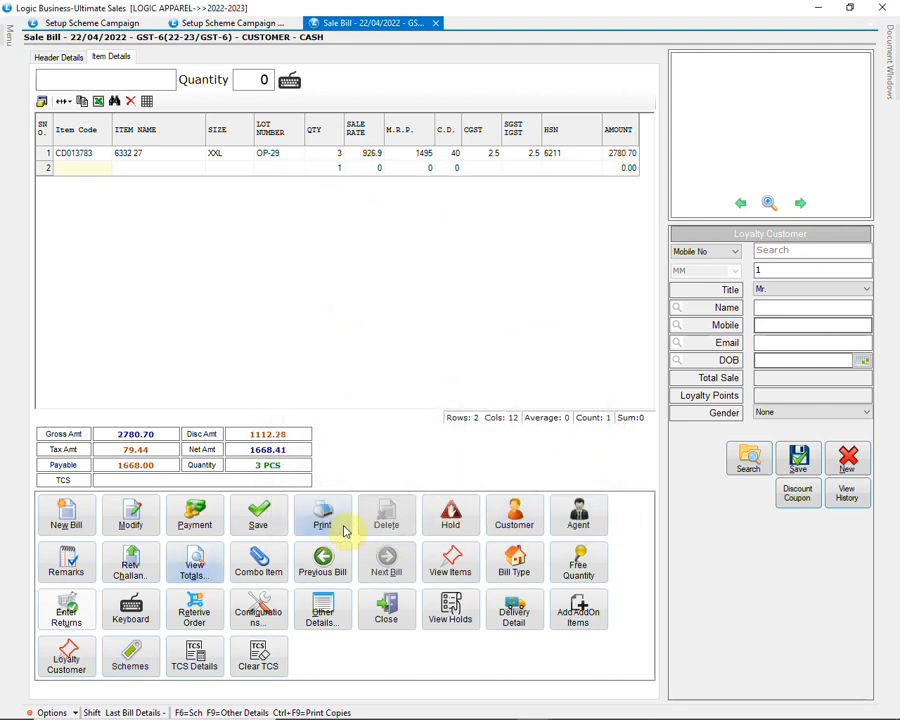
pyautogui.click(278, 520)
pyautogui.click(554, 526)
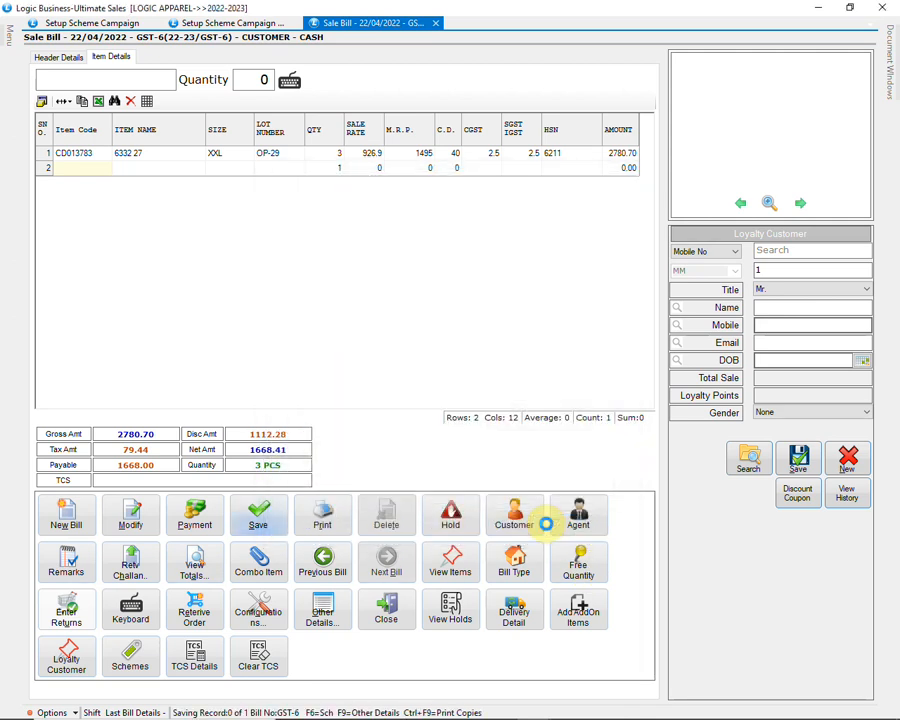